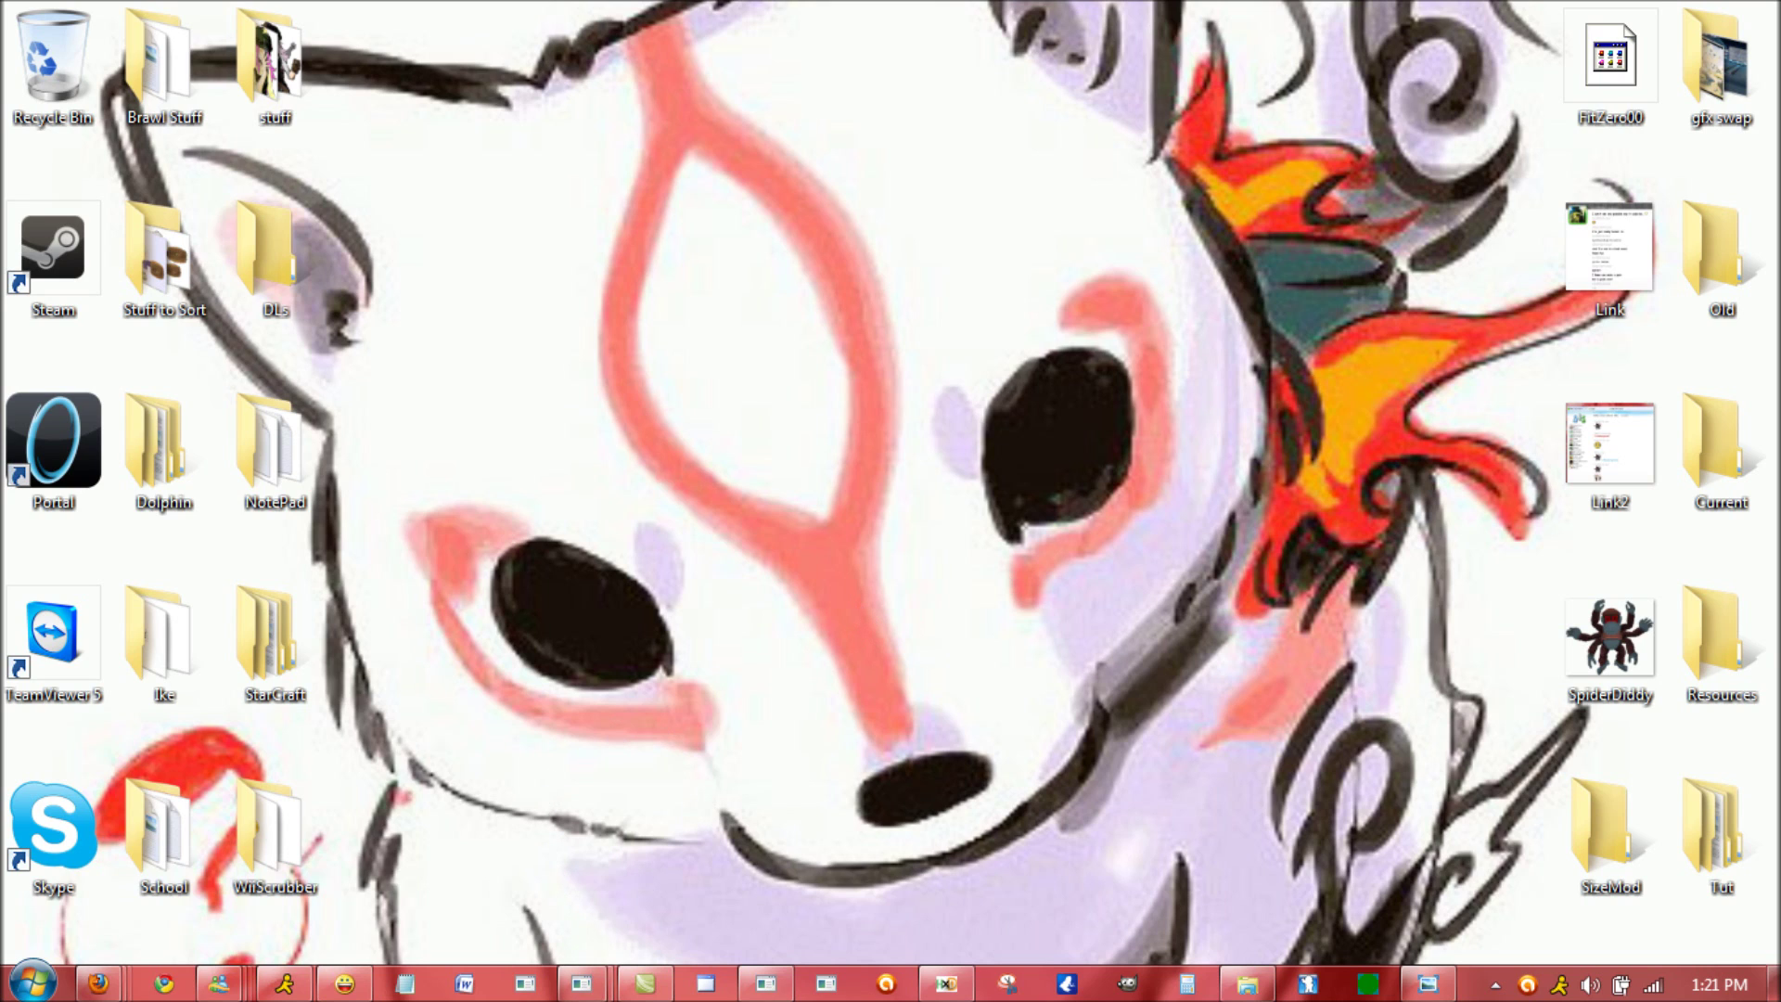
# - Bring up the BrawlBox windows for FitGanon.pac and FitLucario.pac and expand the ef_ganon and ef_lucario archives
pyautogui.click(581, 983)
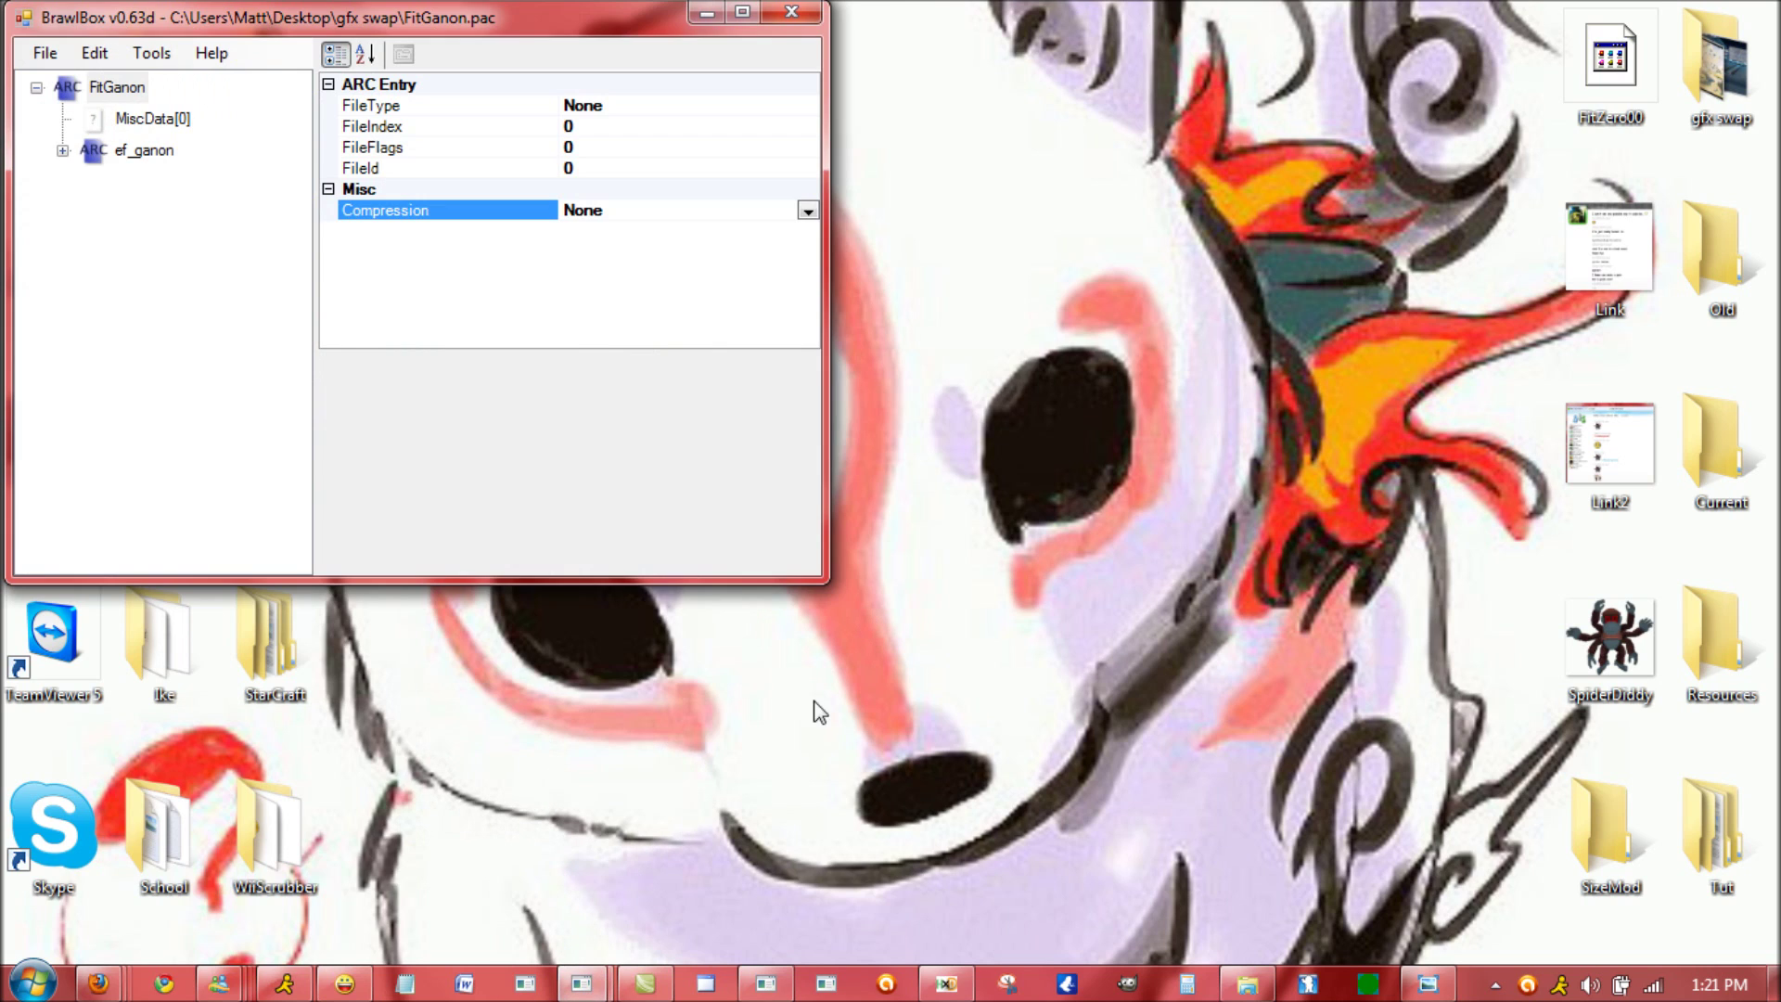
pyautogui.moveTo(599, 950)
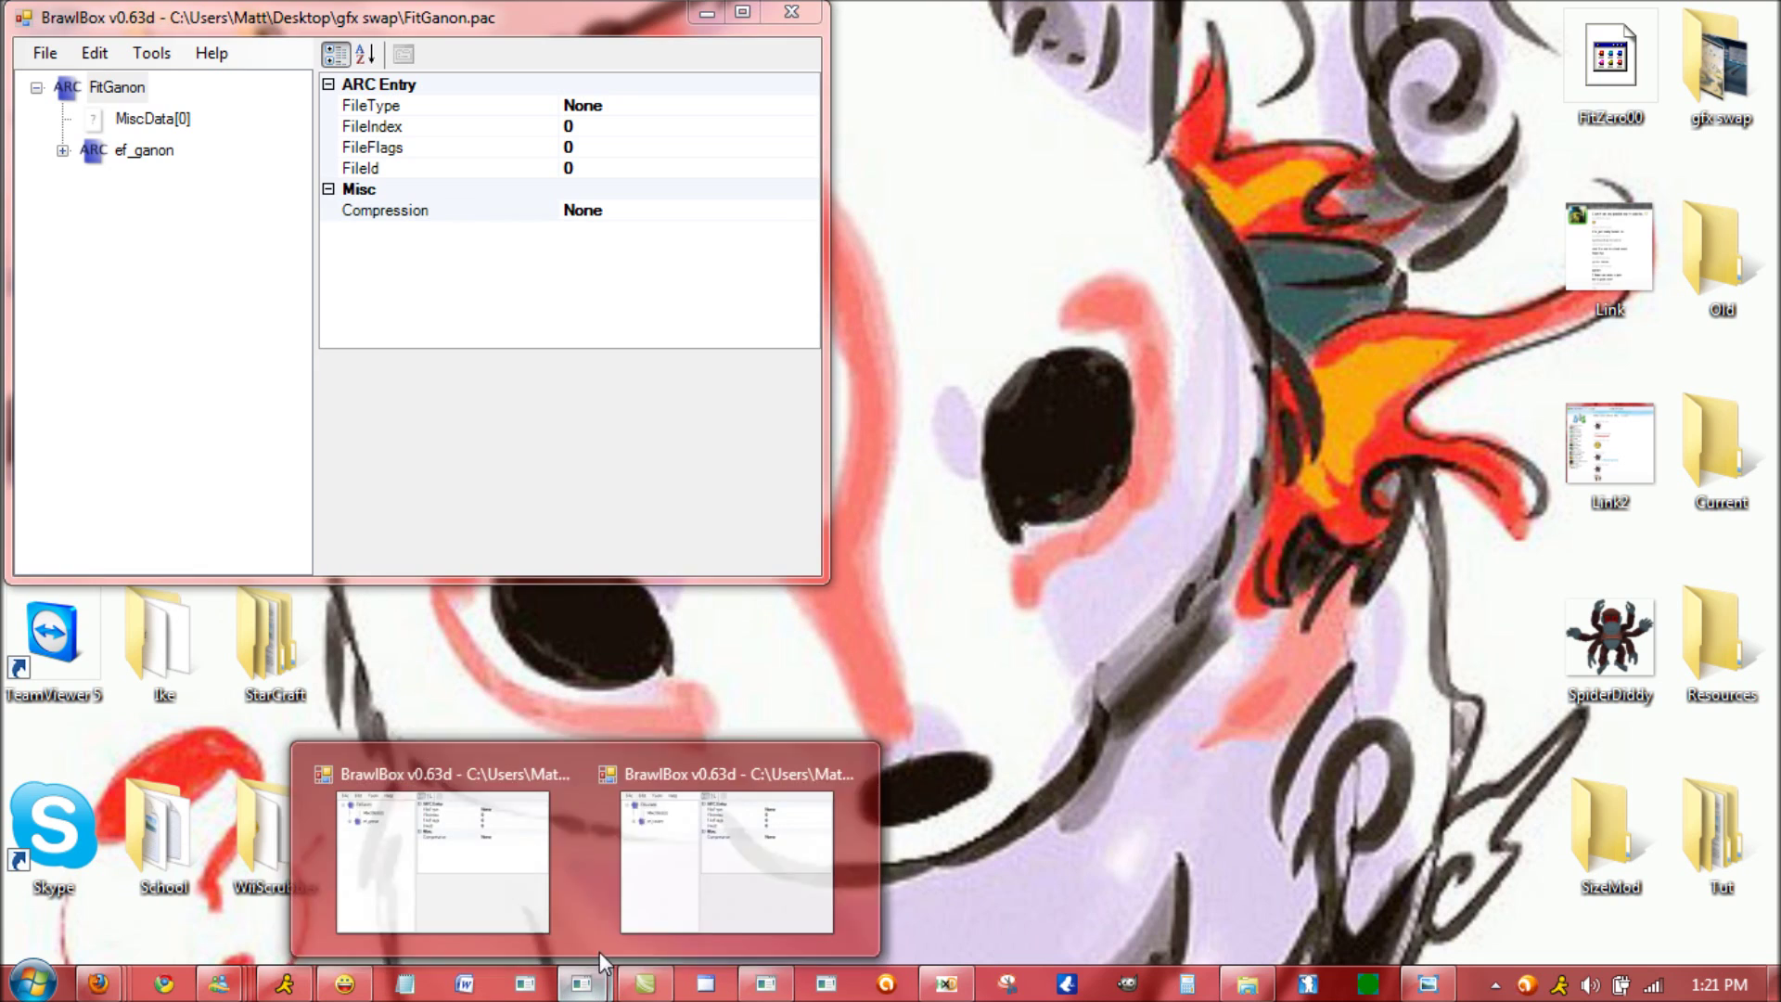
pyautogui.click(670, 888)
pyautogui.click(151, 225)
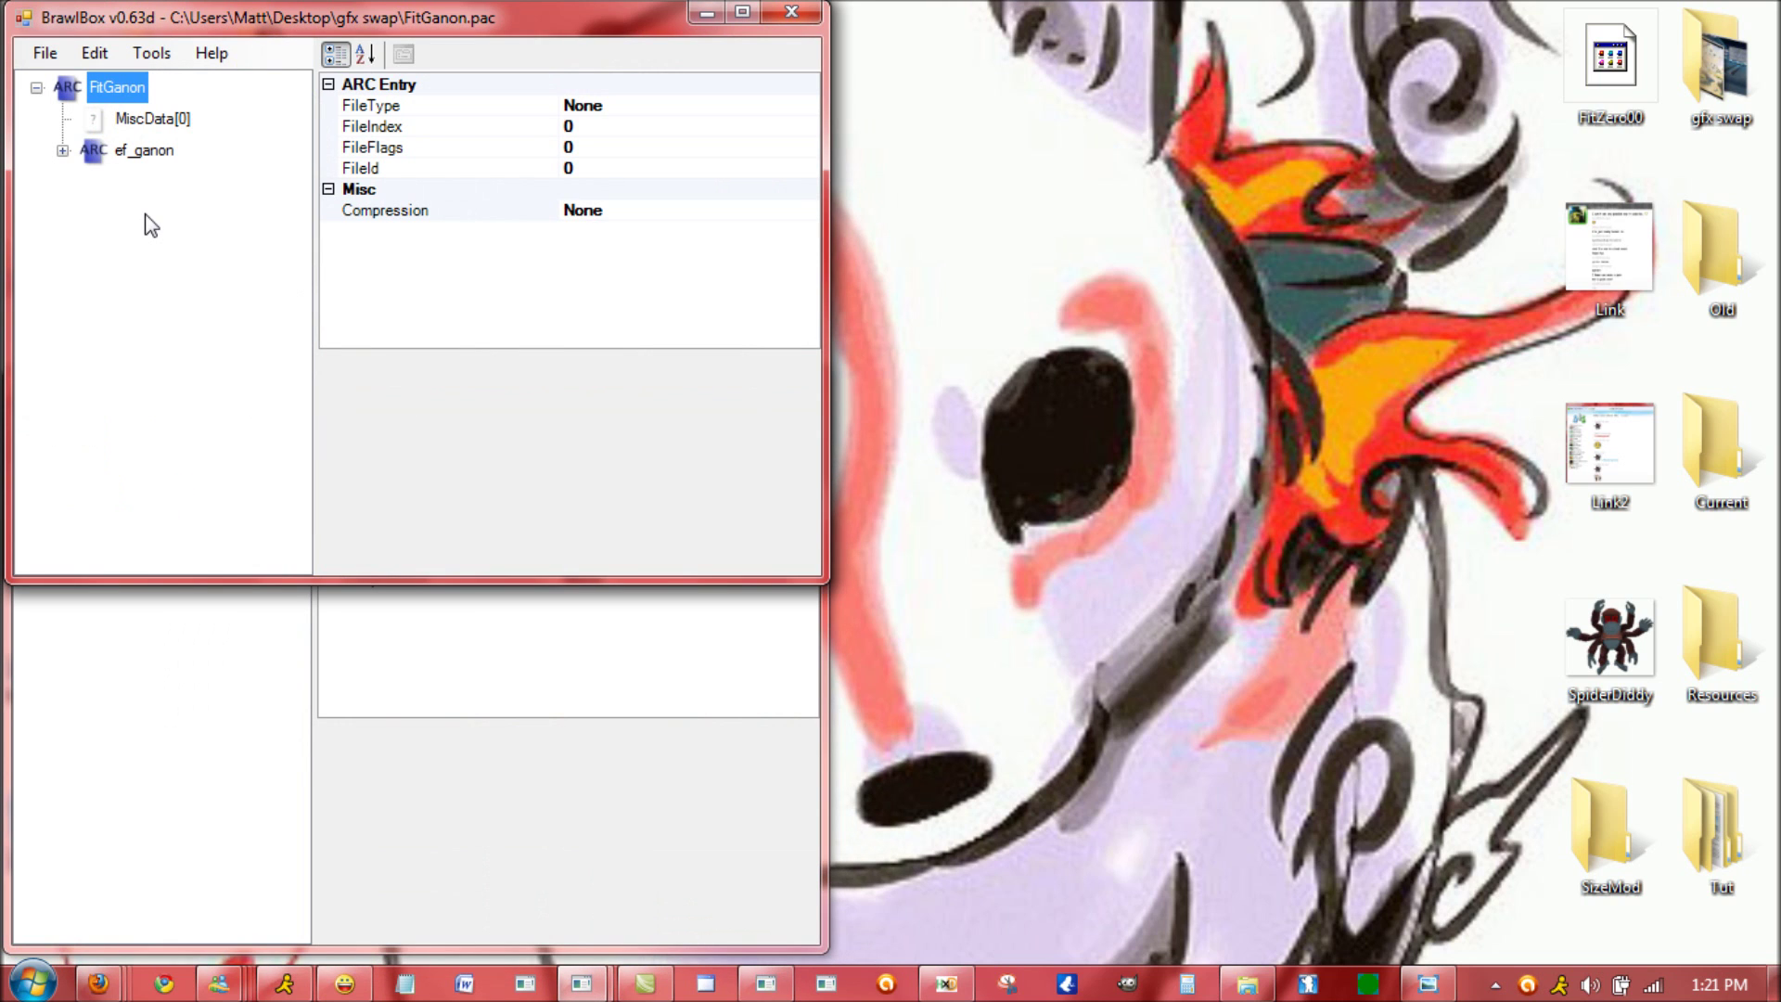
pyautogui.click(62, 150)
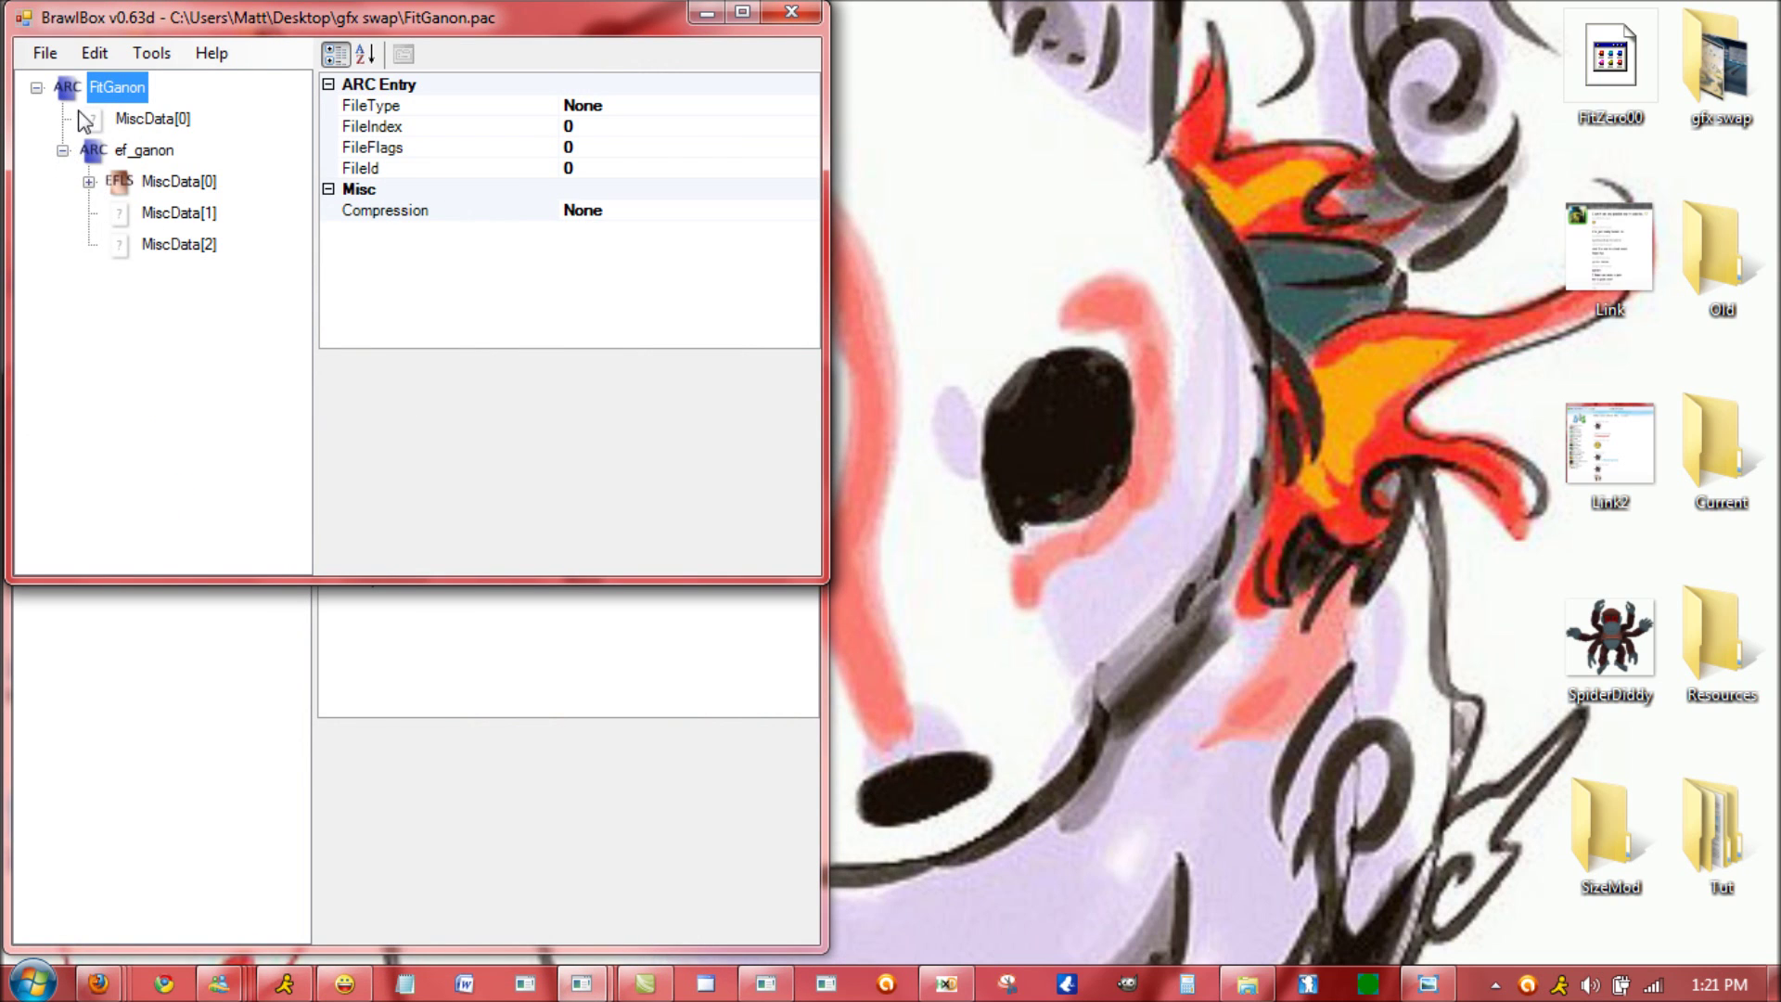
pyautogui.click(128, 154)
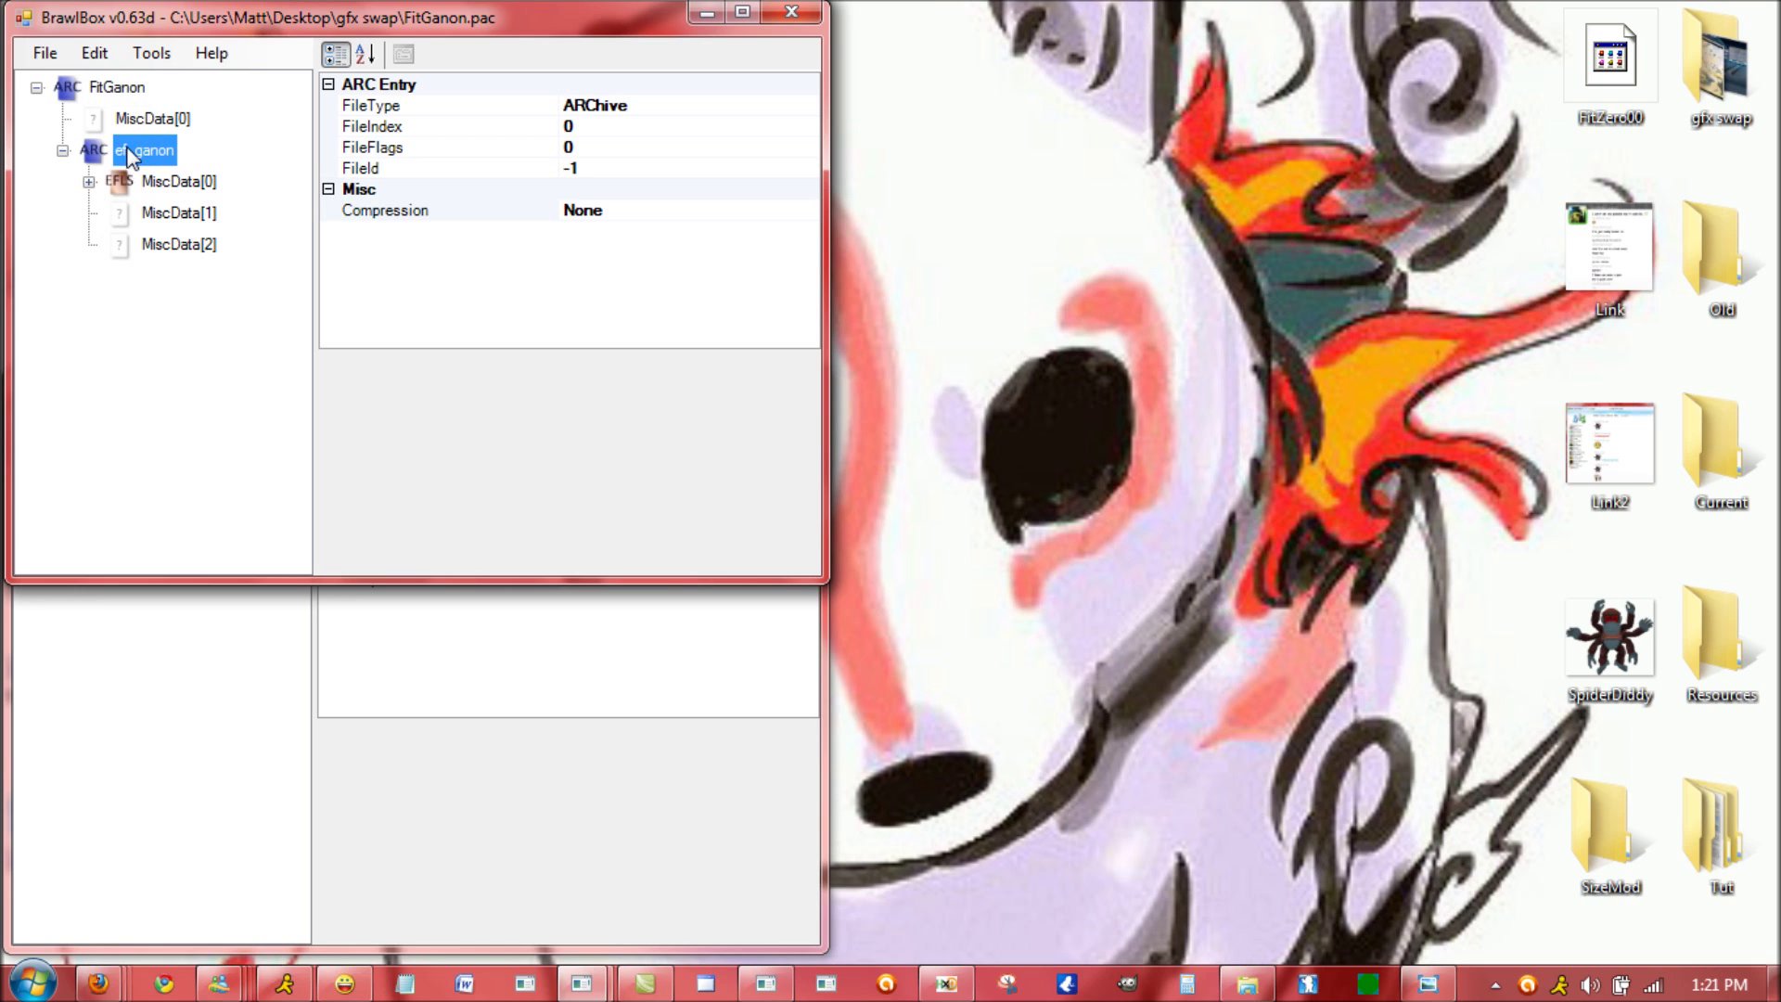
pyautogui.click(260, 725)
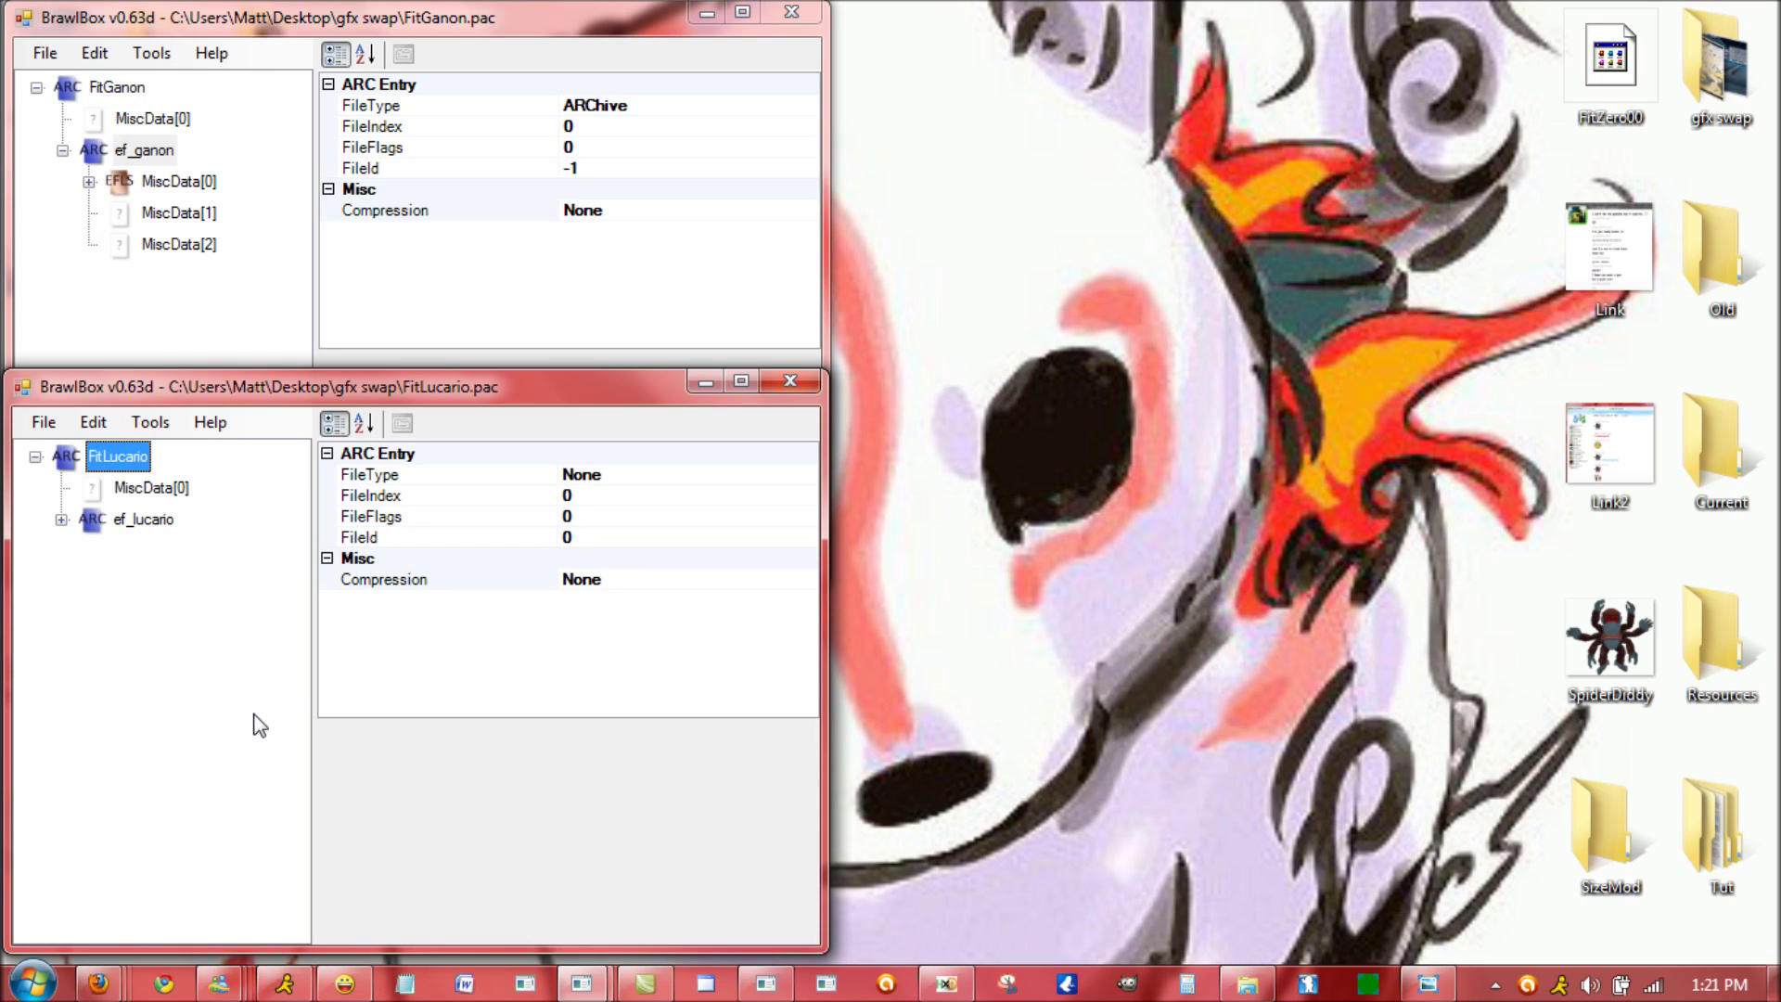
pyautogui.click(61, 521)
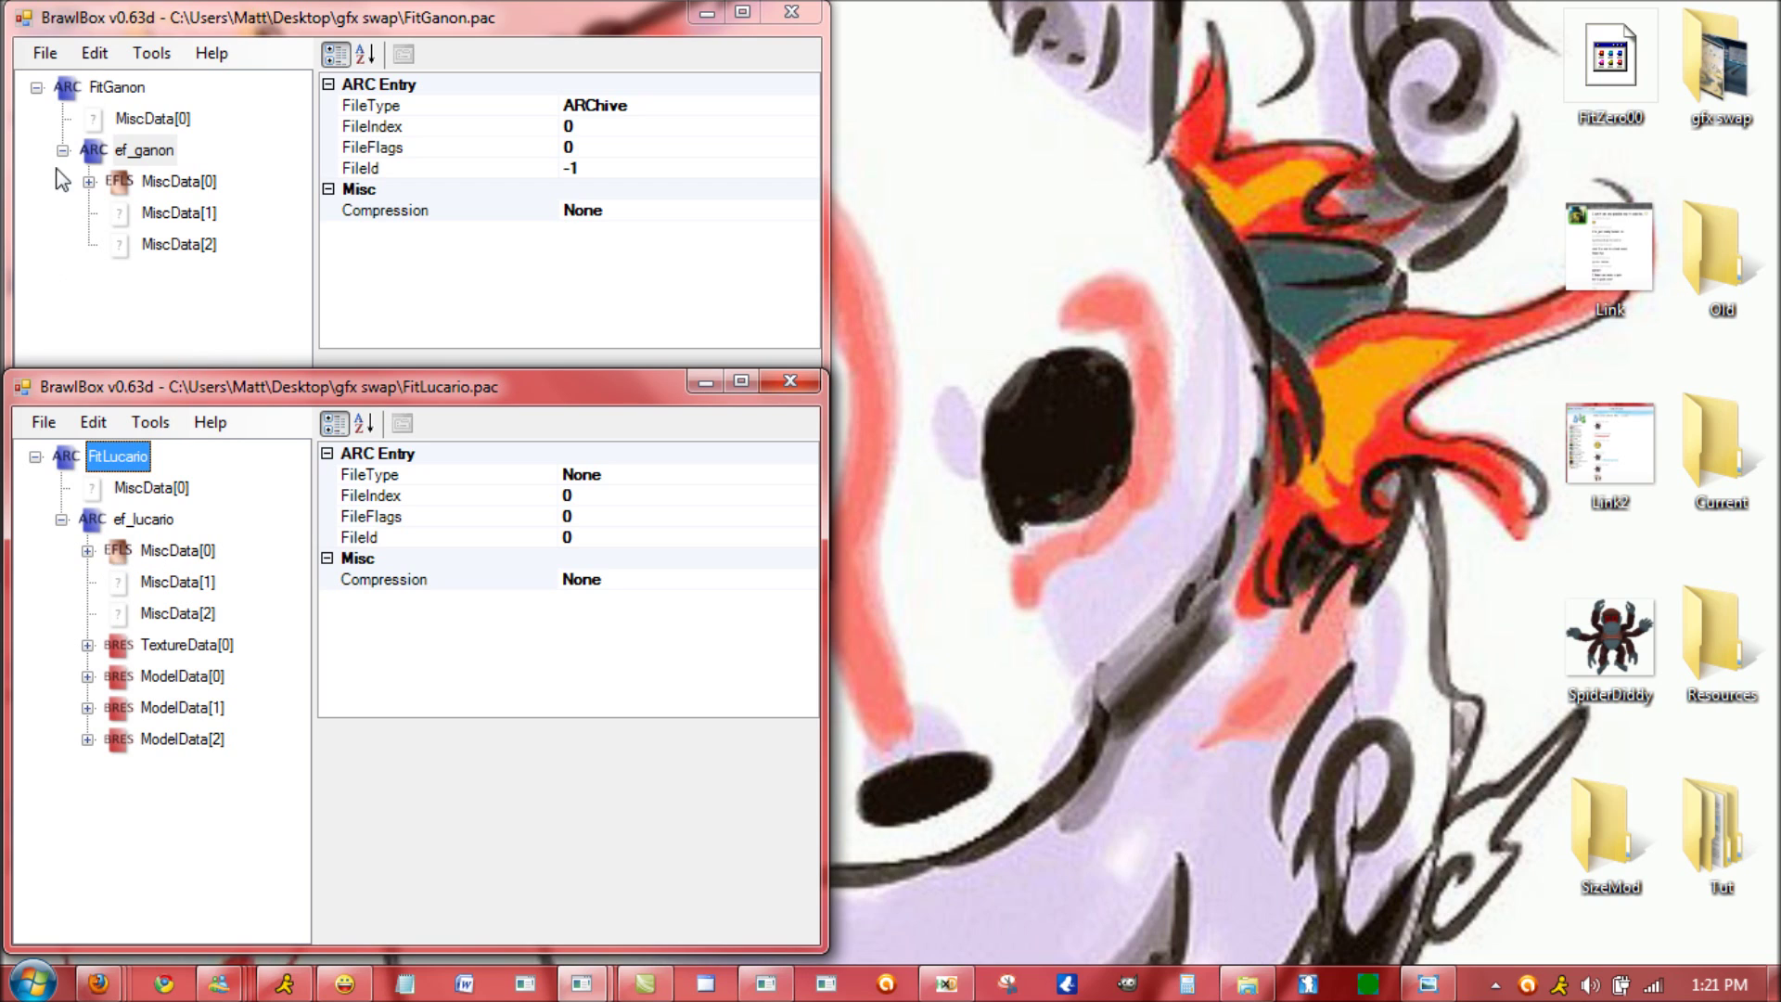
# - Export MiscData[1] from ef_ganon as a raw data file into the gfx swap folder on the Desktop
pyautogui.click(88, 182)
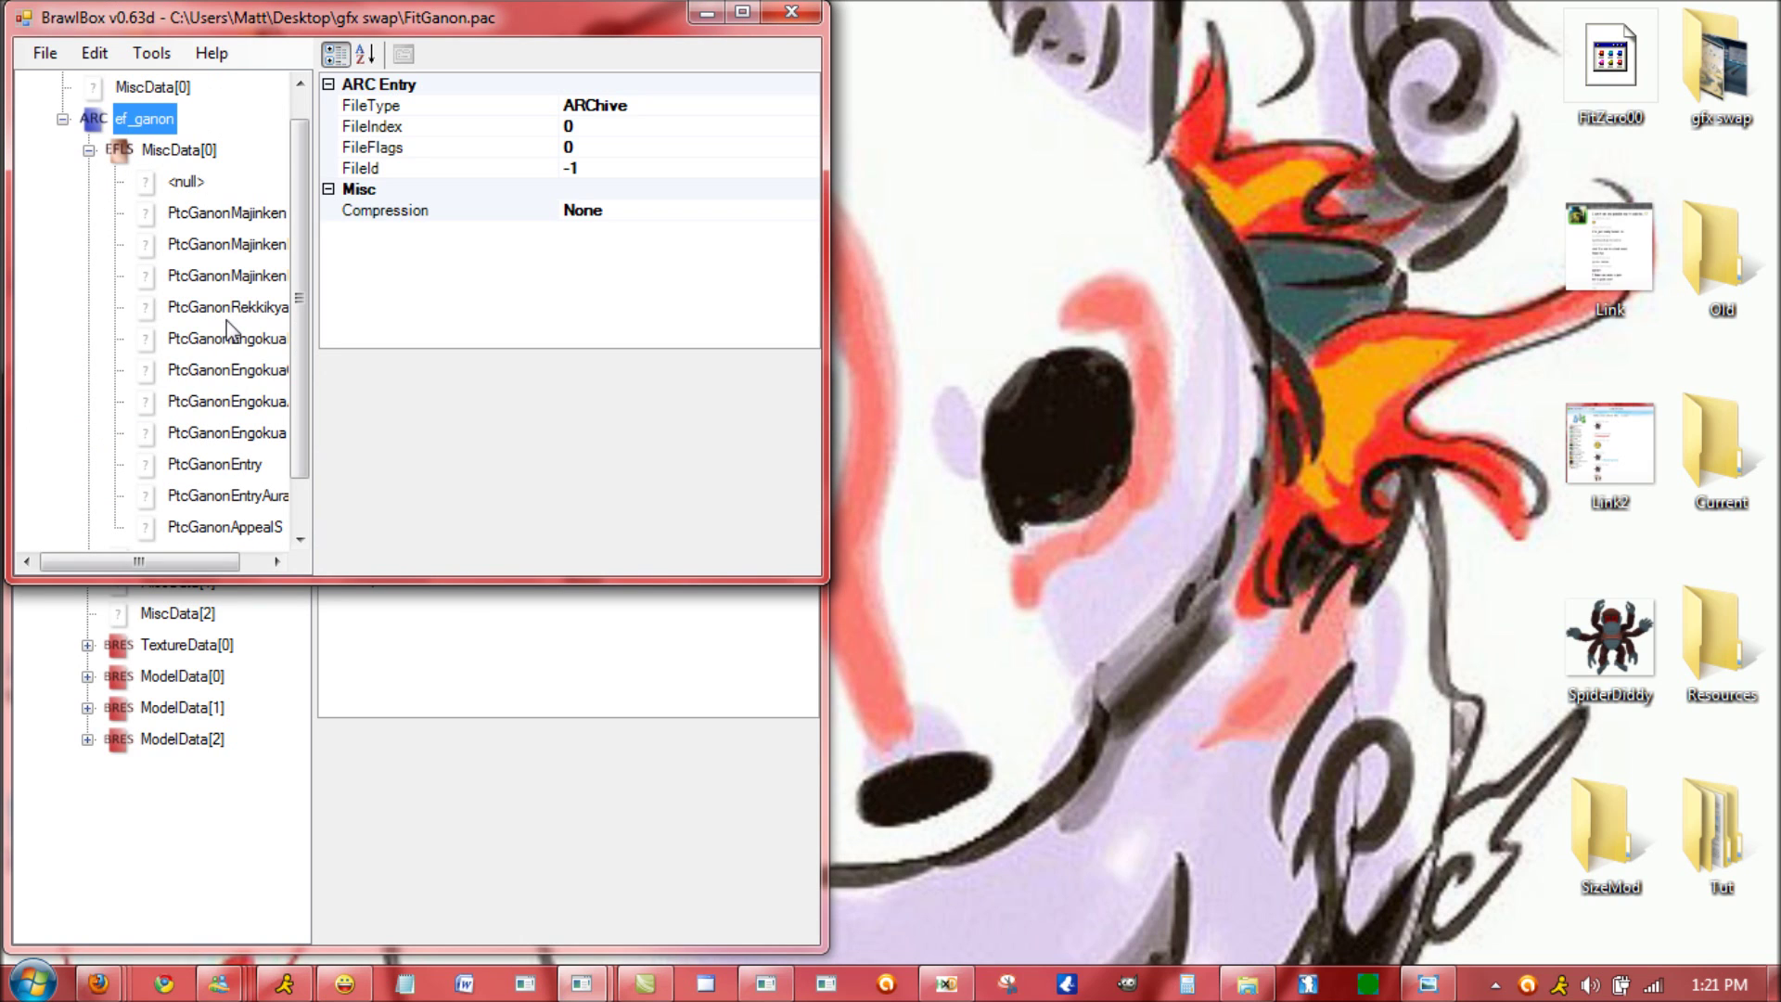
pyautogui.moveTo(299, 311); pyautogui.dragTo(247, 341)
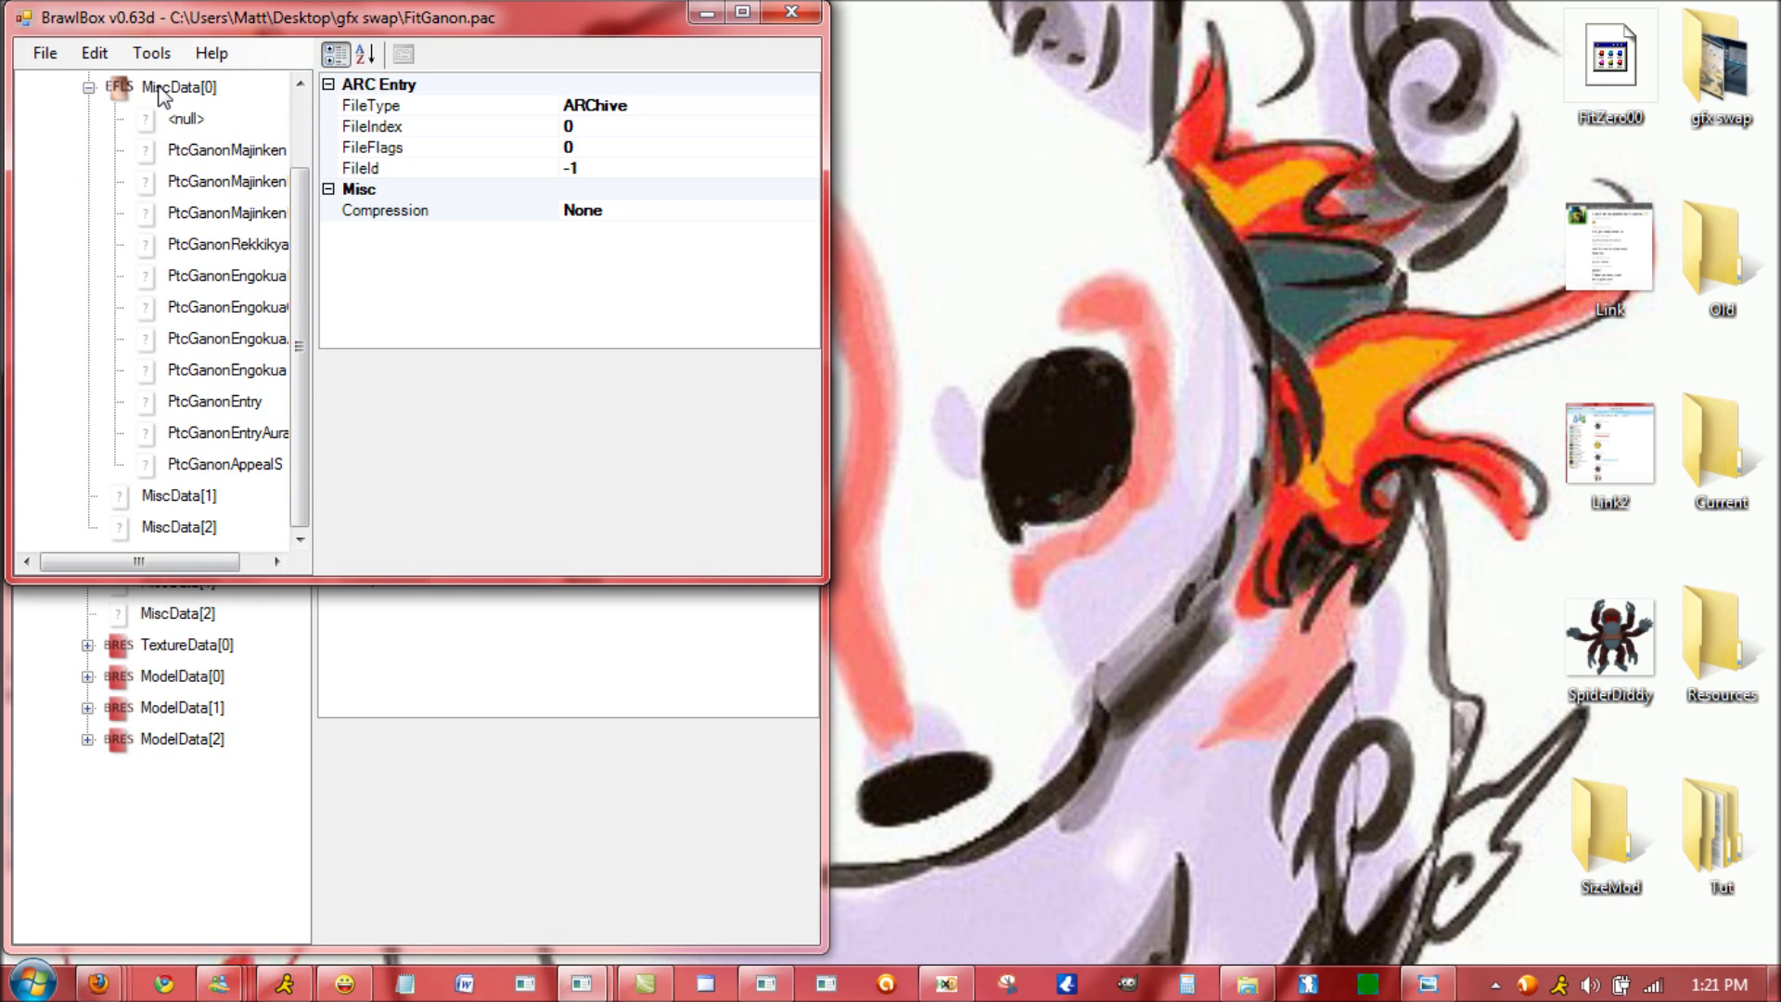
pyautogui.rightClick(187, 499)
pyautogui.click(259, 512)
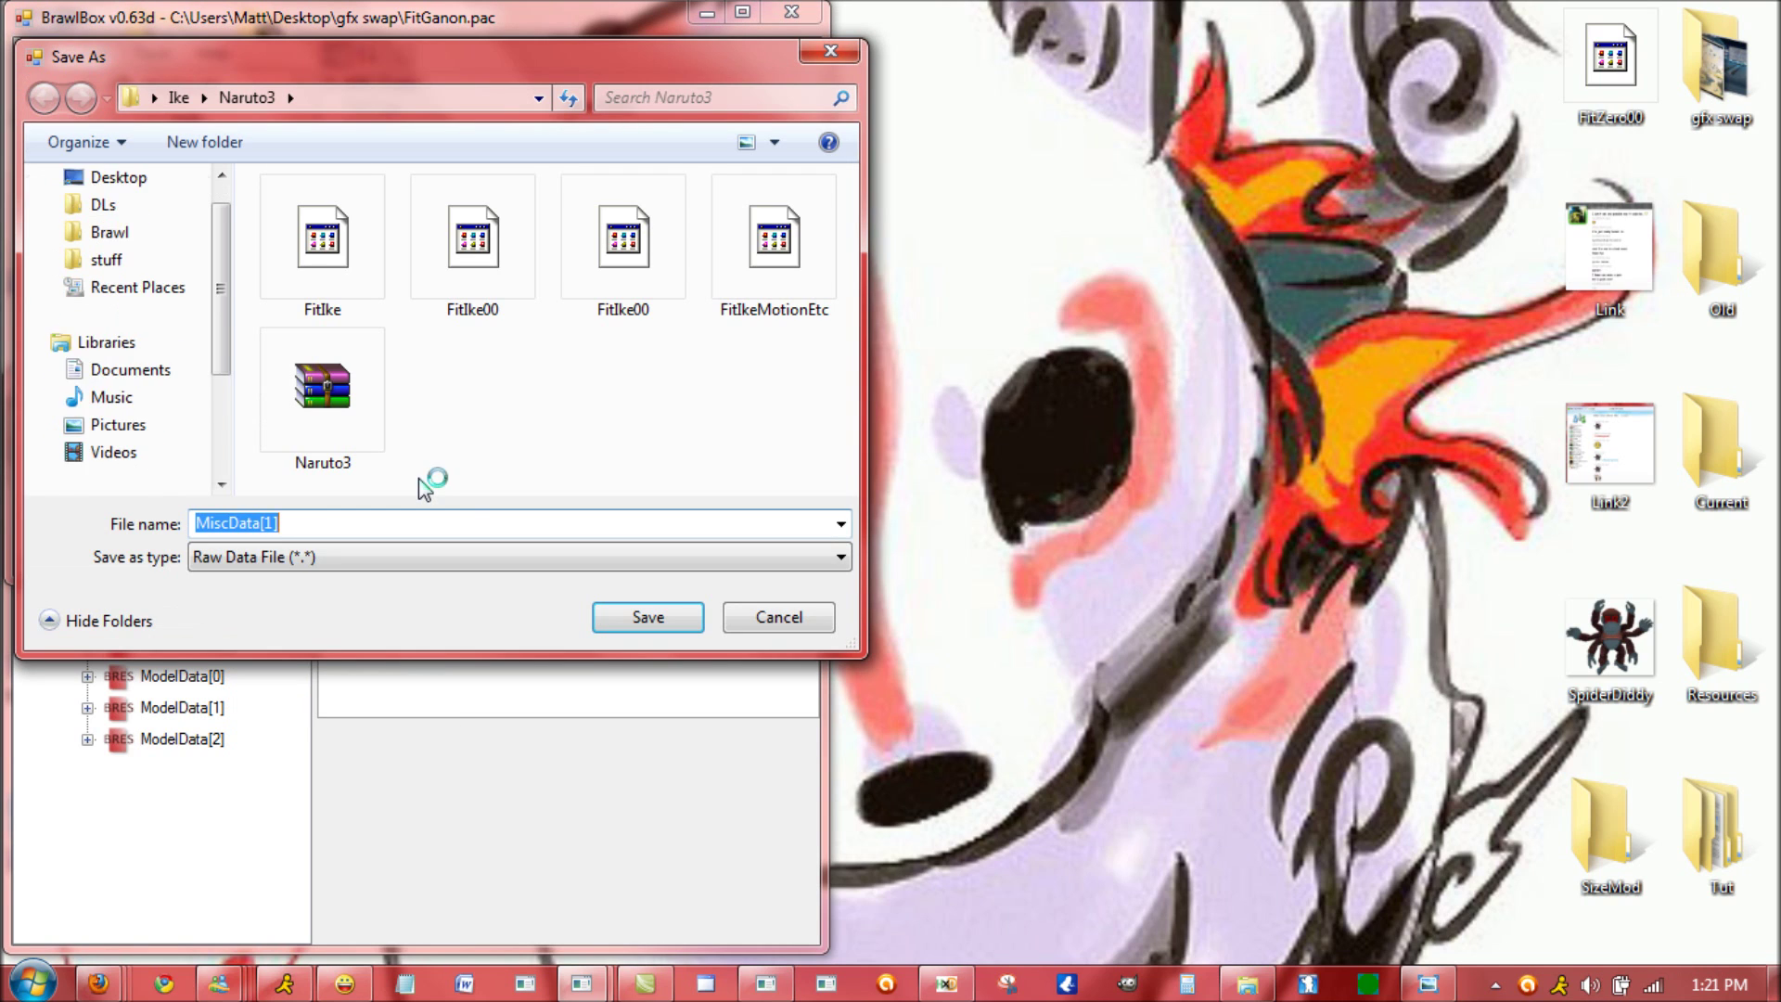
pyautogui.click(115, 221)
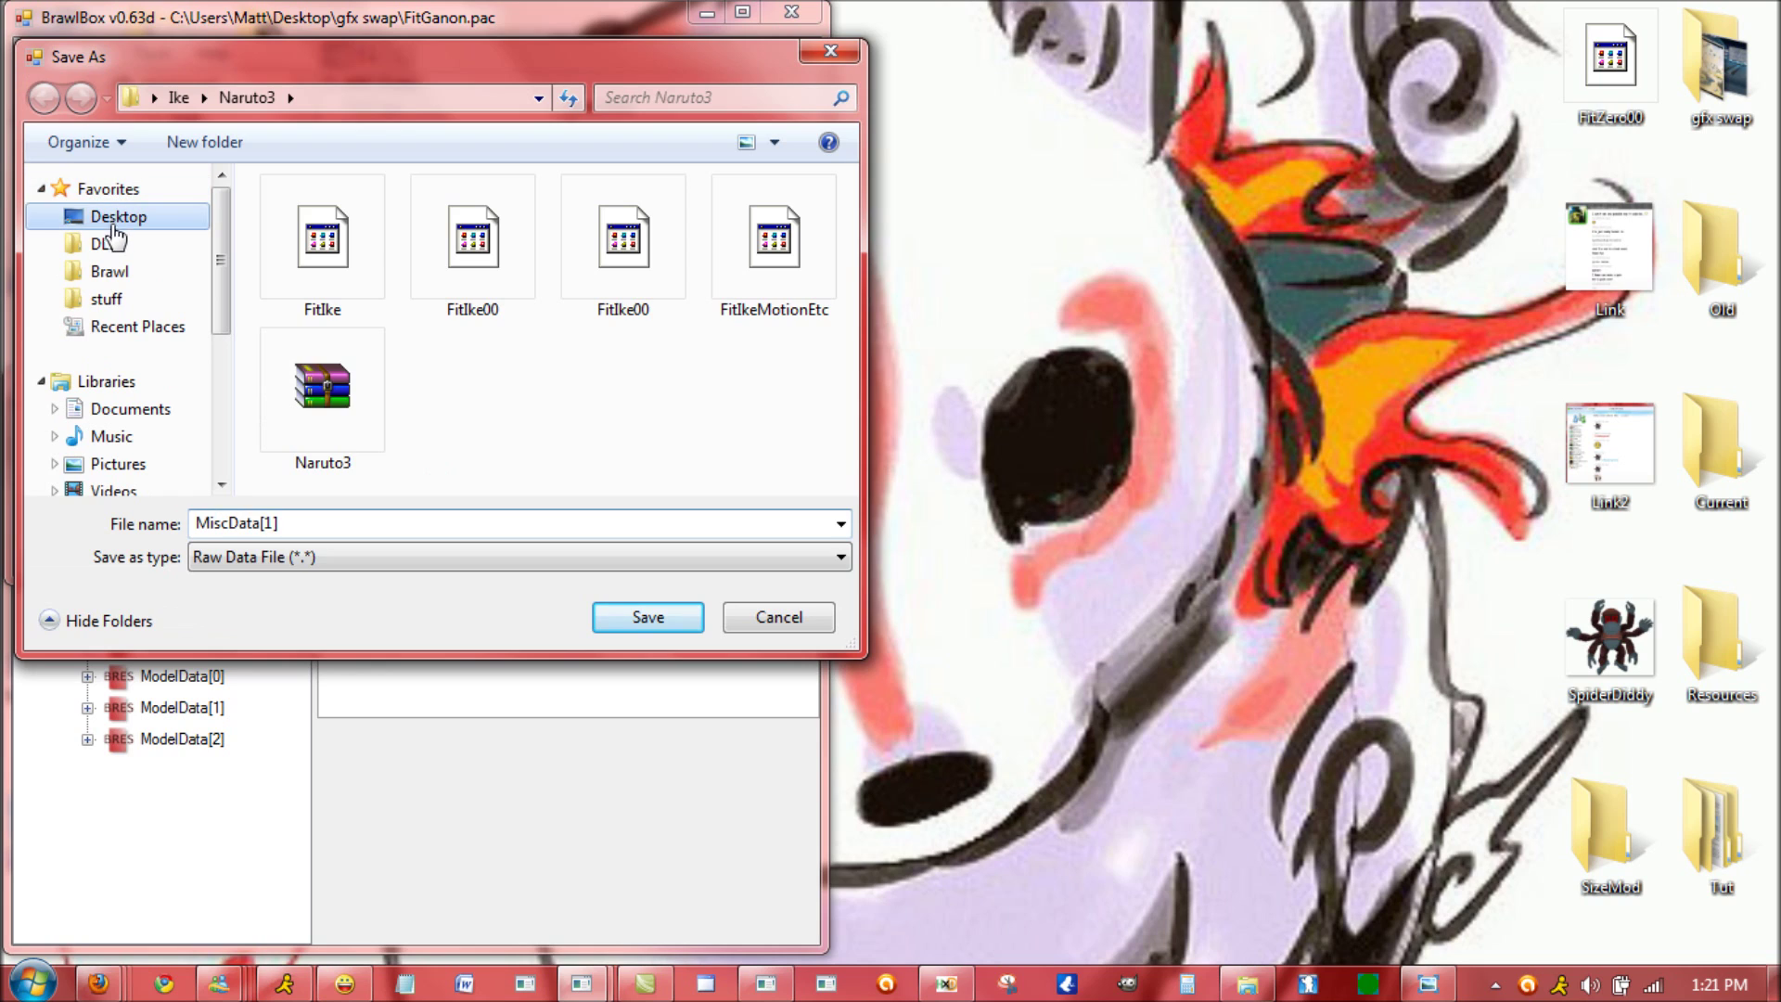
pyautogui.click(399, 530)
pyautogui.write('gfx swap')
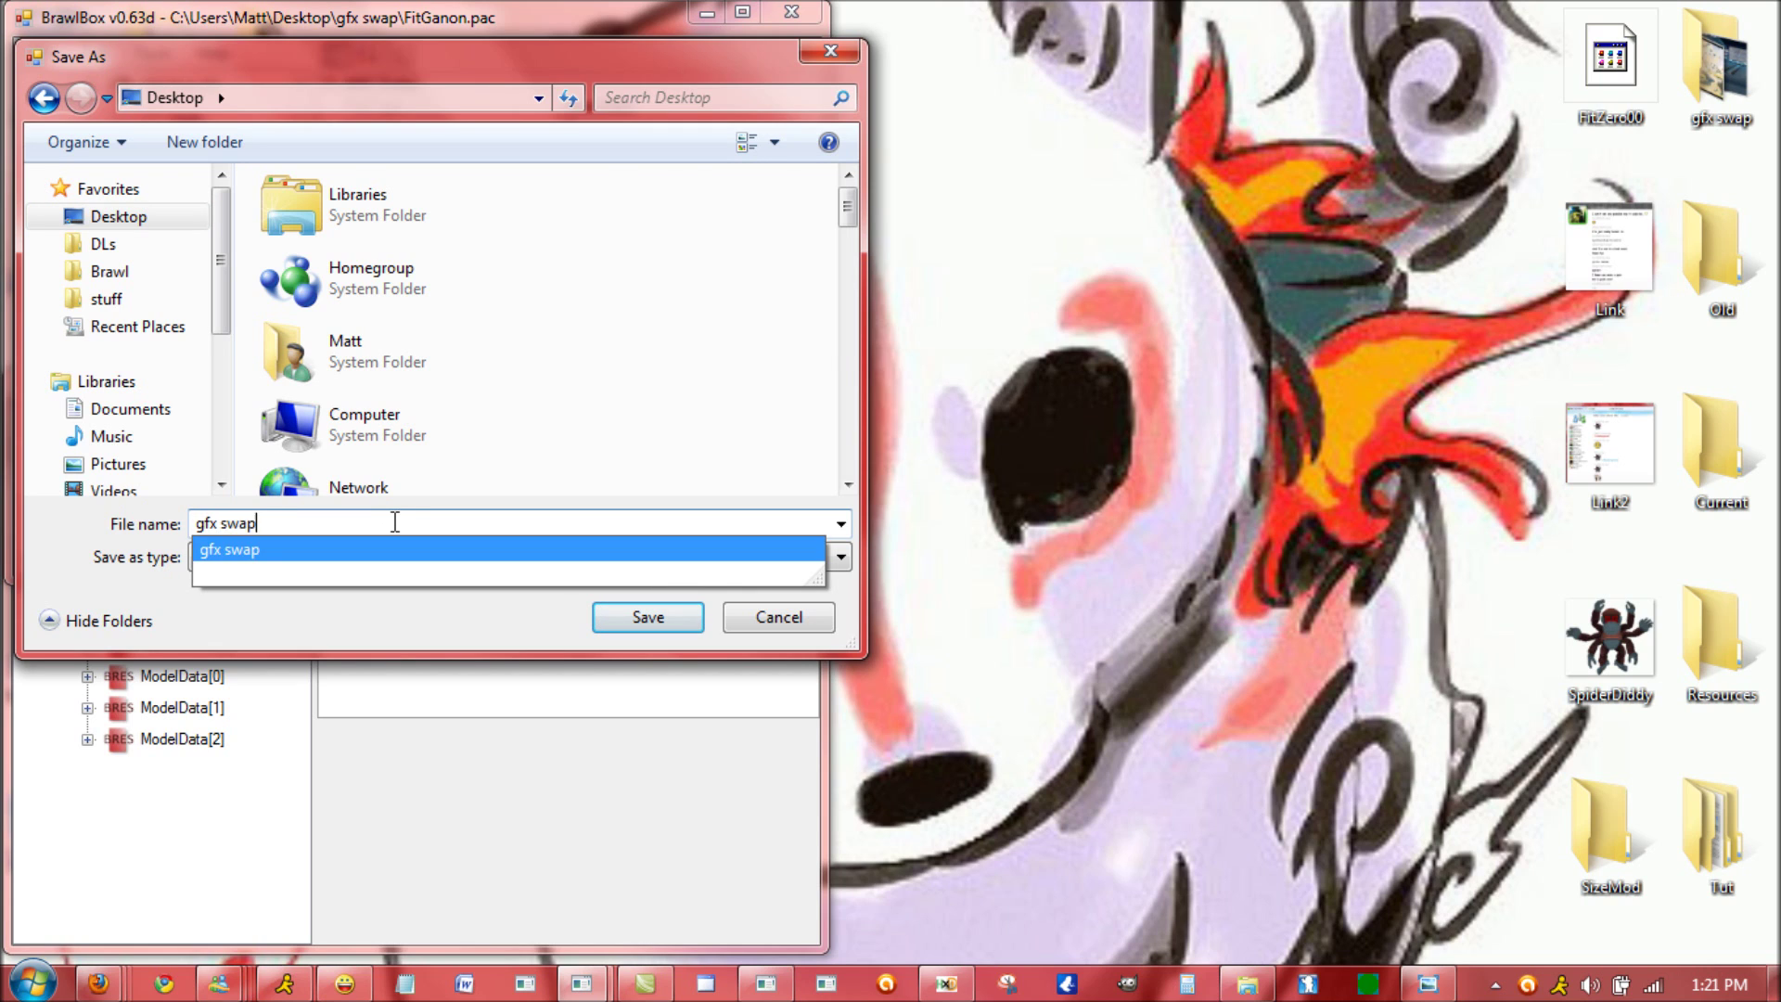
pyautogui.press('Return')
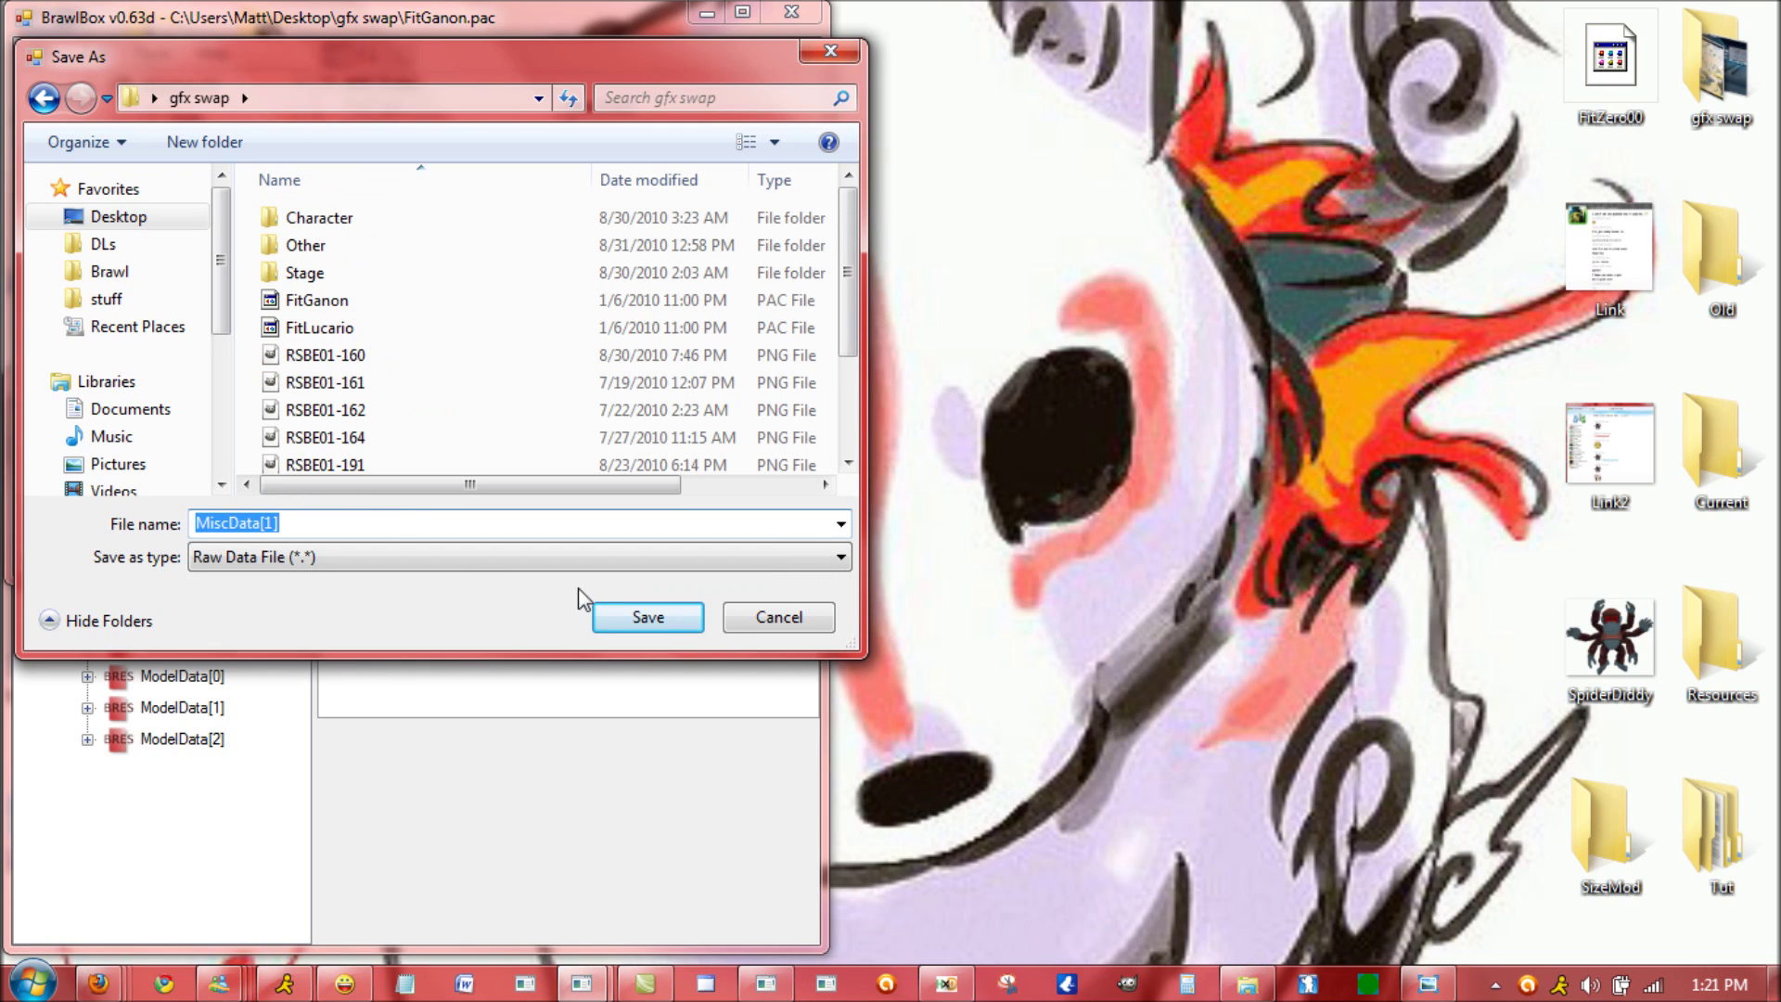
pyautogui.click(660, 612)
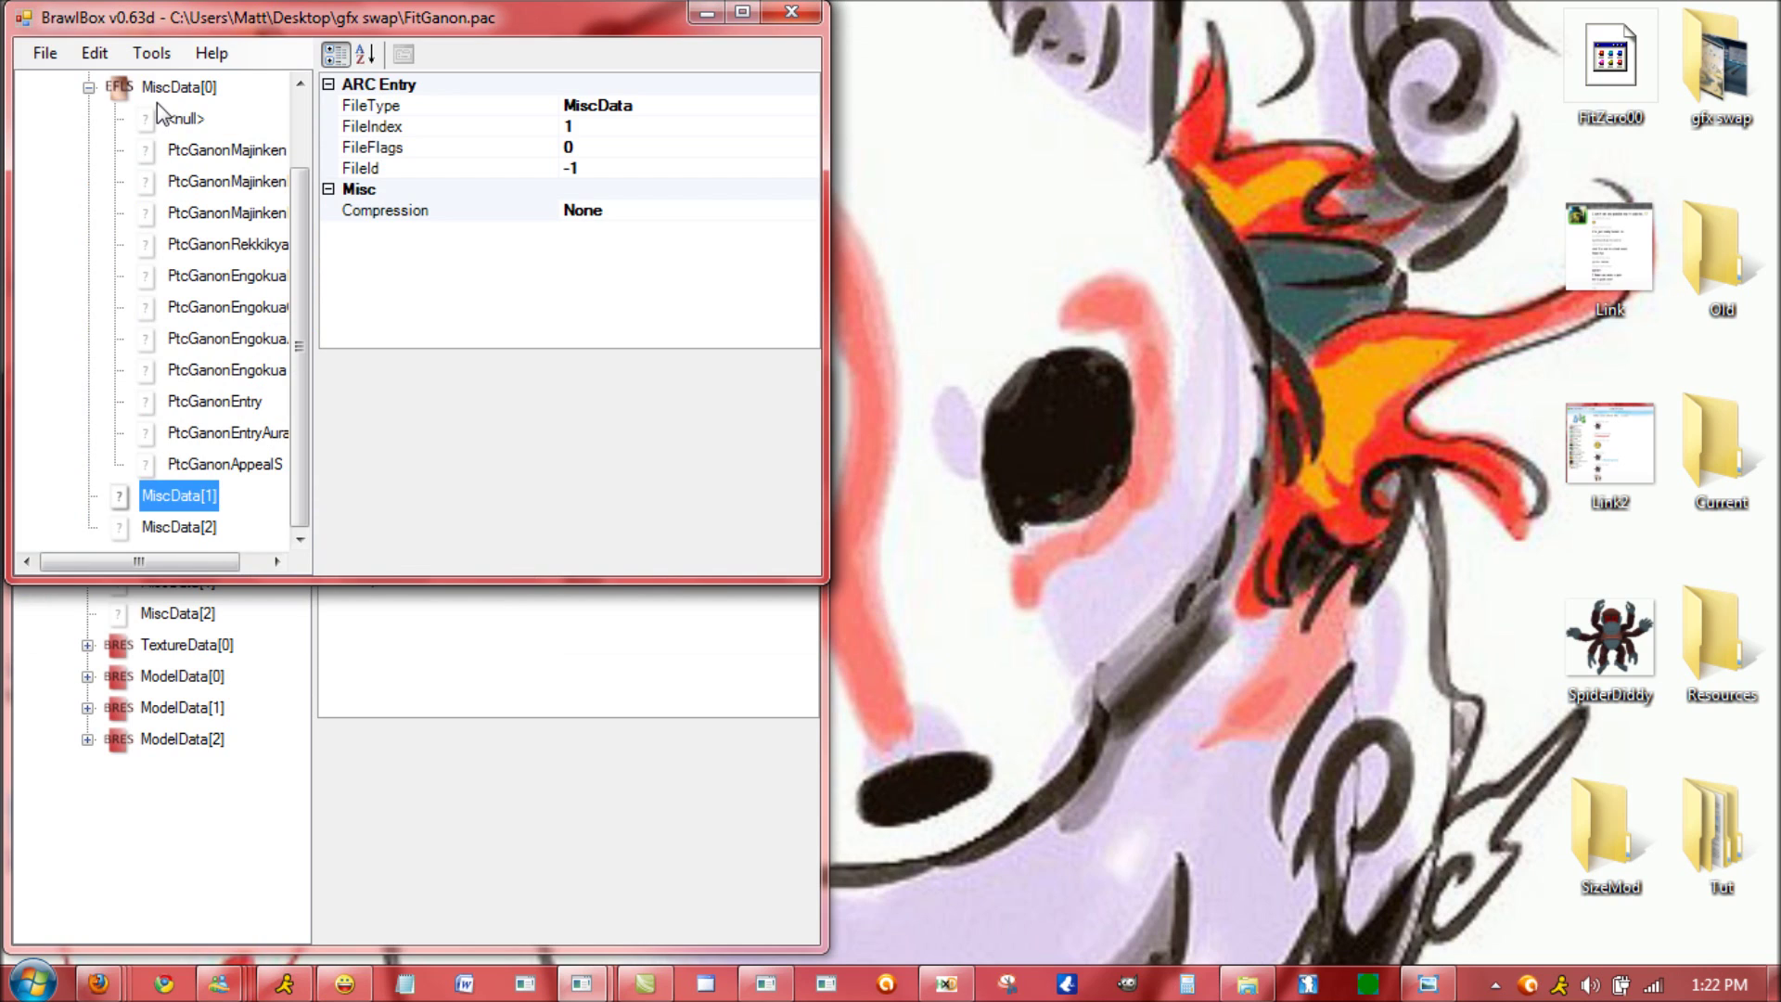
# - Export MiscData[0] from ef_ganon into the gfx swap folder under its default name
pyautogui.rightClick(158, 102)
pyautogui.click(195, 113)
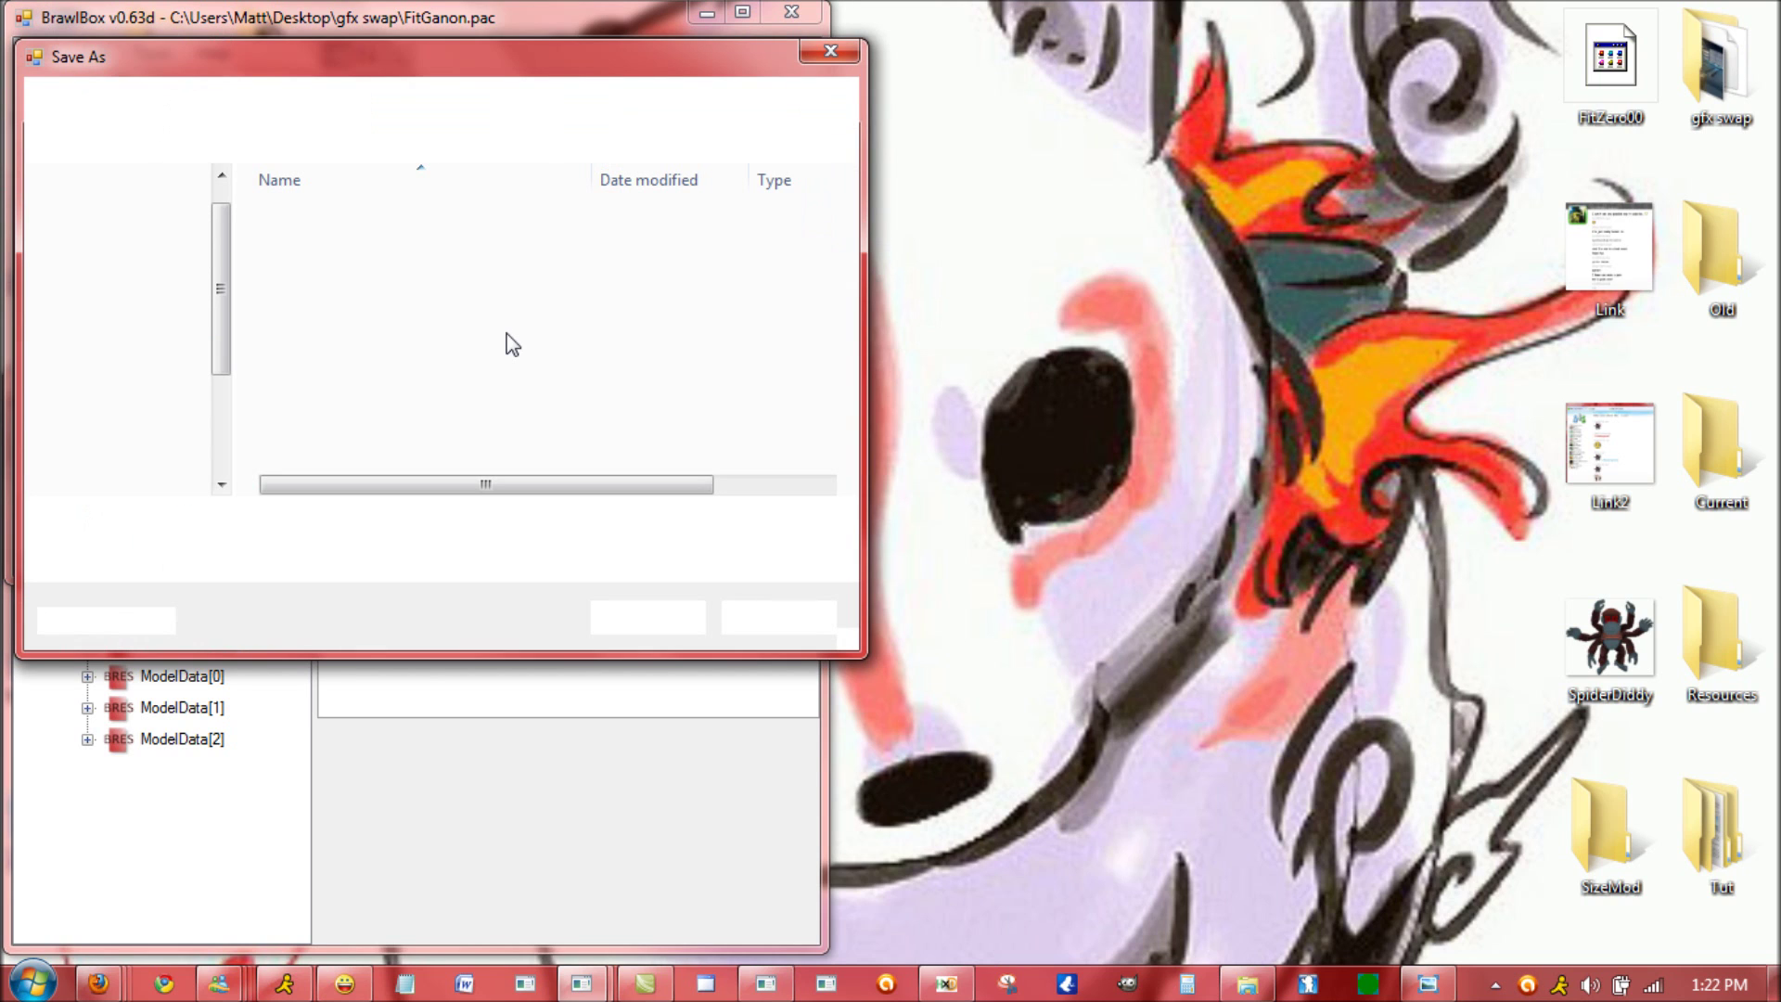
pyautogui.press('Return')
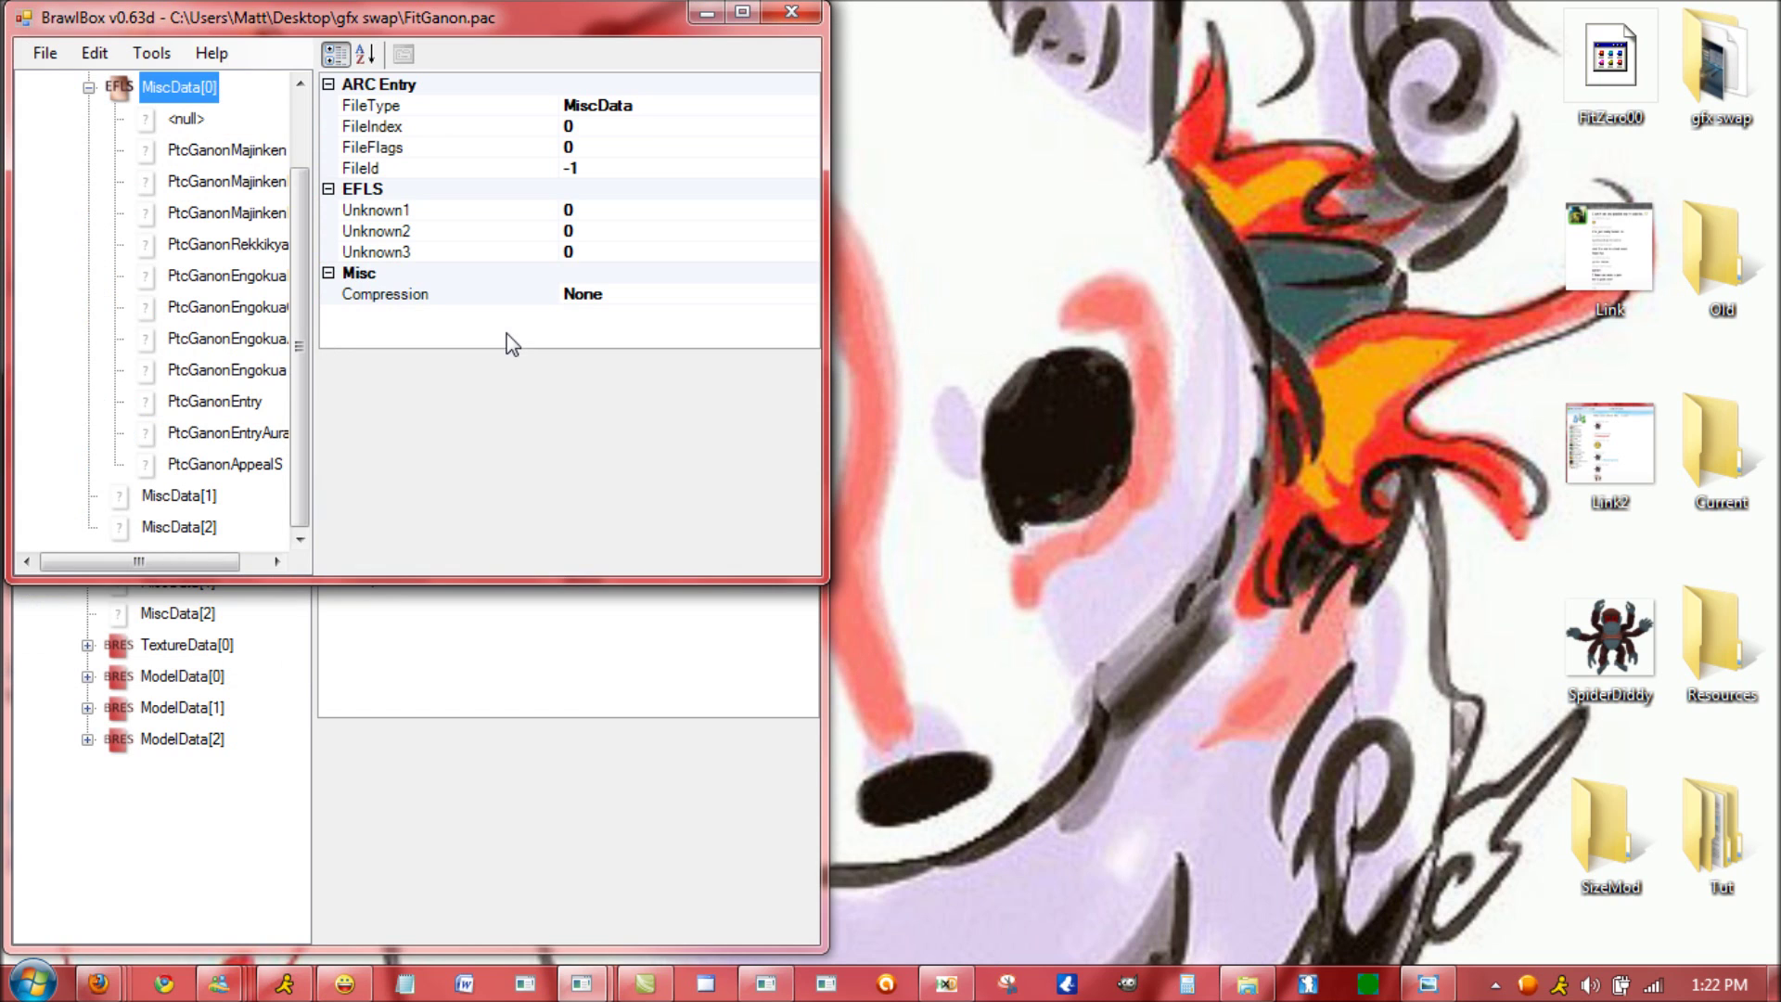
# - Export MiscData[0] from ef_lucario as an effect list named MiscData[0]Luc in the gfx swap folder
pyautogui.click(286, 769)
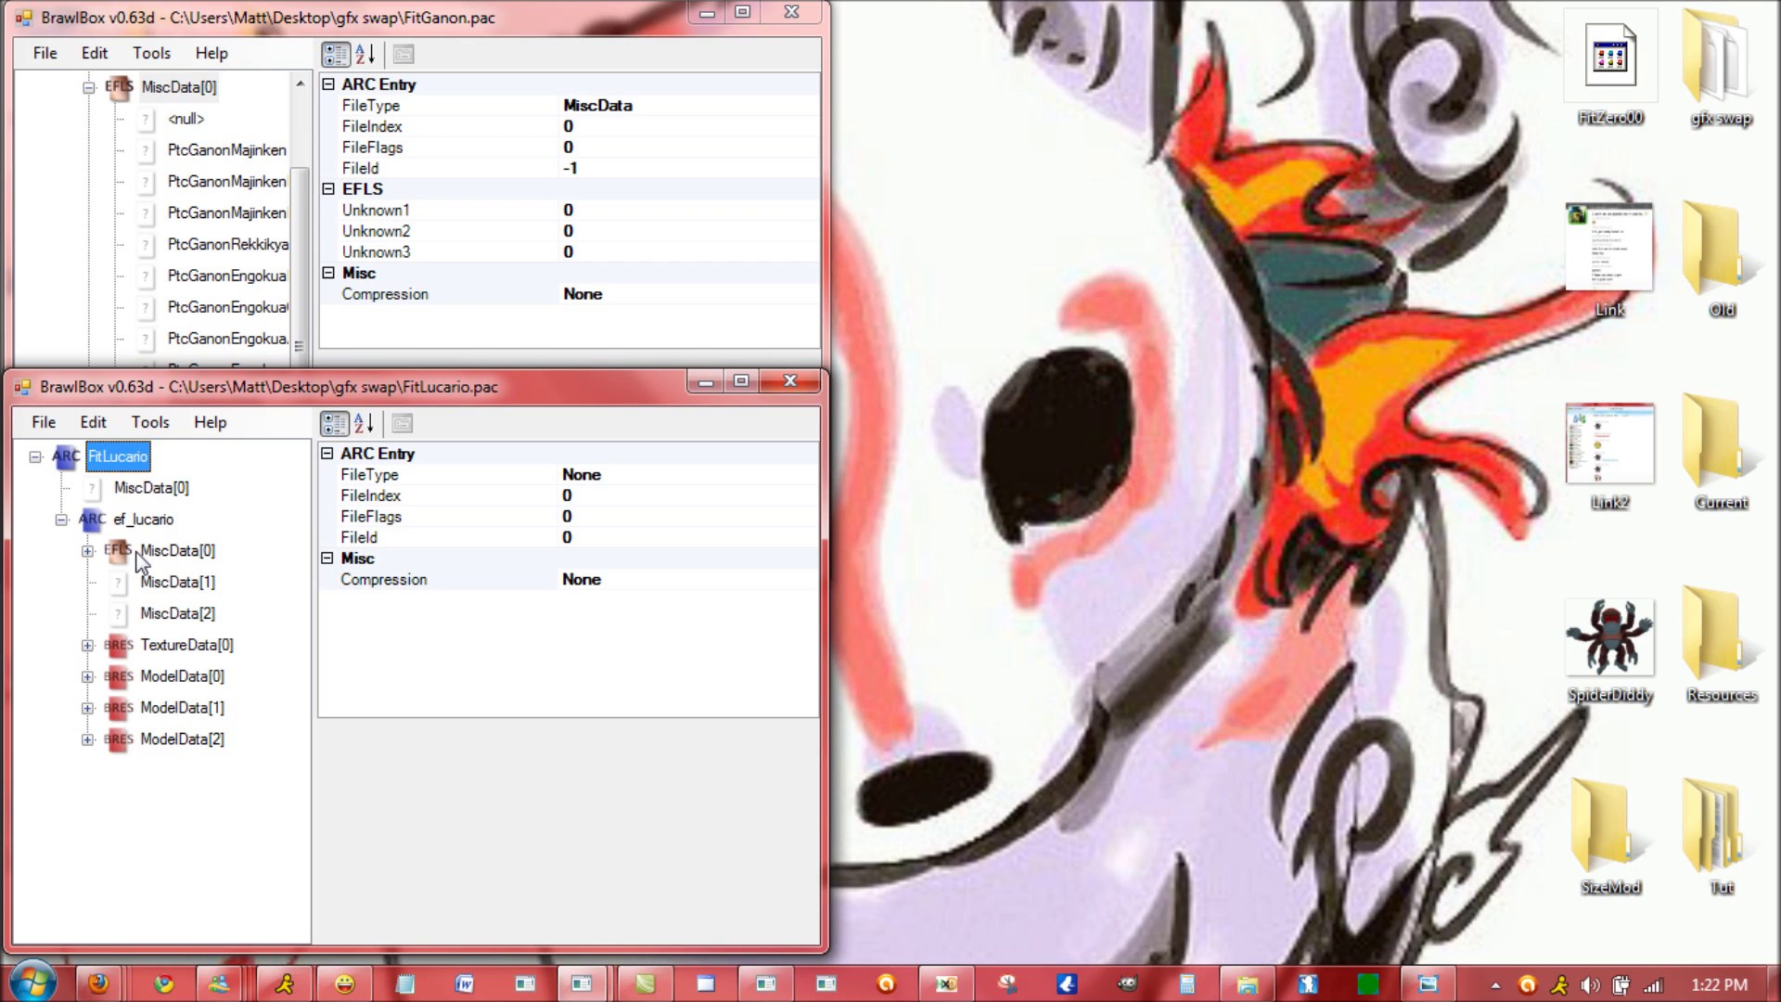
pyautogui.click(87, 550)
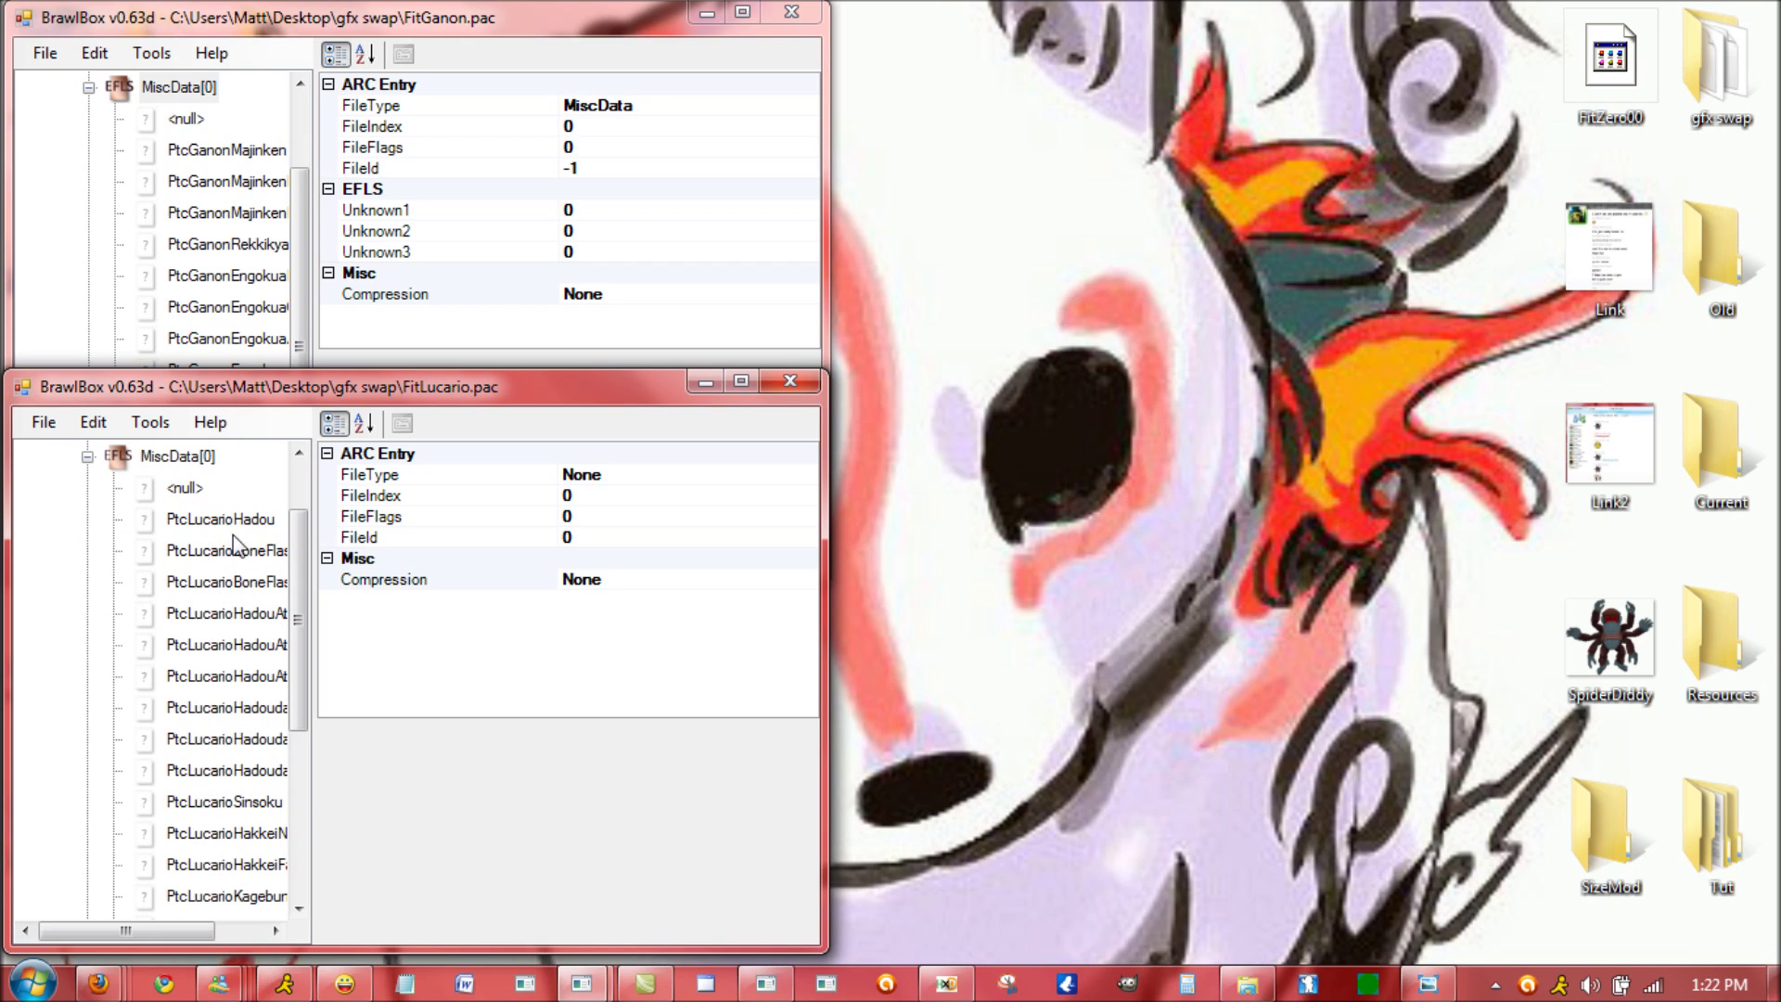
pyautogui.rightClick(184, 457)
pyautogui.click(239, 487)
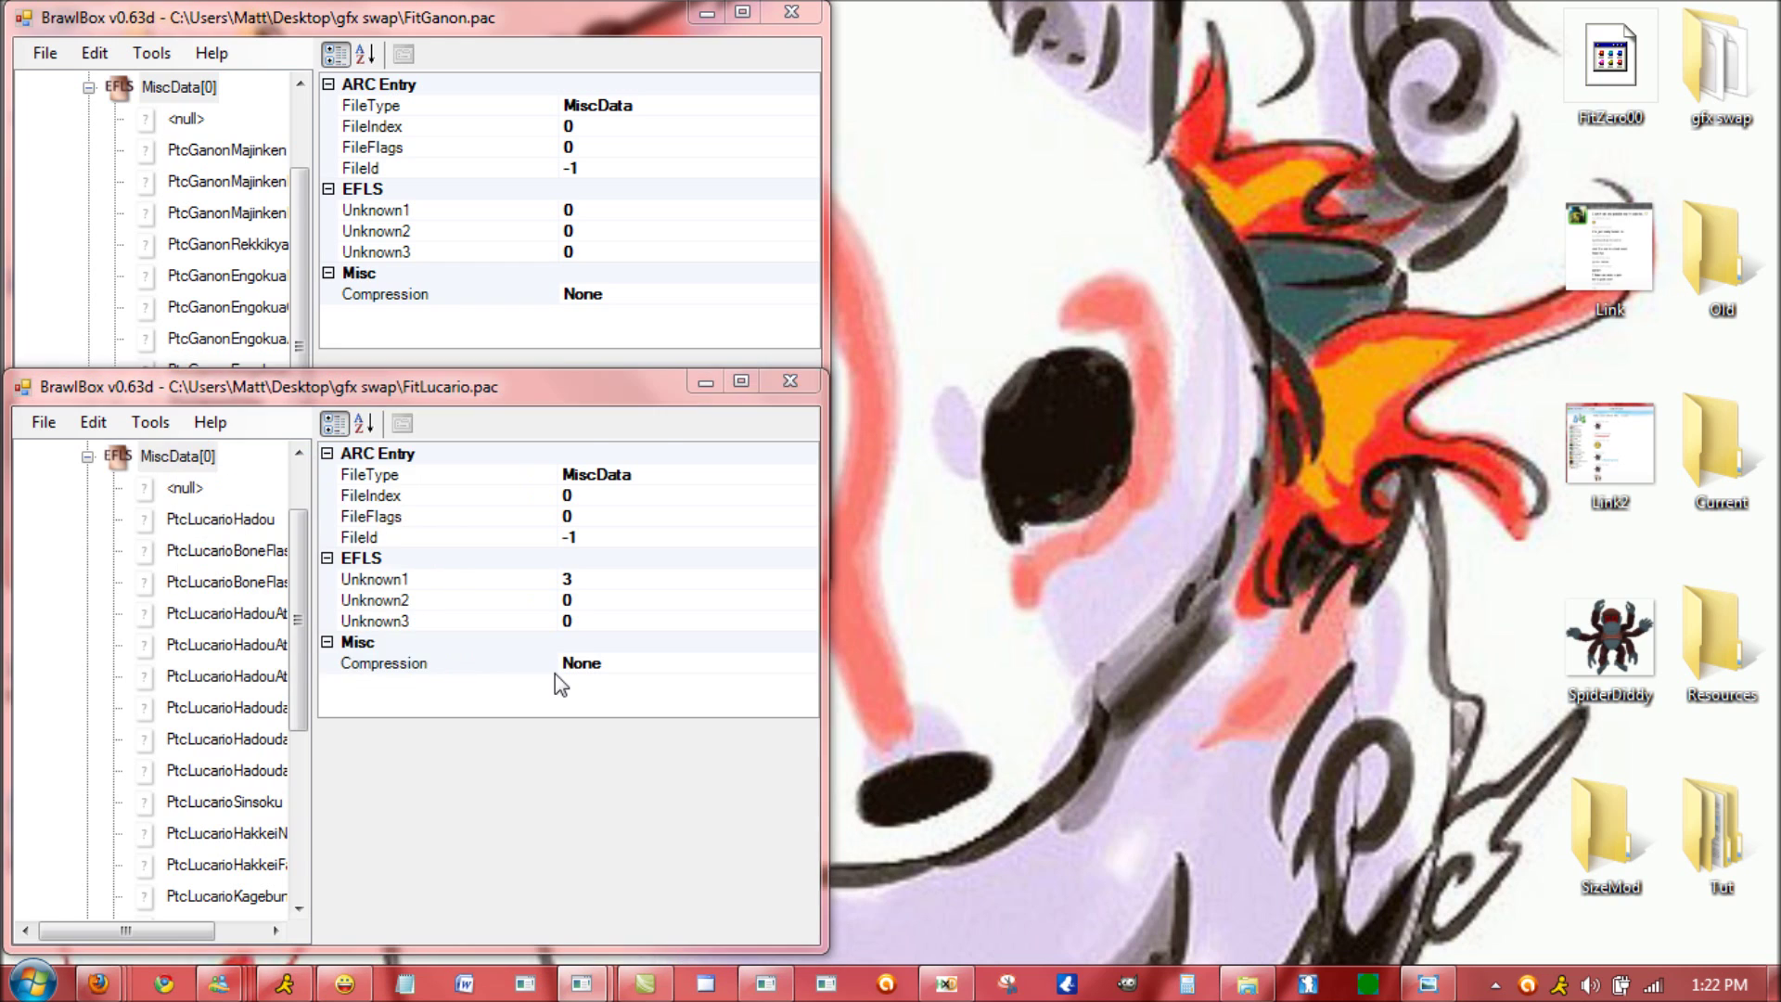
pyautogui.click(414, 784)
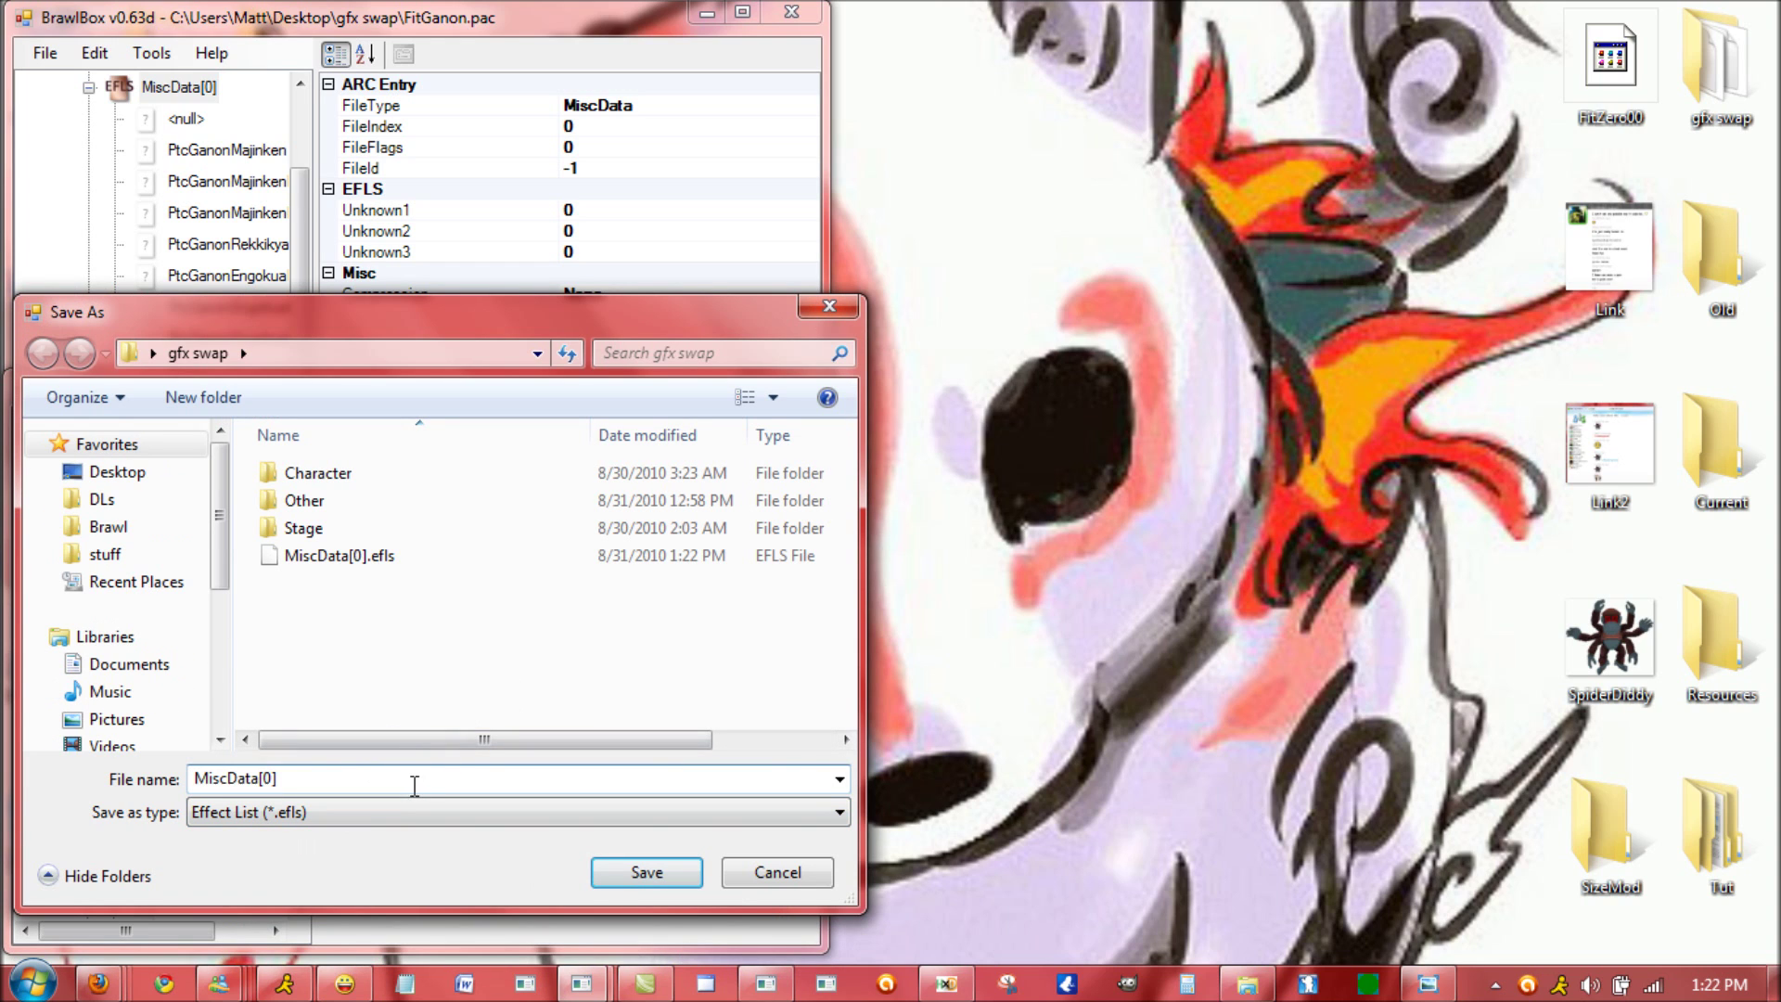
pyautogui.write('Luc')
pyautogui.press('Return')
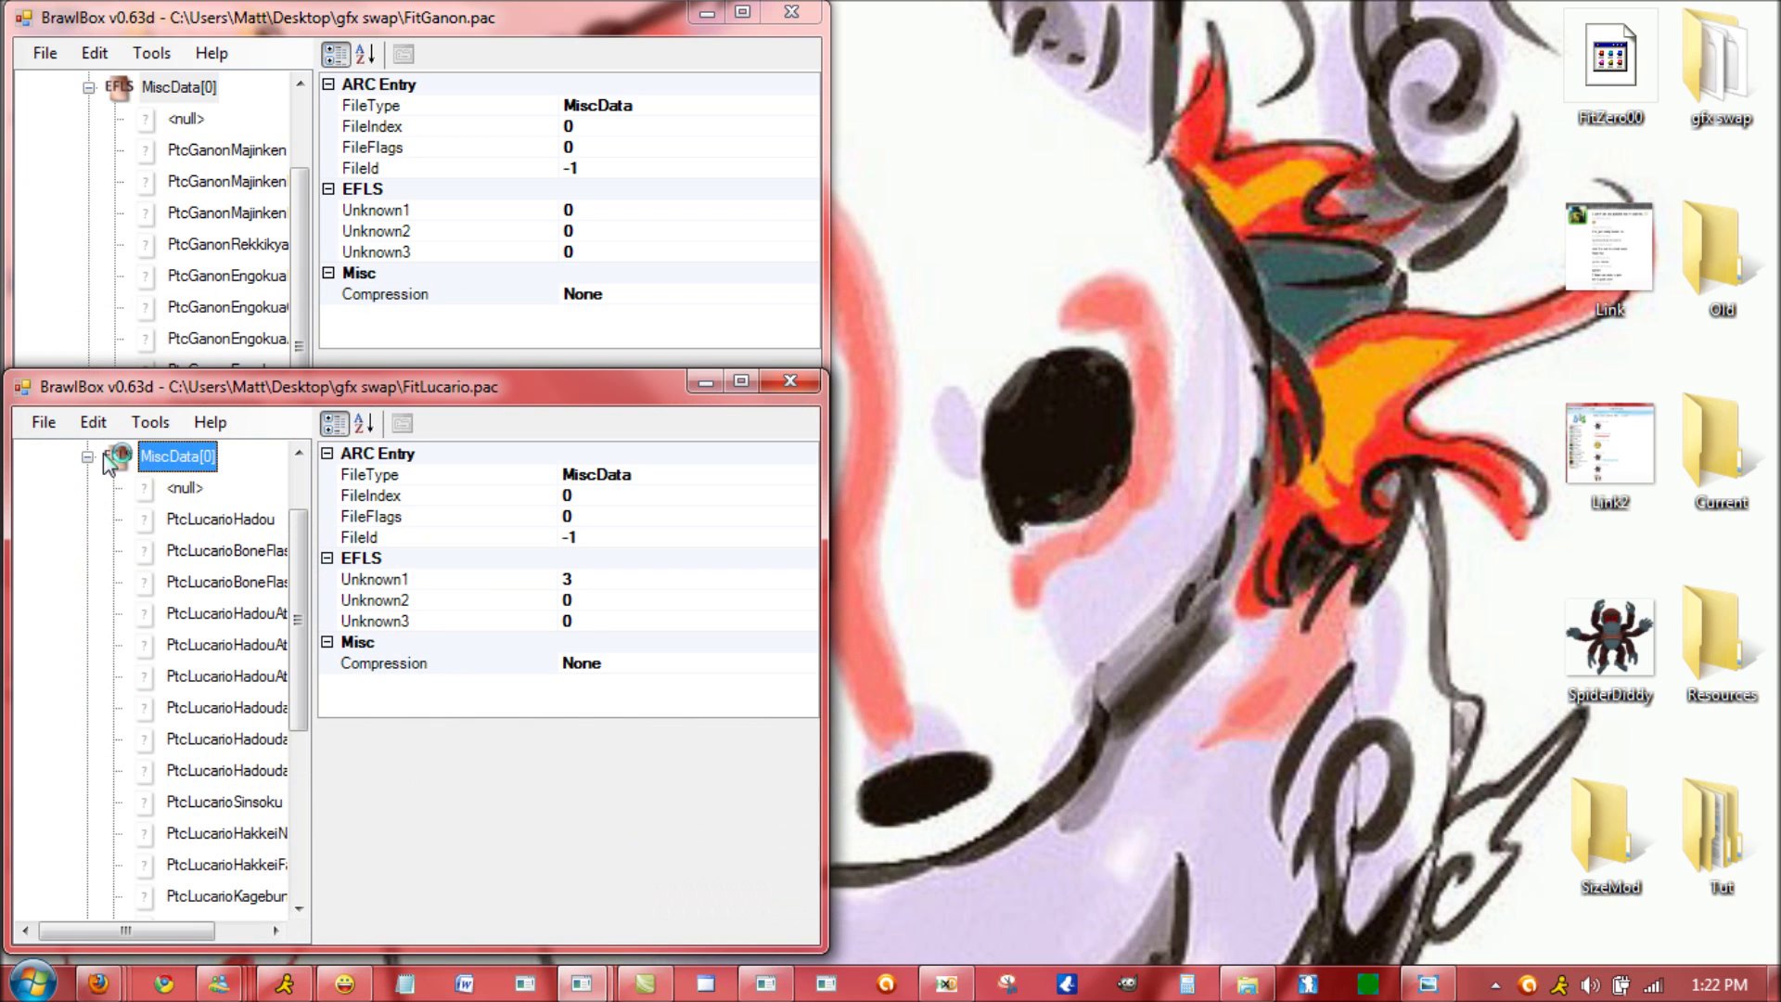
# - Export MiscData[1] from ef_lucario as a raw data file named MiscData[1]Luc in the gfx swap folder
pyautogui.click(88, 457)
pyautogui.rightClick(167, 583)
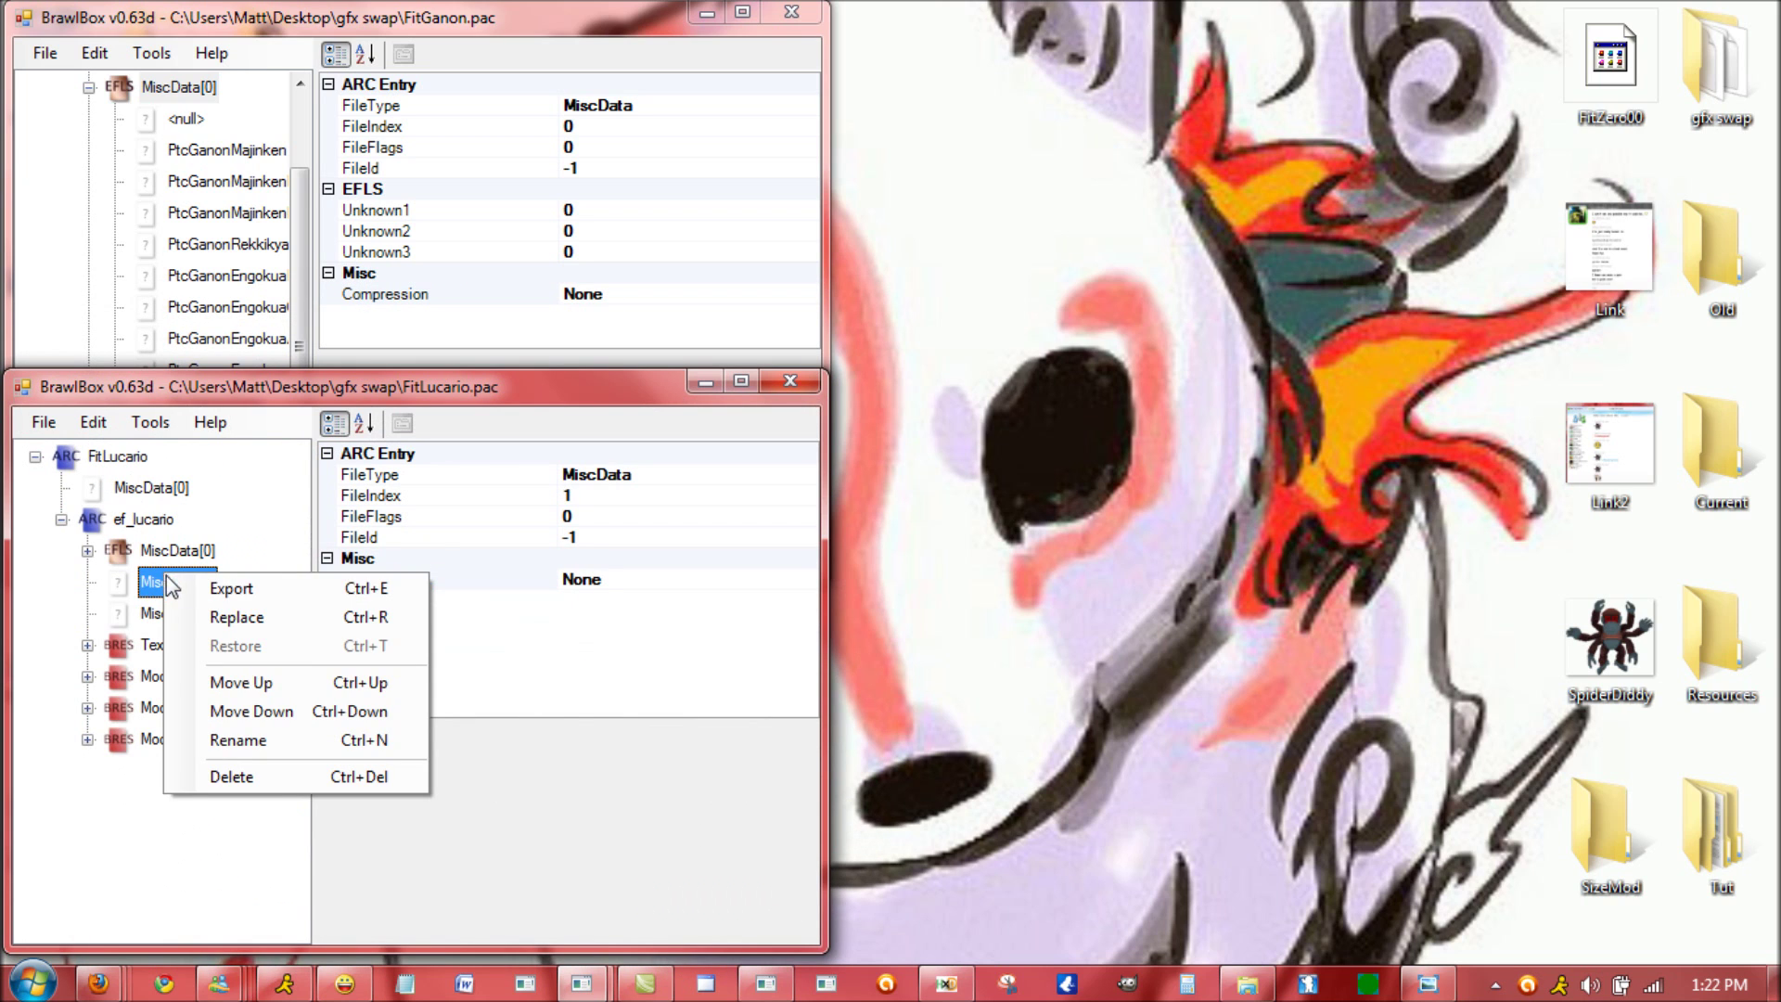
pyautogui.click(232, 591)
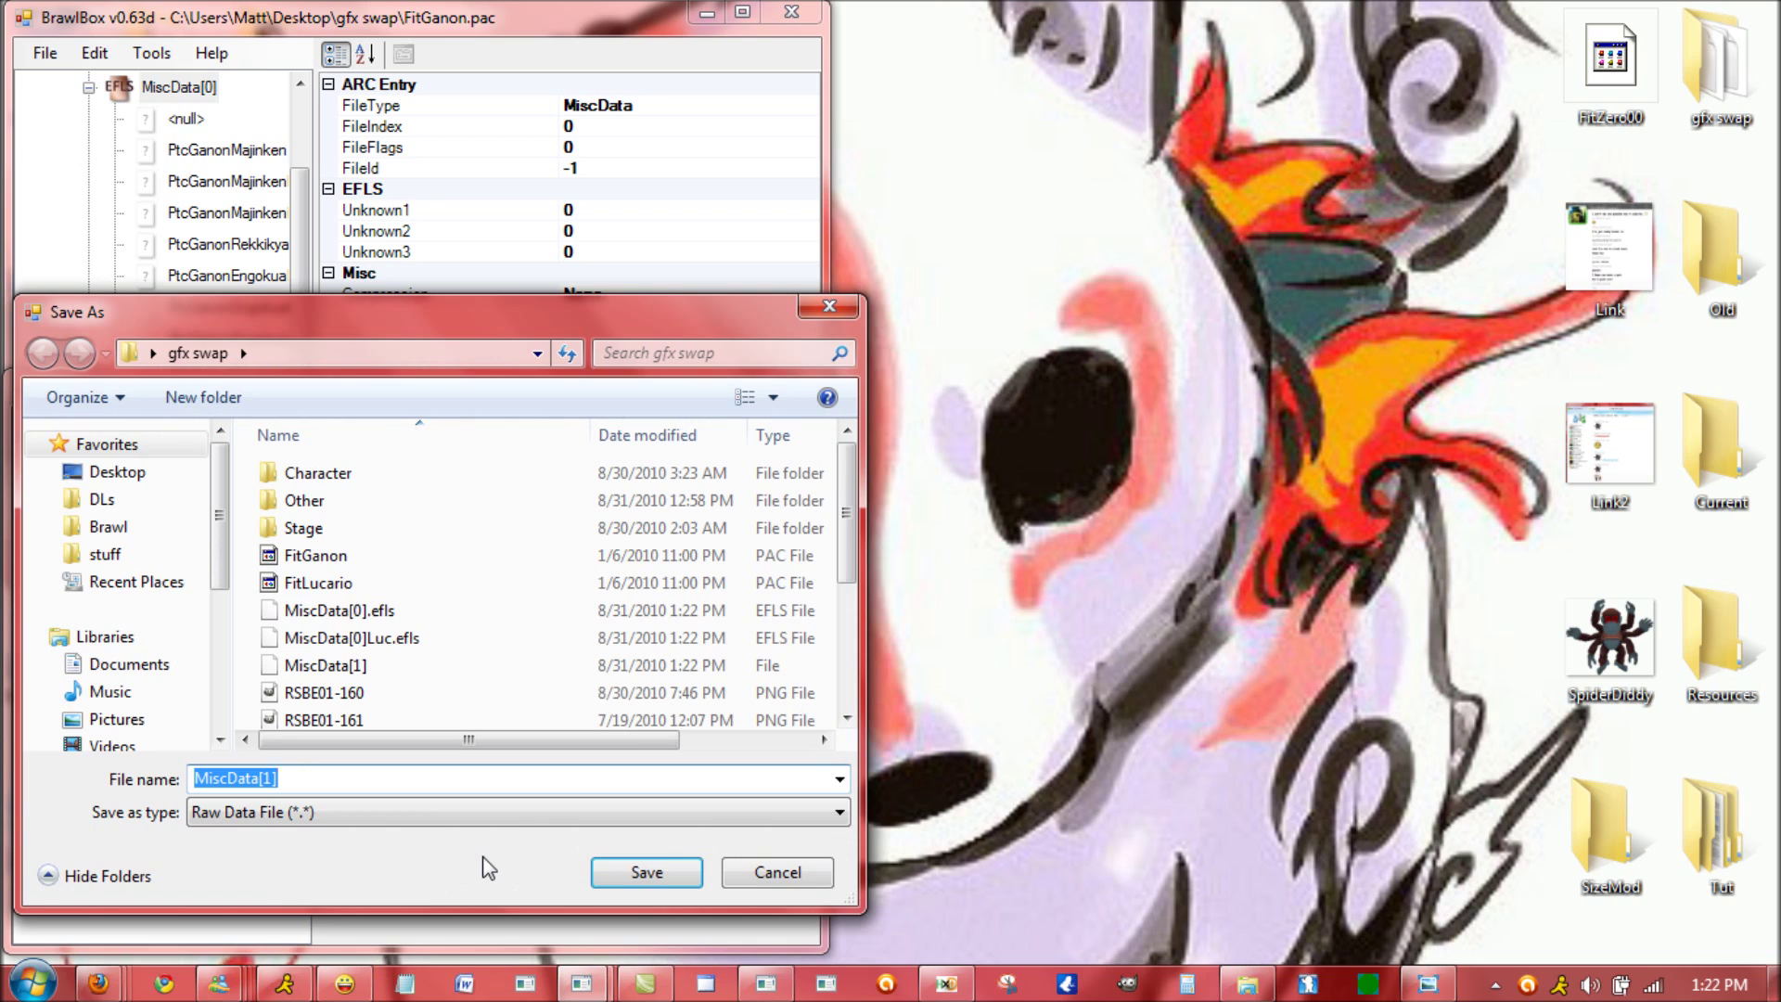
pyautogui.press('End')
pyautogui.write('Luc')
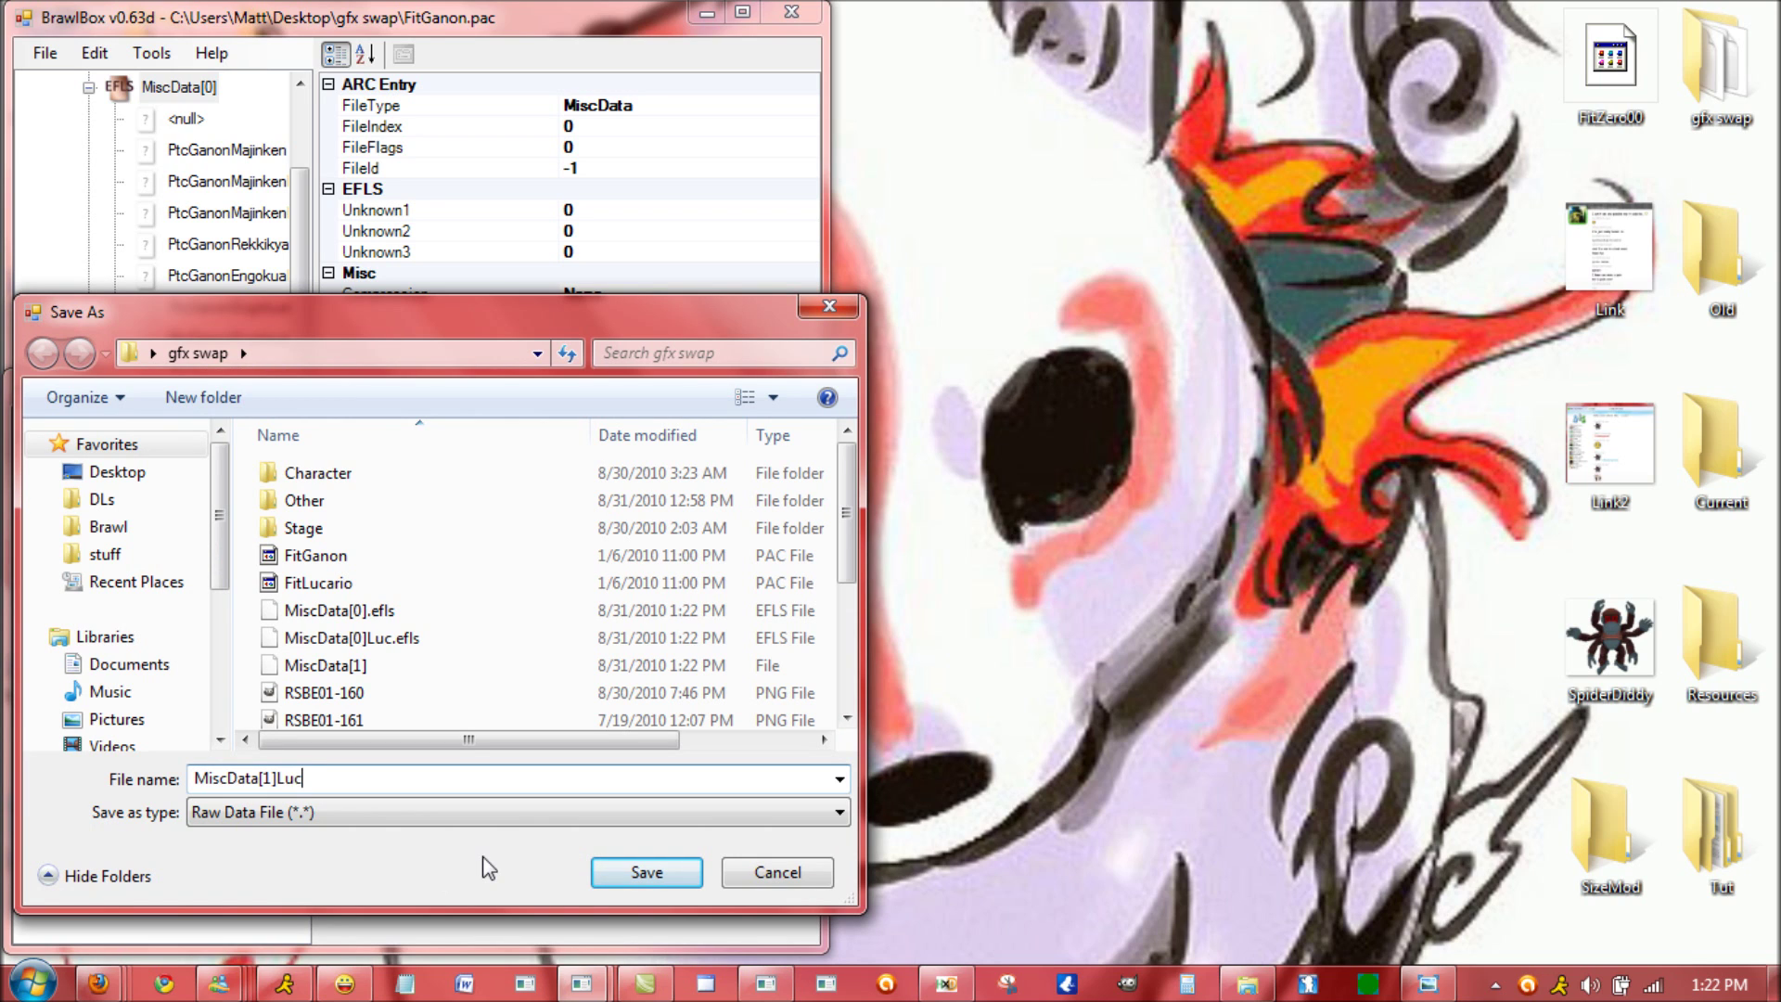
pyautogui.press('Return')
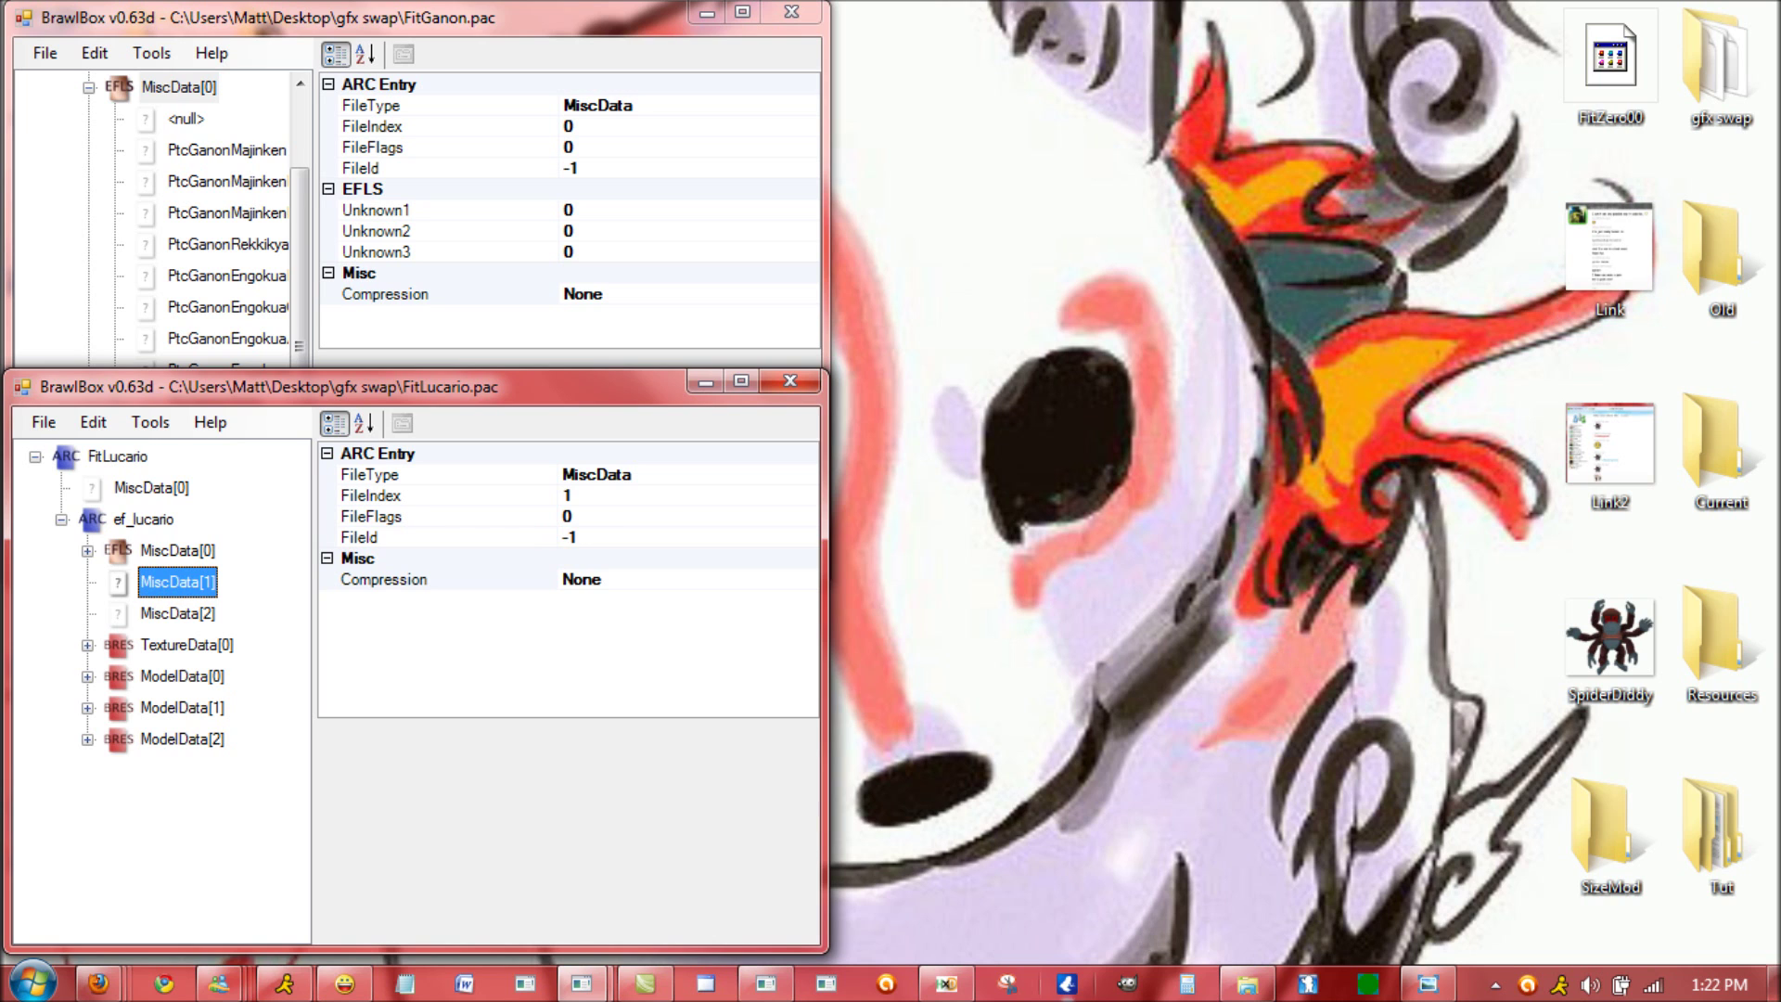
# - Switch to HxD, place it beside the gfx swap folder, and open the four exported MiscData files in it
pyautogui.click(946, 983)
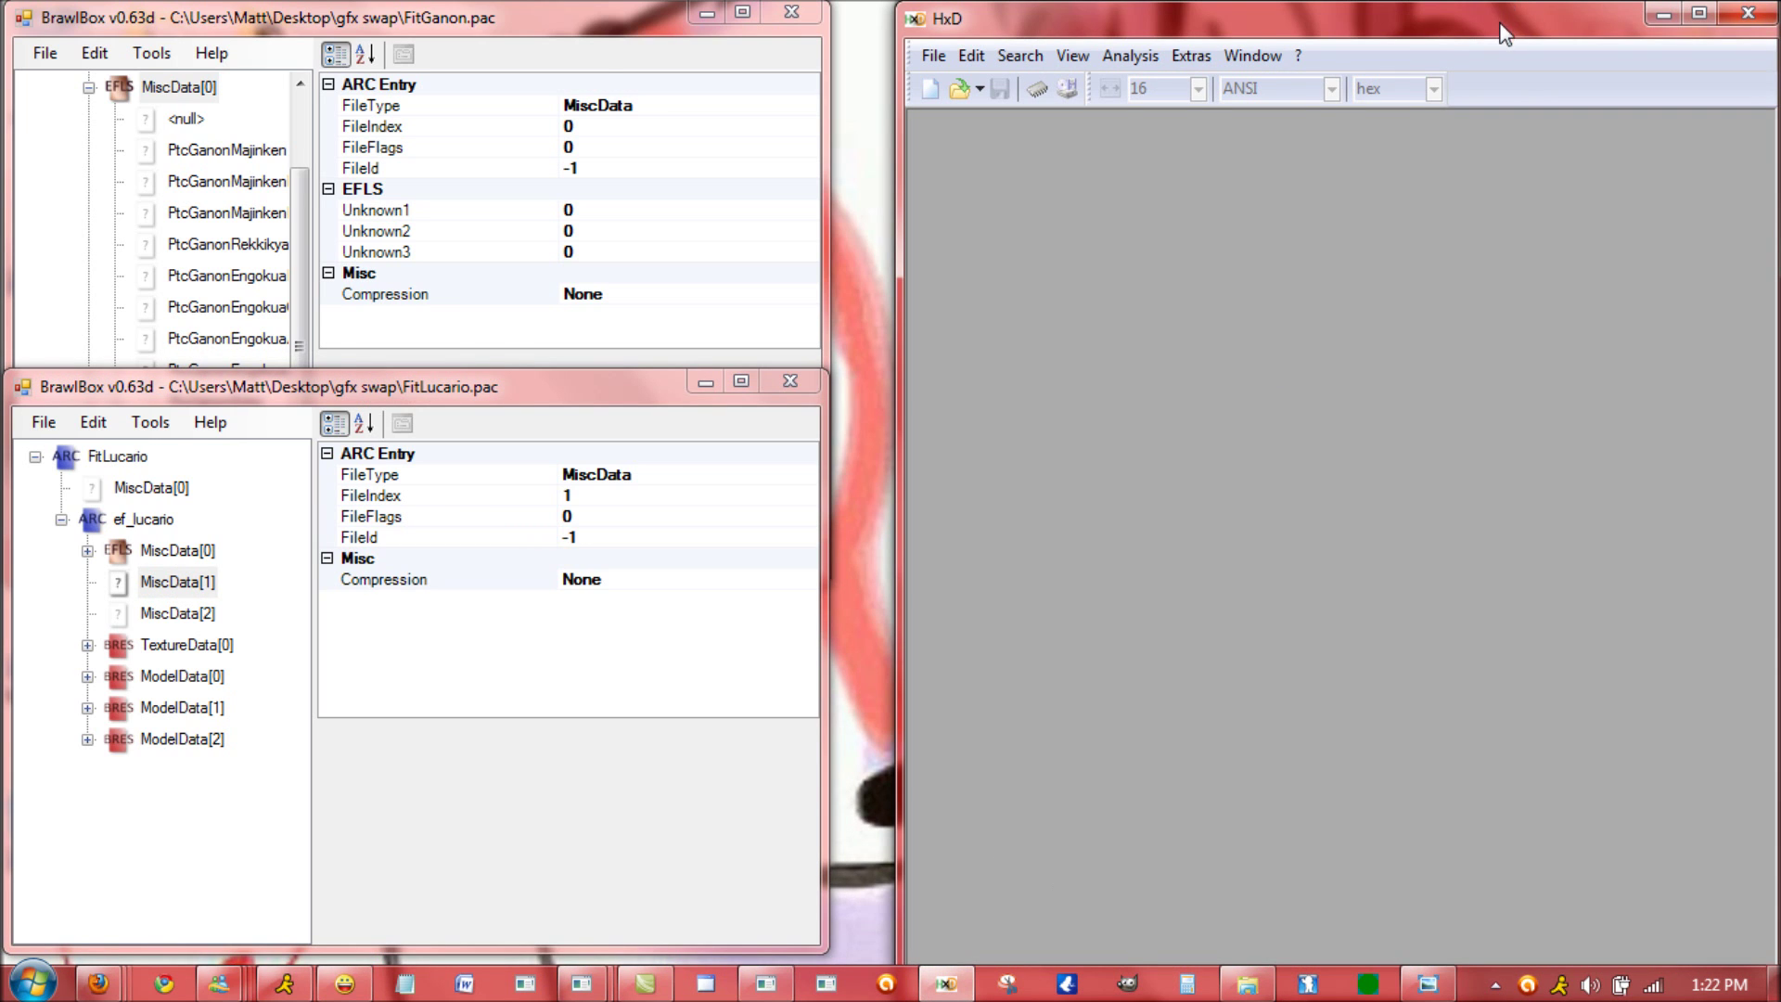
pyautogui.moveTo(1503, 34); pyautogui.dragTo(608, 34)
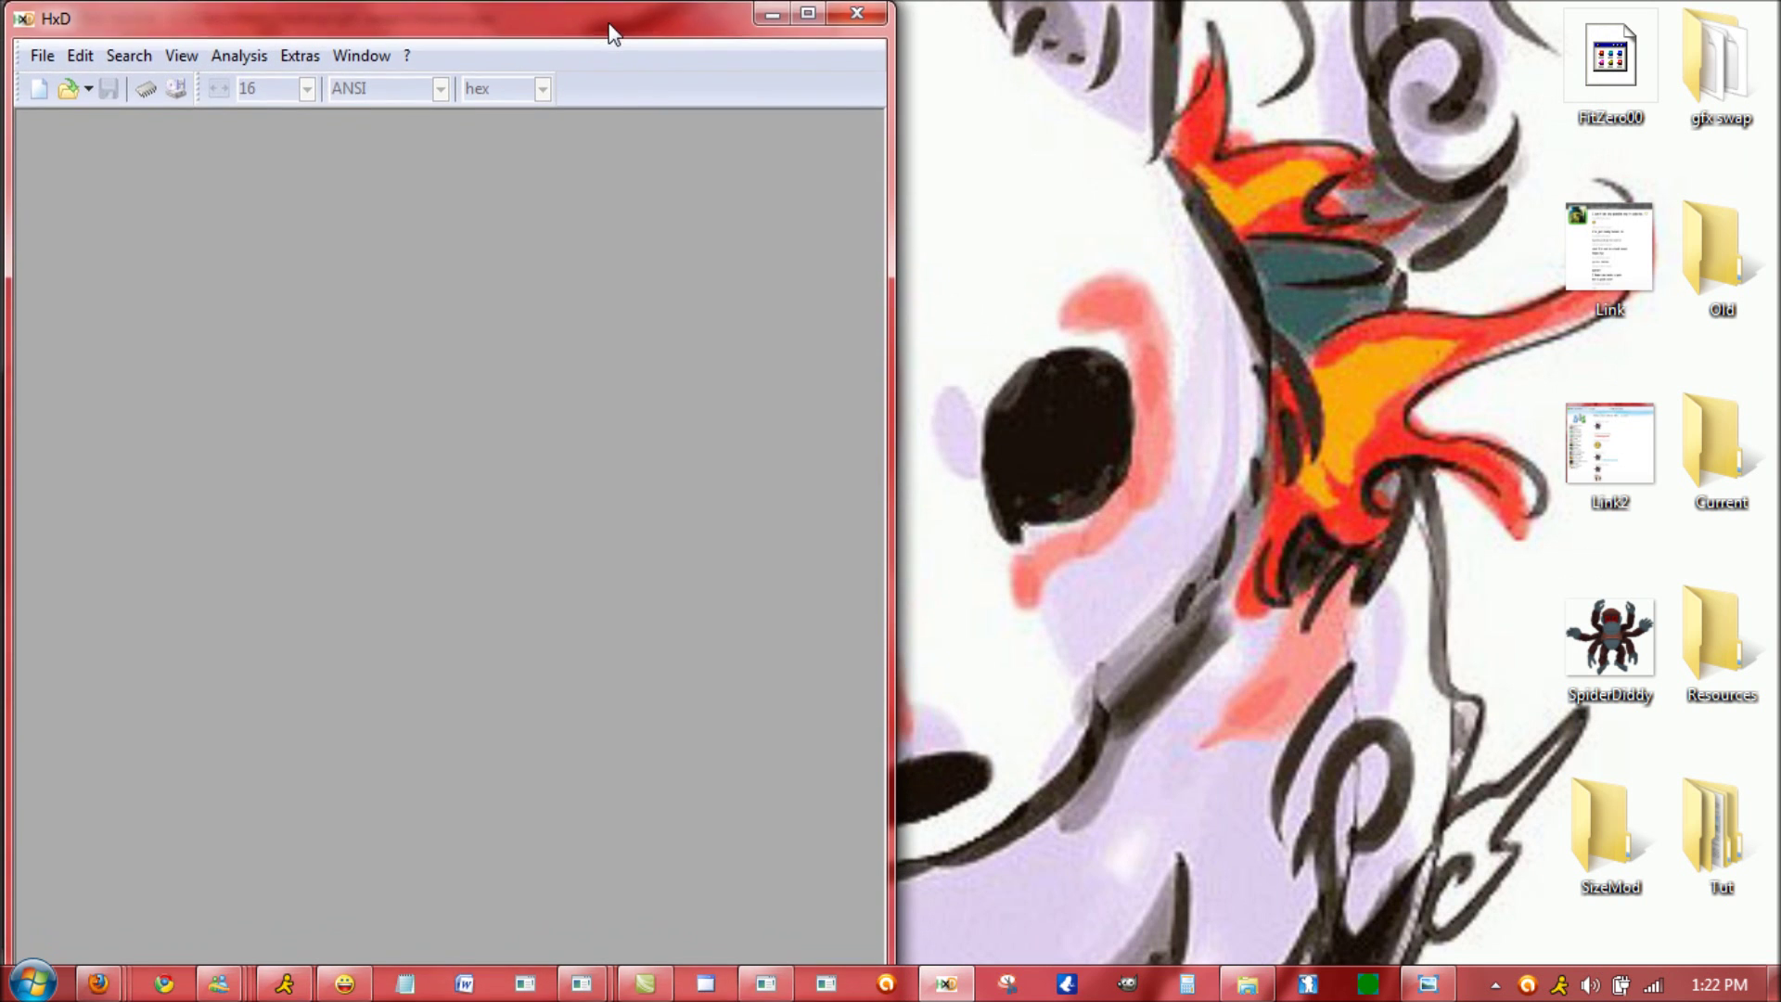
pyautogui.click(1252, 981)
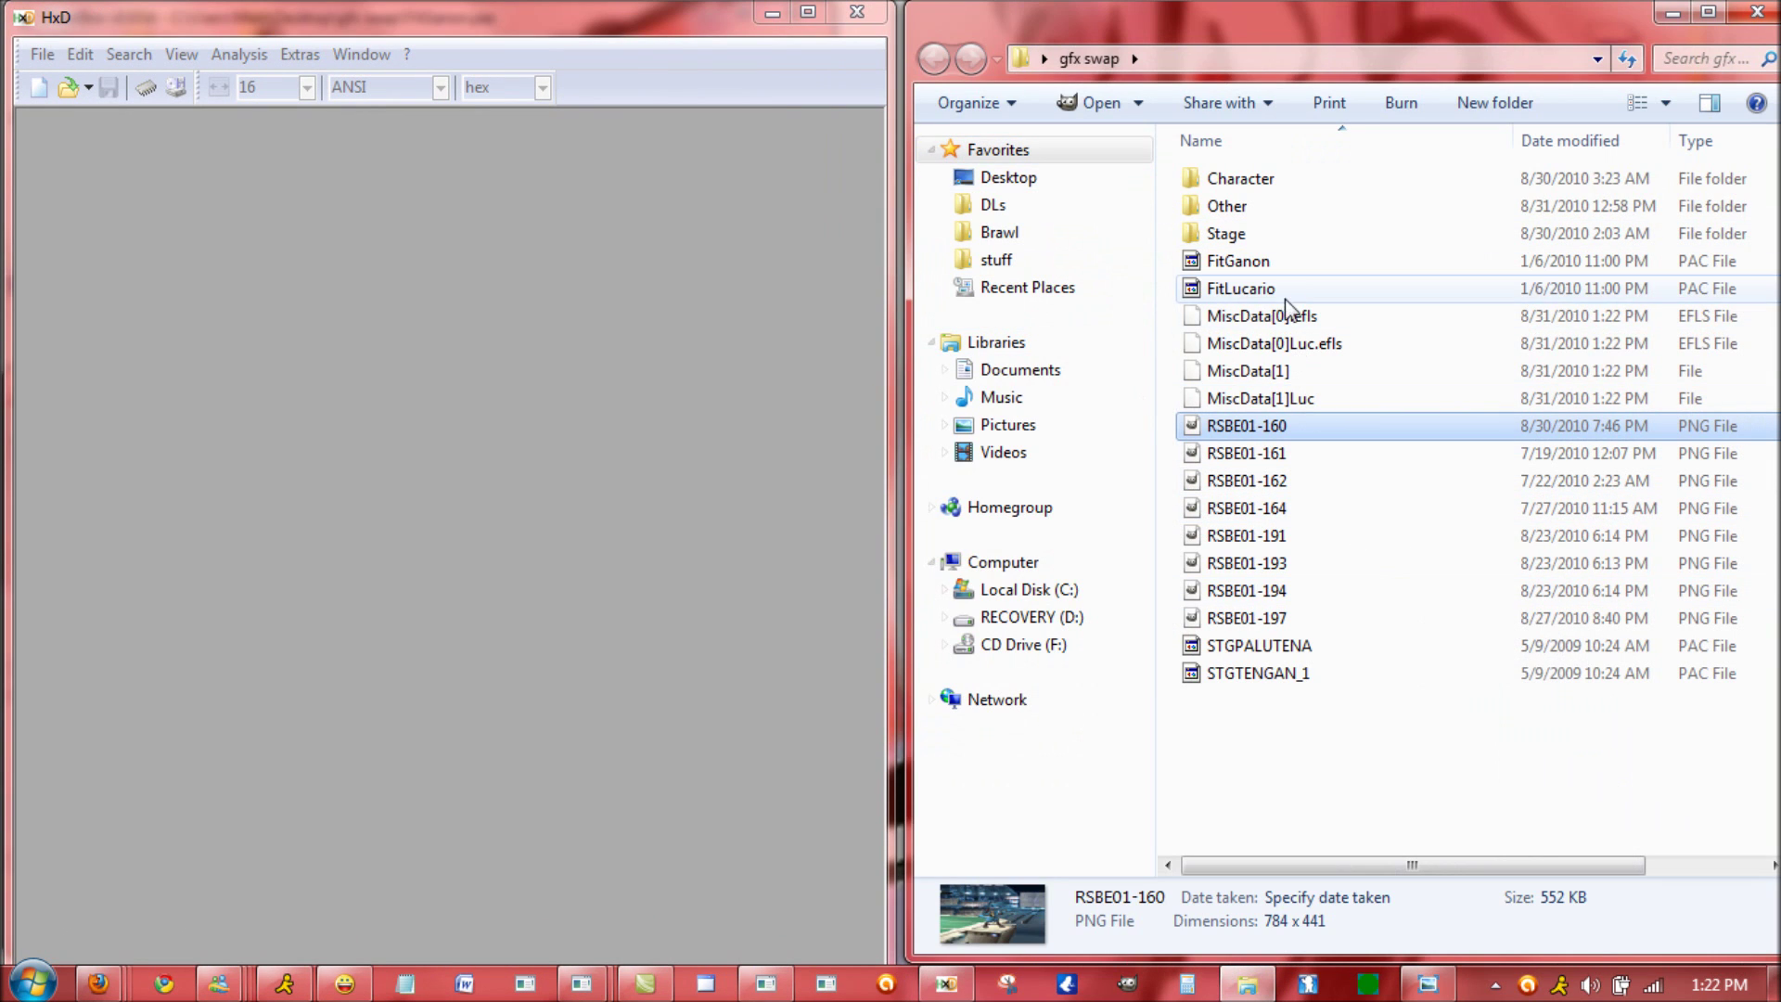
pyautogui.moveTo(1167, 325); pyautogui.dragTo(676, 445)
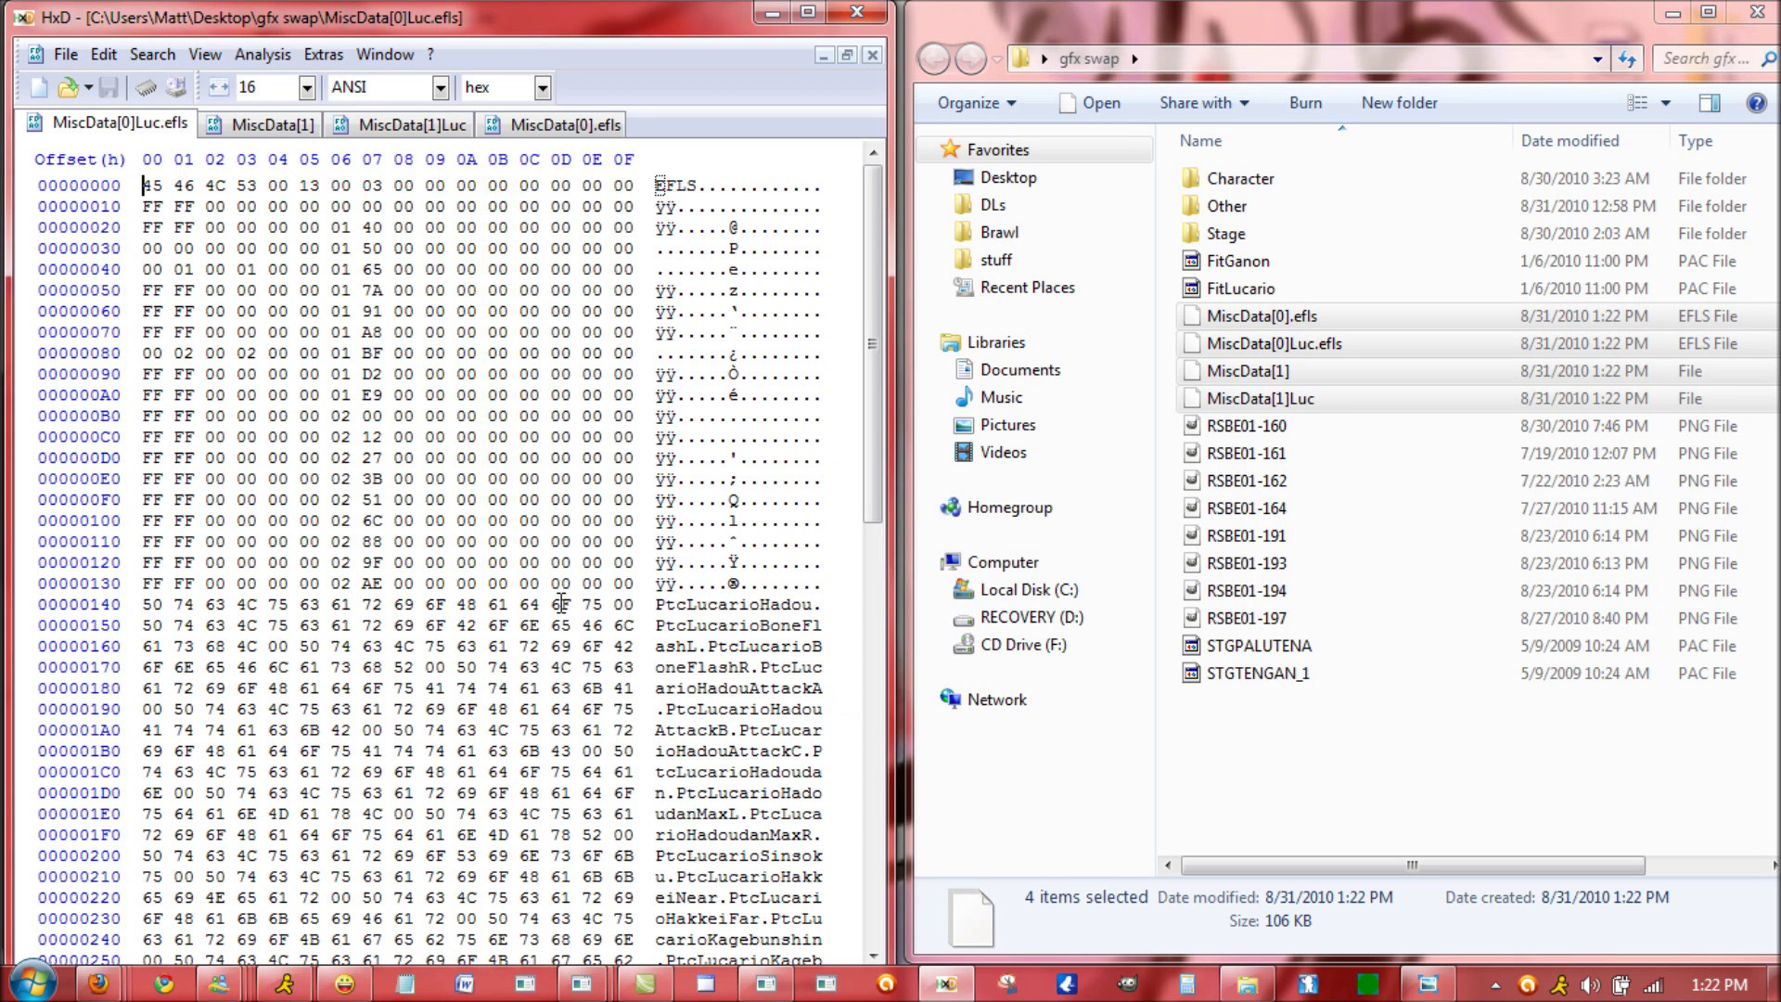
# - Examine the effect names in MiscData[0]Luc.efls and compare the Ganon entries in MiscData[0].efls with those in MiscData[1]
pyautogui.click(512, 626)
pyautogui.moveTo(403, 620); pyautogui.dragTo(532, 792)
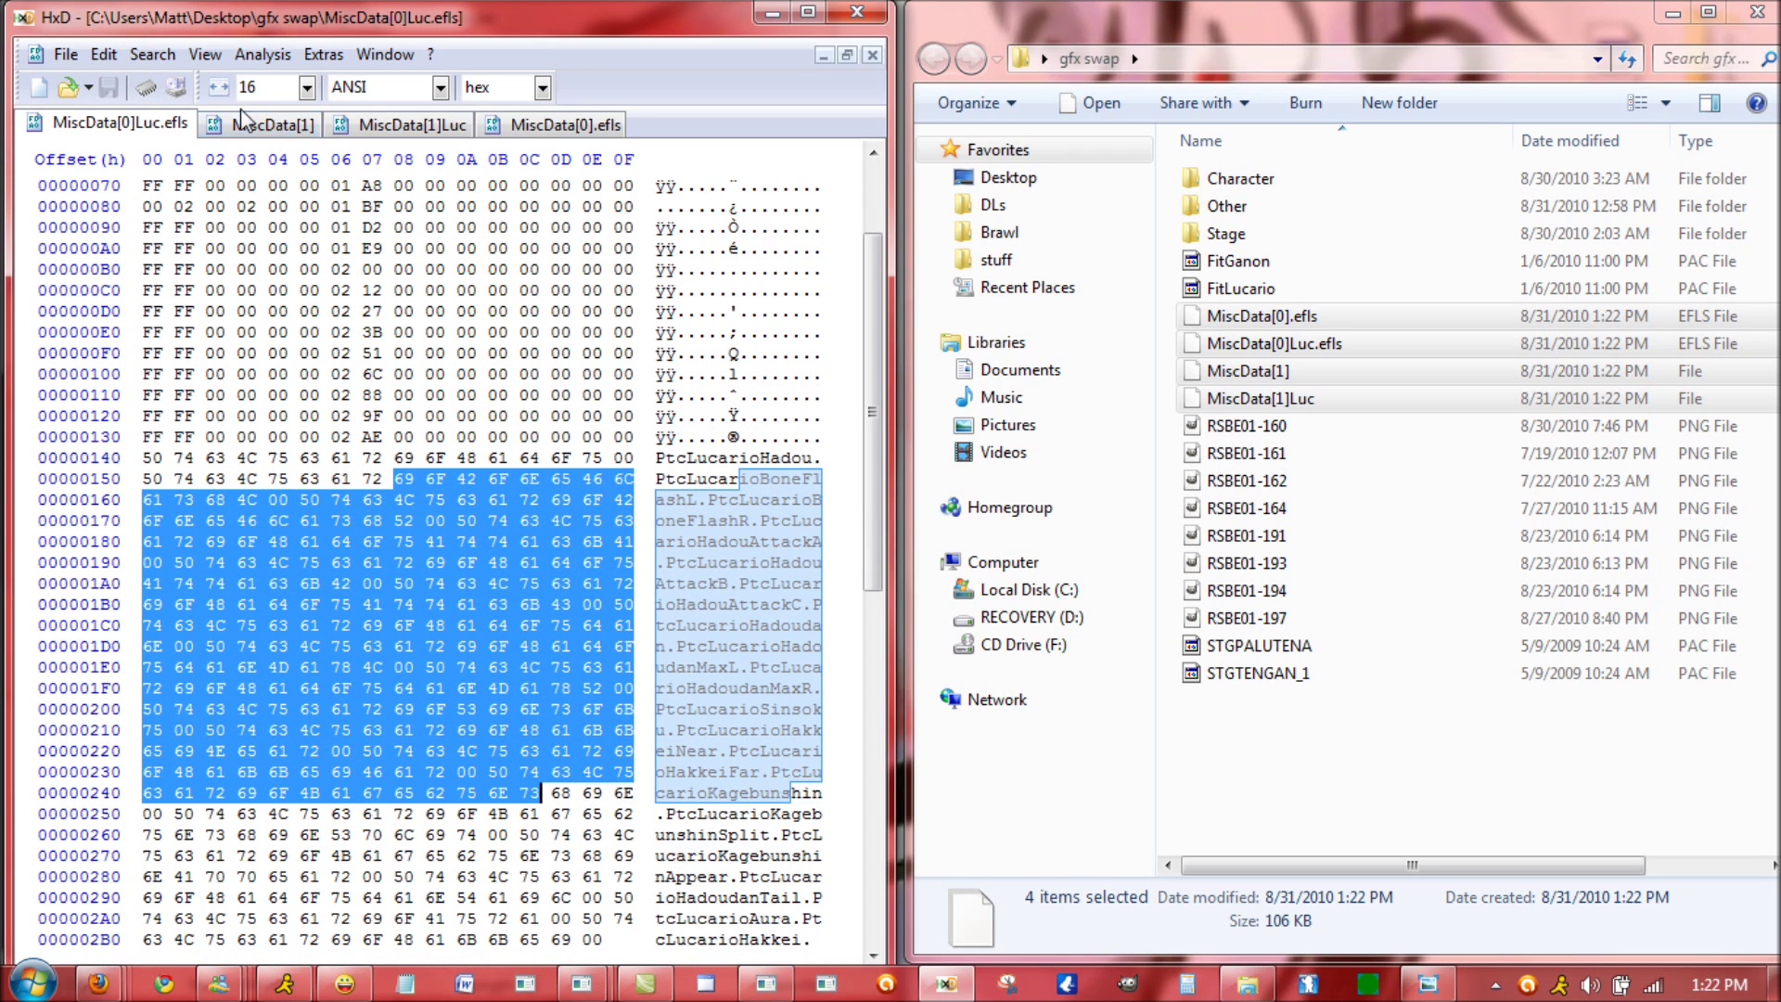
pyautogui.click(543, 128)
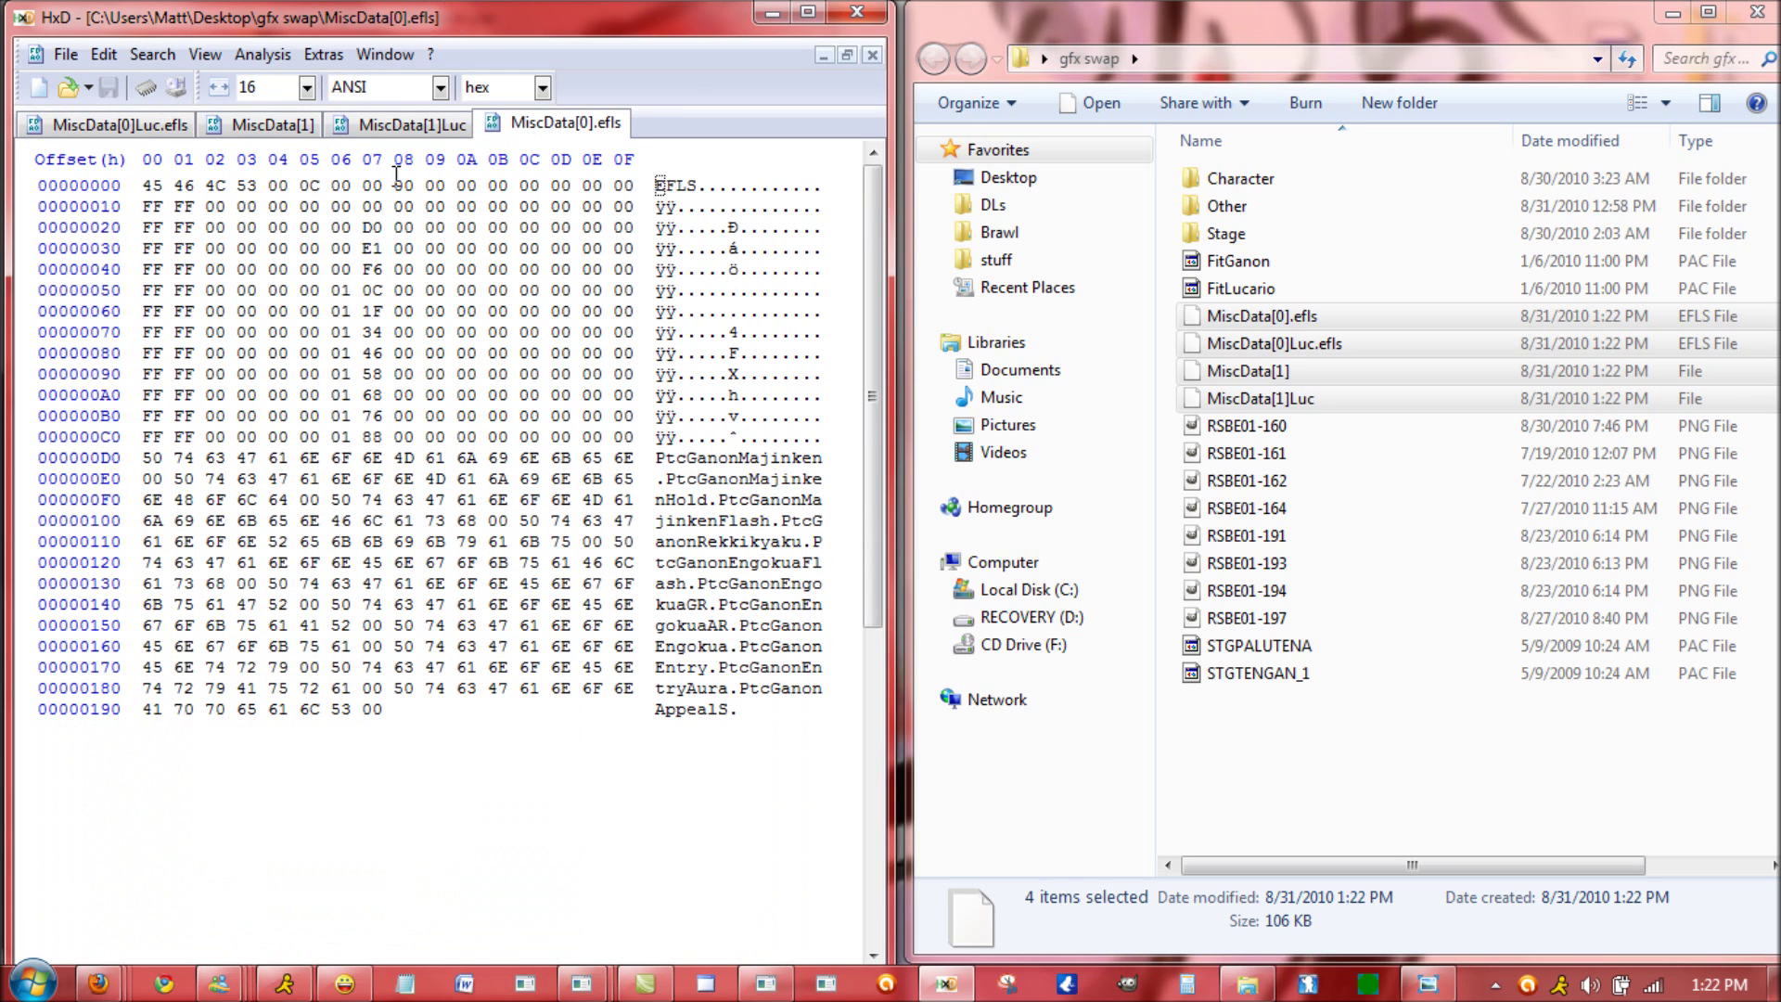
pyautogui.click(268, 125)
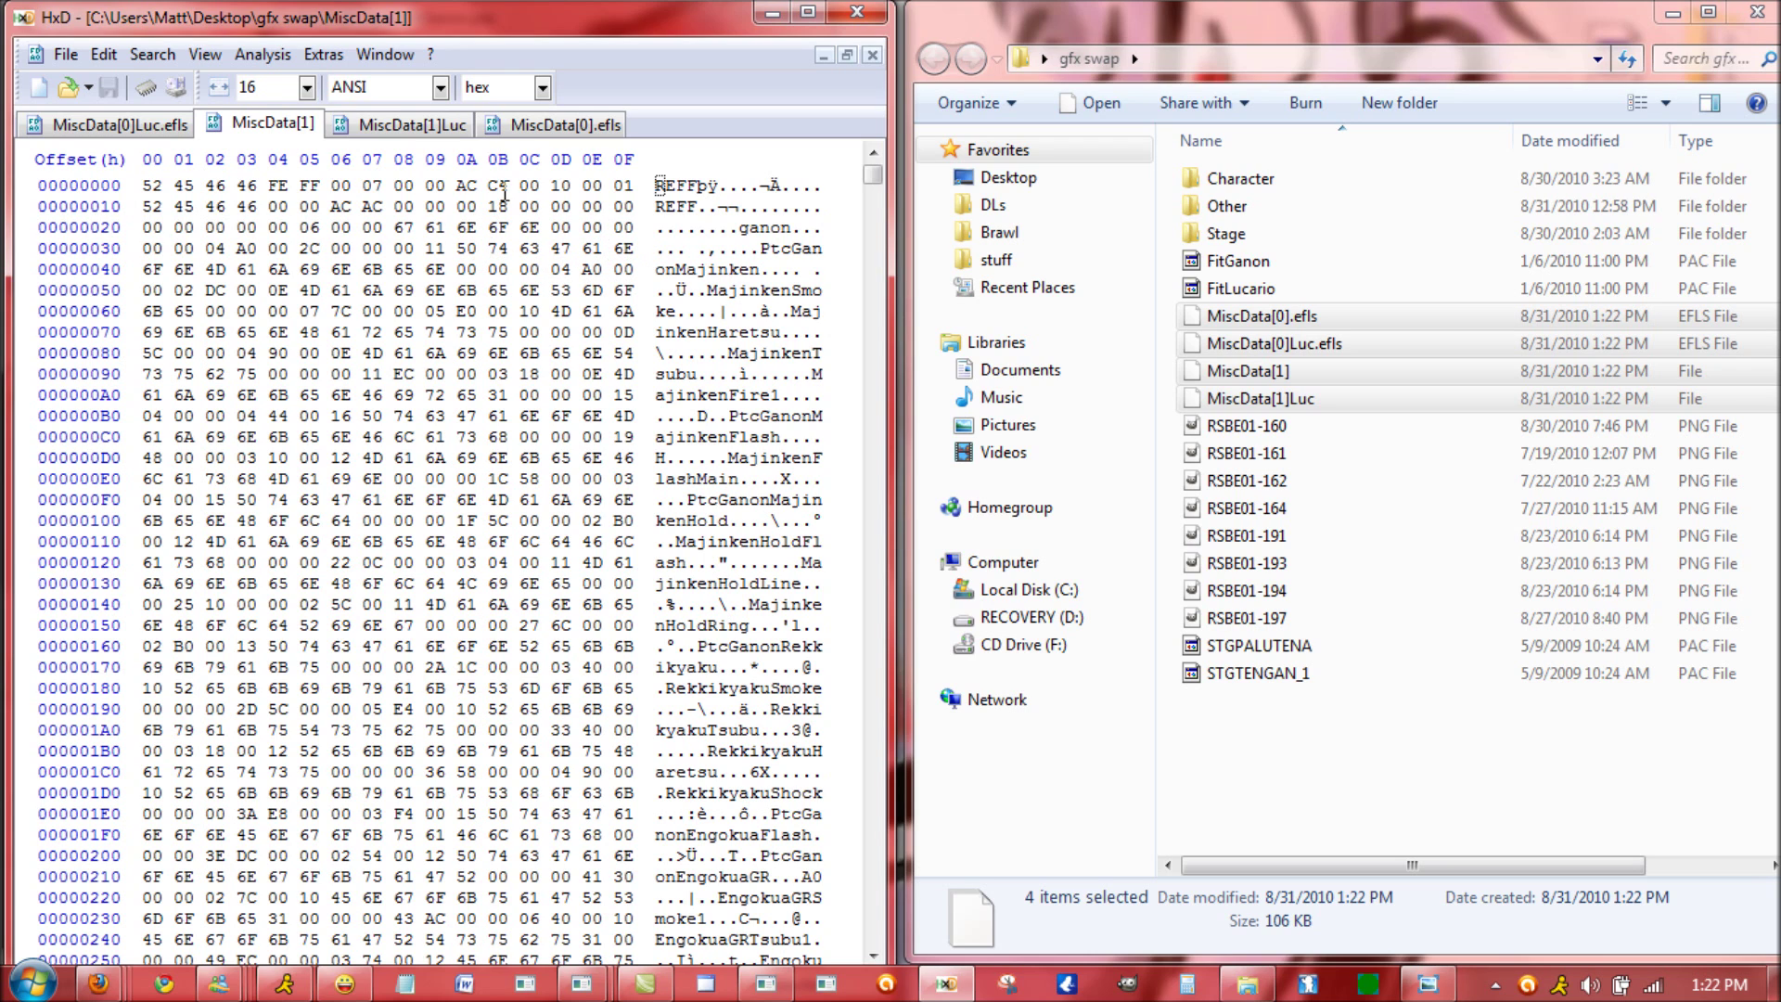
pyautogui.click(515, 130)
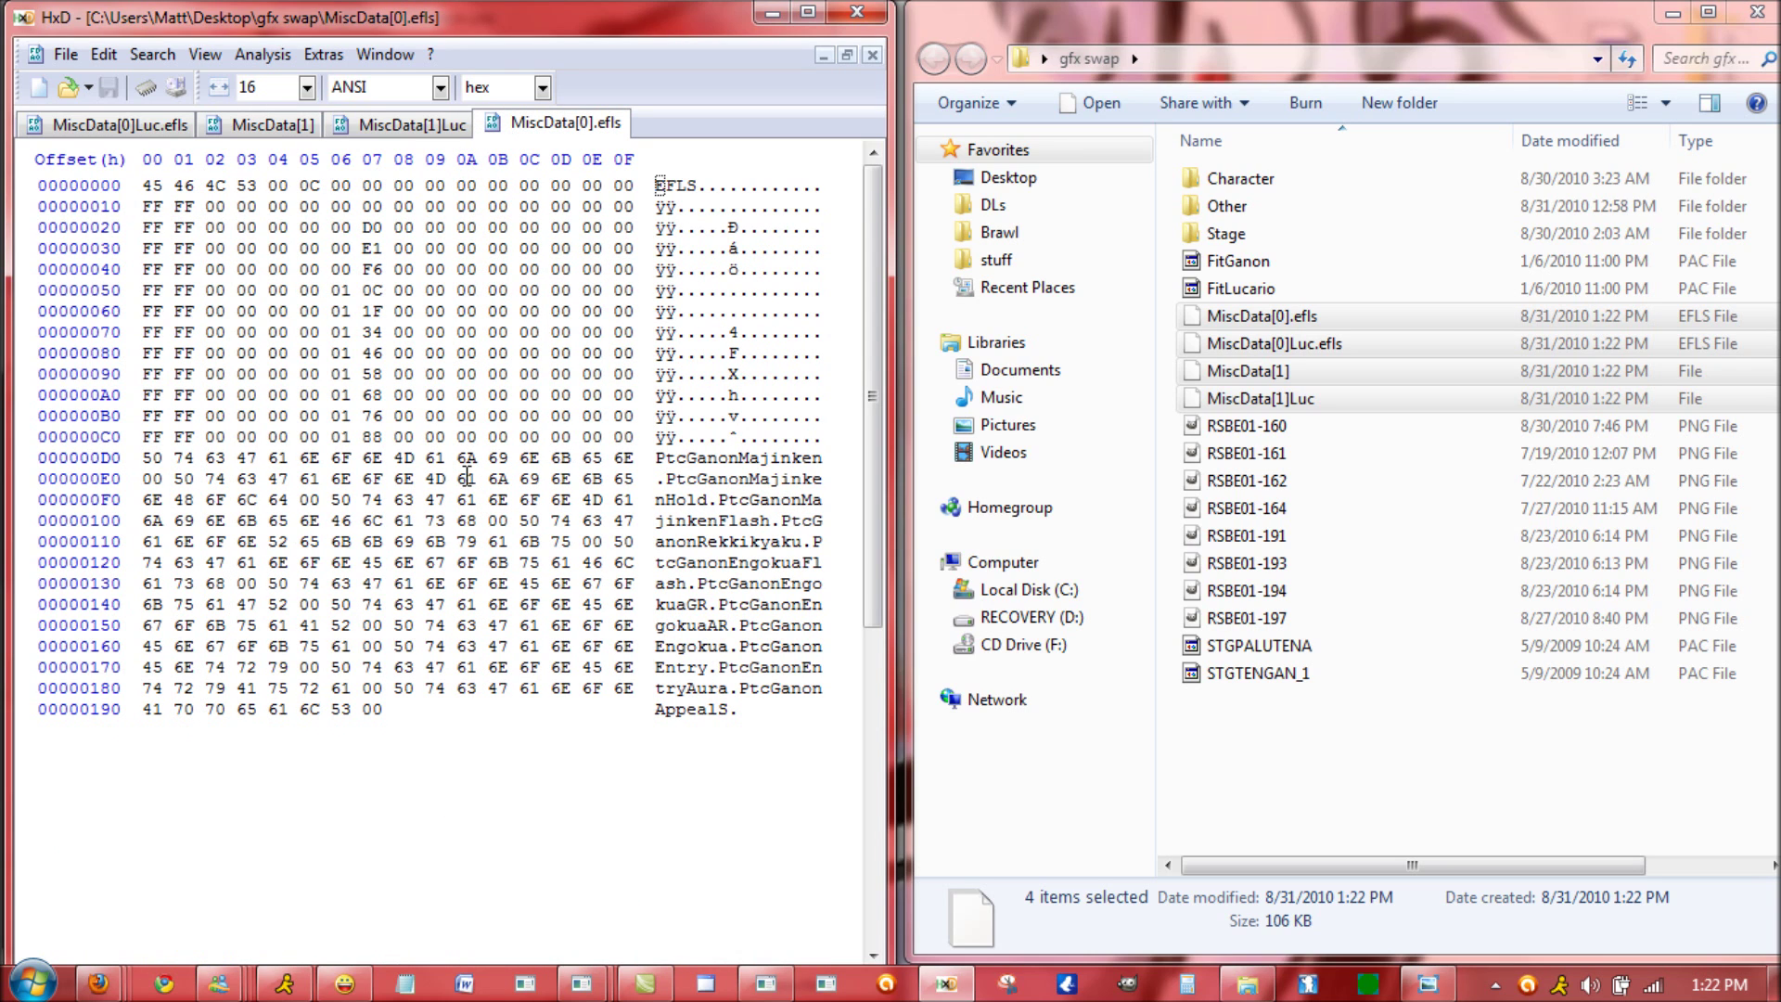
pyautogui.moveTo(146, 461); pyautogui.dragTo(634, 458)
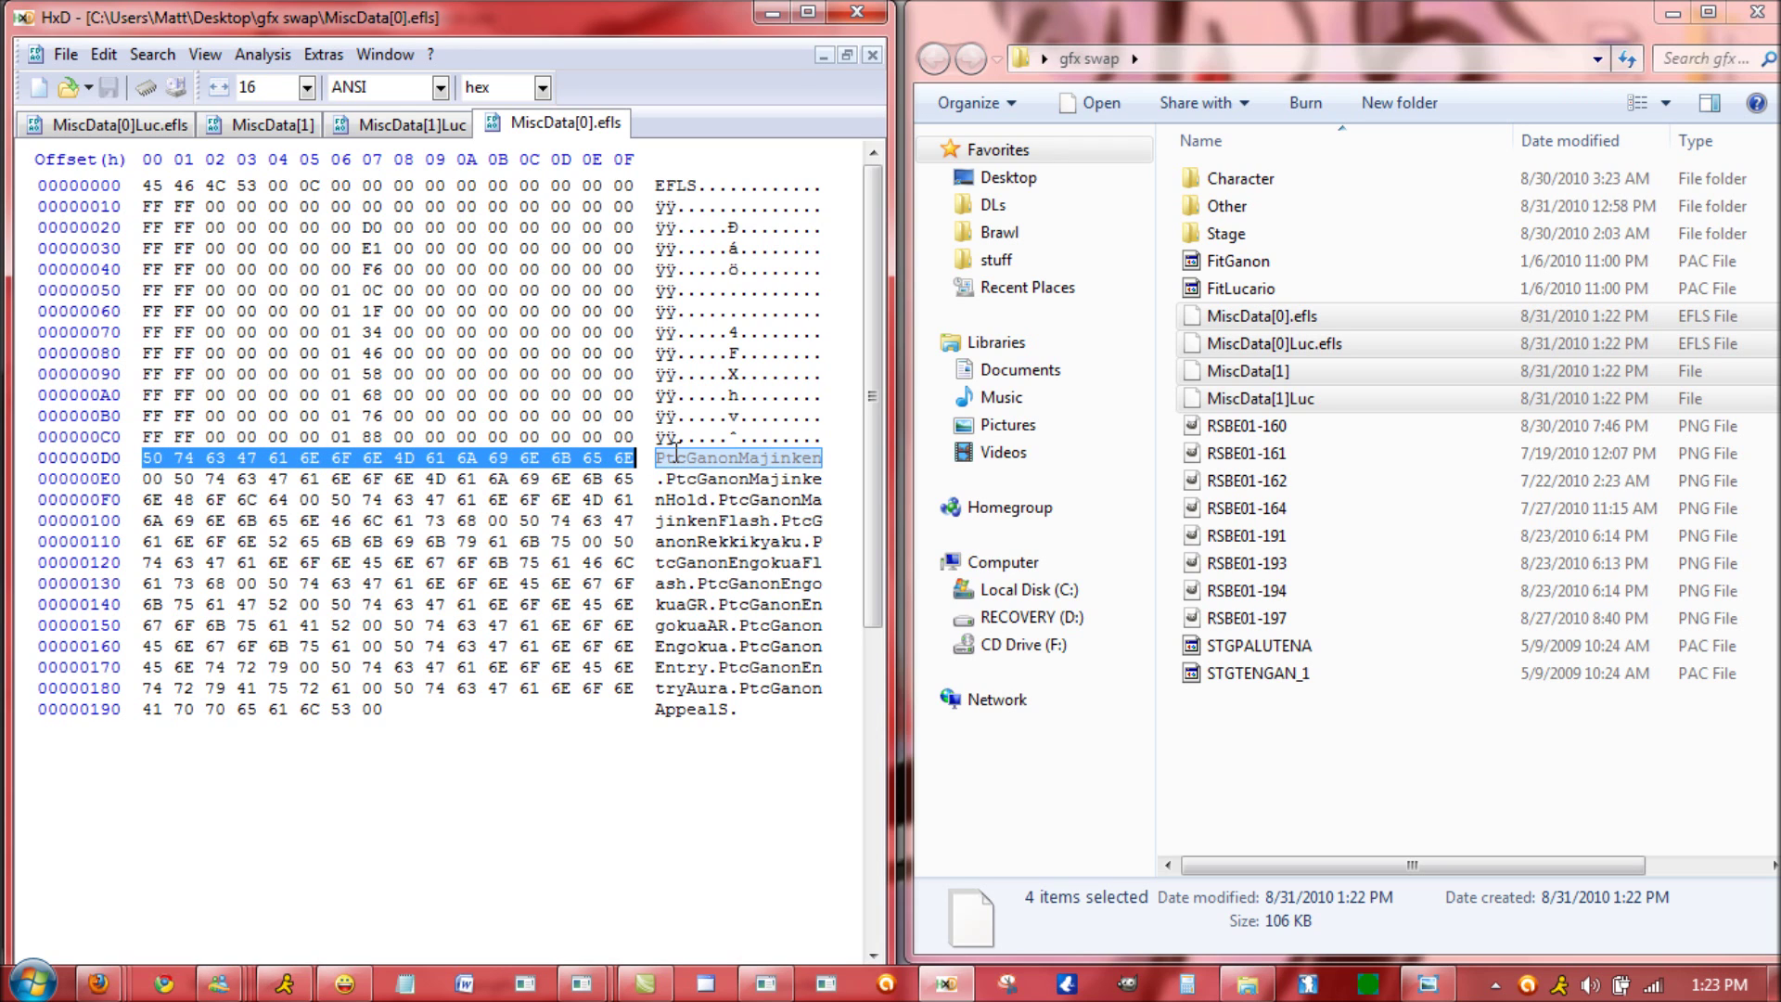
pyautogui.click(271, 130)
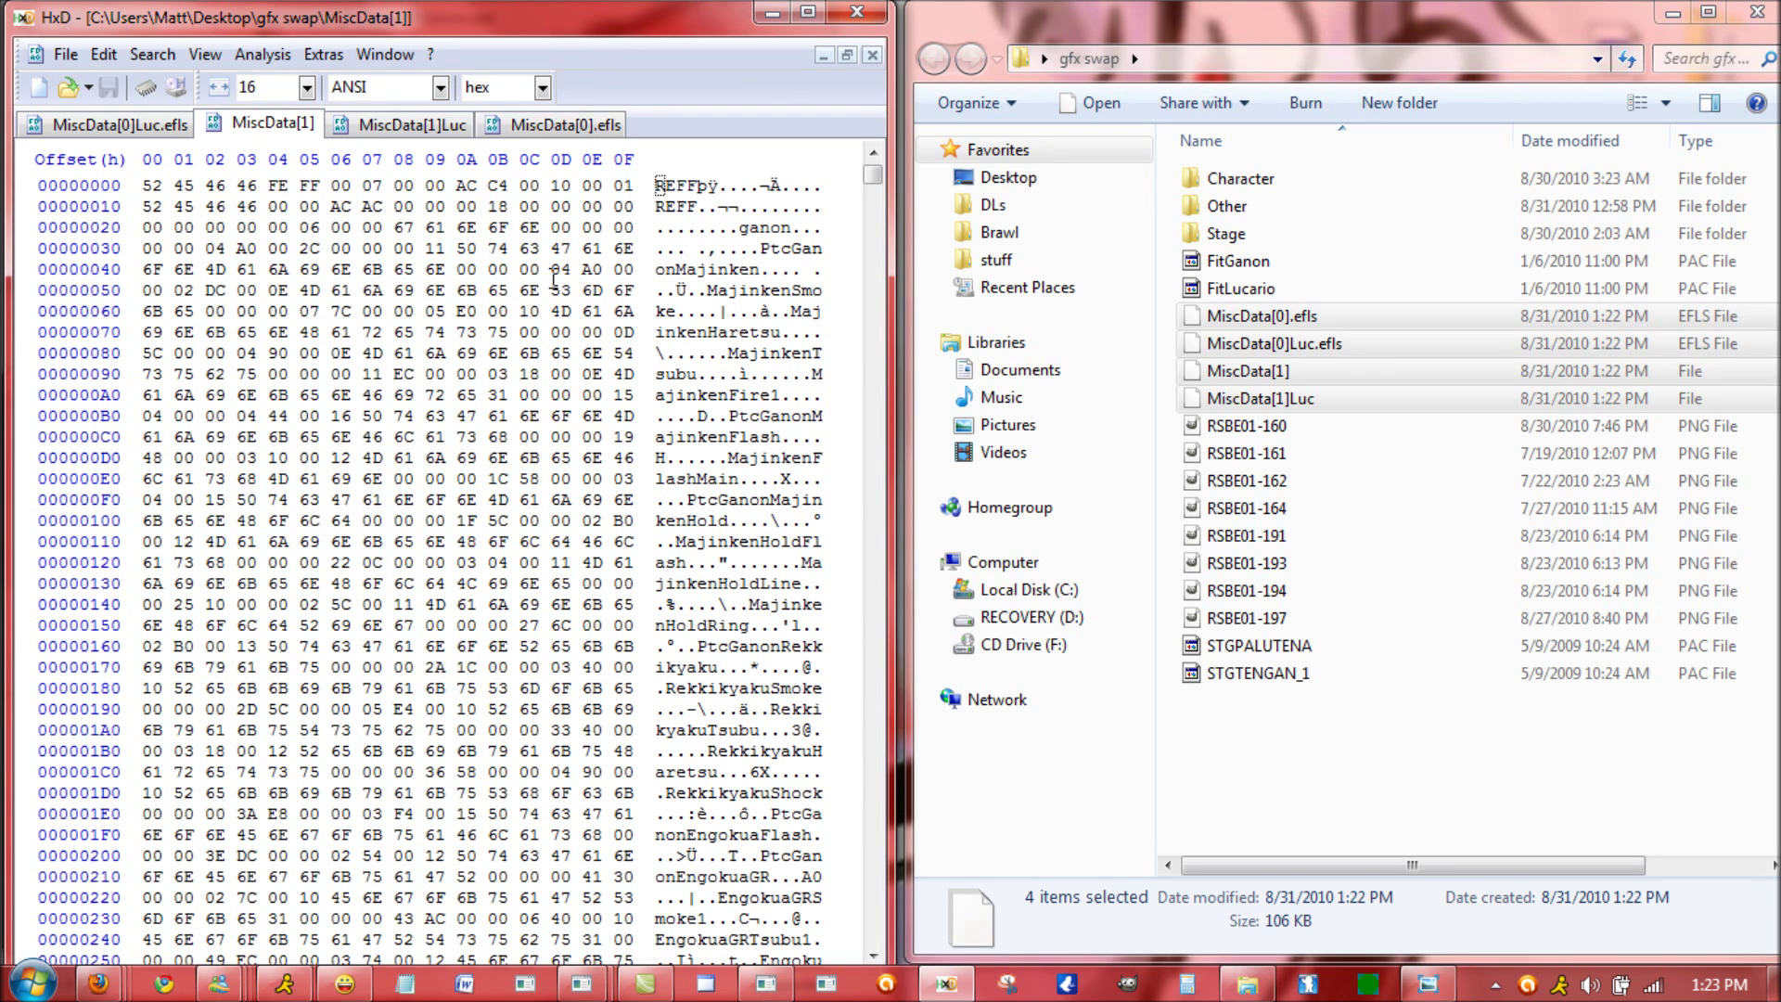
# - Examine the PtcGanonMajinken entry and its related Majinken sub-effect names in MiscData[1]
pyautogui.moveTo(605, 269); pyautogui.dragTo(492, 246)
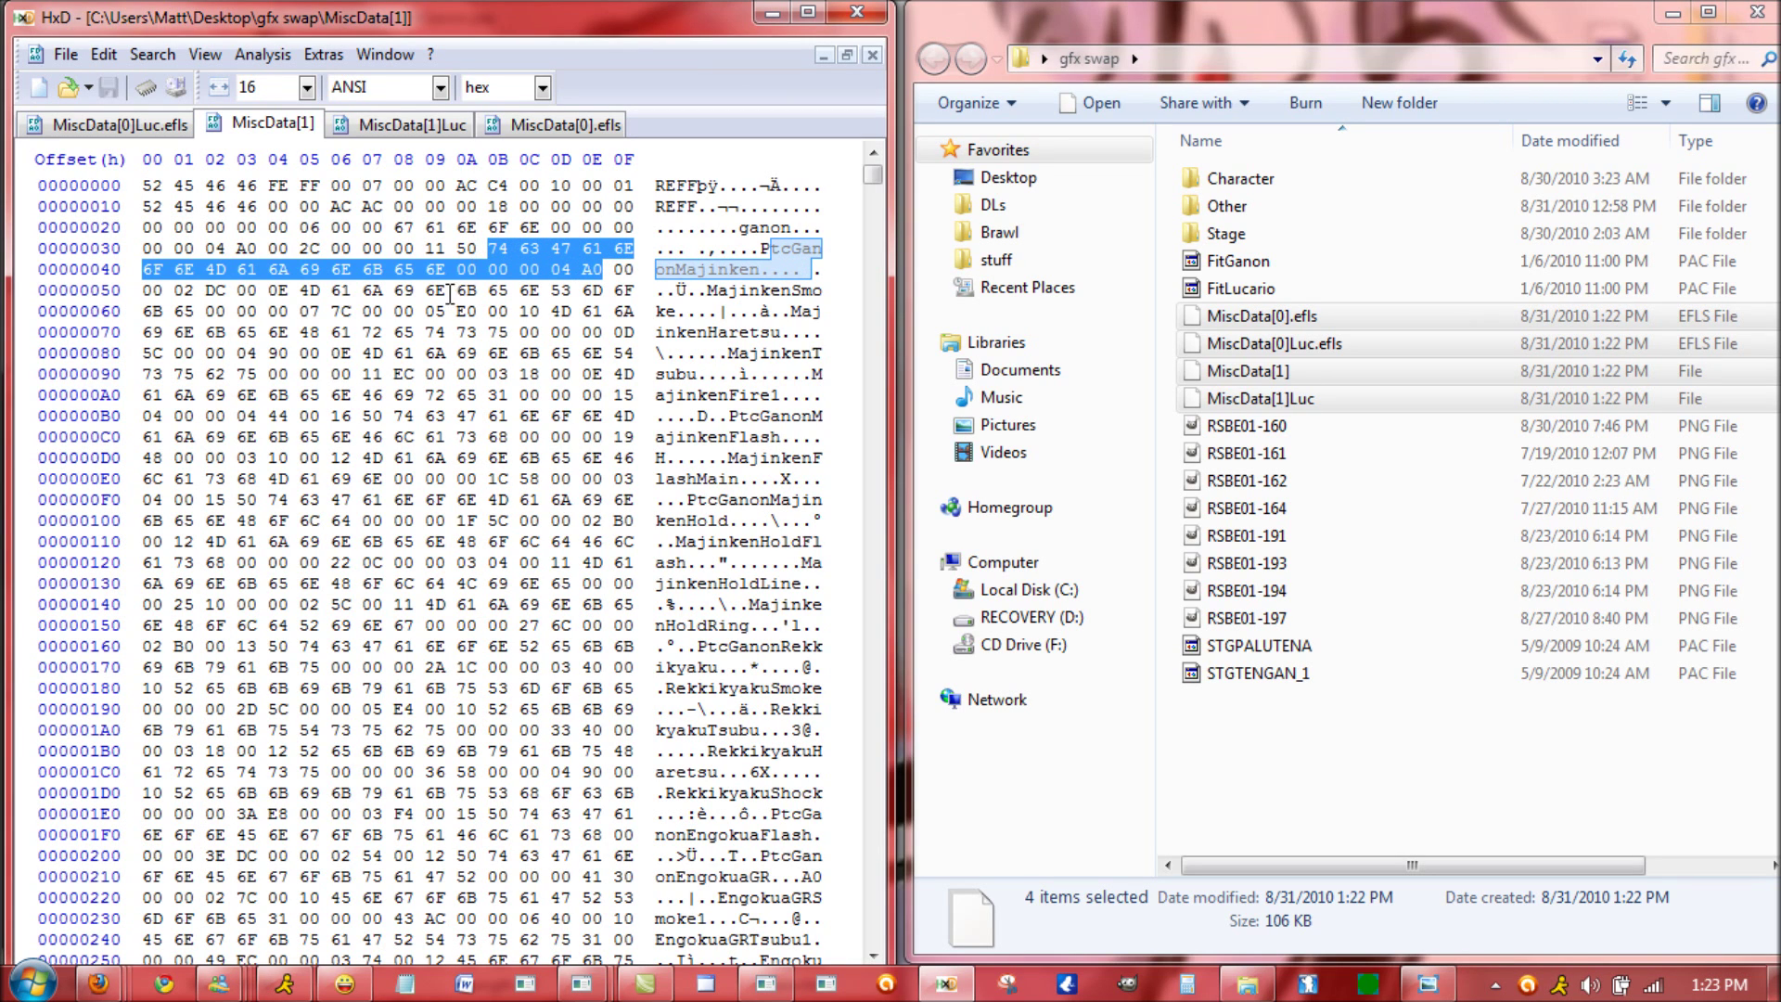
pyautogui.click(489, 290)
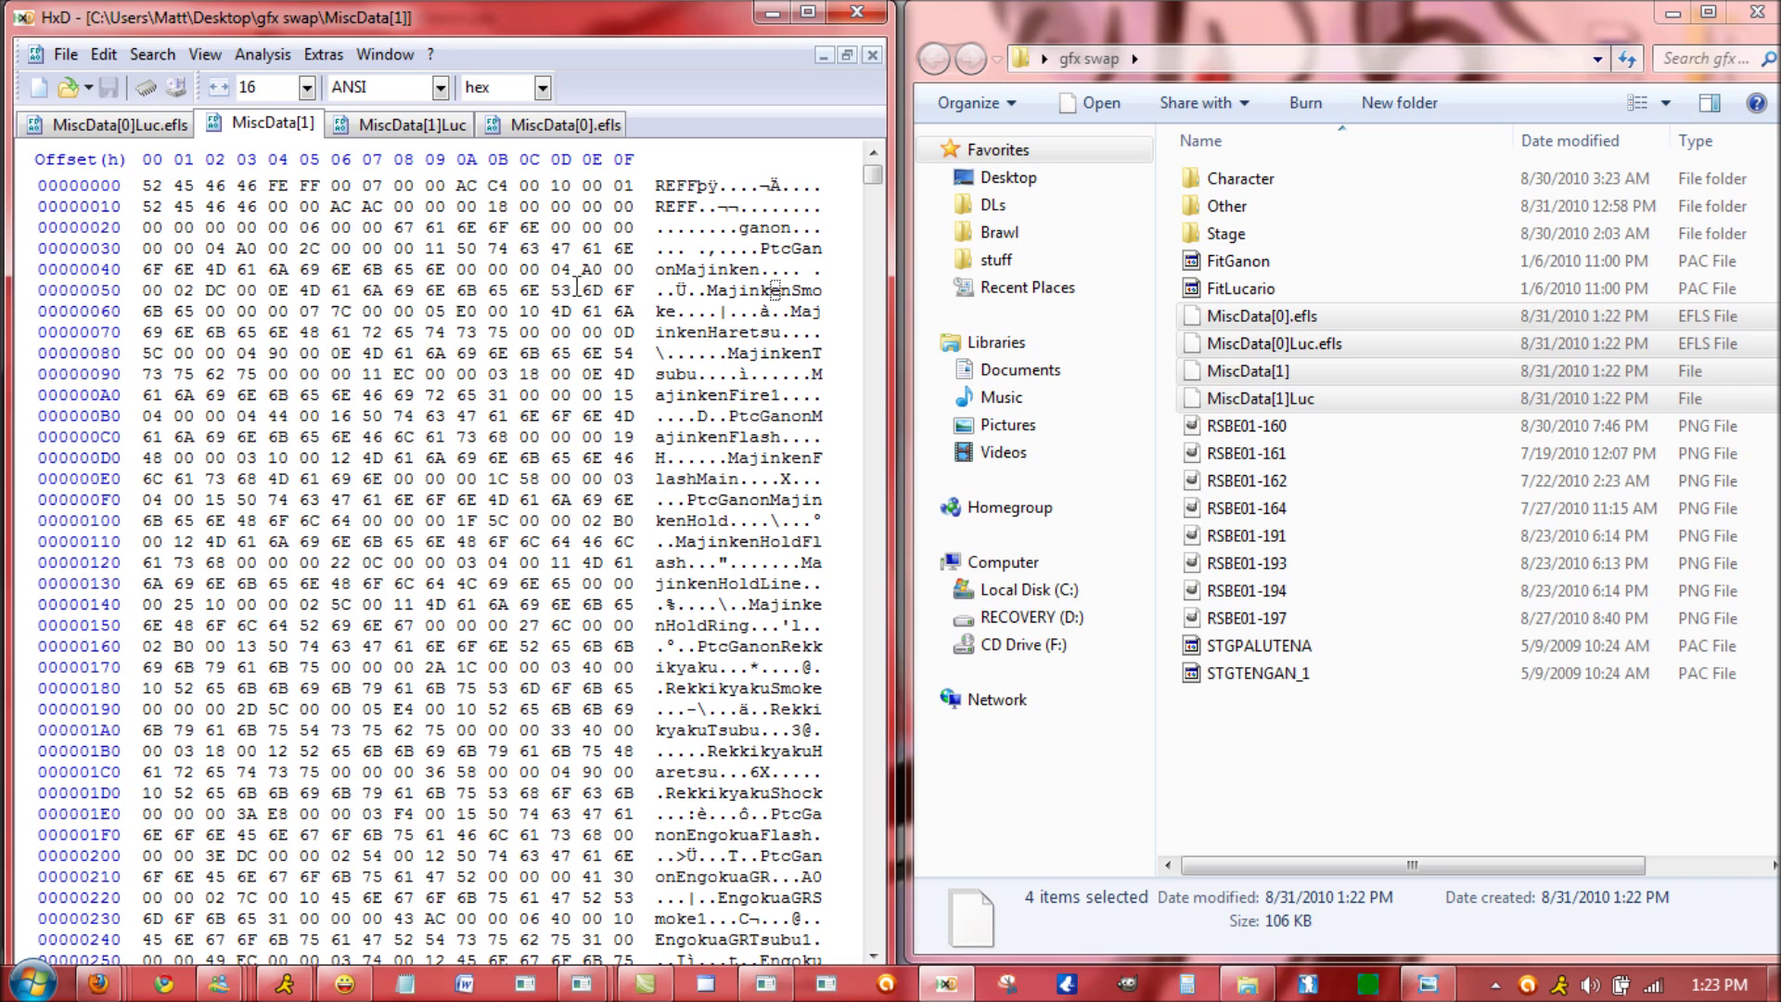
pyautogui.click(766, 373)
pyautogui.moveTo(771, 399); pyautogui.dragTo(803, 353)
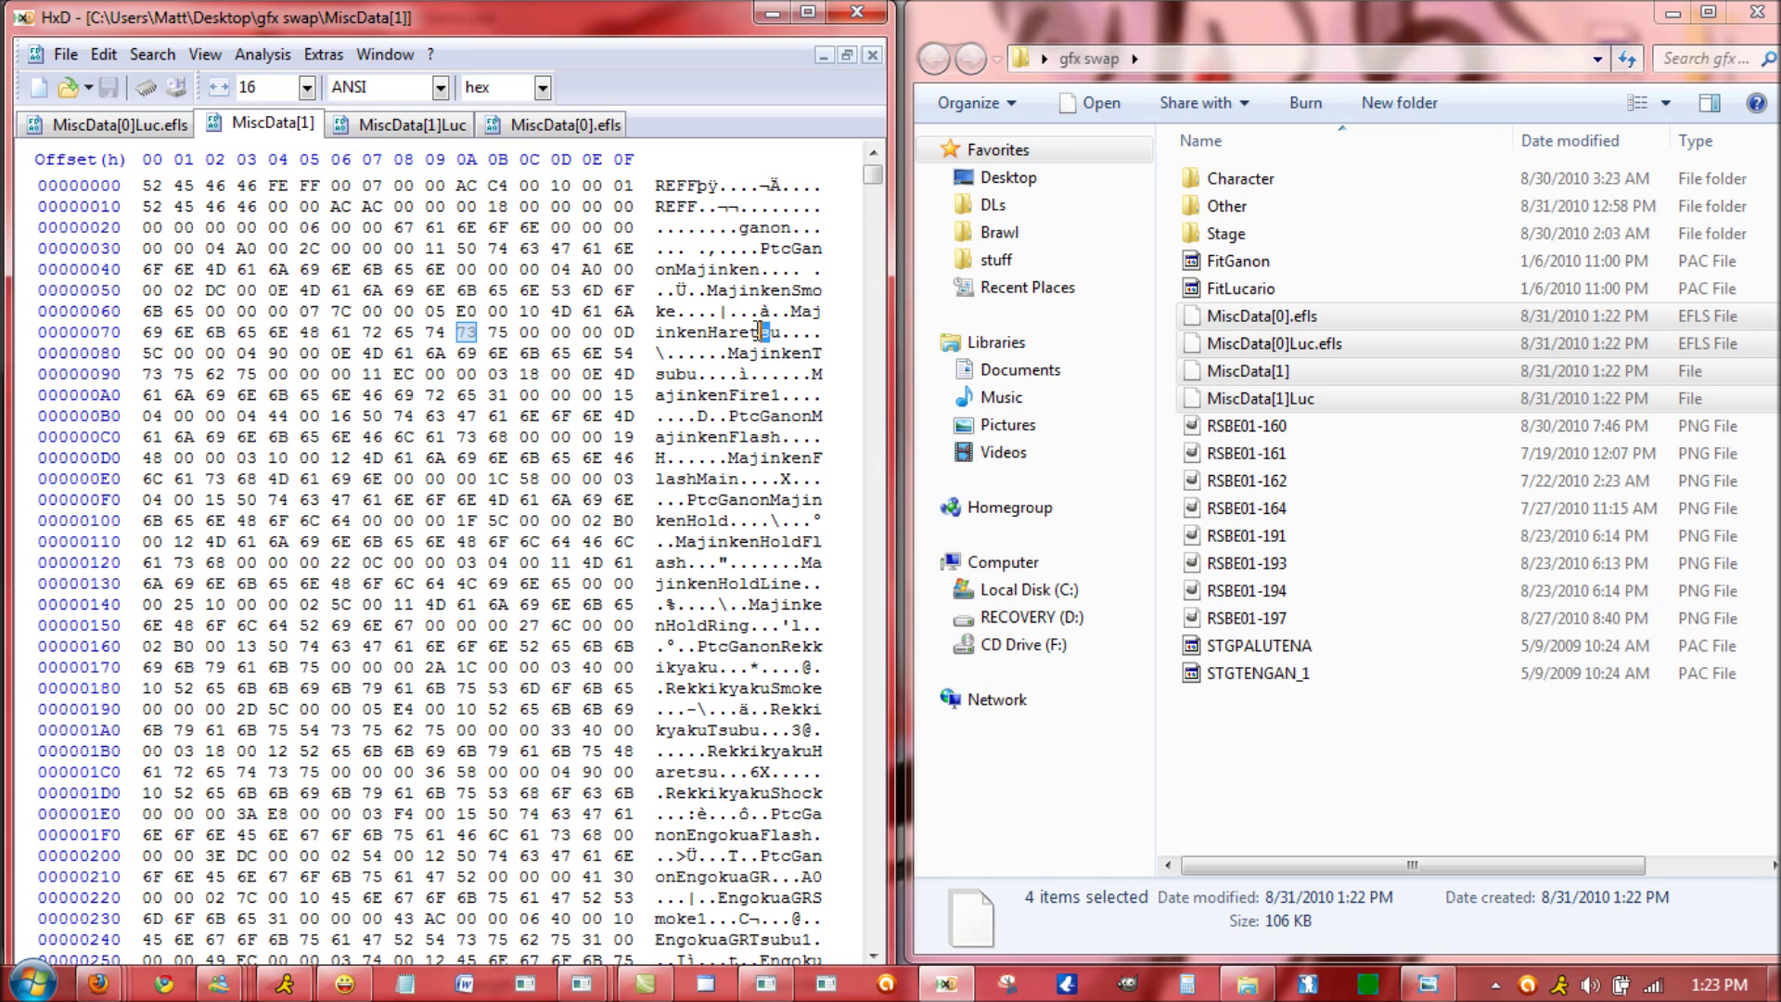
pyautogui.moveTo(709, 291); pyautogui.dragTo(739, 291)
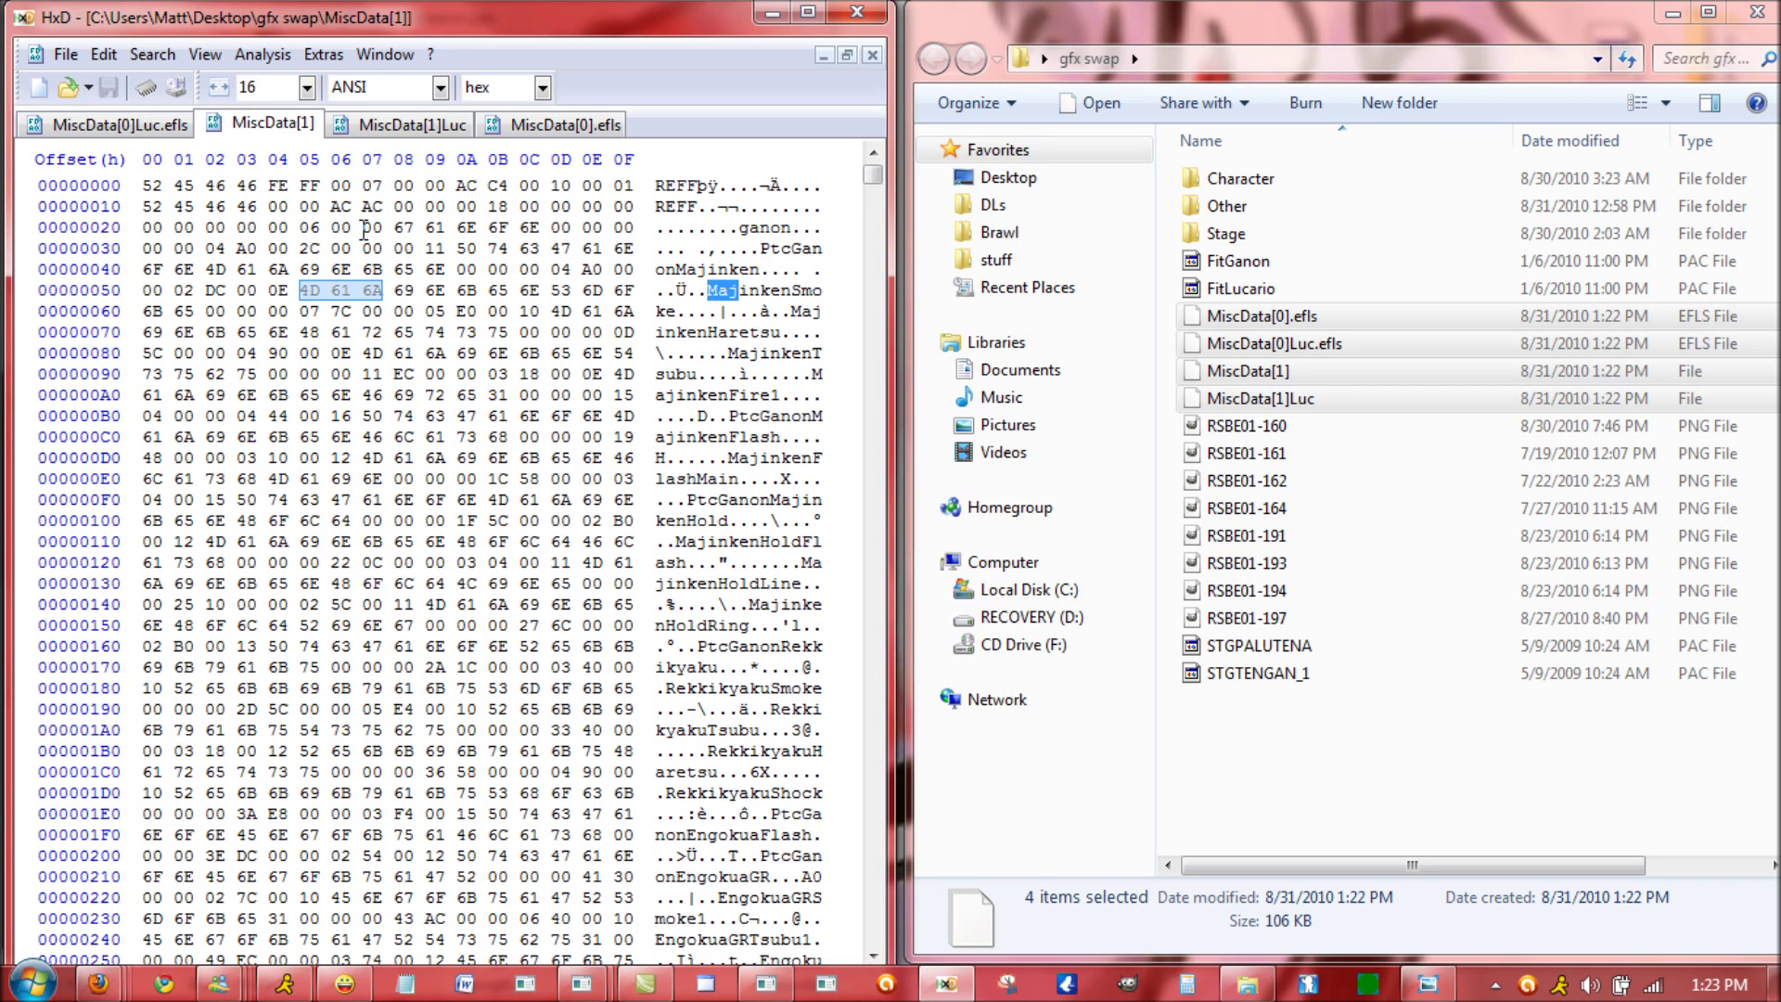
# - Examine the PtcLucarioHadou sub-effects in MiscData[1]Luc, from HadouFlash to HadouAuraRed, and compare them with the names in MiscData[0]Luc.efls
pyautogui.click(413, 123)
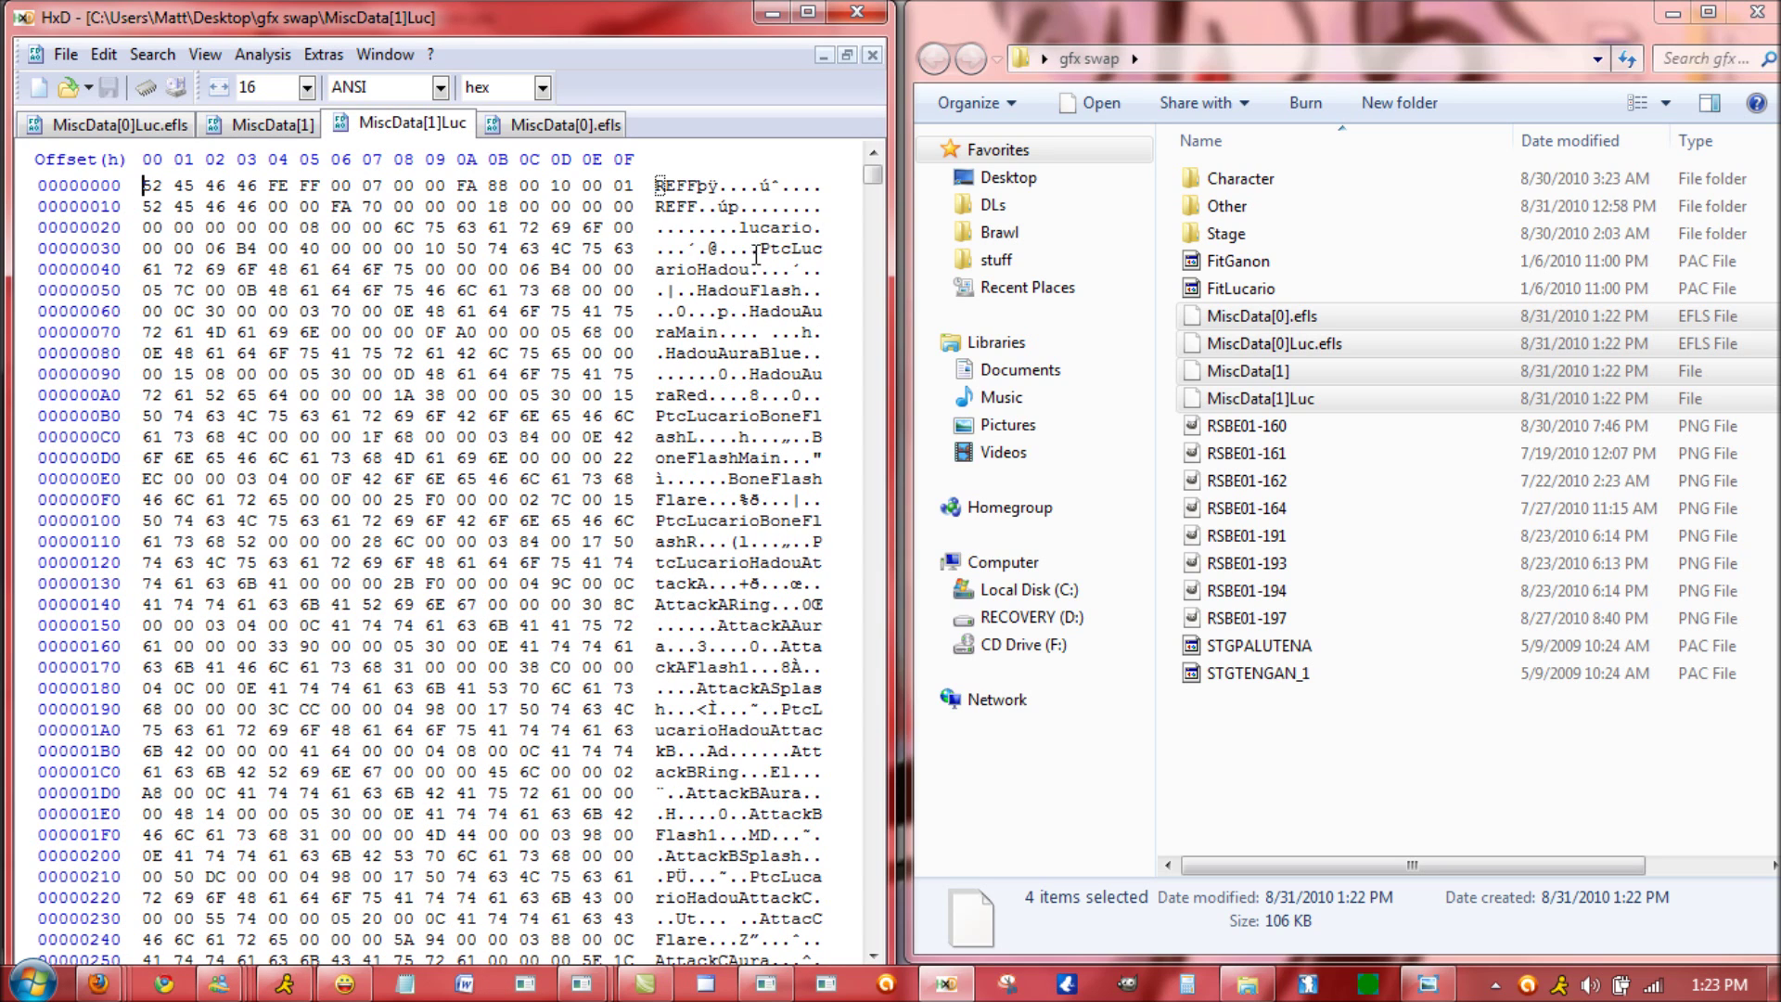
pyautogui.moveTo(742, 268); pyautogui.dragTo(795, 311)
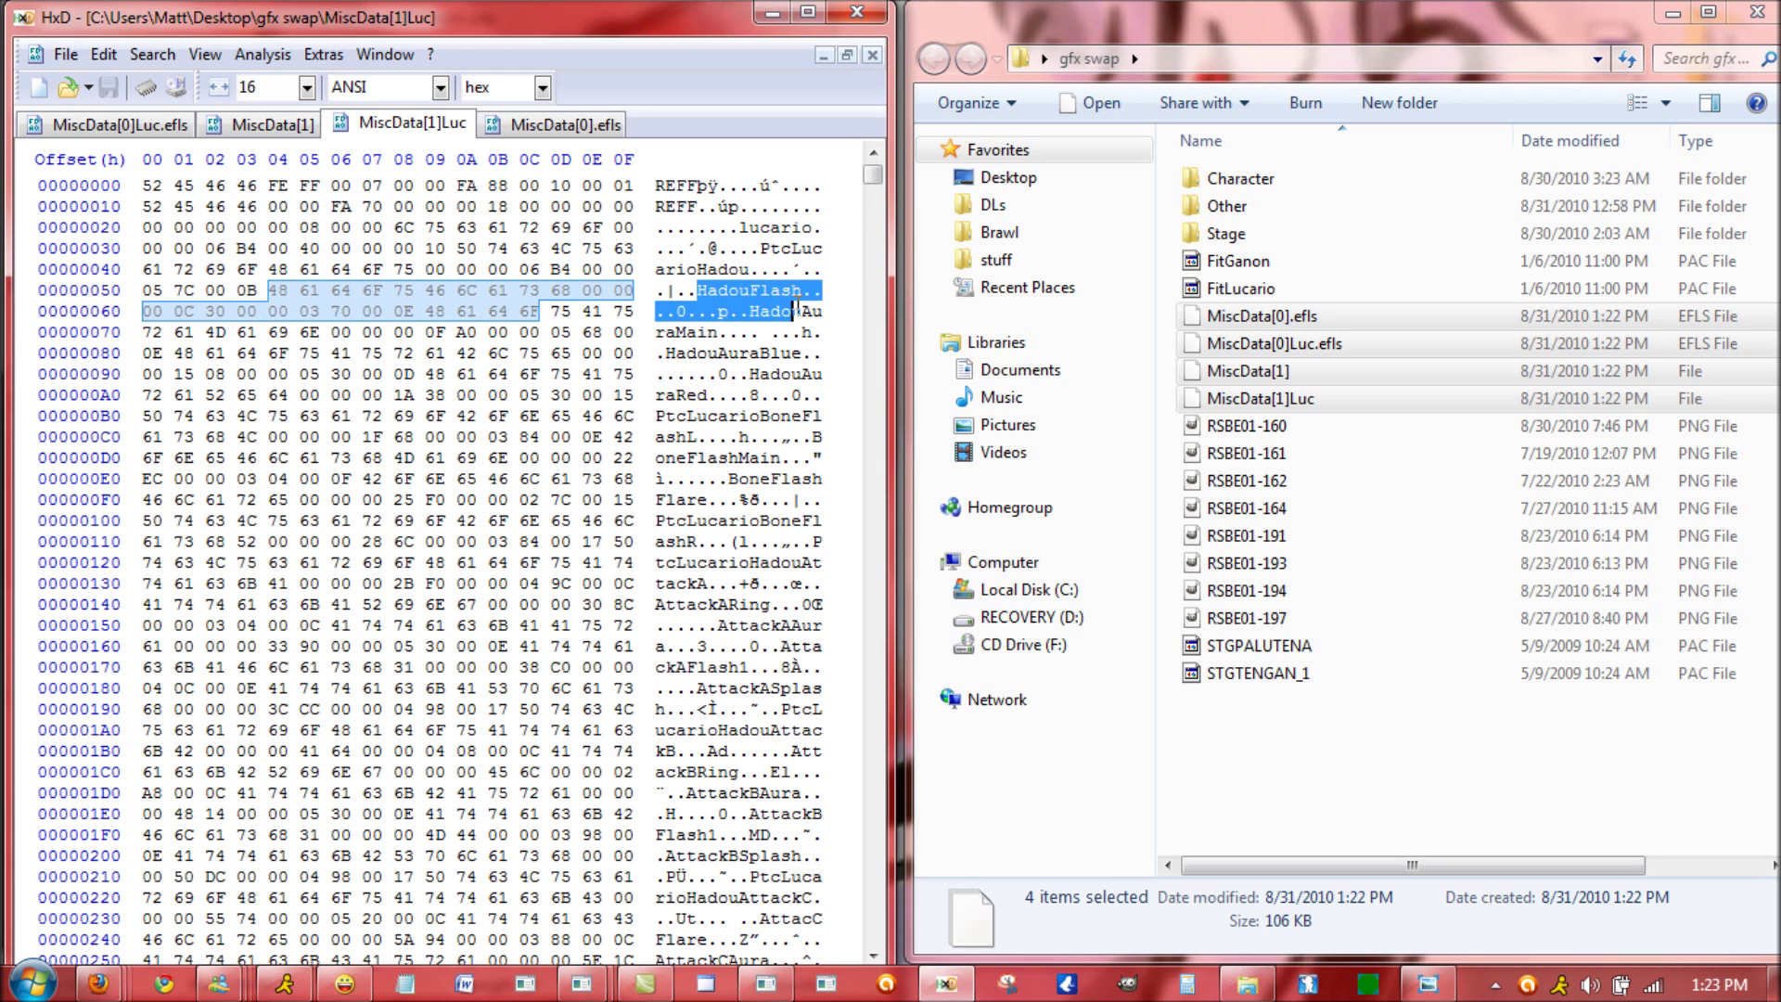
pyautogui.click(712, 331)
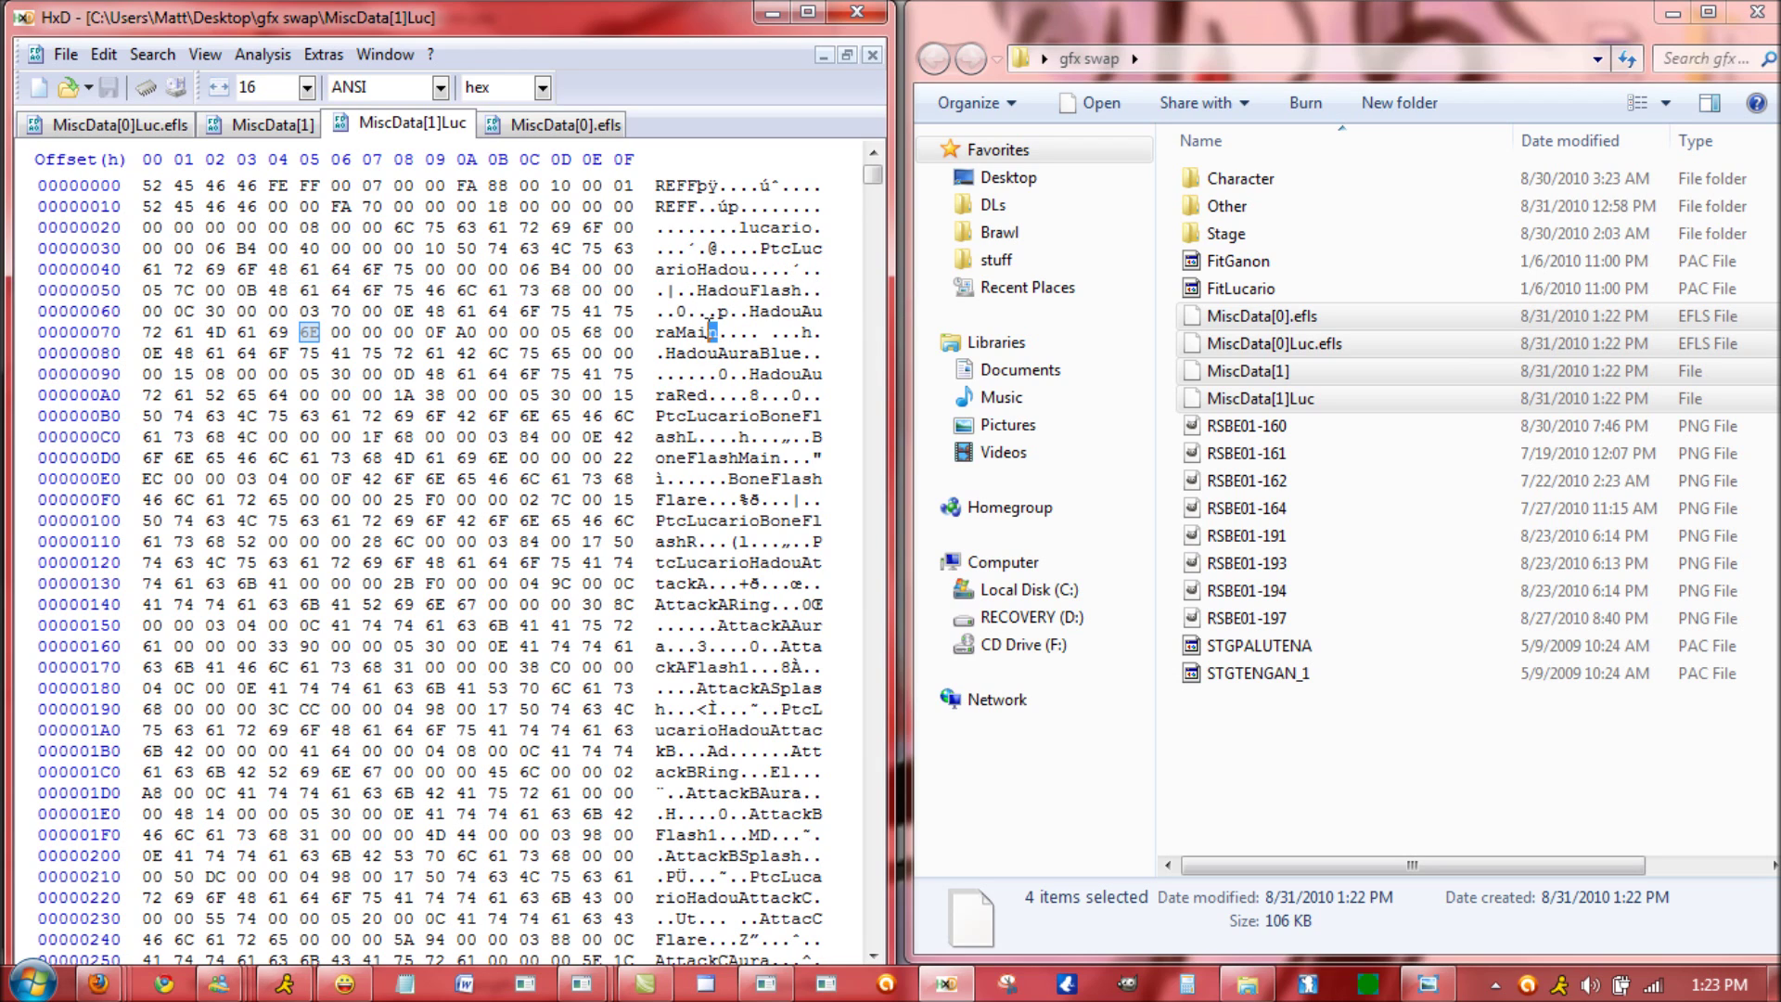
pyautogui.moveTo(802, 353); pyautogui.dragTo(678, 393)
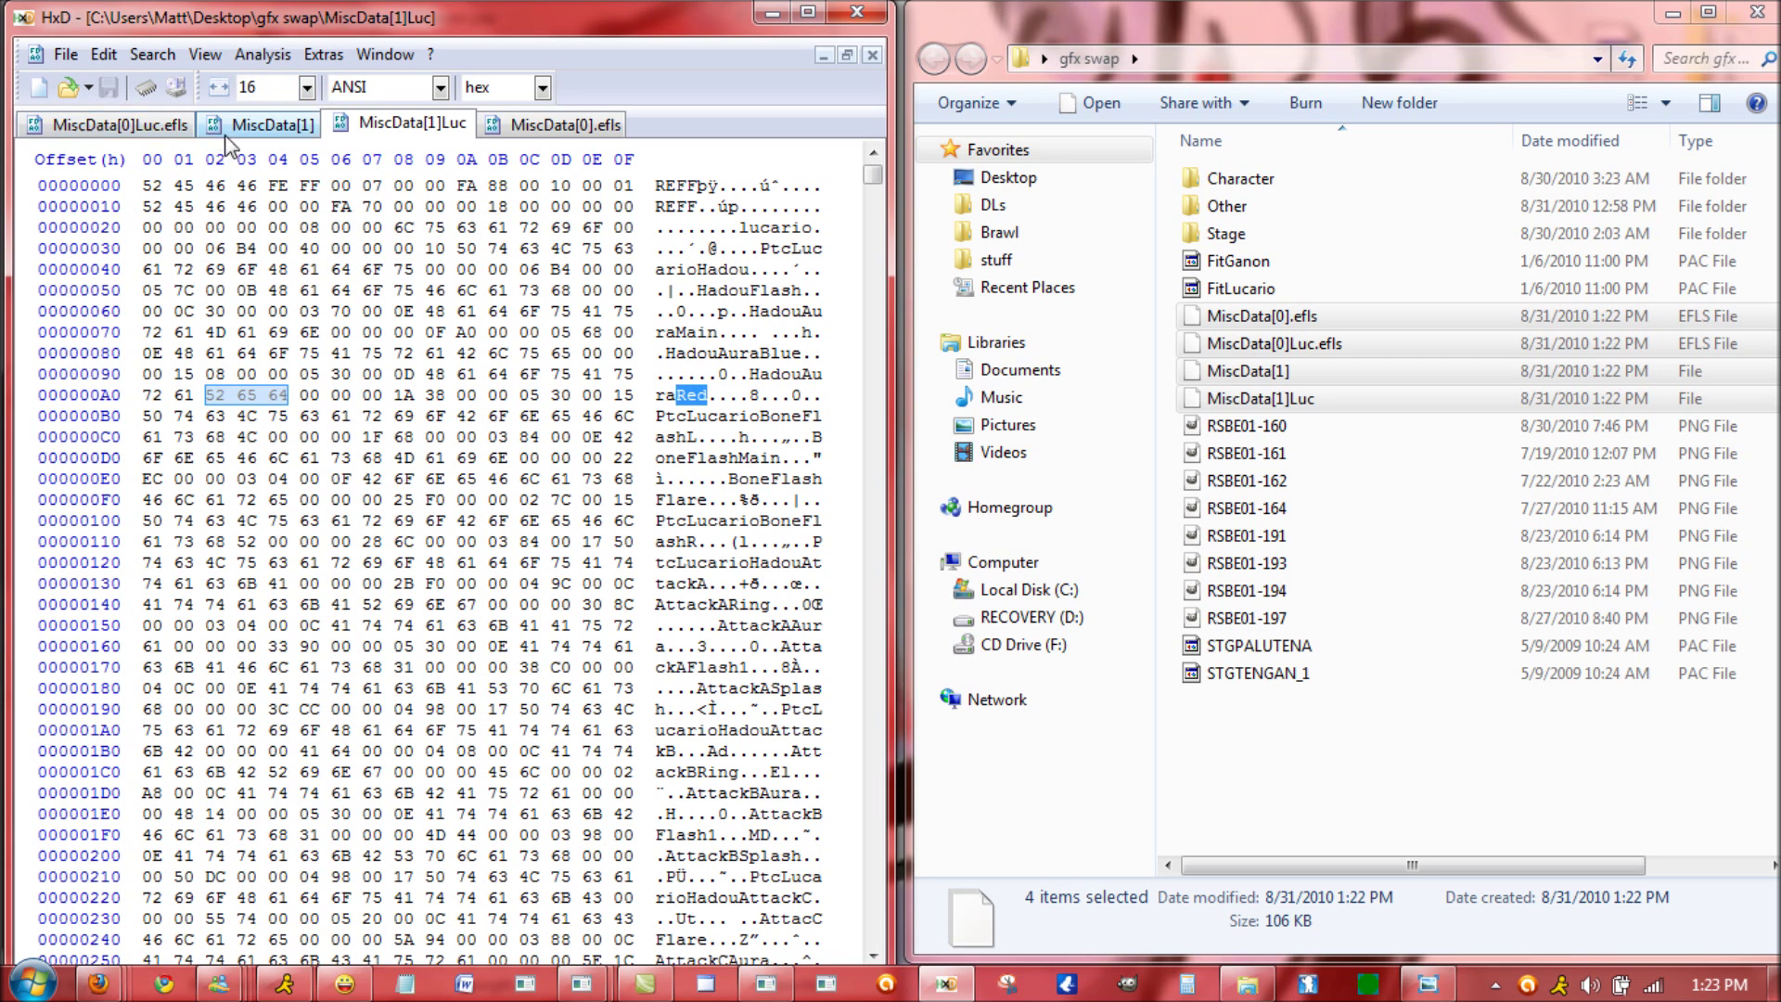
pyautogui.click(136, 129)
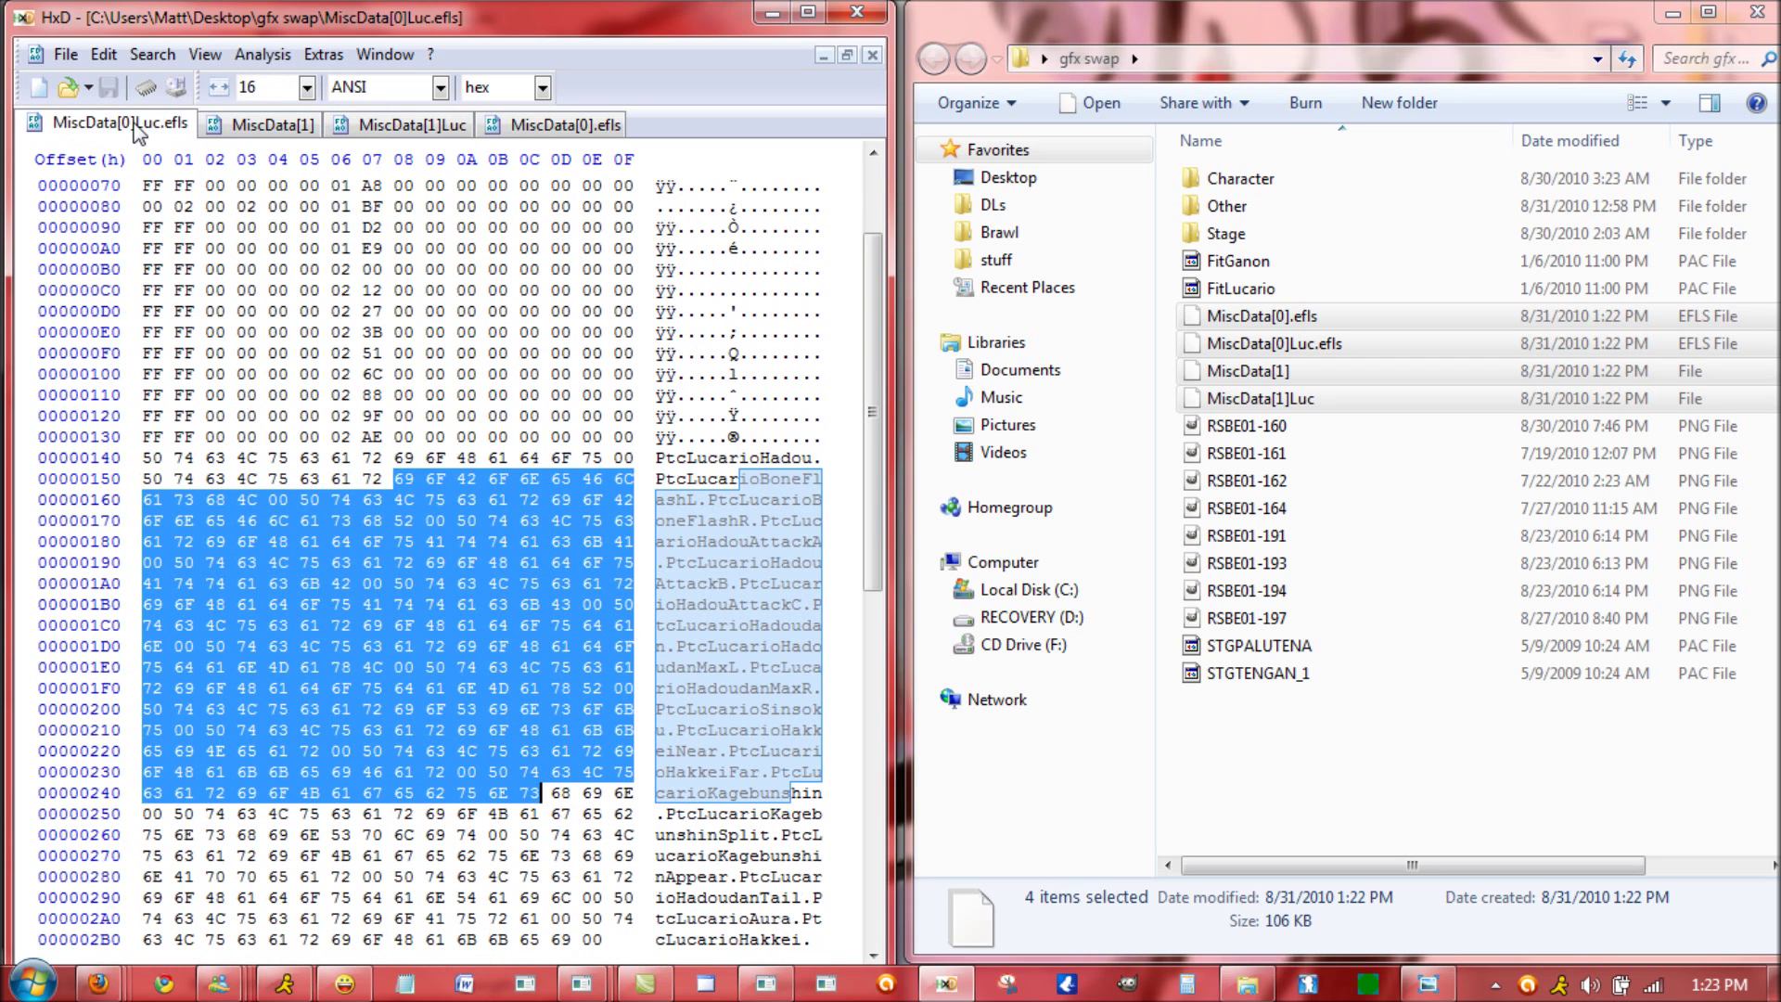
# - Mark the PtcLucarioHadou entry in MiscData[1]Luc, including its leading 10 byte, and fill the PtcLucarioHadou name in MiscData[0]Luc.efls with 00
pyautogui.click(411, 126)
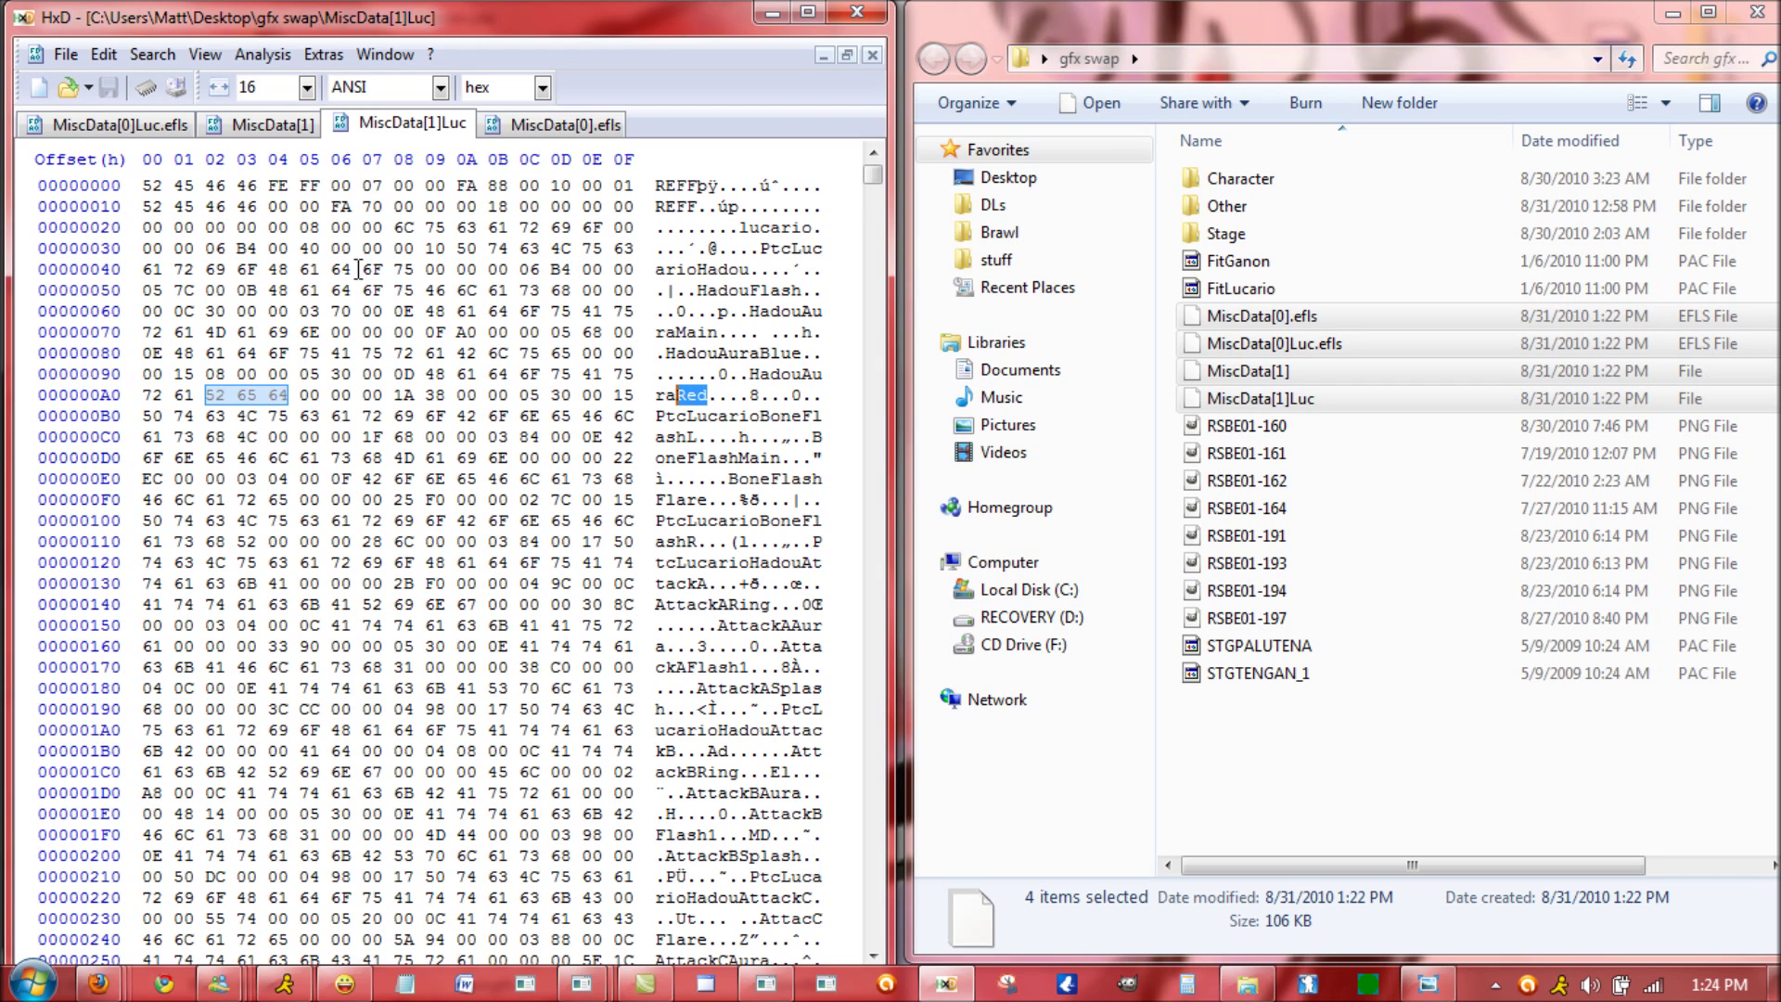
pyautogui.moveTo(428, 248)
pyautogui.mouseDown()
pyautogui.moveTo(448, 272)
pyautogui.moveTo(417, 270)
pyautogui.mouseUp()
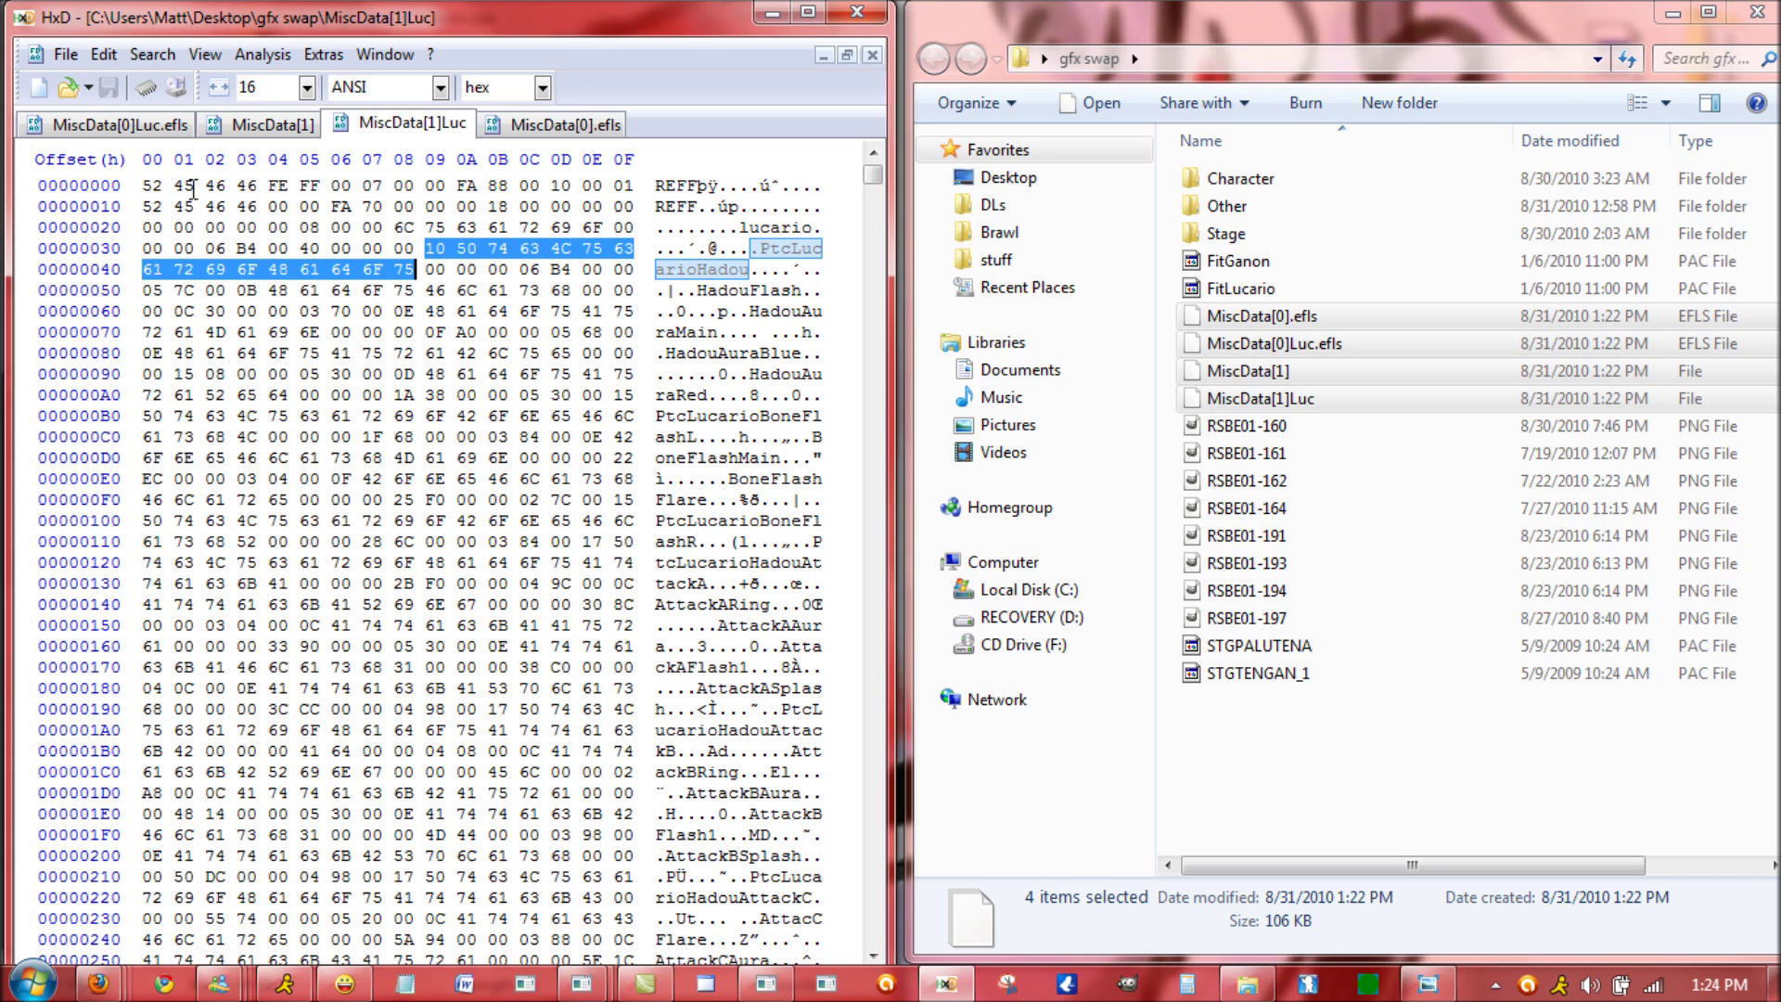
pyautogui.click(109, 128)
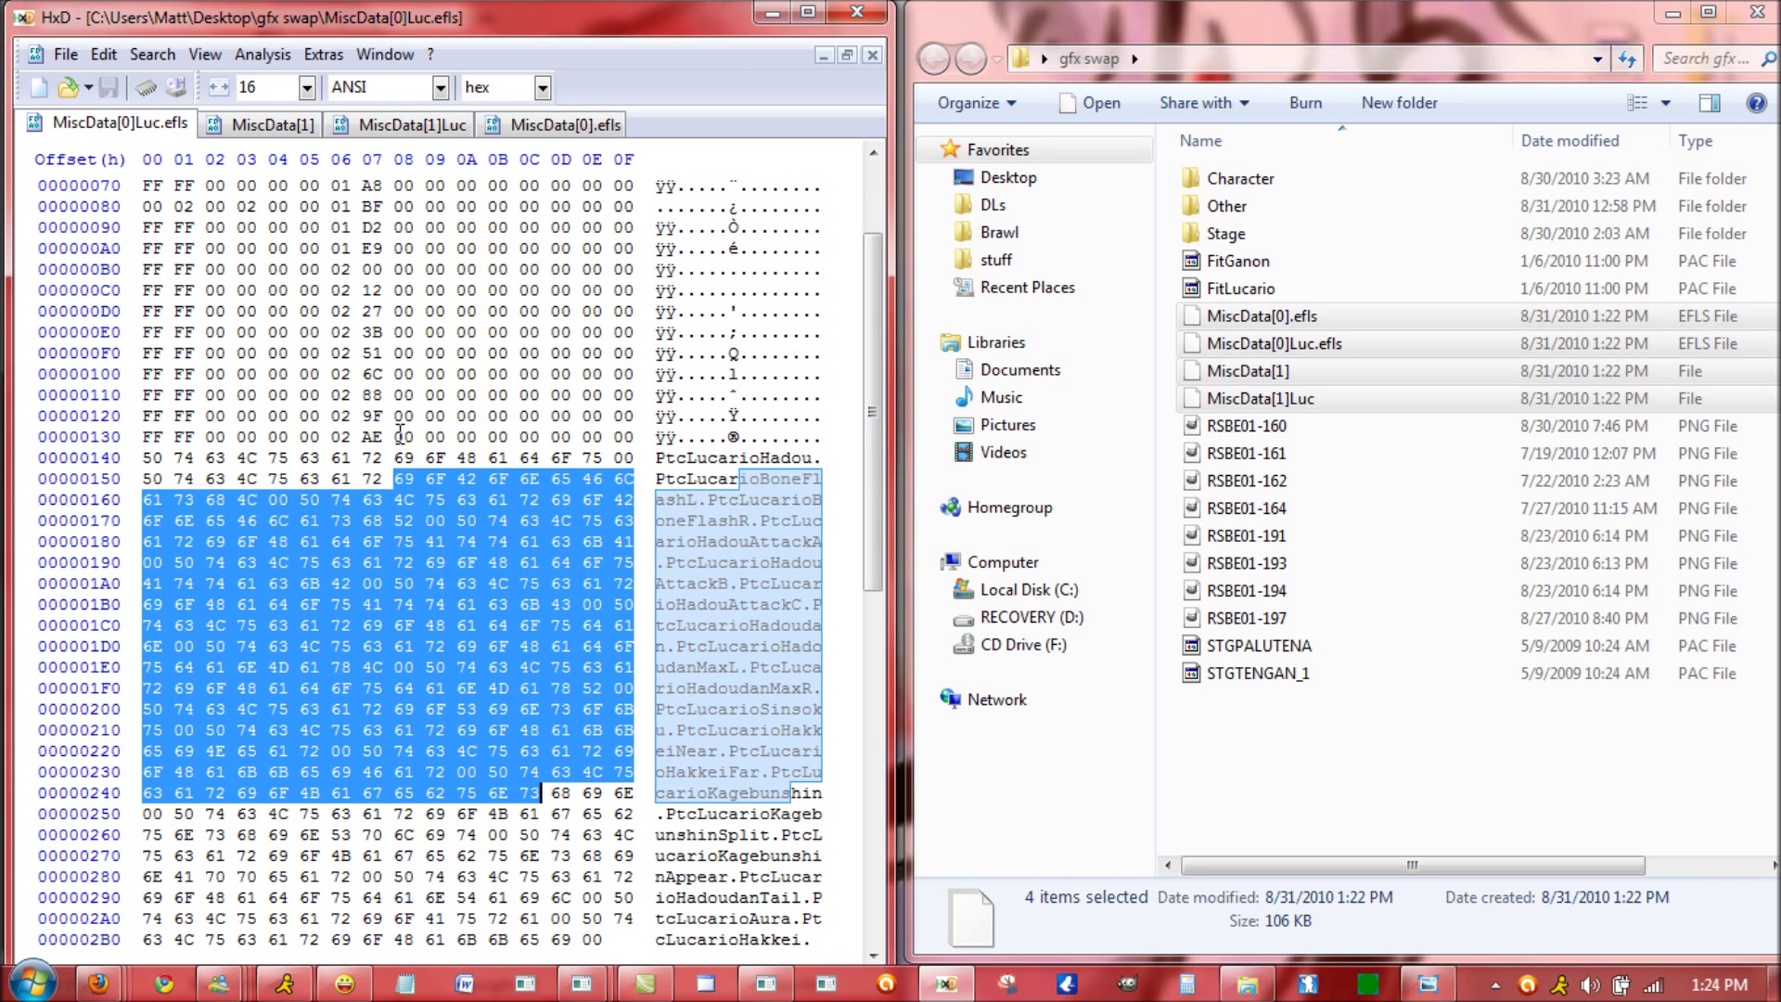
pyautogui.moveTo(609, 454); pyautogui.dragTo(162, 466)
pyautogui.rightClick(255, 461)
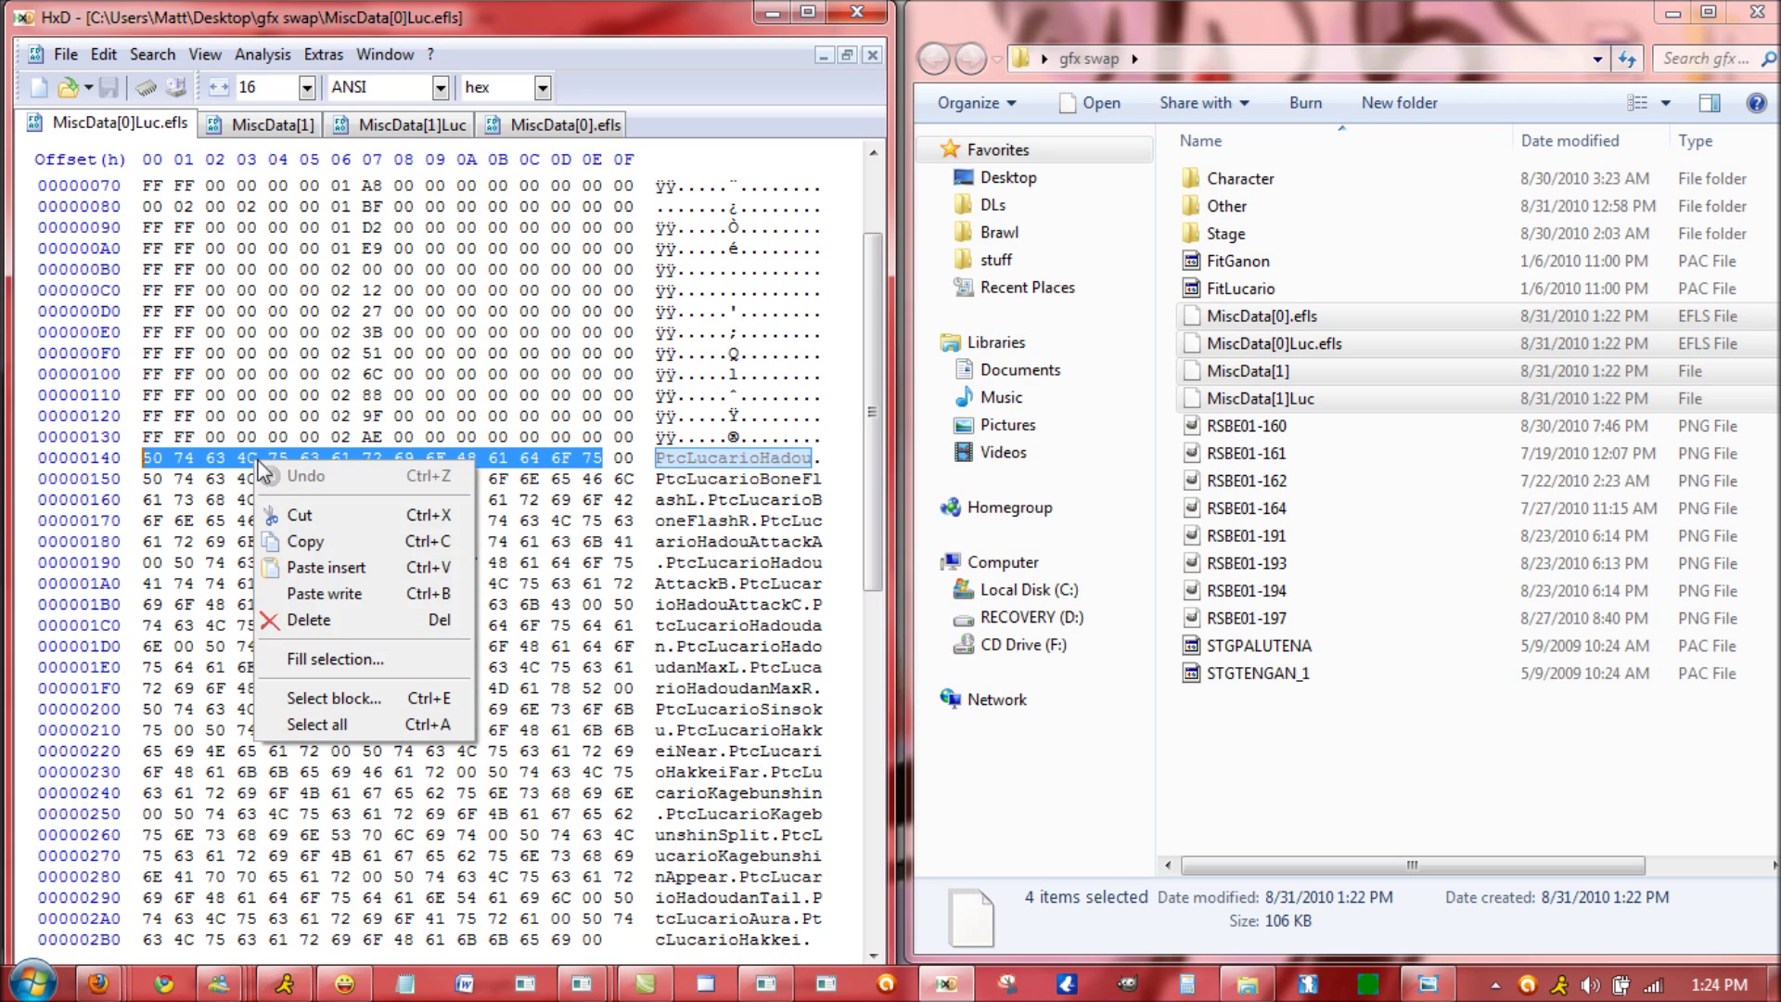
pyautogui.click(376, 659)
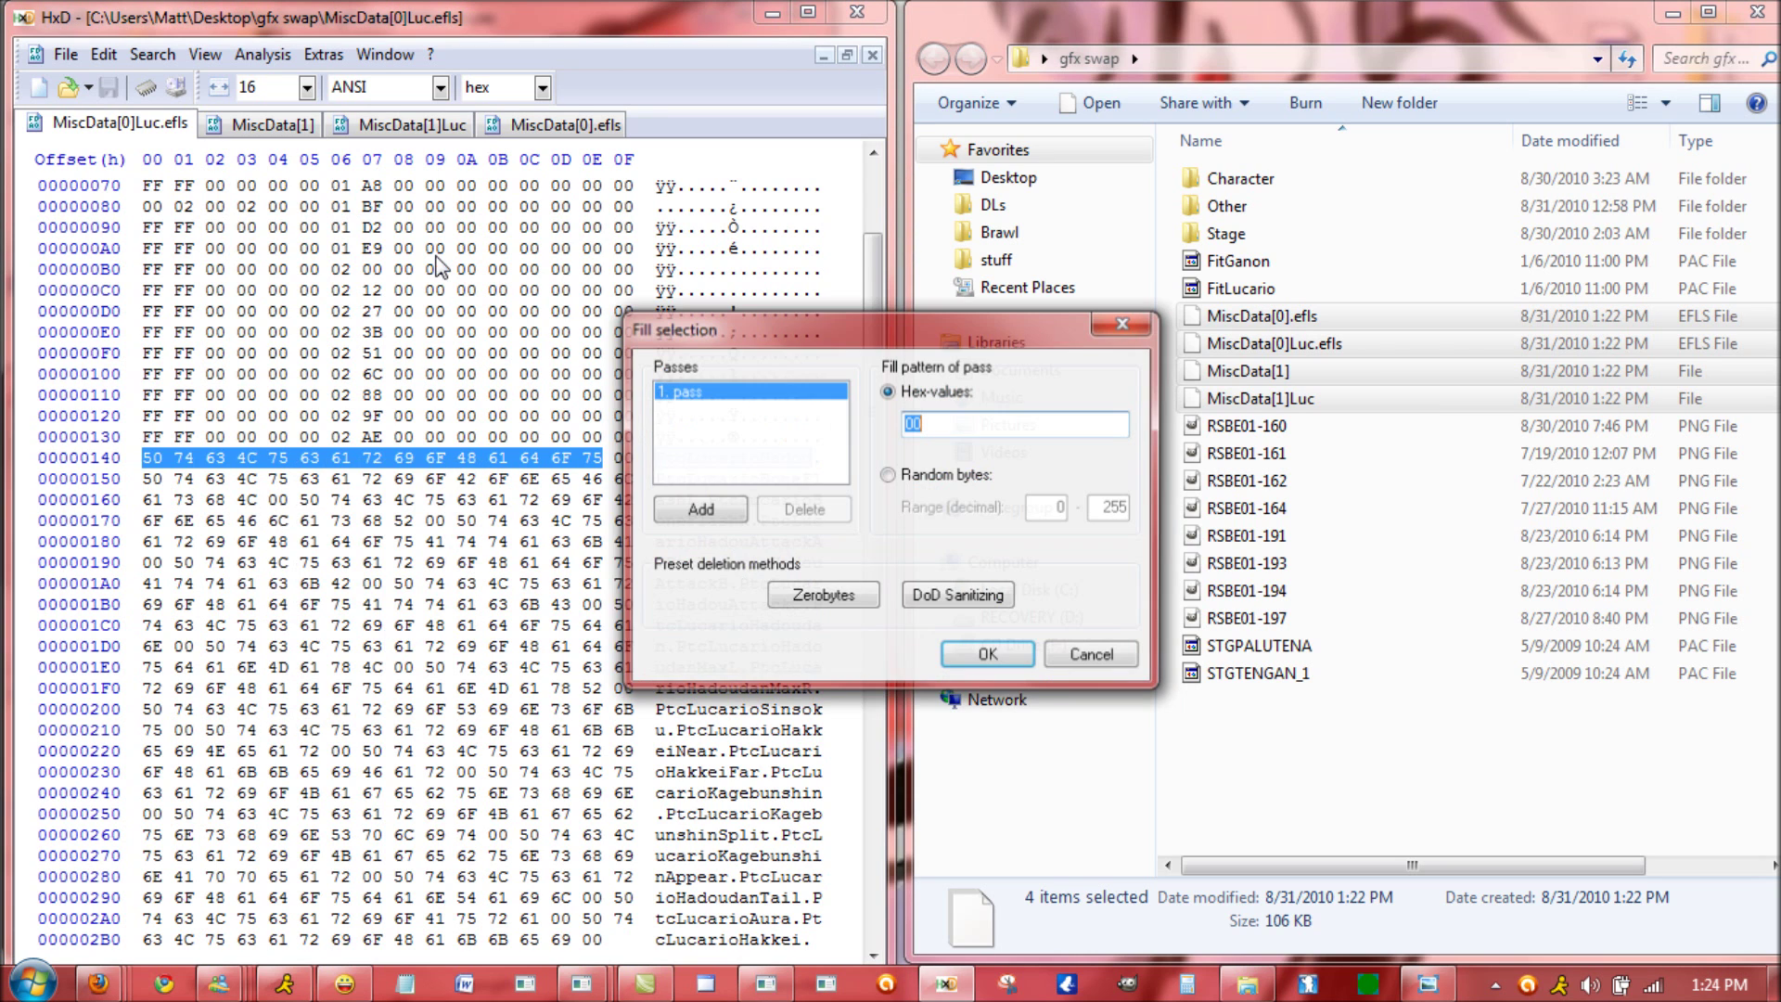
pyautogui.press('Return')
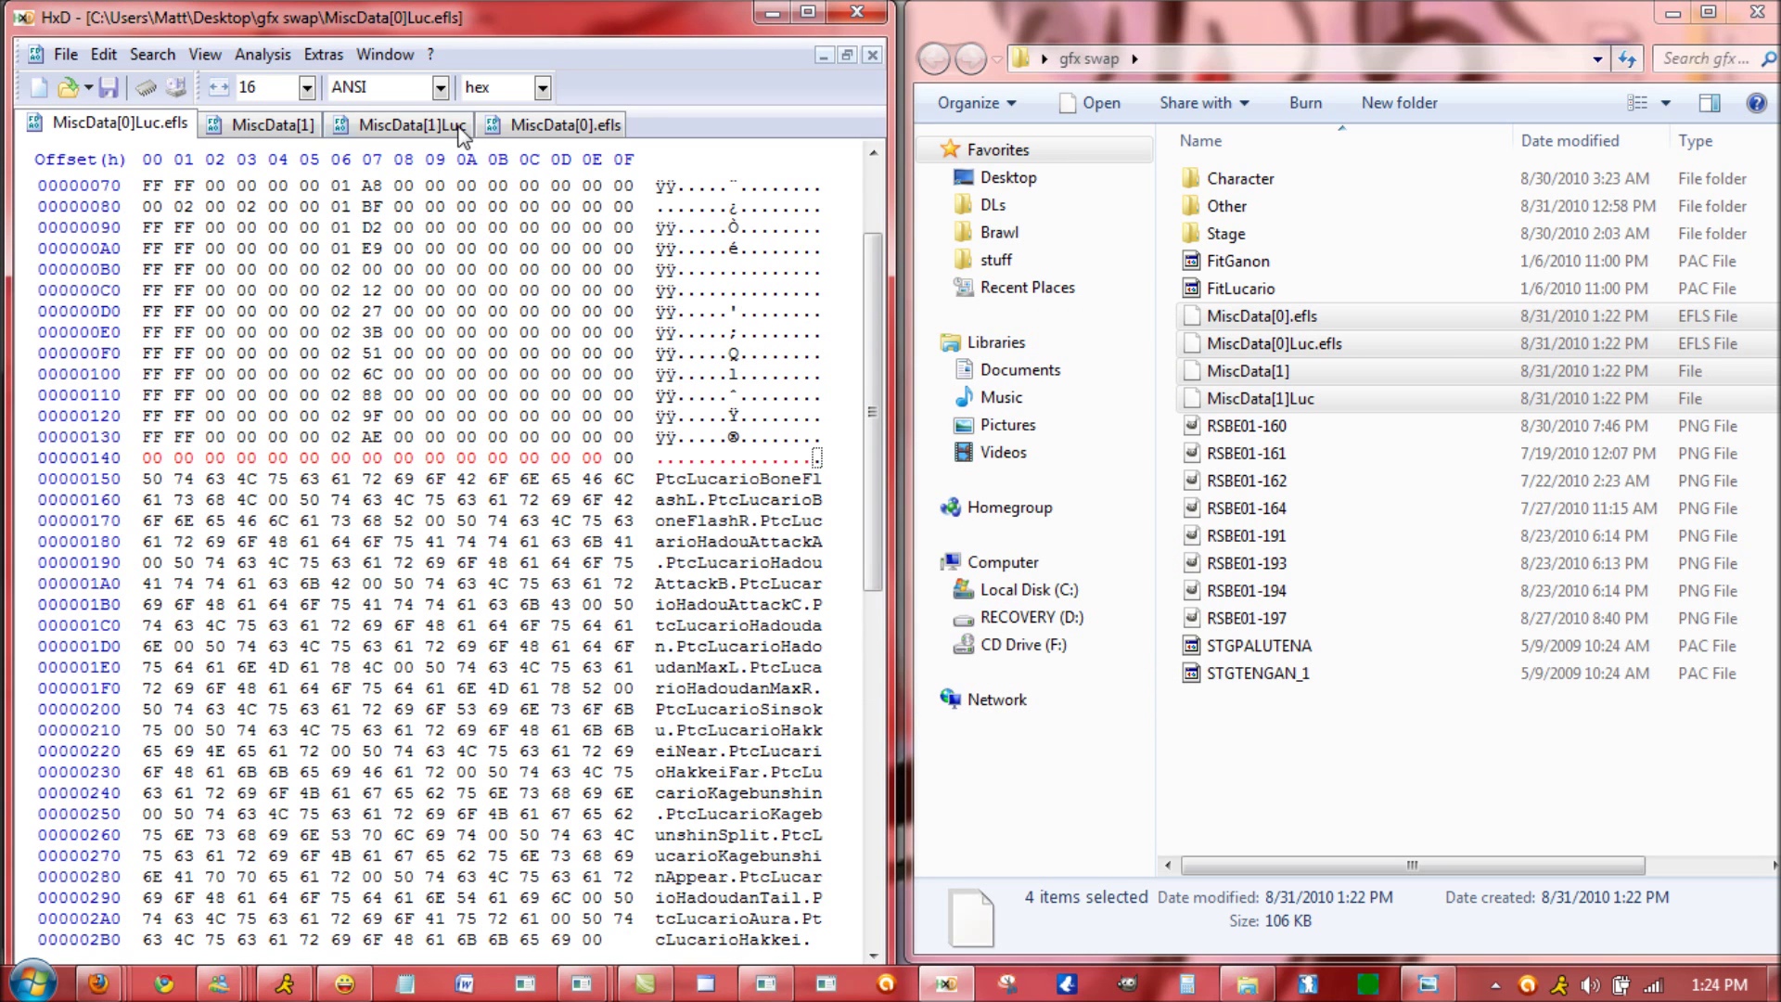
# - Fill the marked PtcLucarioHadou entry in MiscData[1]Luc with 00 bytes
pyautogui.click(427, 127)
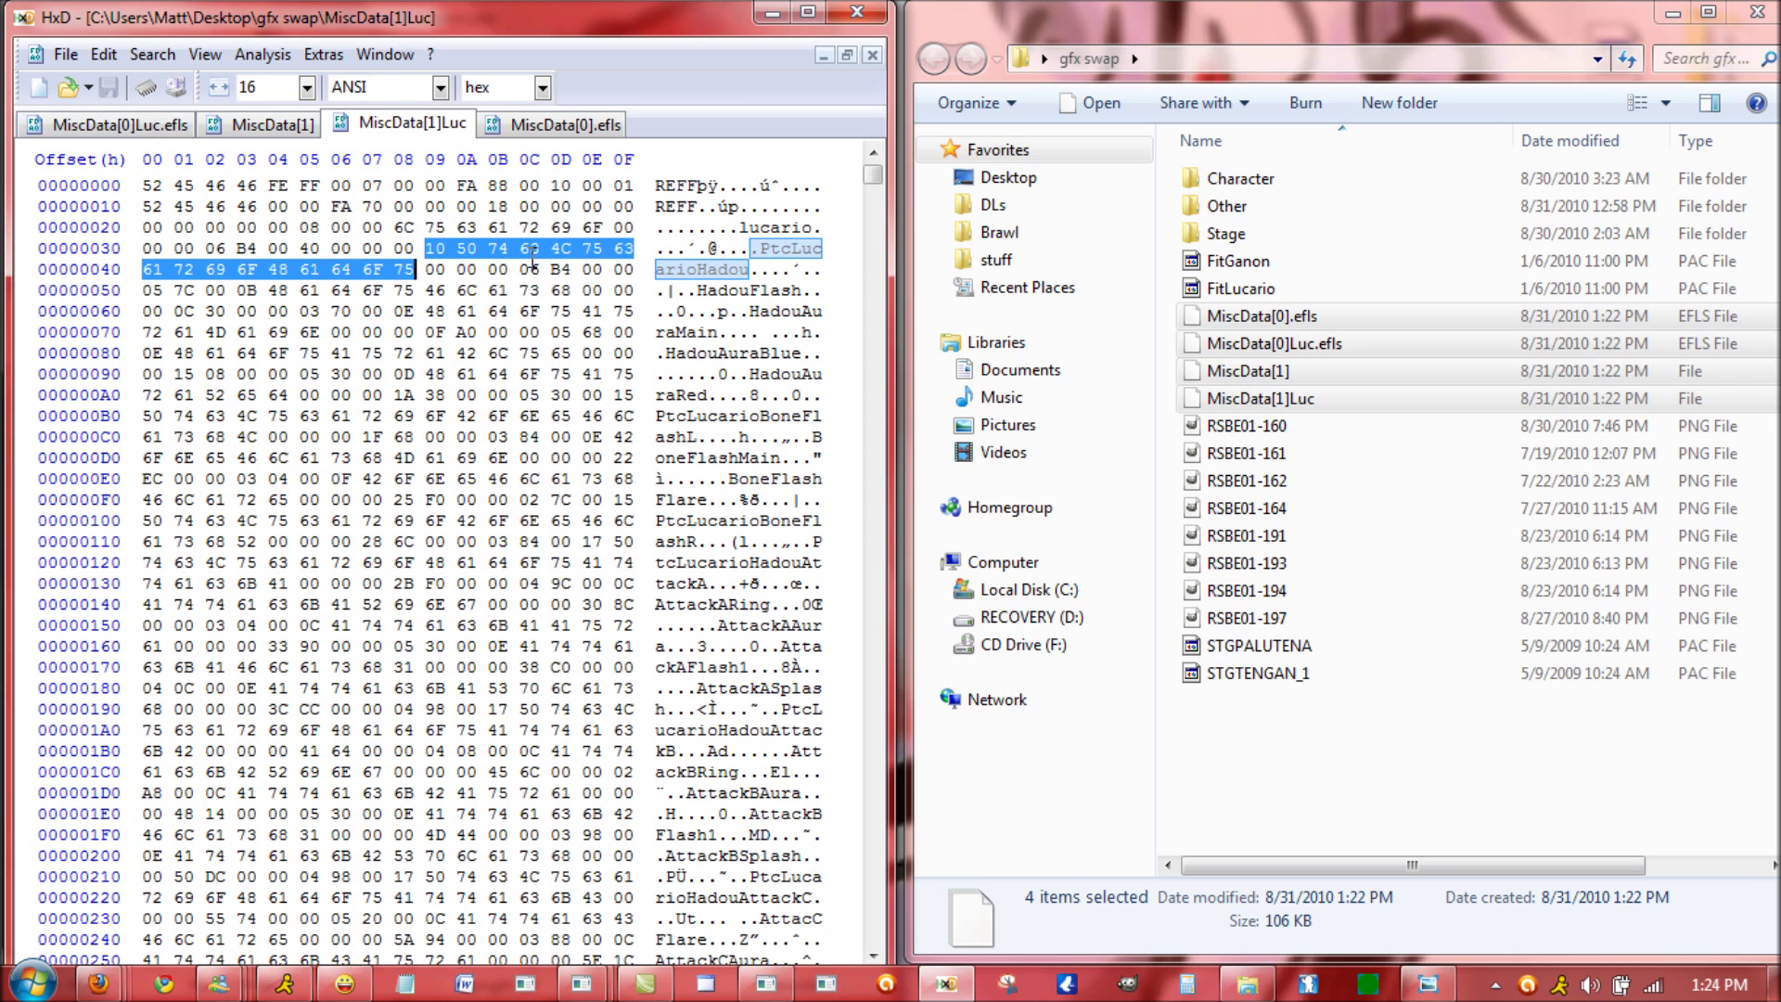
pyautogui.rightClick(533, 260)
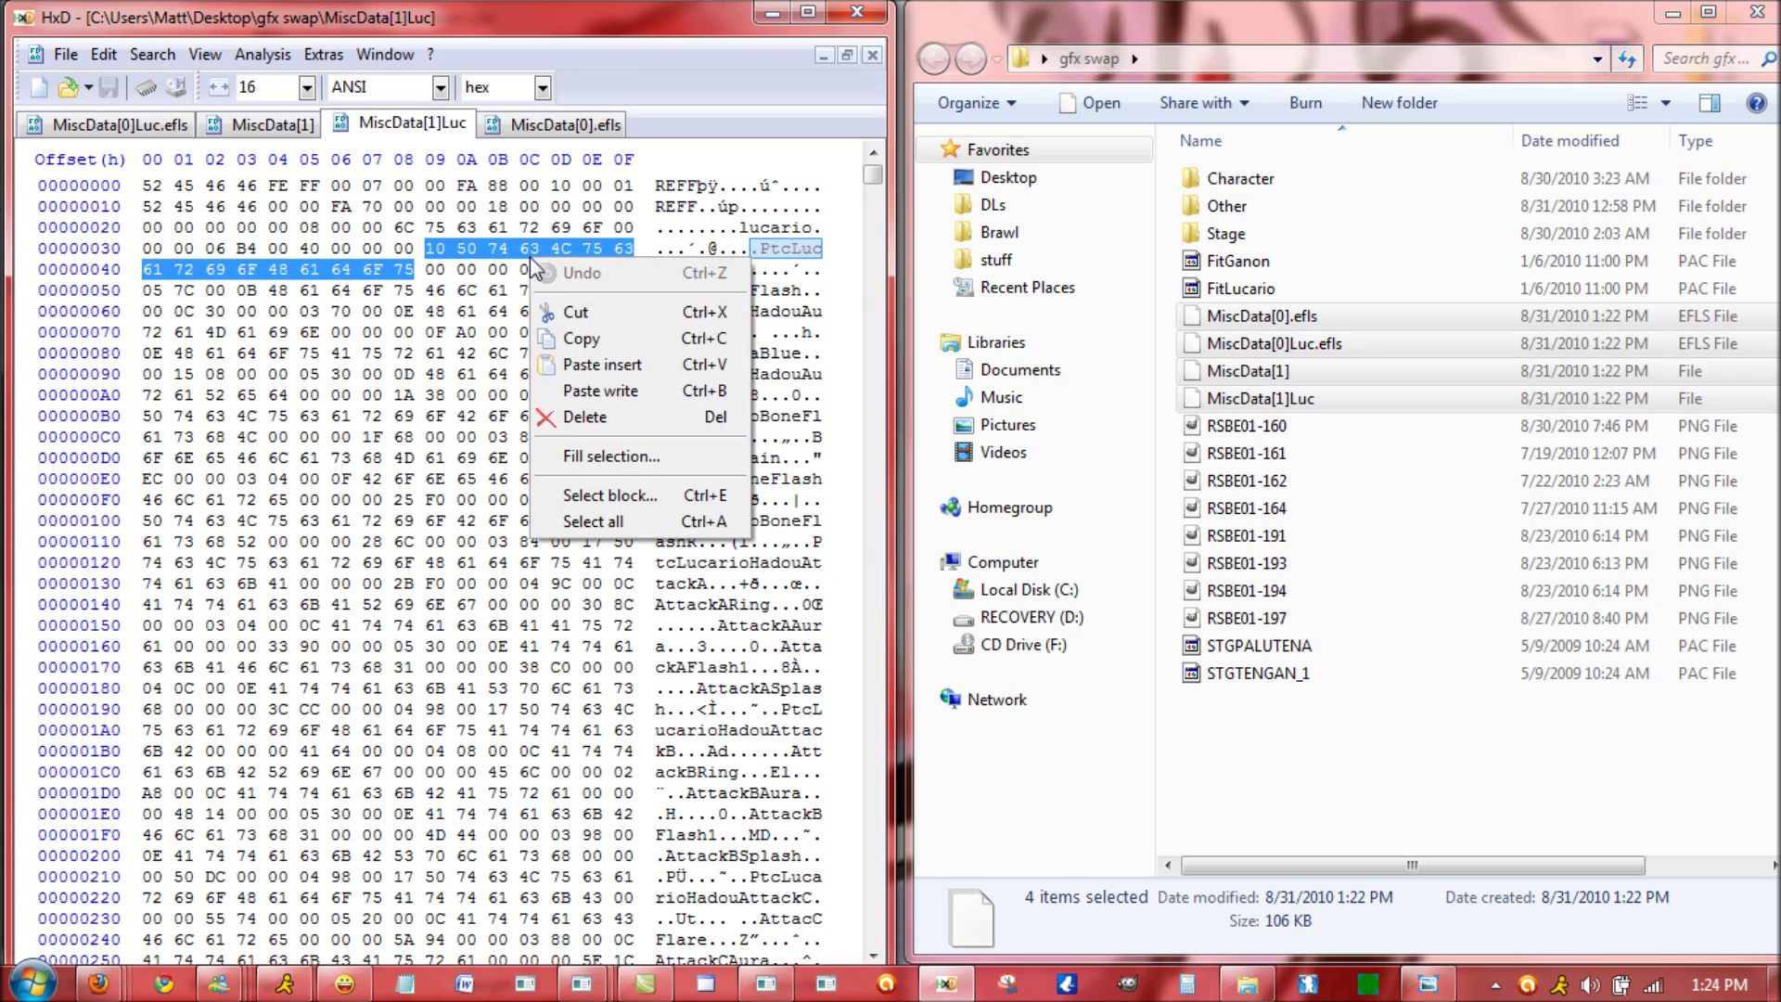
pyautogui.click(612, 456)
pyautogui.press('Return')
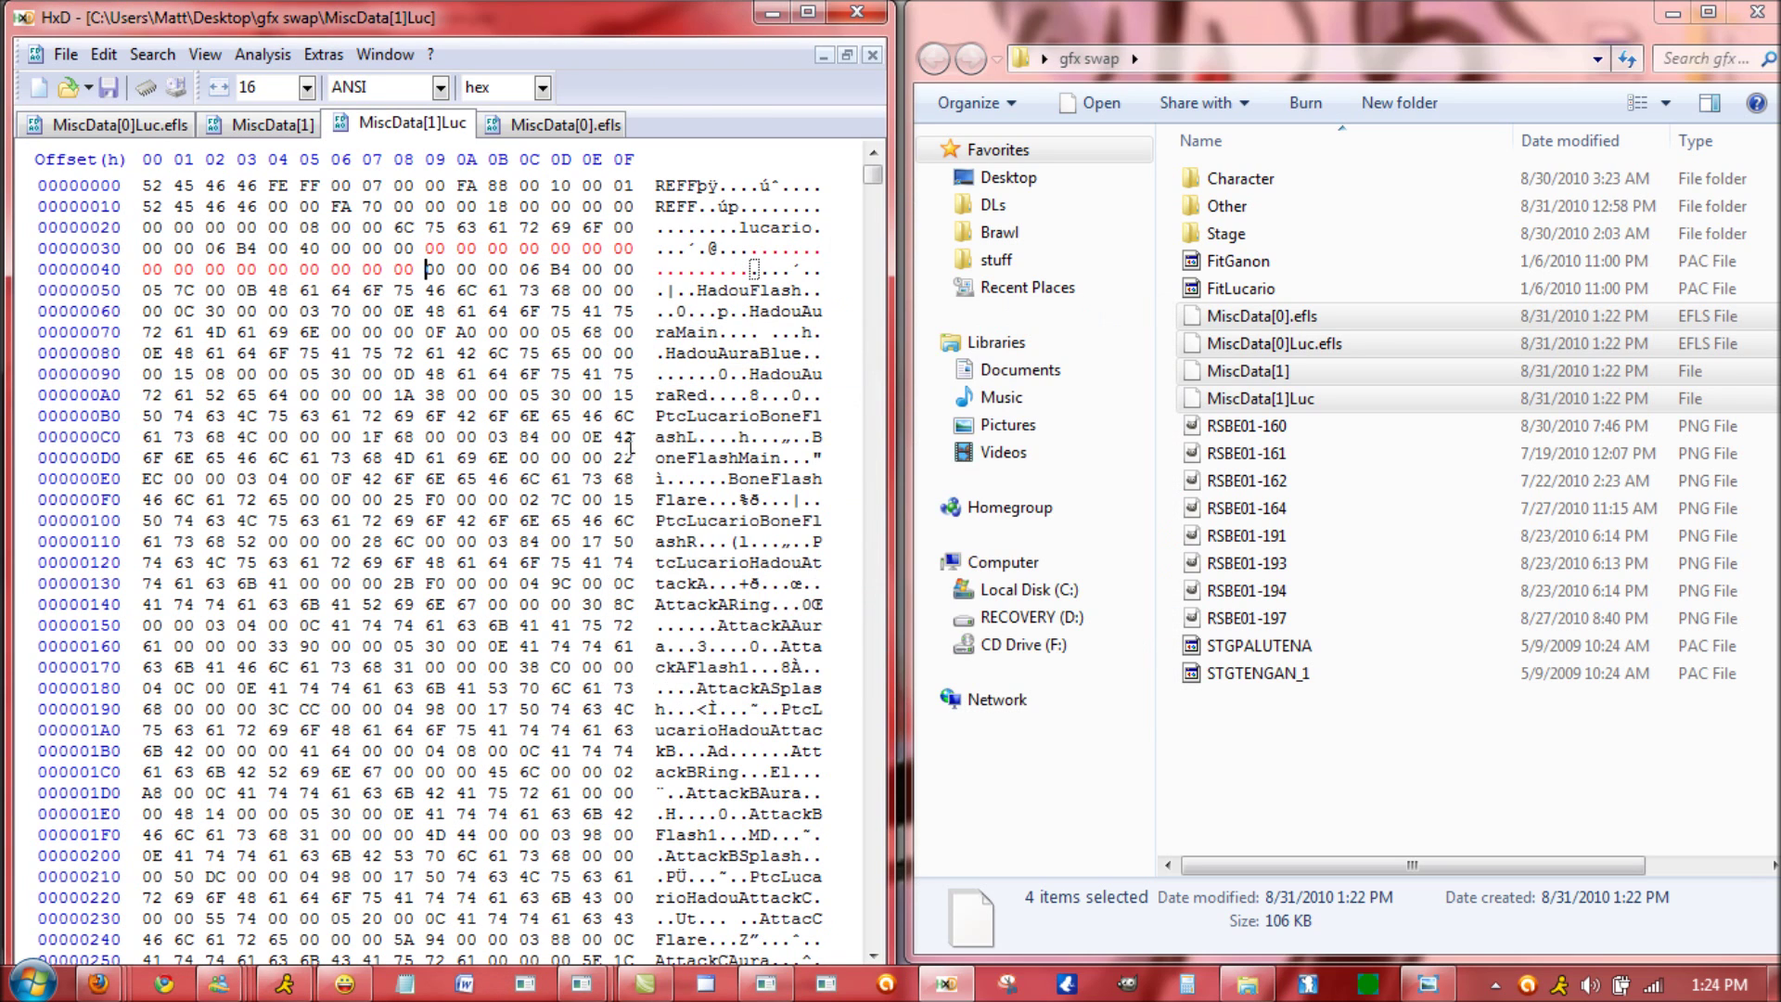
# - Save the edited MiscData[1]Luc as a new file named MiscData[1]Luc1 in the gfx swap folder
pyautogui.click(66, 54)
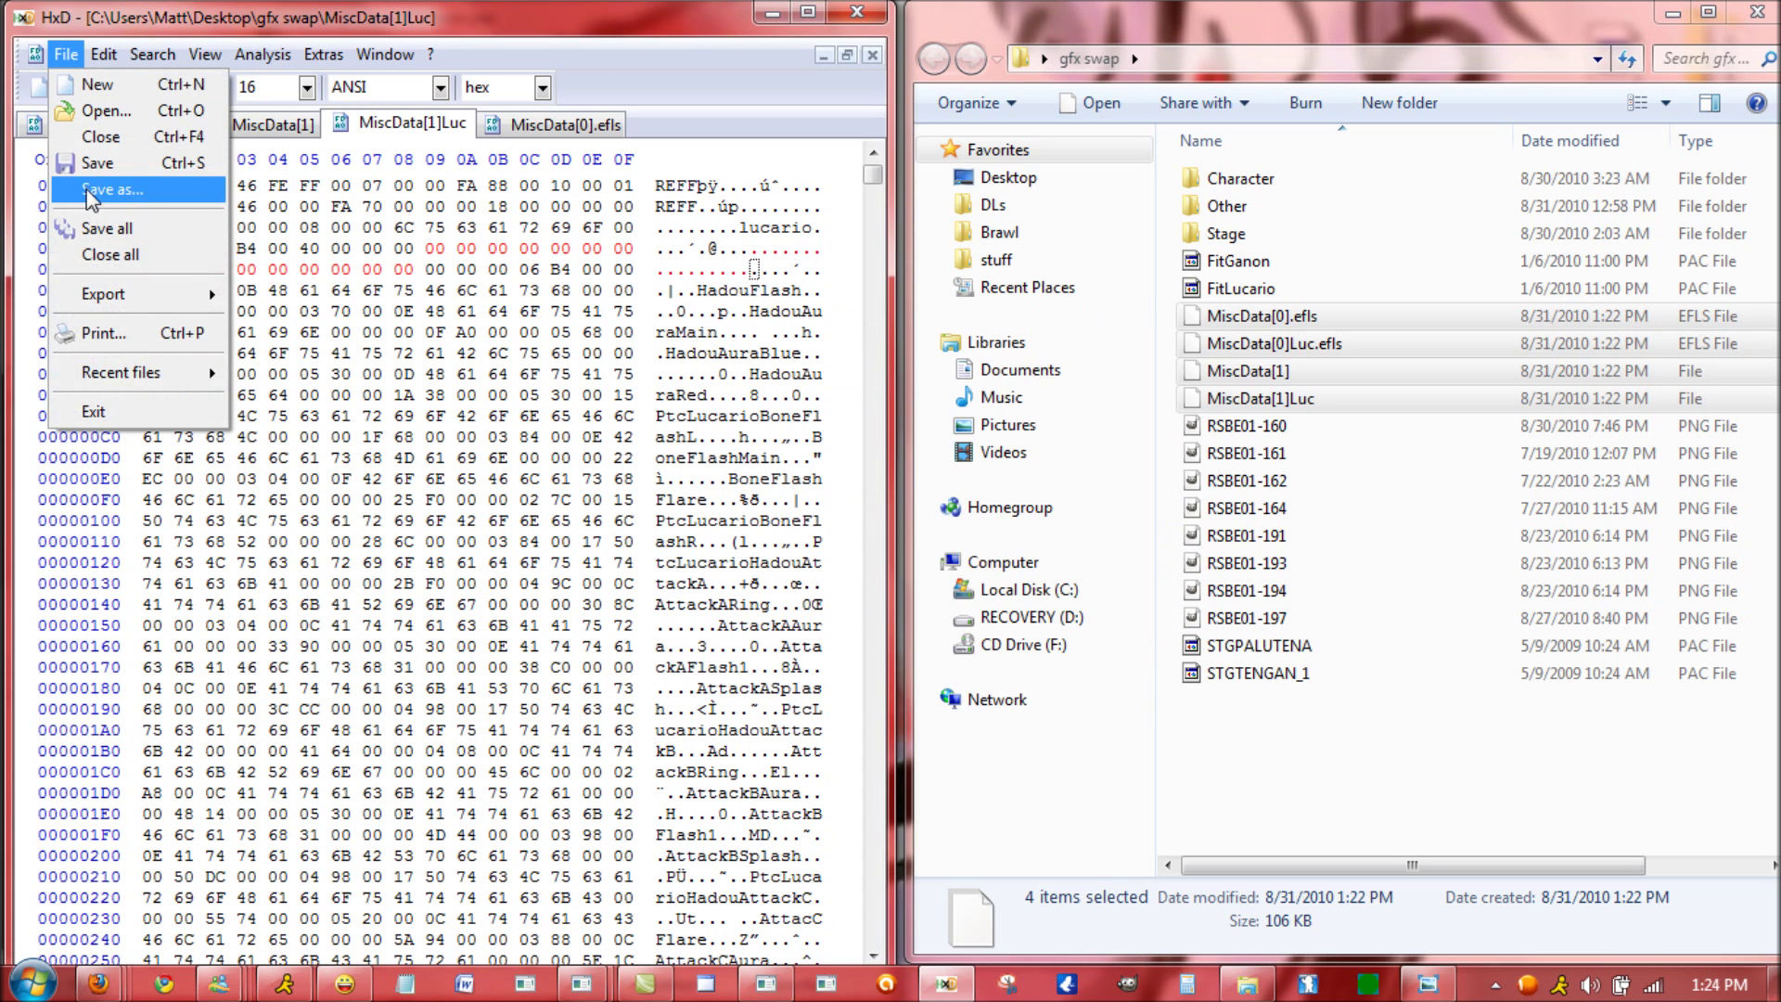
pyautogui.click(102, 190)
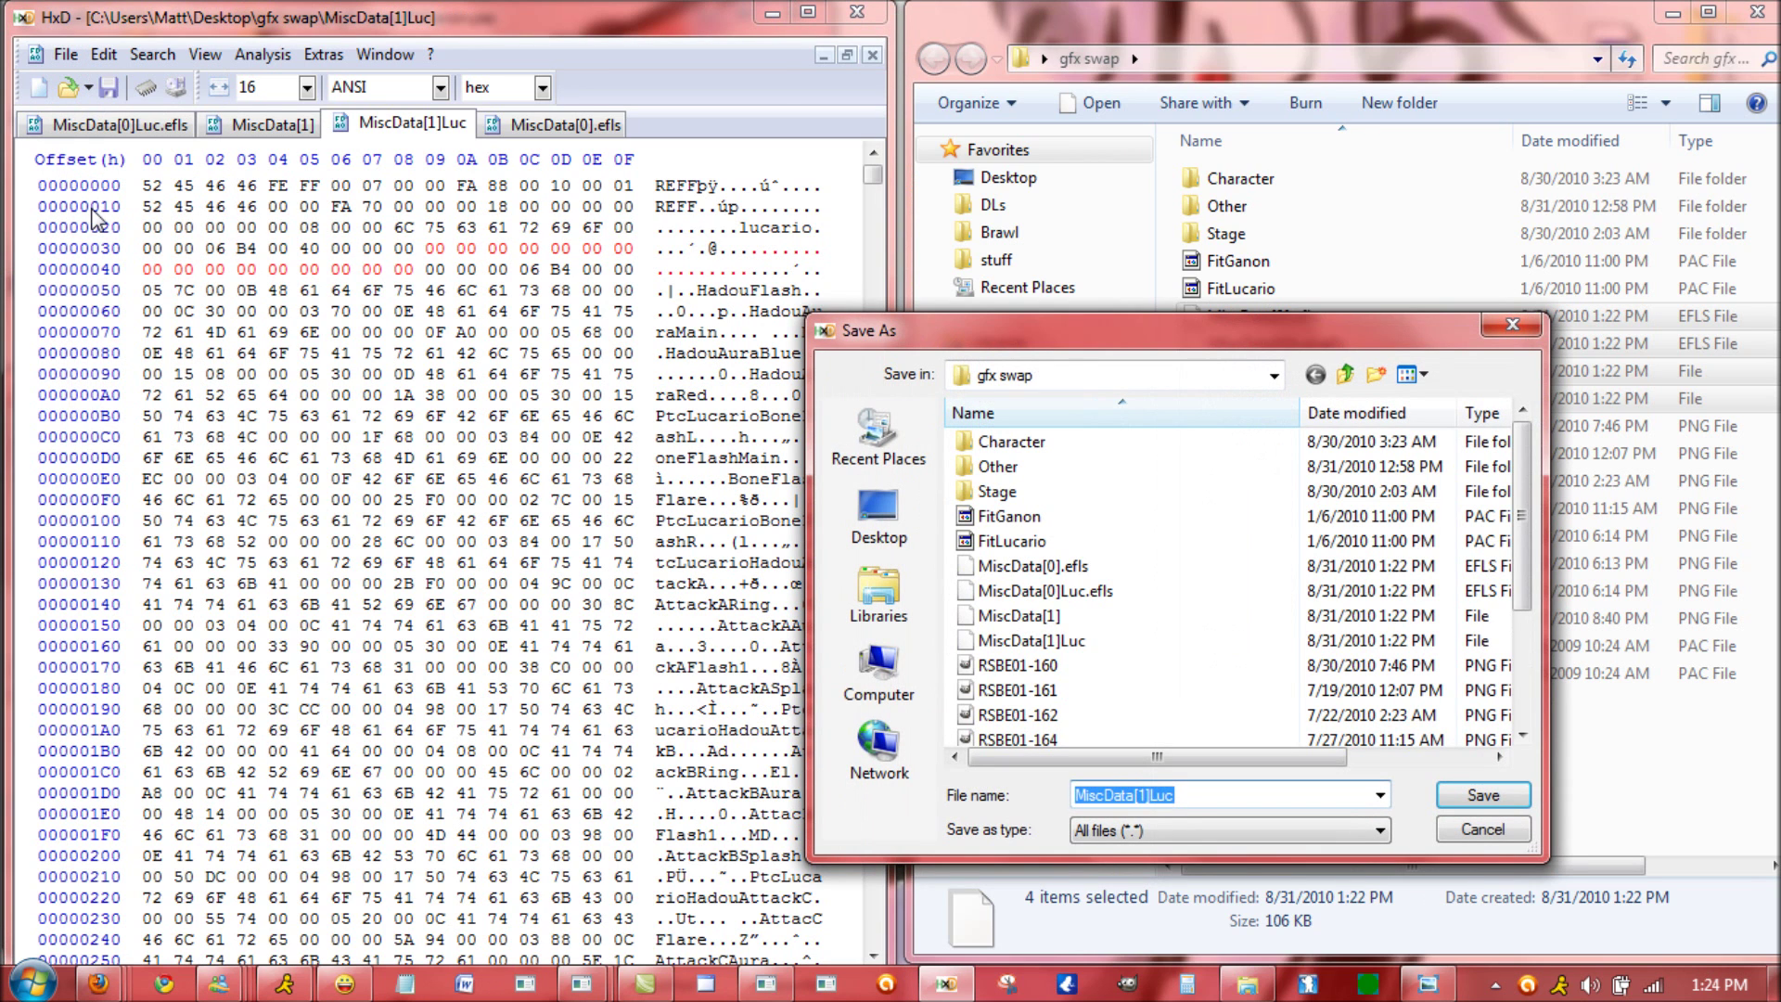
pyautogui.press('End')
pyautogui.write('1')
pyautogui.press('Return')
# - Save the edited MiscData[0]Luc.efls under the new name MiscData[0]Luc1 in the gfx swap folder
pyautogui.click(61, 135)
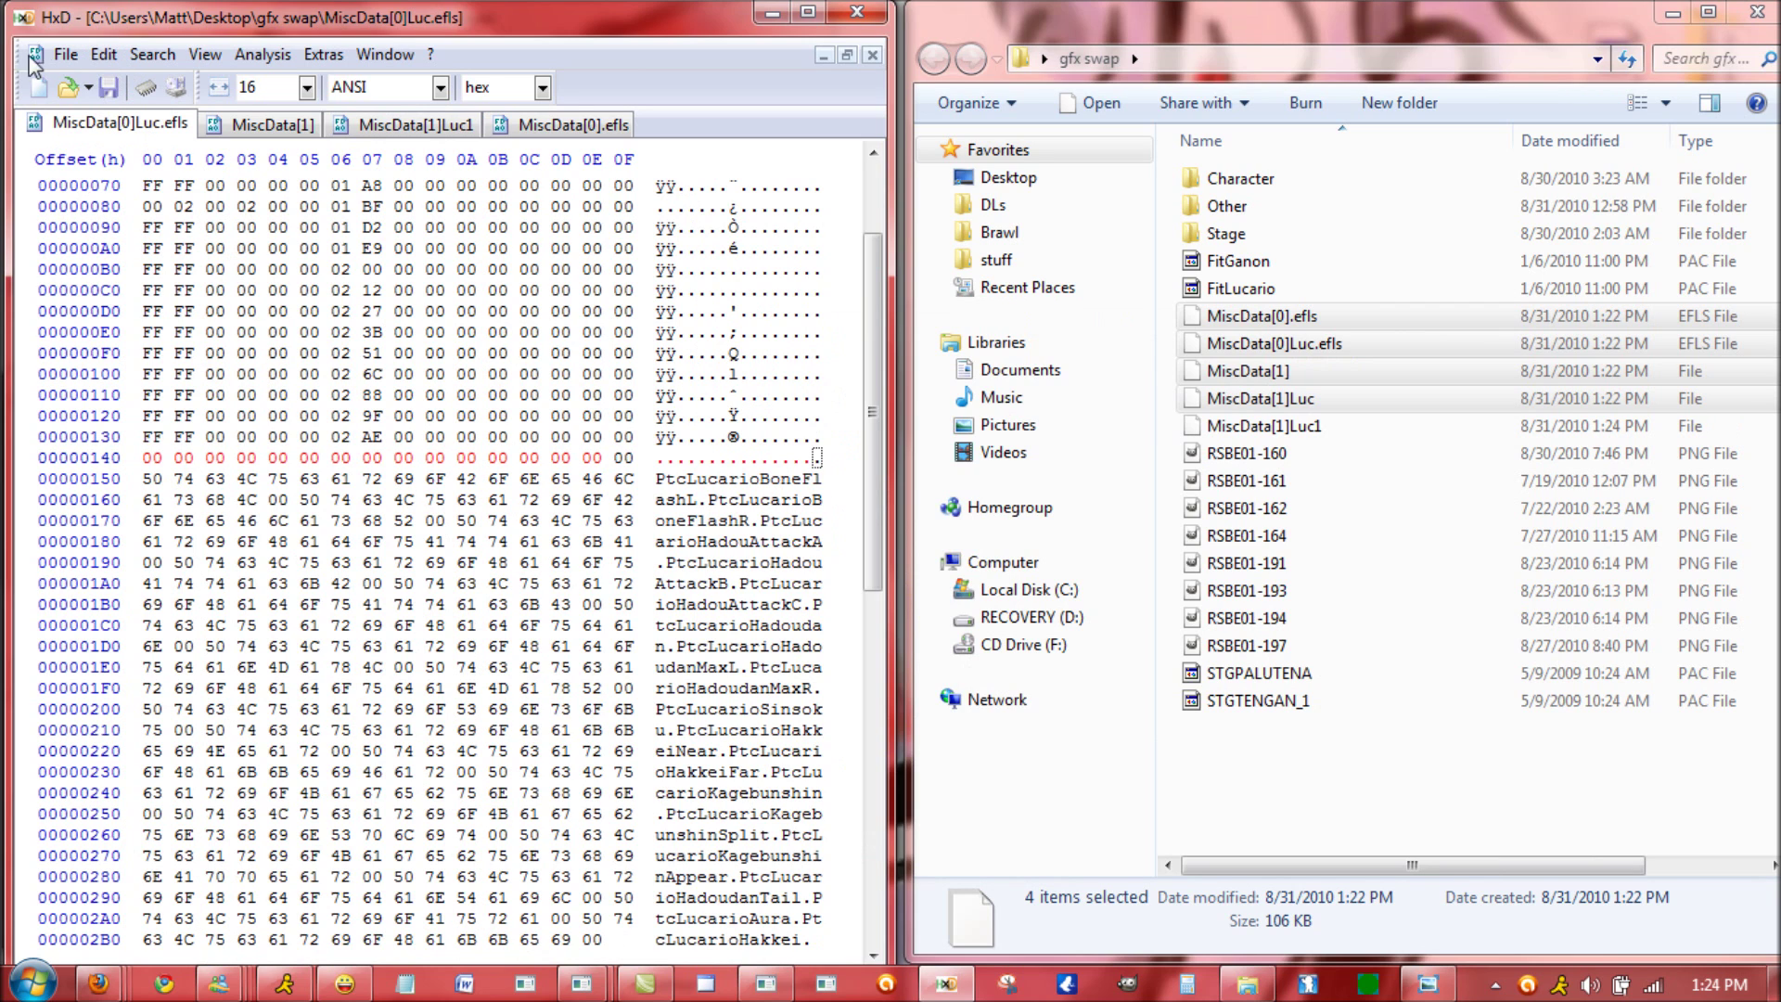
pyautogui.click(66, 53)
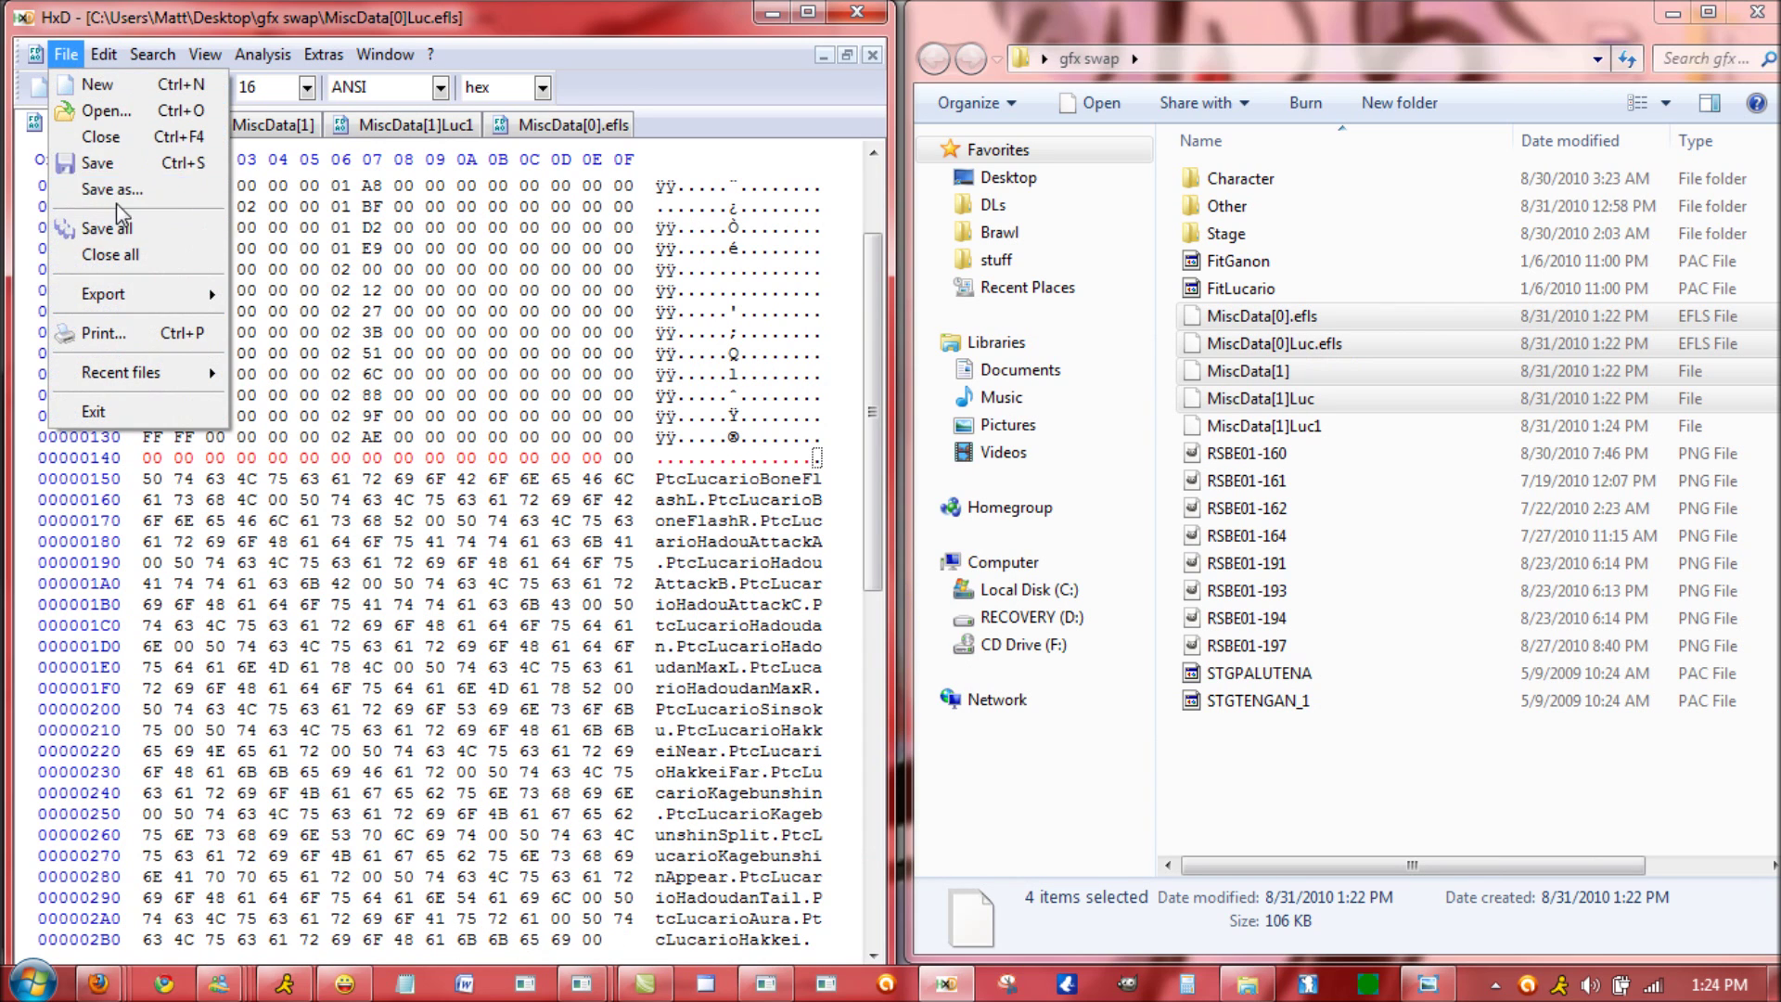
pyautogui.click(111, 190)
pyautogui.press('End')
pyautogui.write('1')
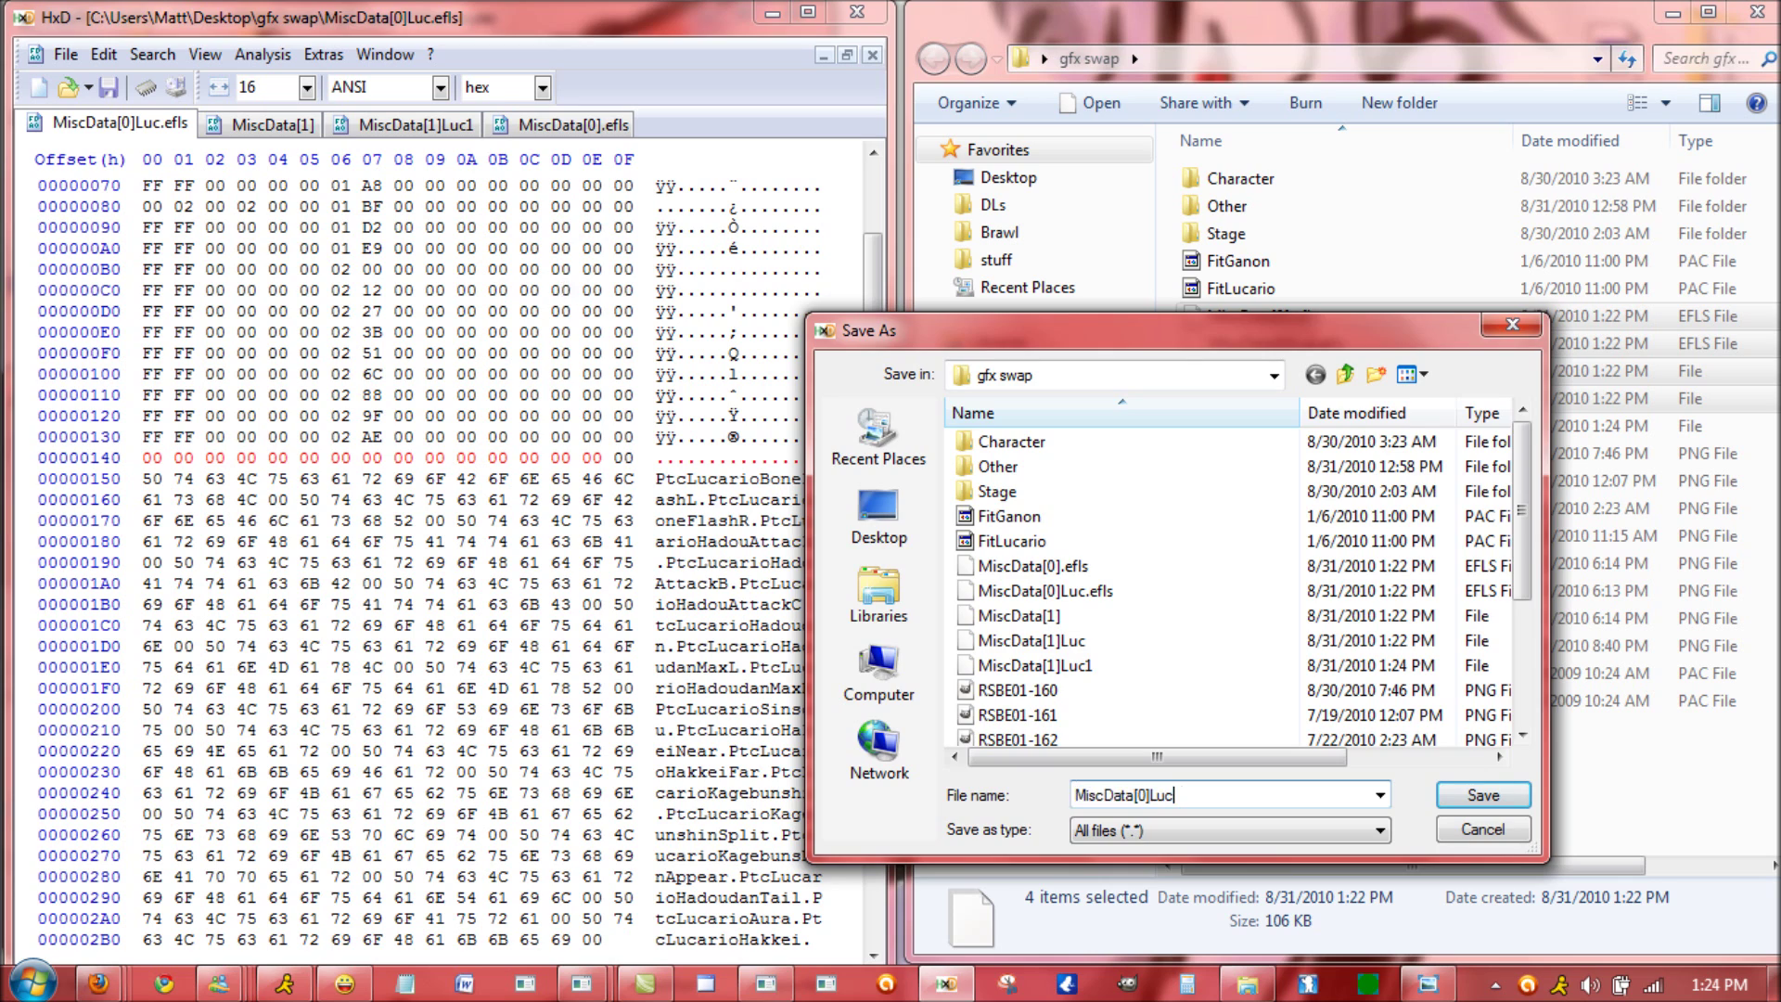
pyautogui.press('Return')
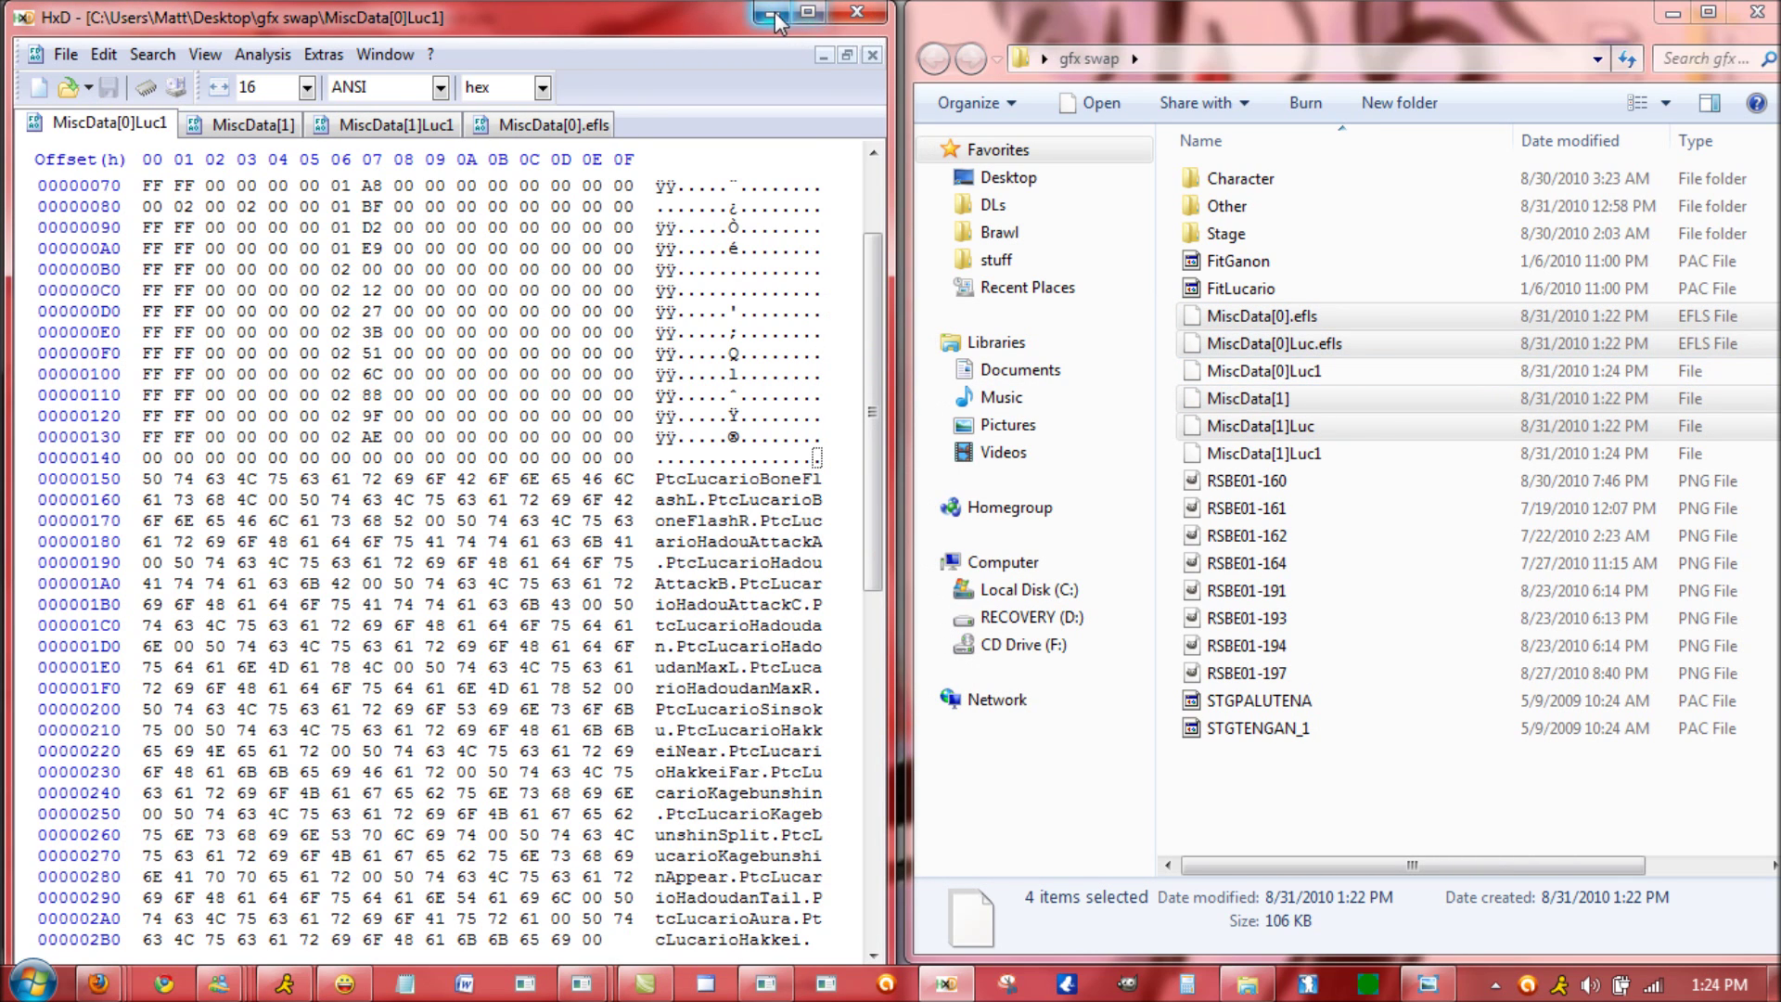
pyautogui.click(857, 13)
pyautogui.click(88, 550)
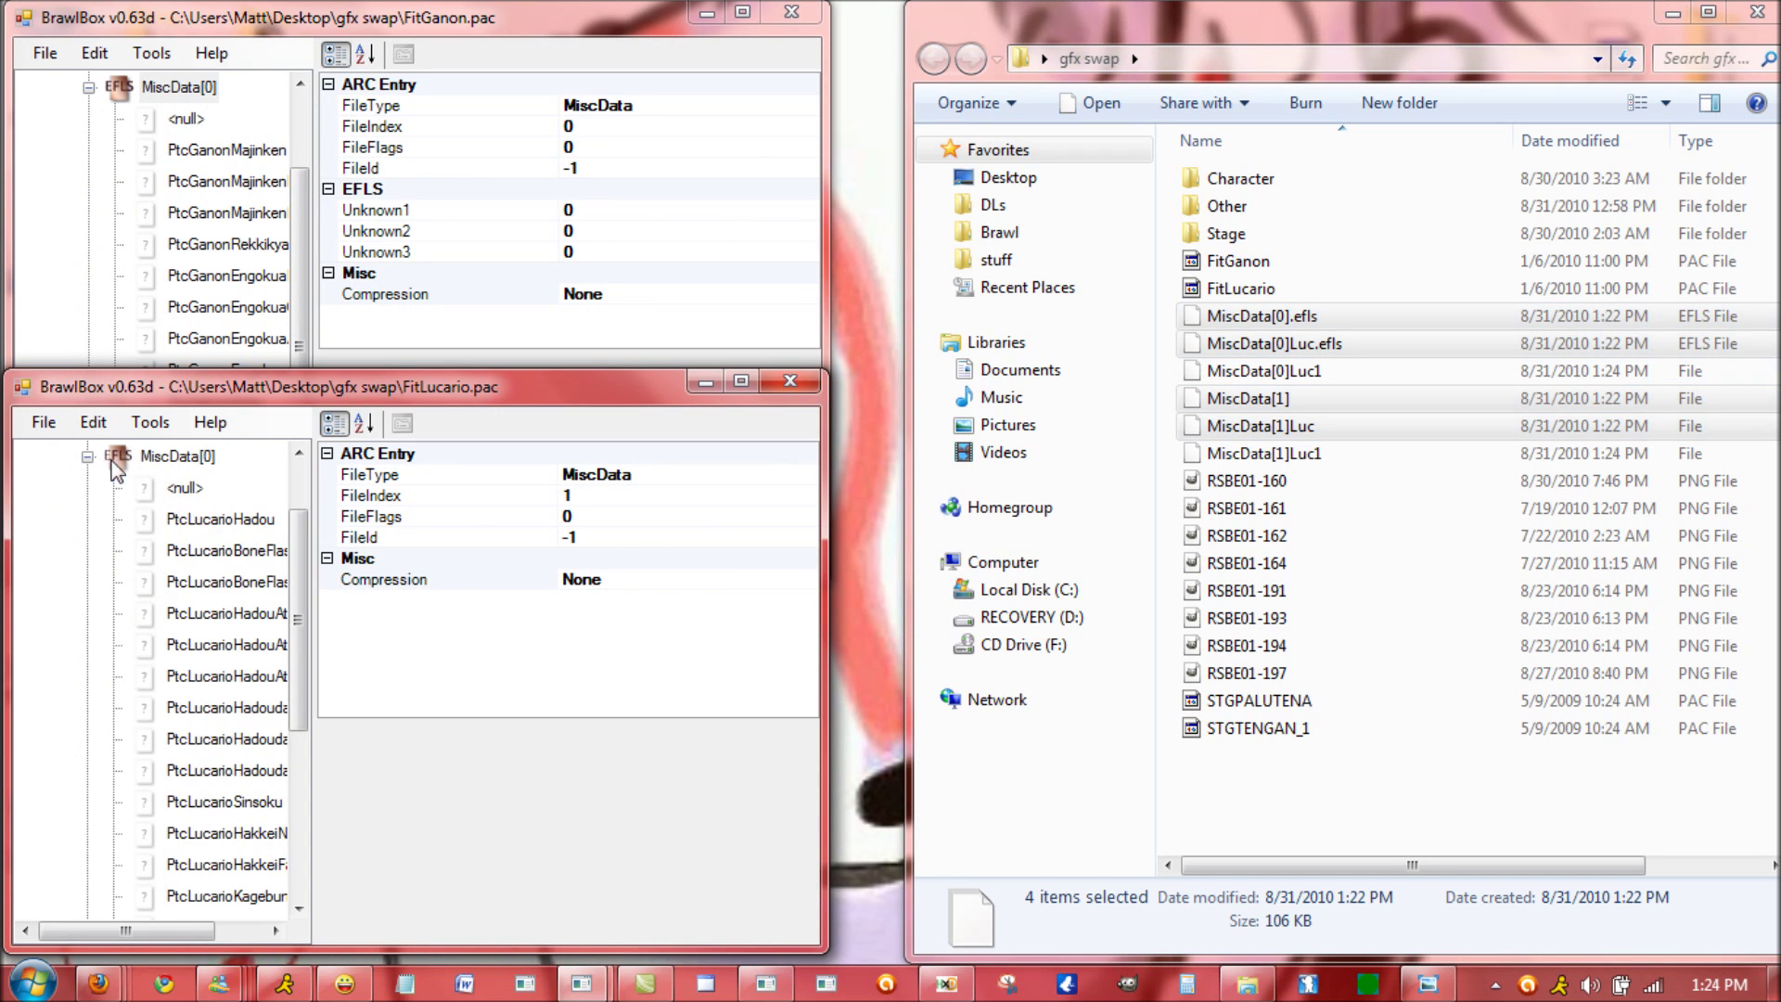
pyautogui.click(231, 521)
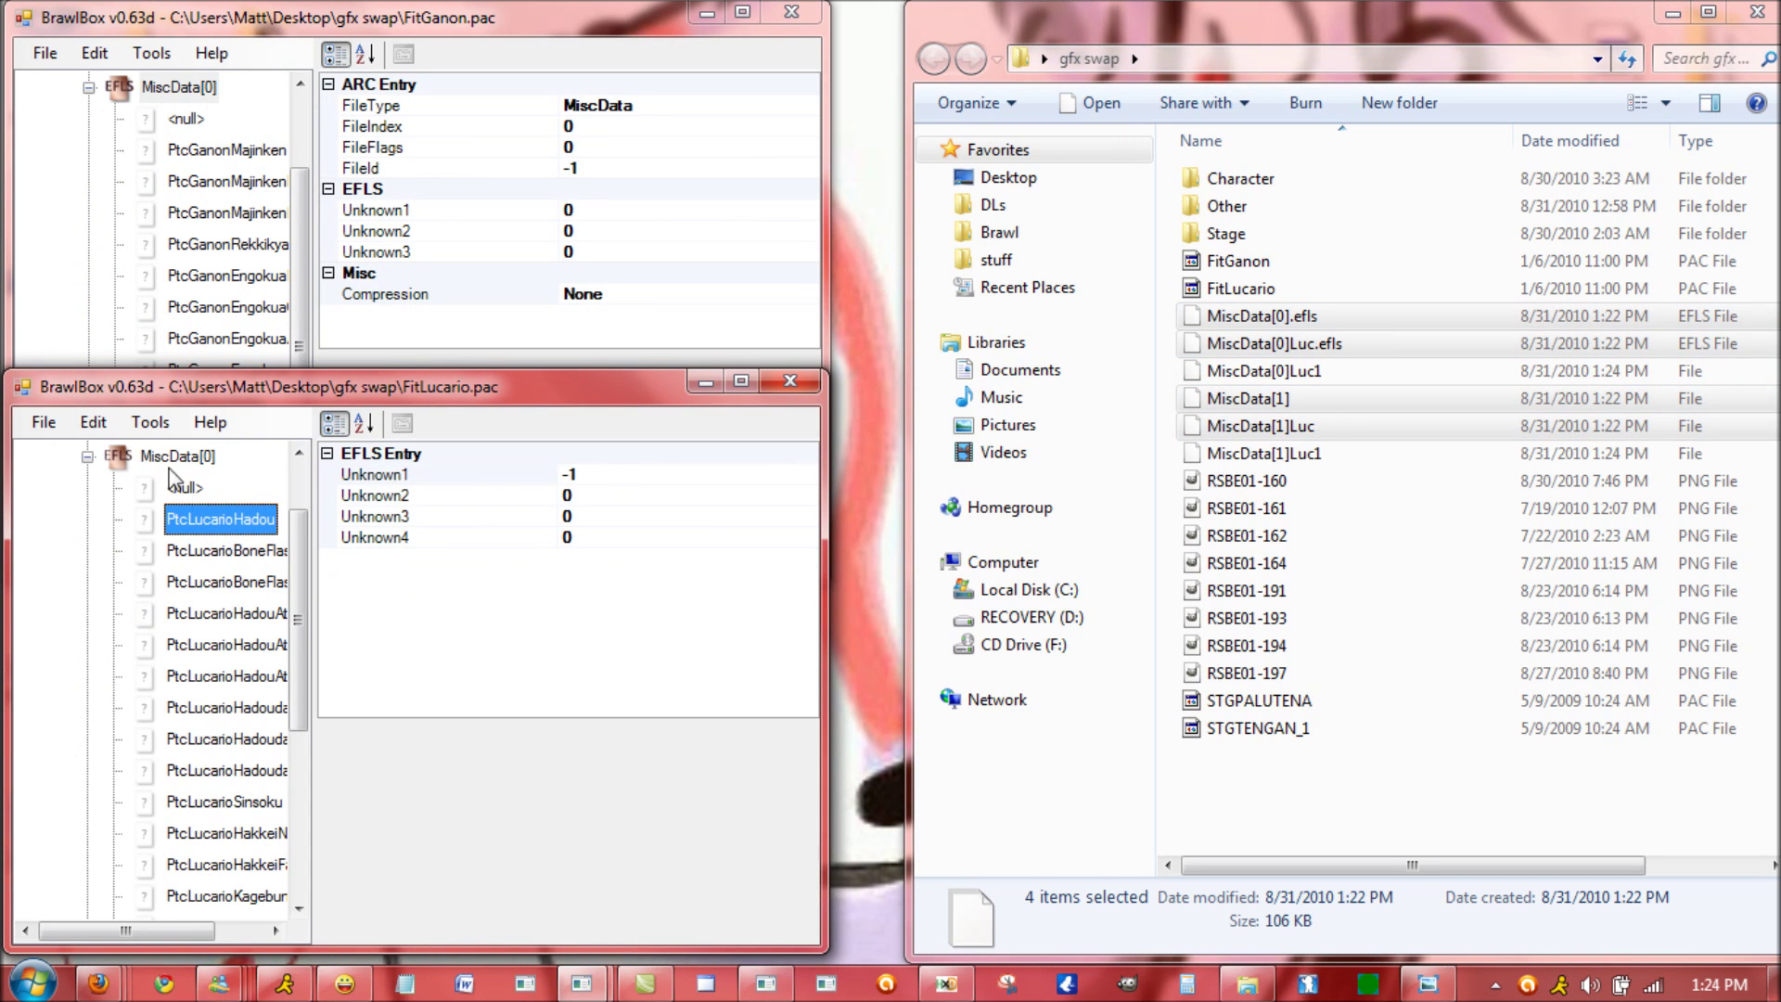
pyautogui.rightClick(171, 464)
pyautogui.click(232, 506)
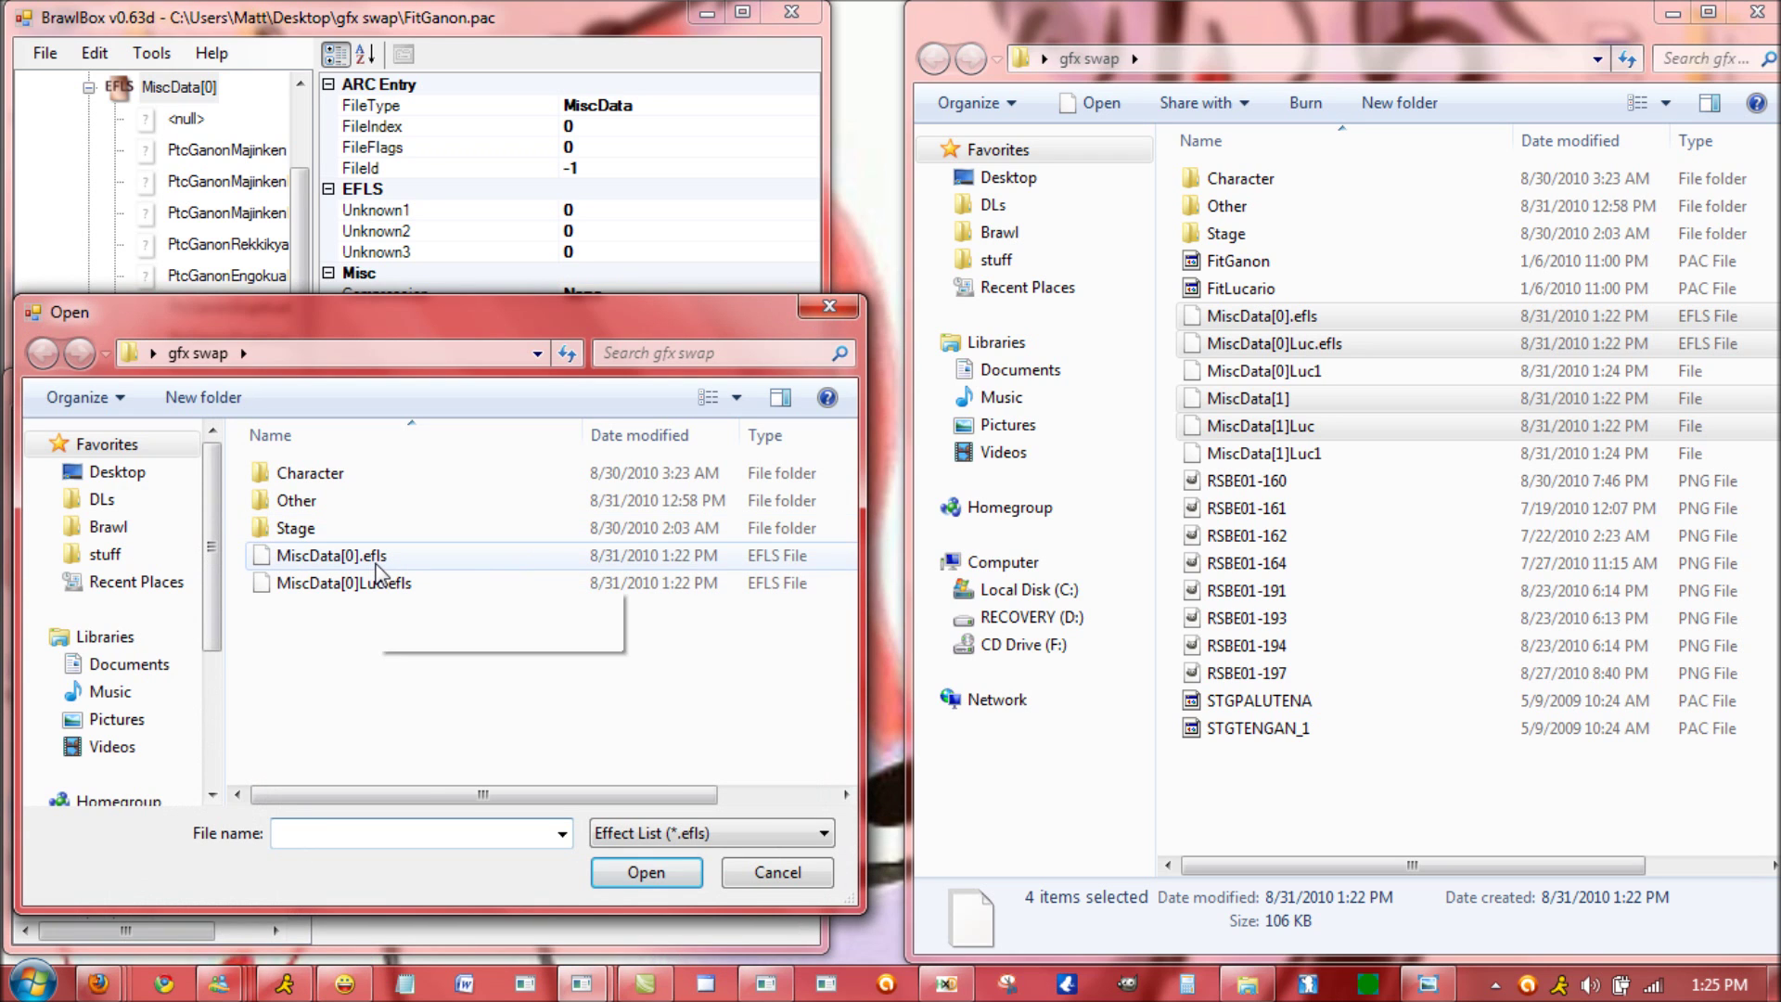
pyautogui.click(376, 561)
pyautogui.press('Down')
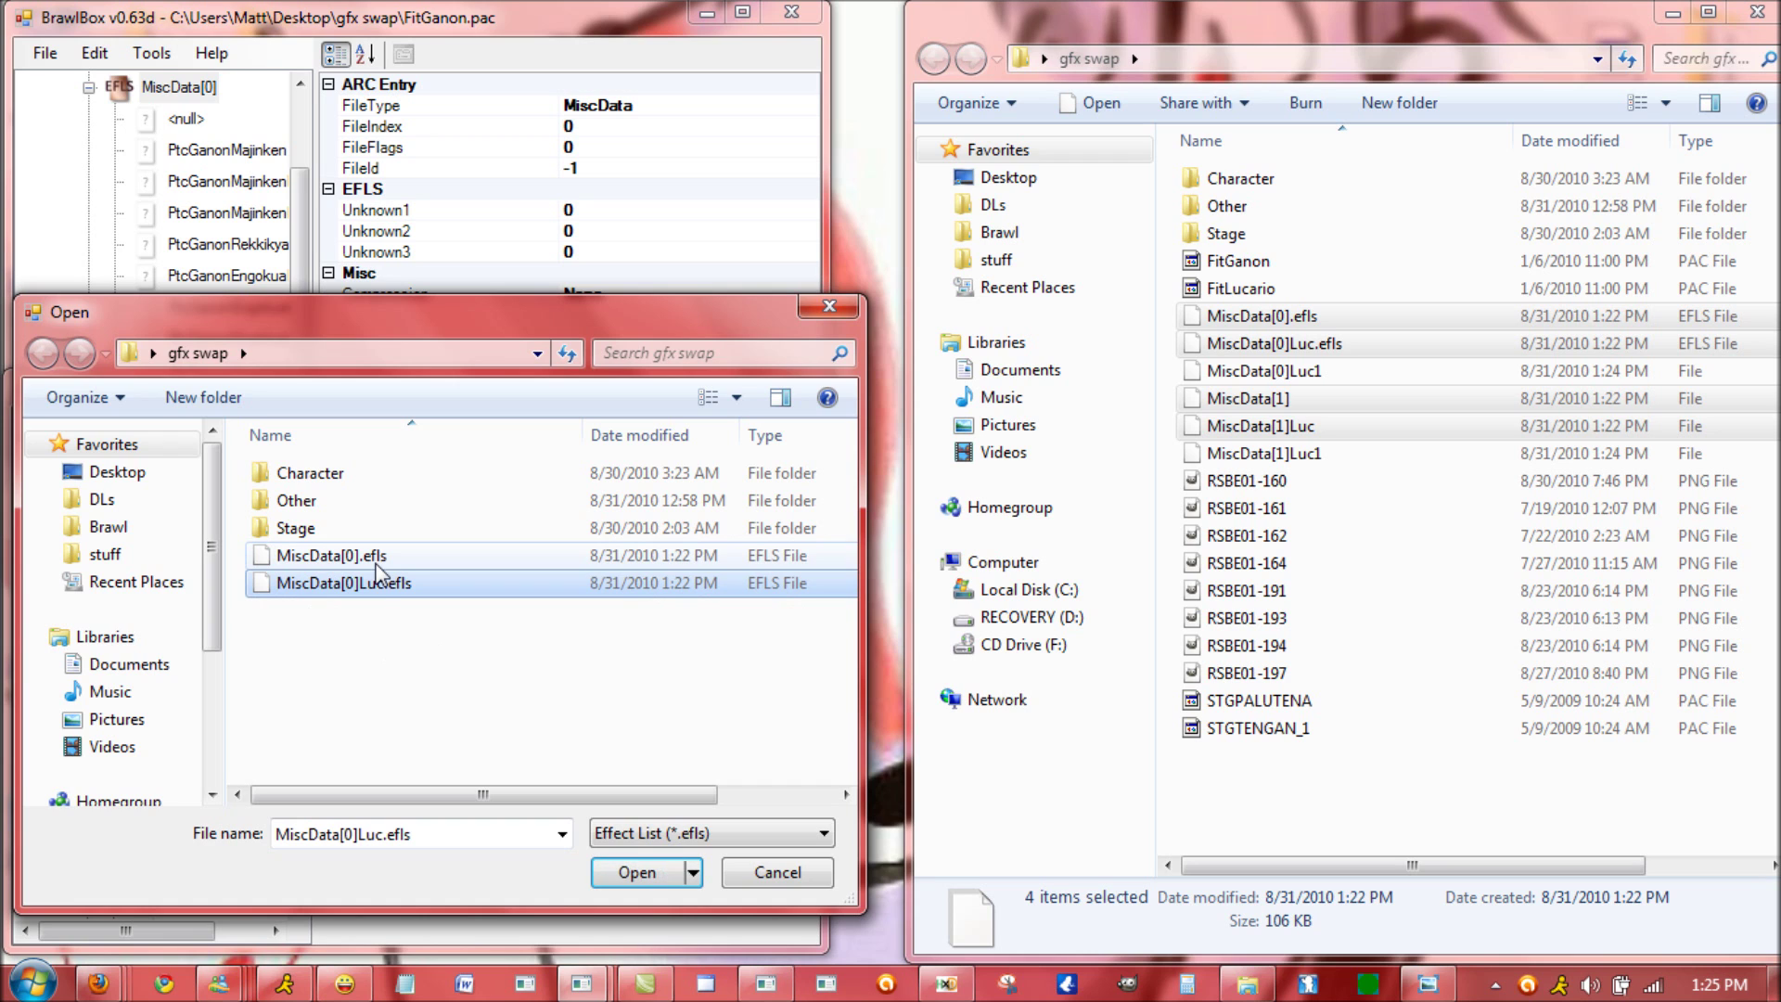
pyautogui.click(775, 873)
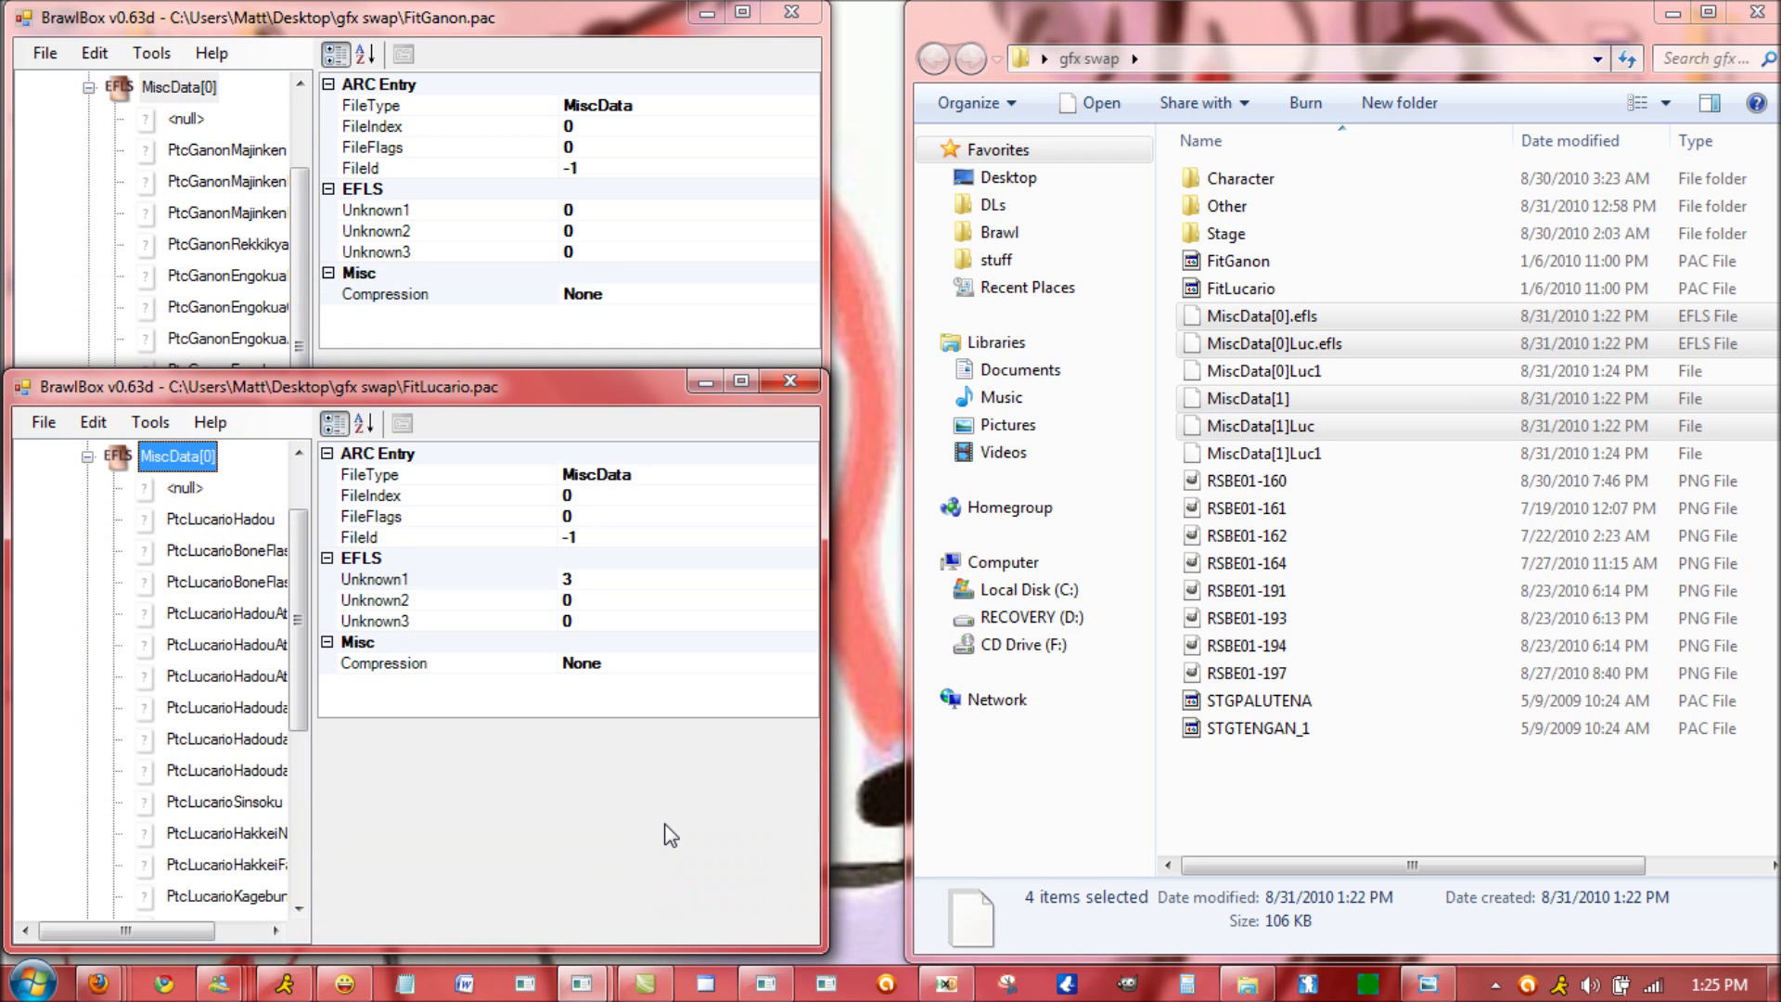
# - Switch to HxD and save MiscData[0]Luc1 with the effect list extension as MiscData[0]Luc1.efls
pyautogui.click(946, 983)
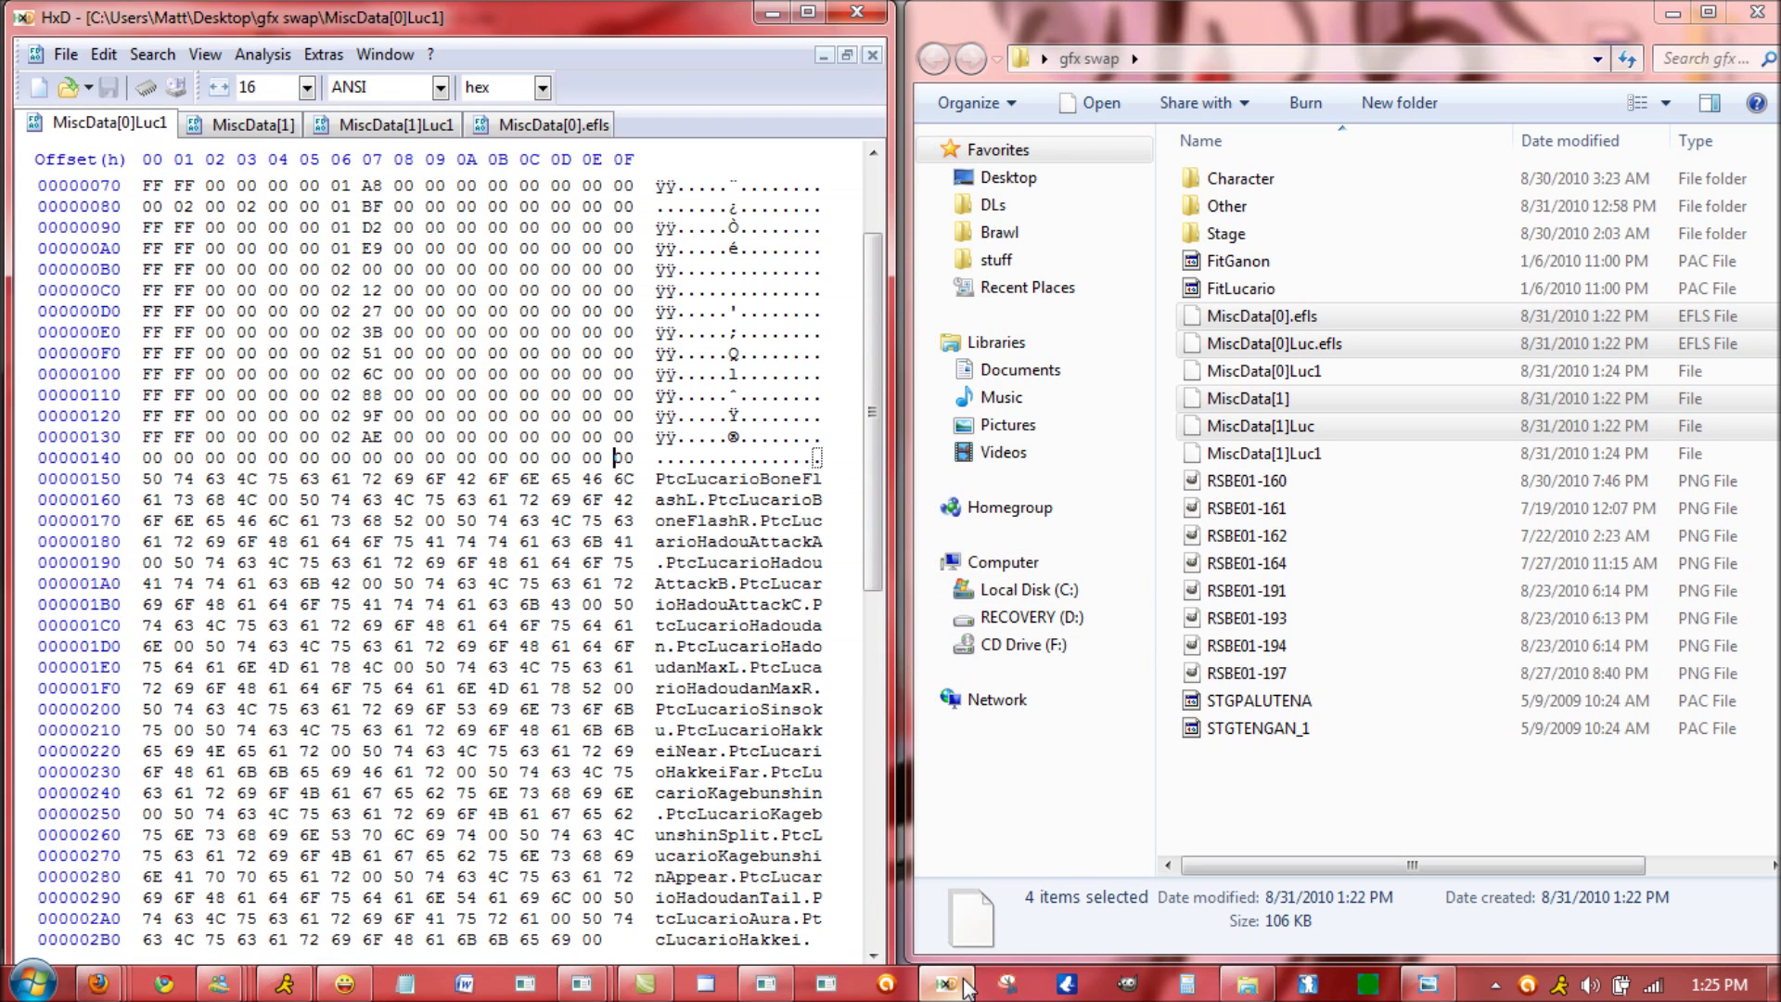
pyautogui.click(66, 54)
pyautogui.click(161, 197)
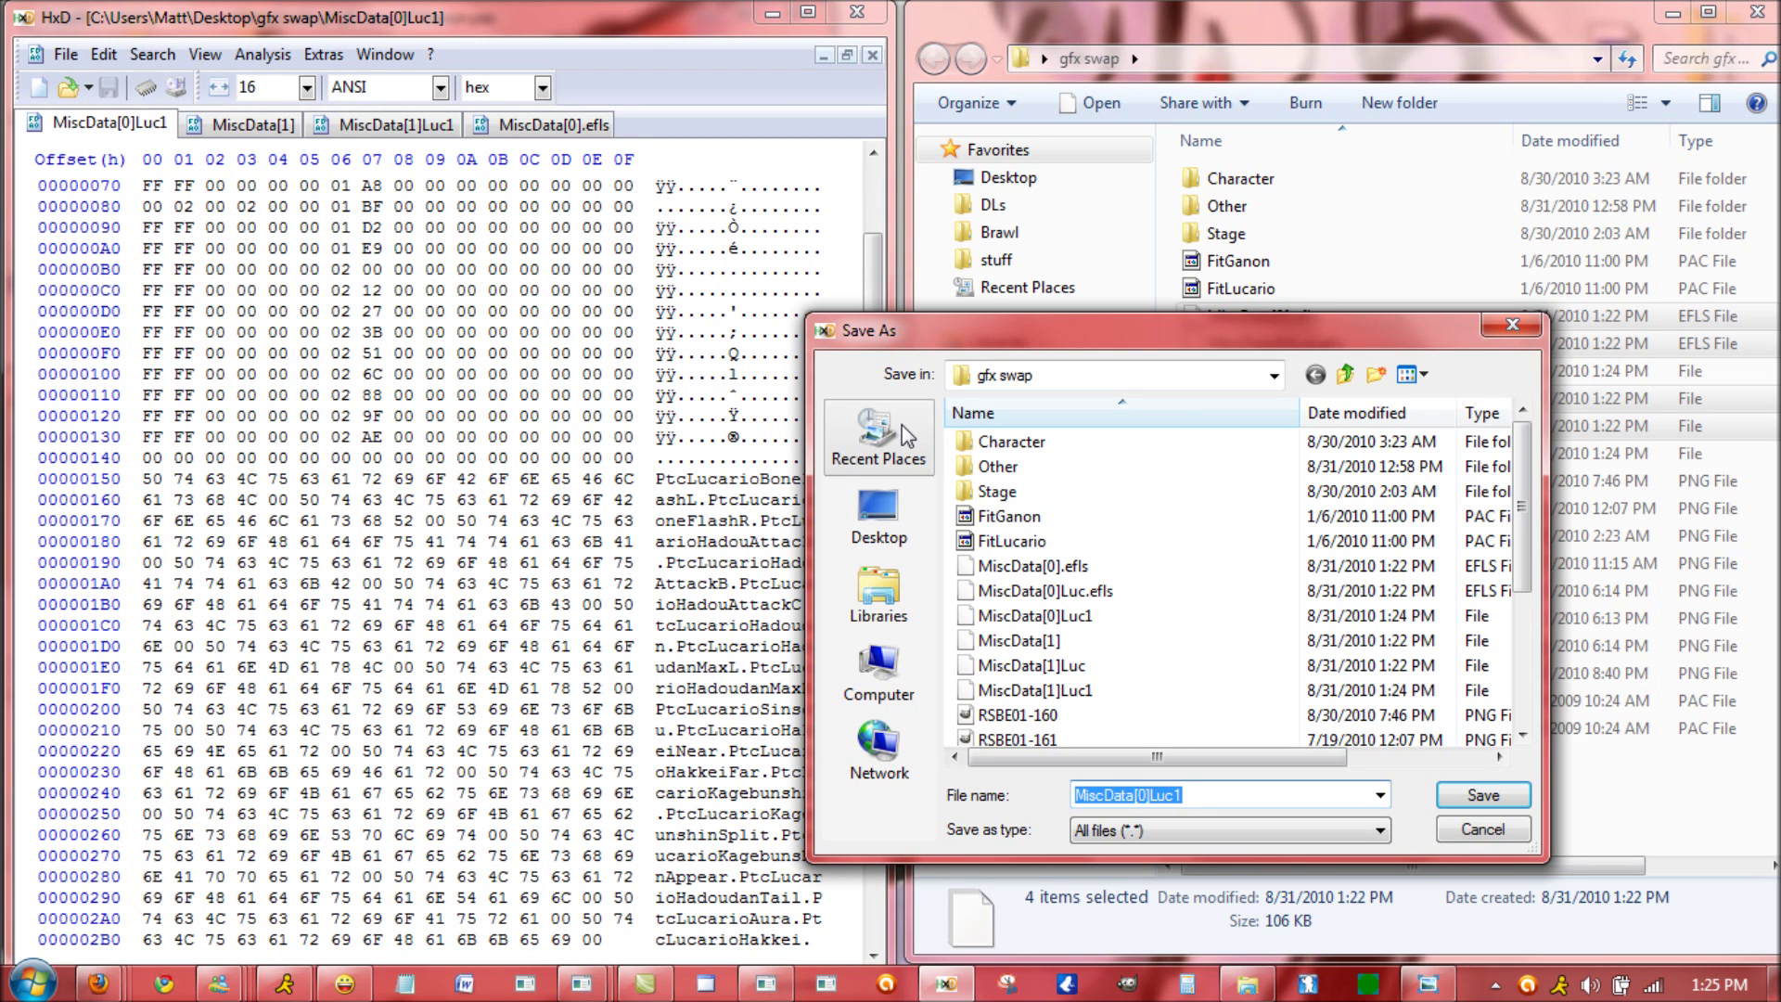
pyautogui.press('End')
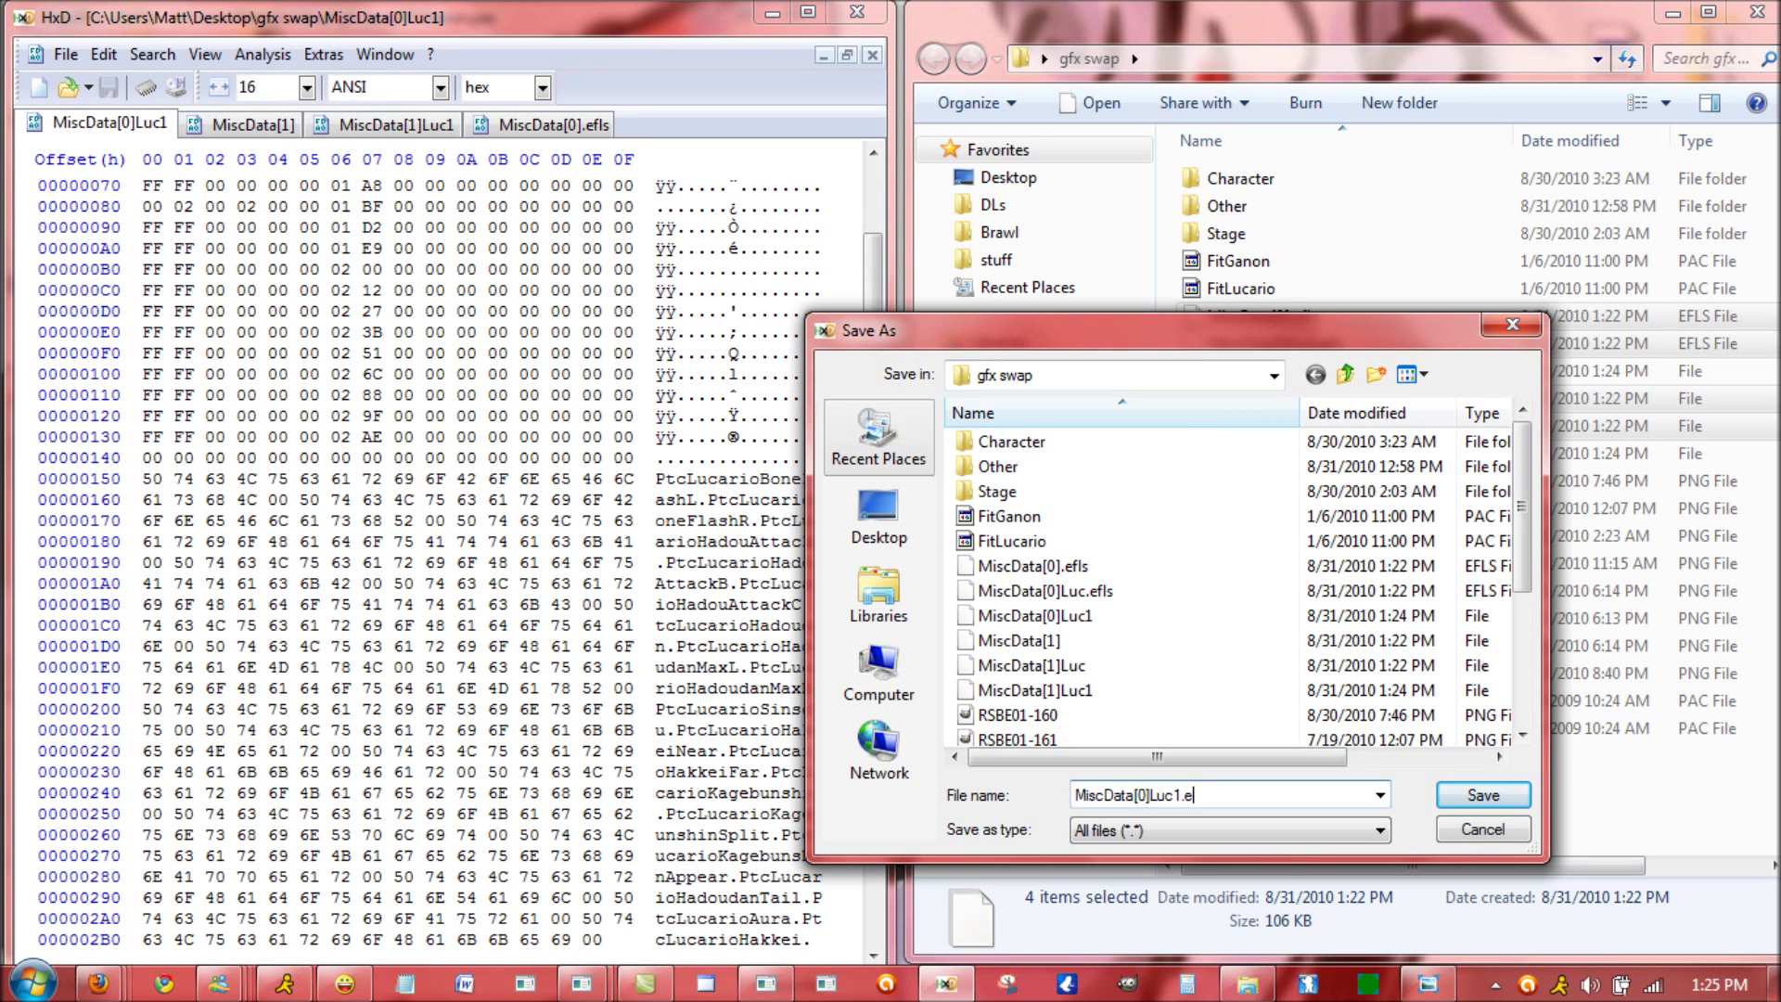
pyautogui.write('.efls')
pyautogui.press('Return')
# - Switch to the BrawlBox window with FitLucario.pac and replace ef_lucario's MiscData[0] with the file MiscData[0]Luc1.efls
pyautogui.click(773, 14)
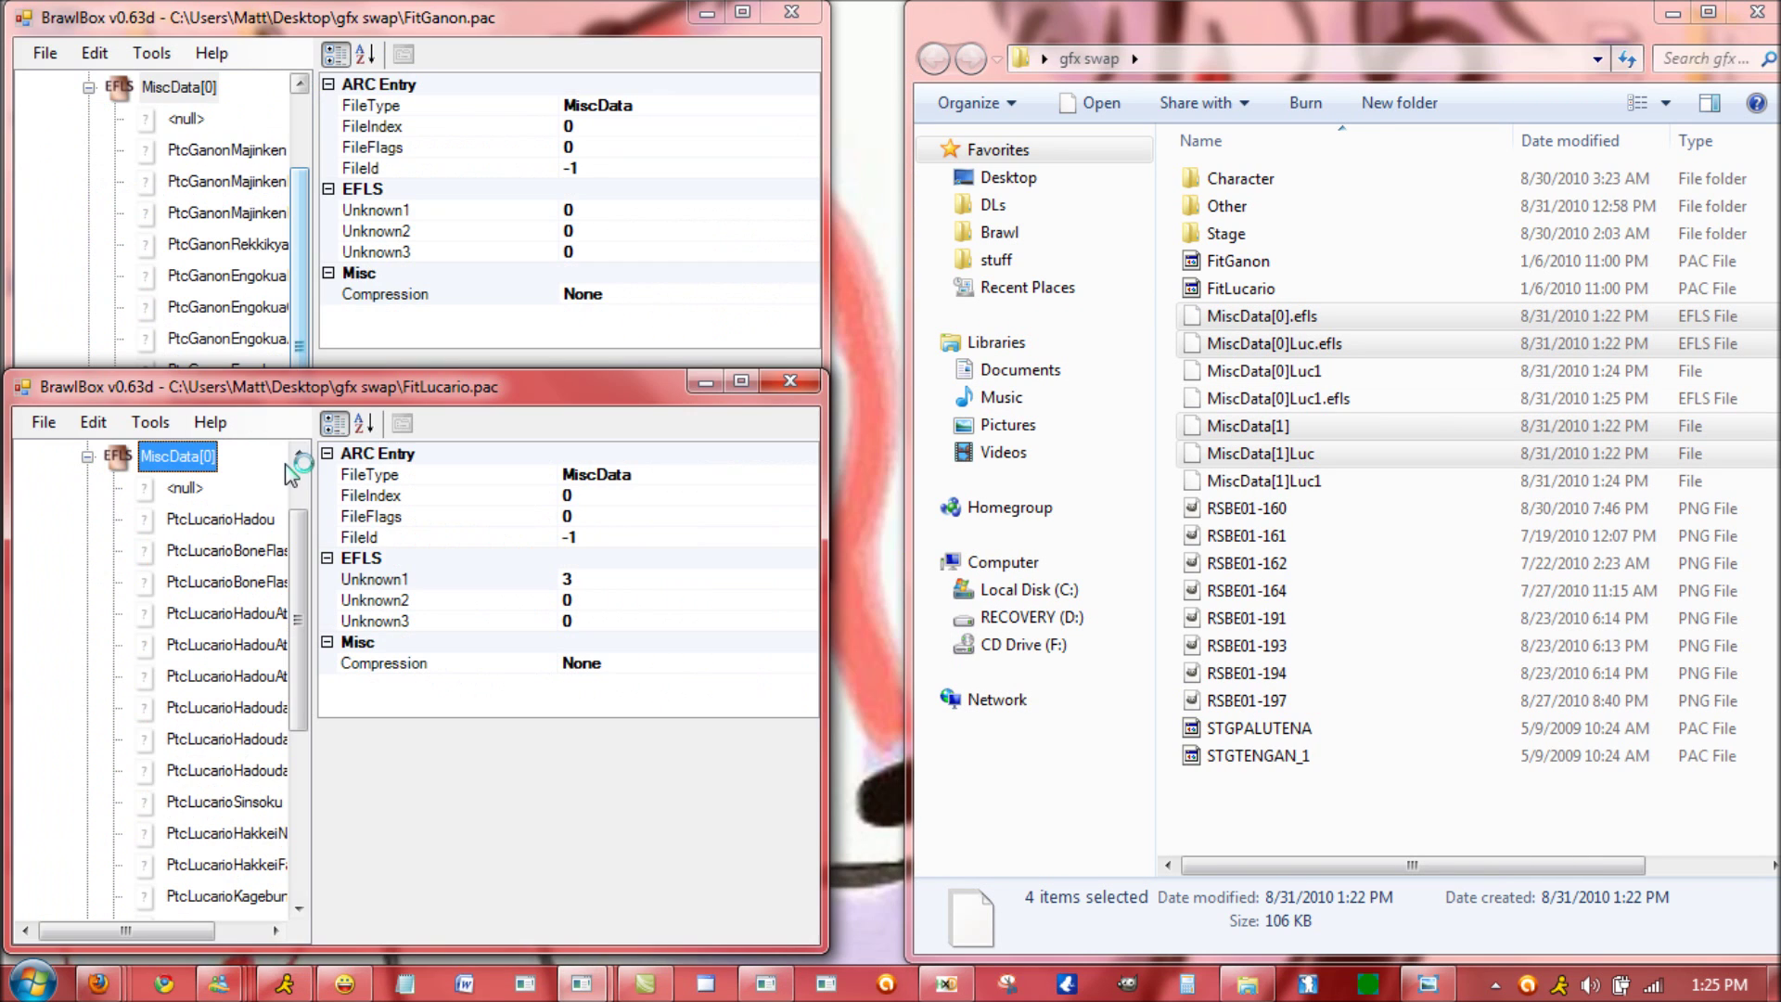
pyautogui.rightClick(198, 460)
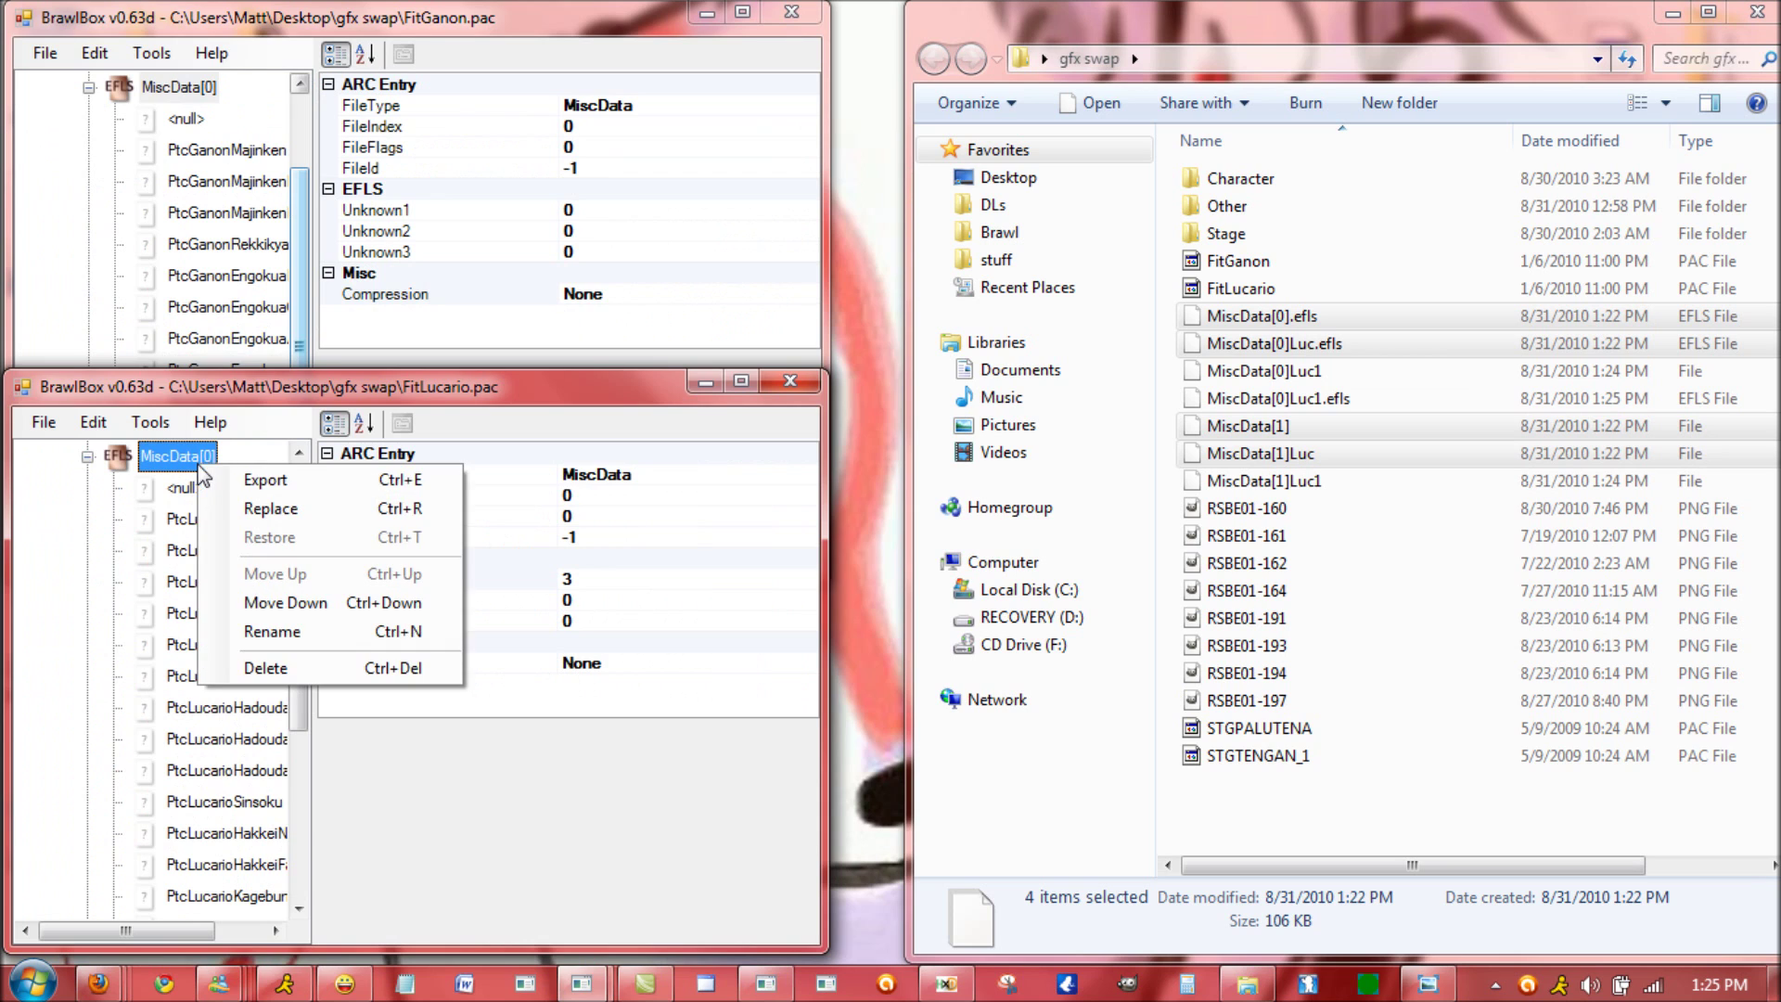
pyautogui.click(269, 509)
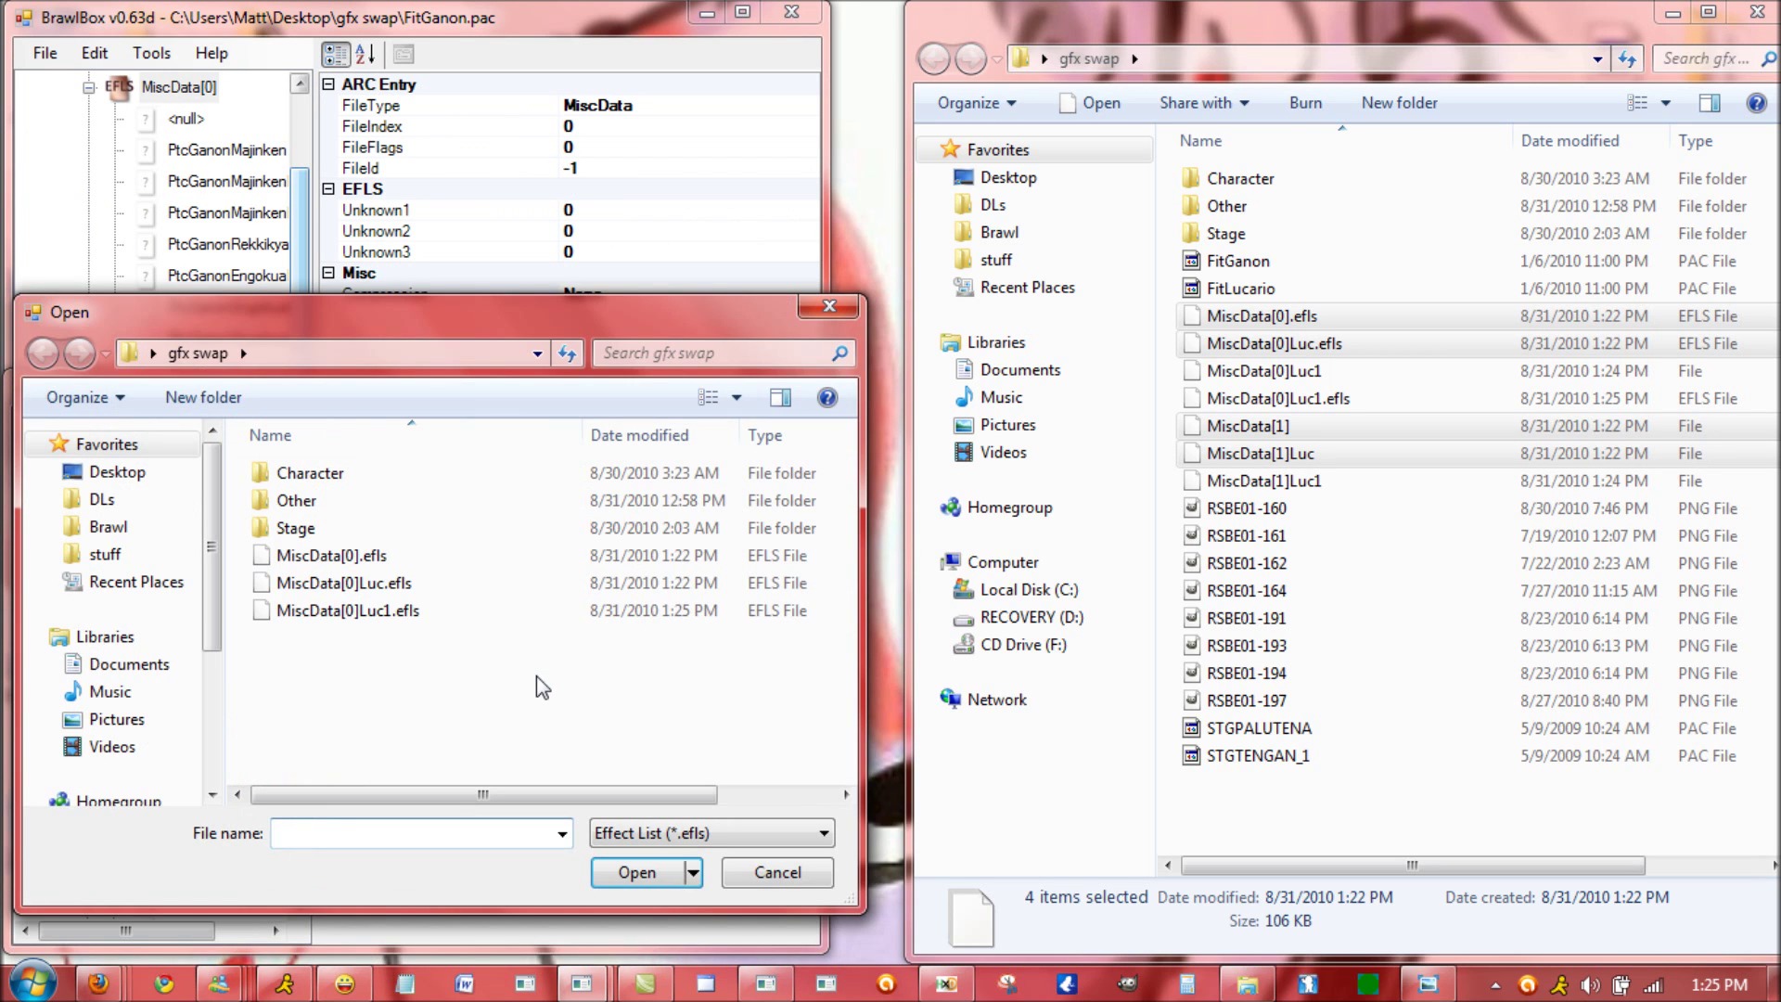
pyautogui.doubleClick(425, 620)
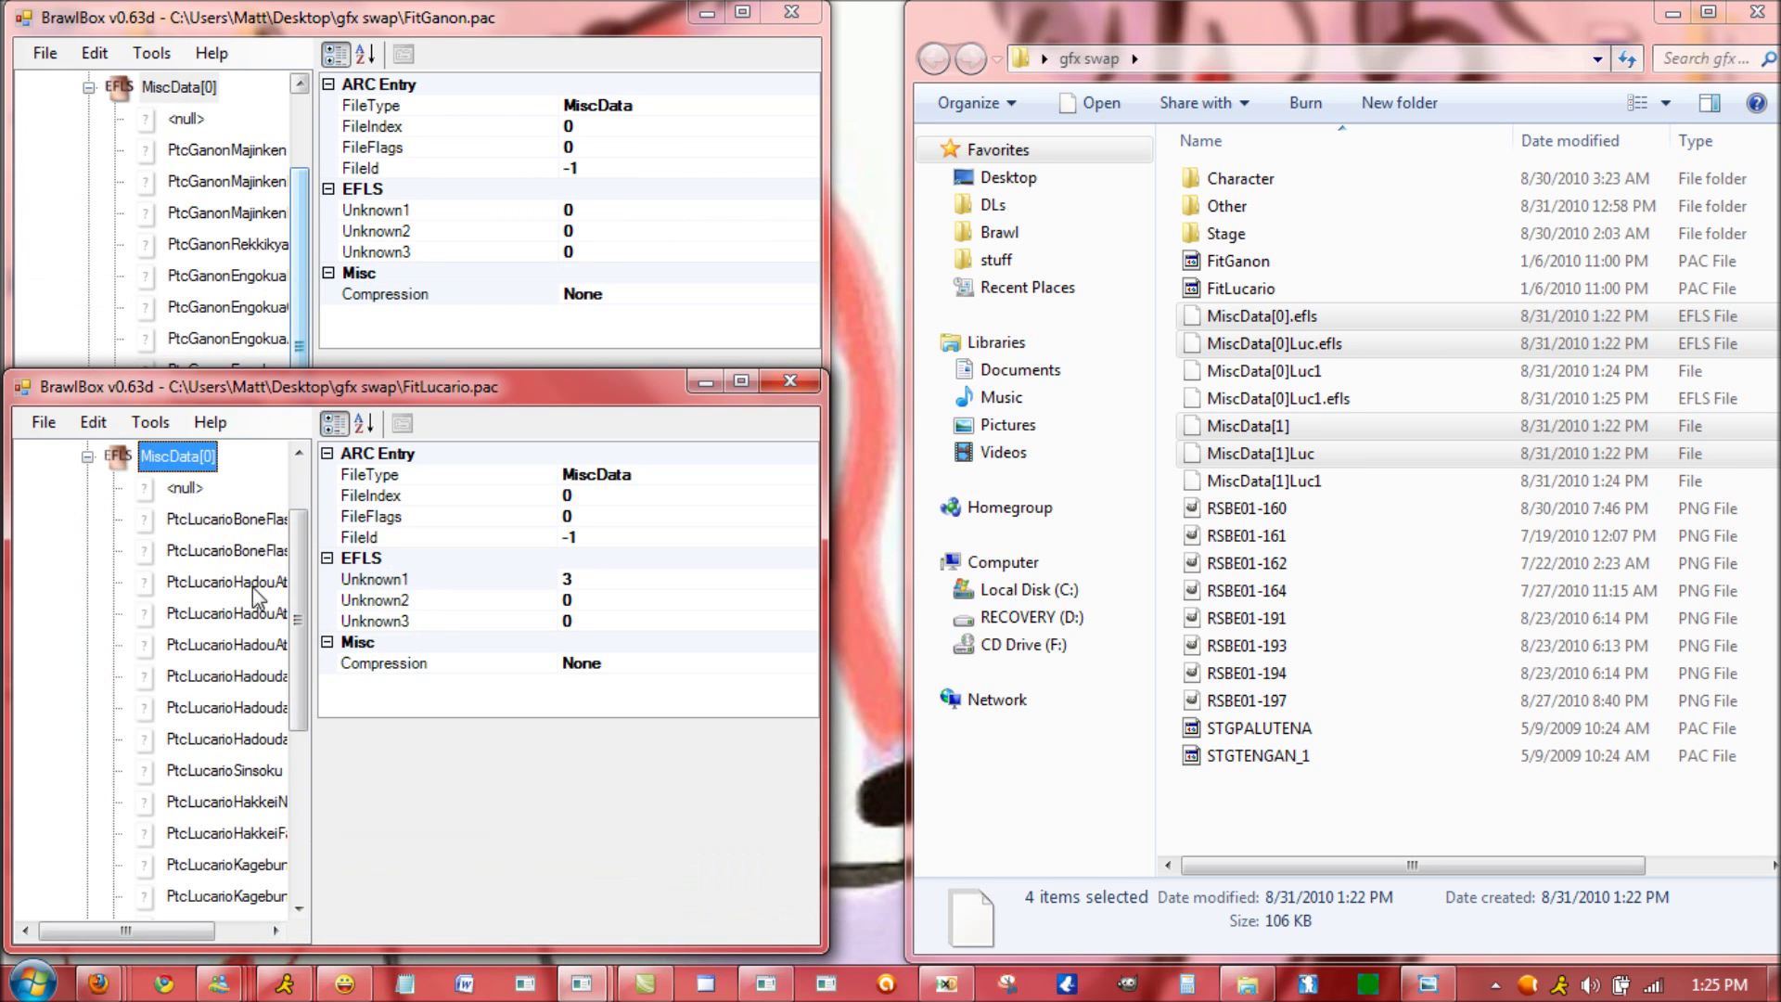
# - Replace MiscData[1] in FitLucario.pac with the edited file MiscData[1]Luc1 from the gfx swap folder
pyautogui.moveTo(298, 649); pyautogui.dragTo(320, 751)
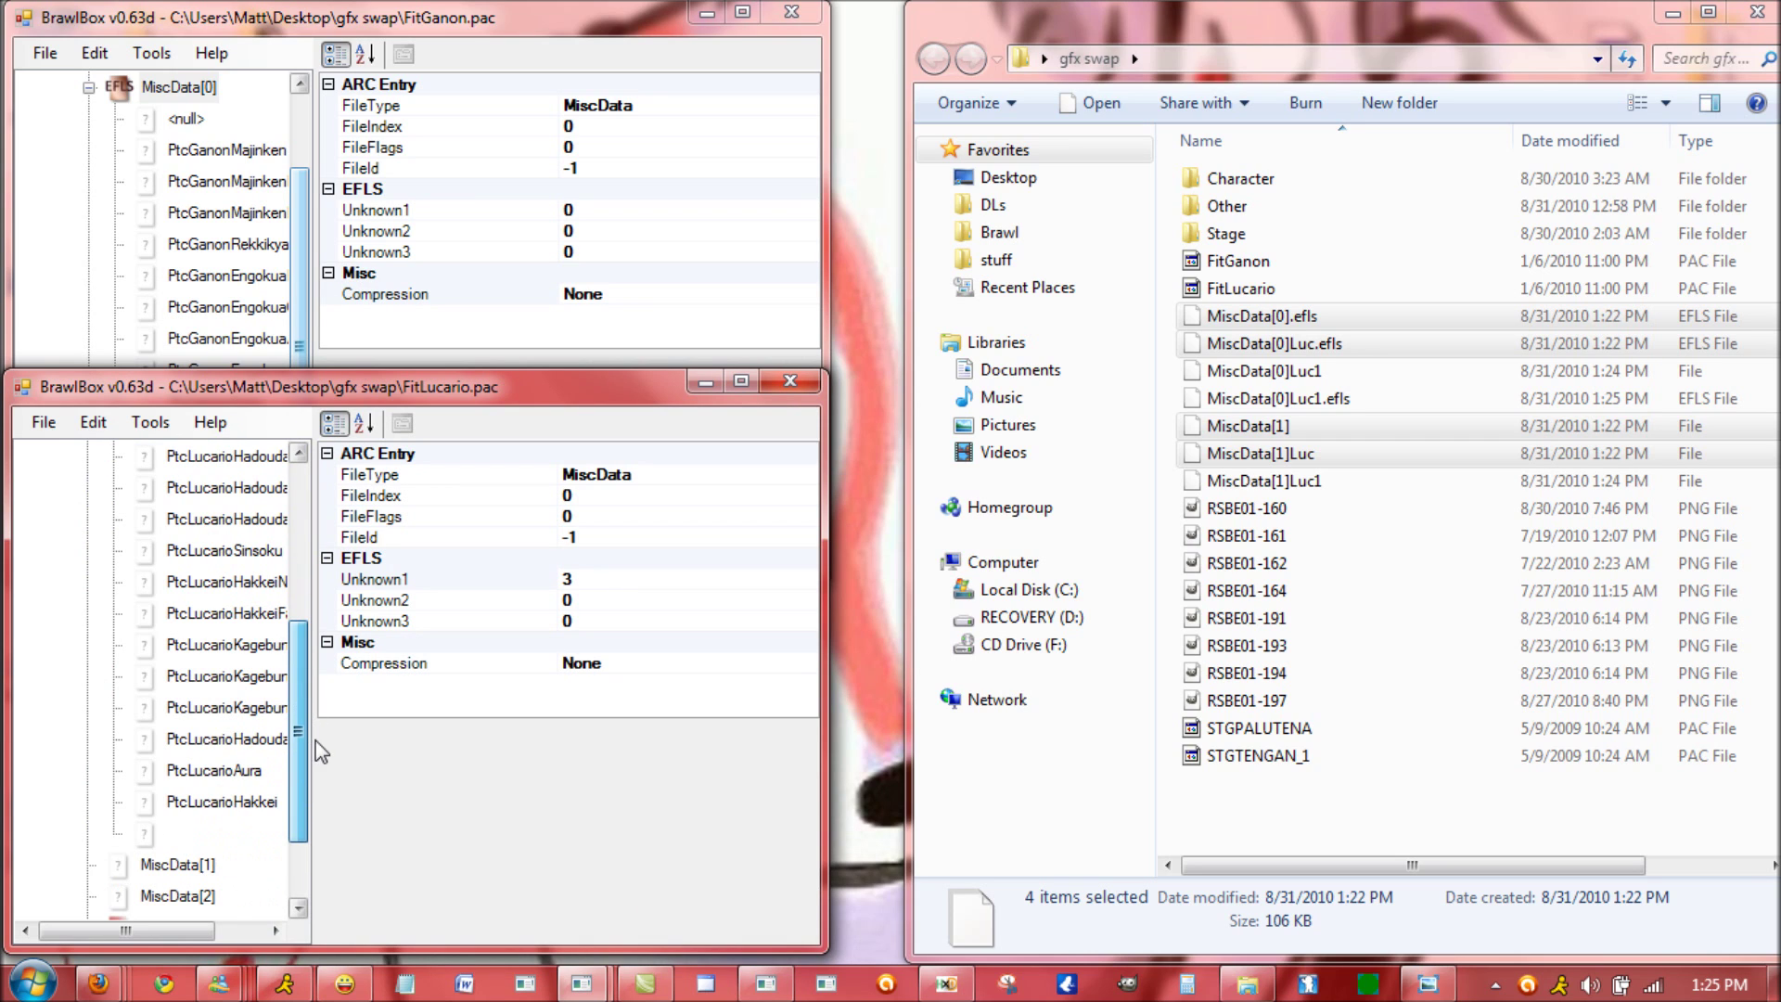
pyautogui.click(156, 836)
pyautogui.rightClick(160, 863)
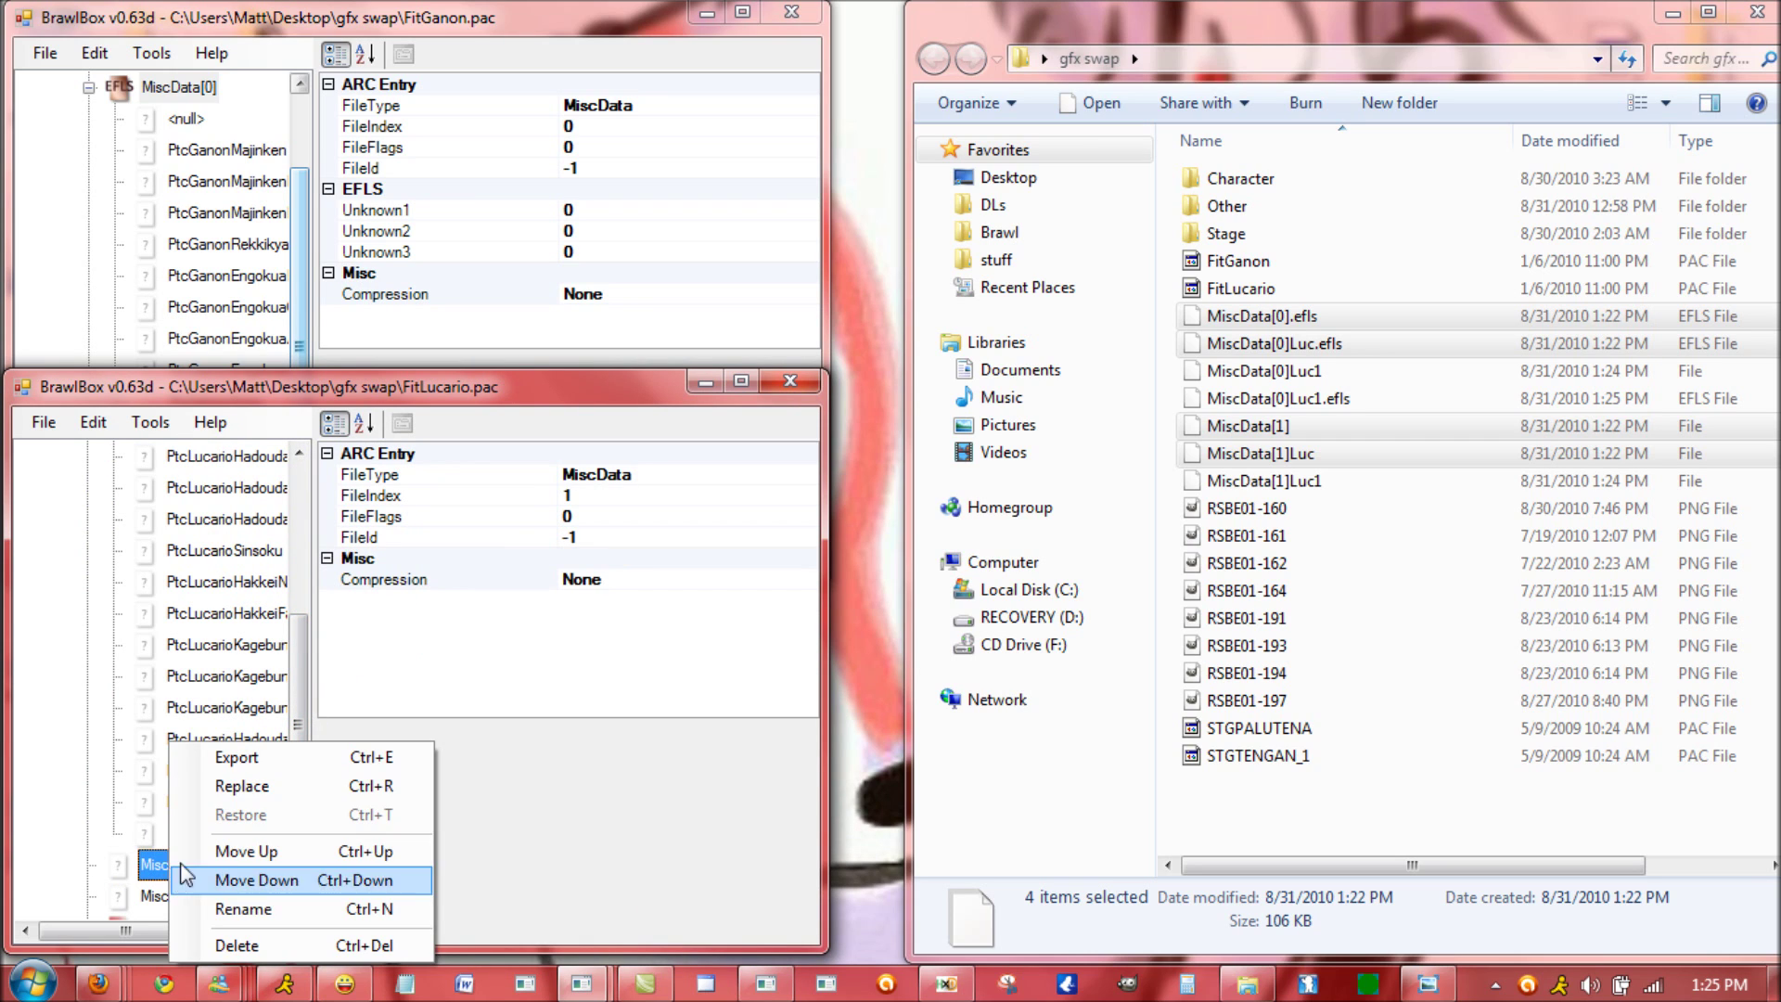
pyautogui.click(229, 800)
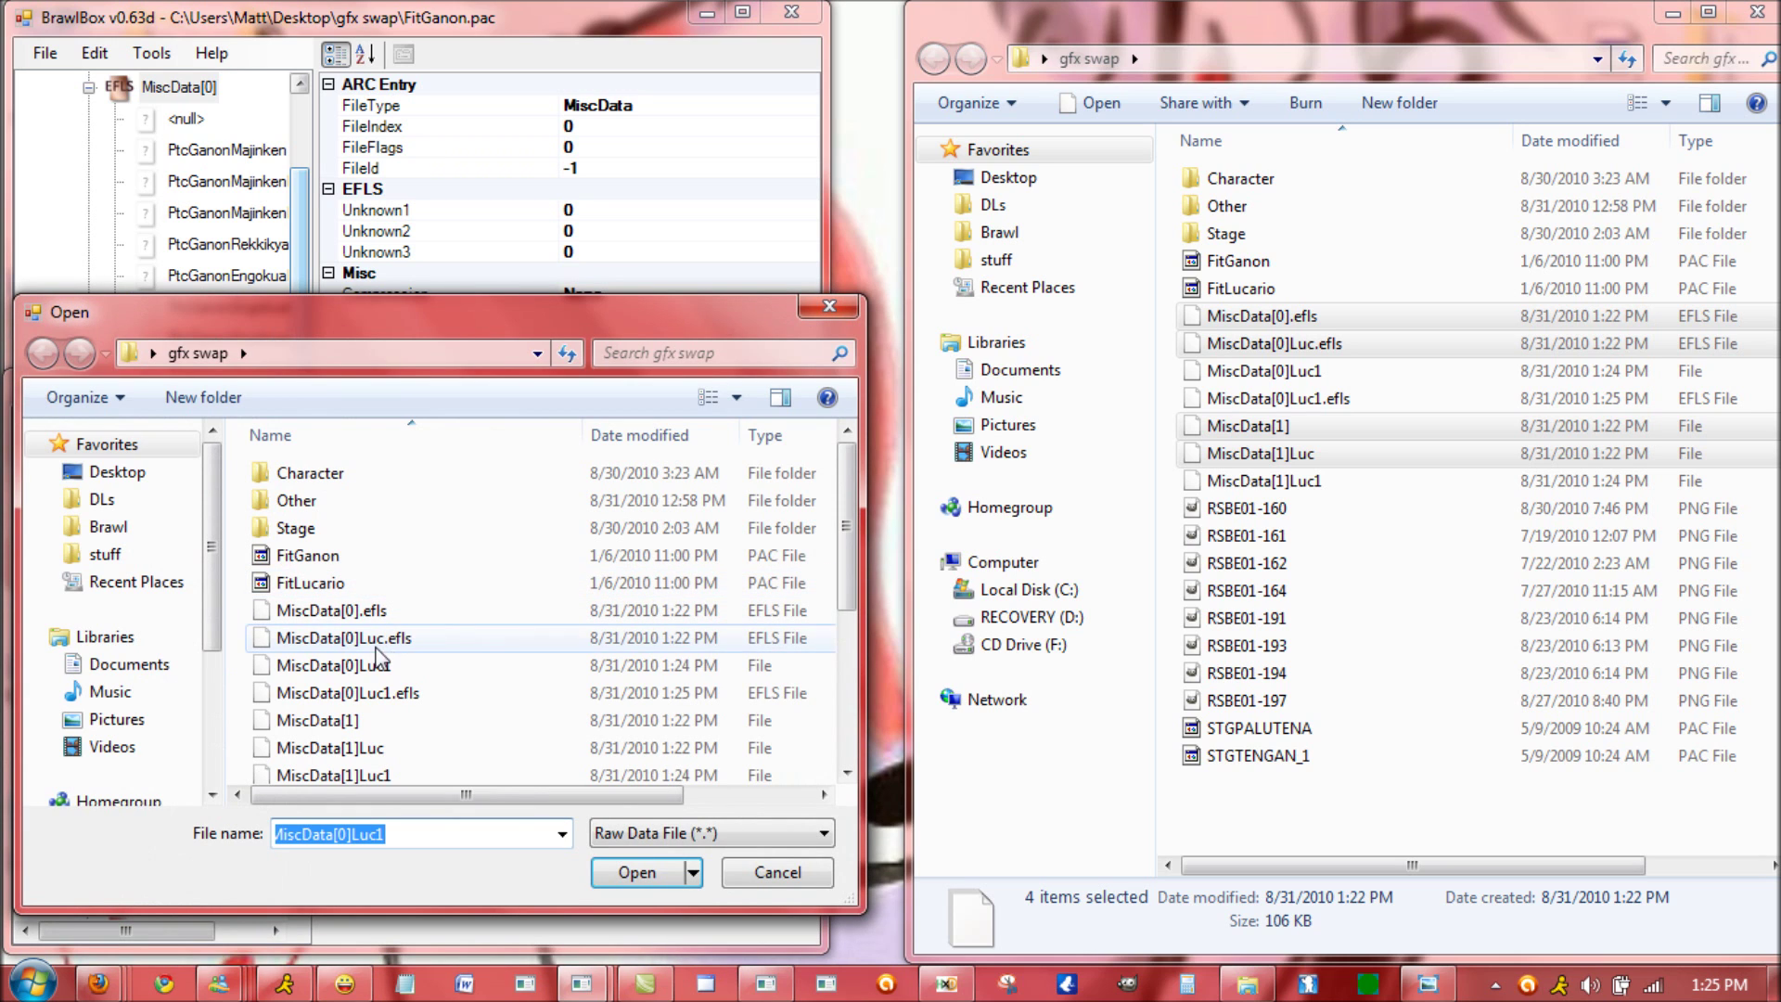
pyautogui.doubleClick(348, 777)
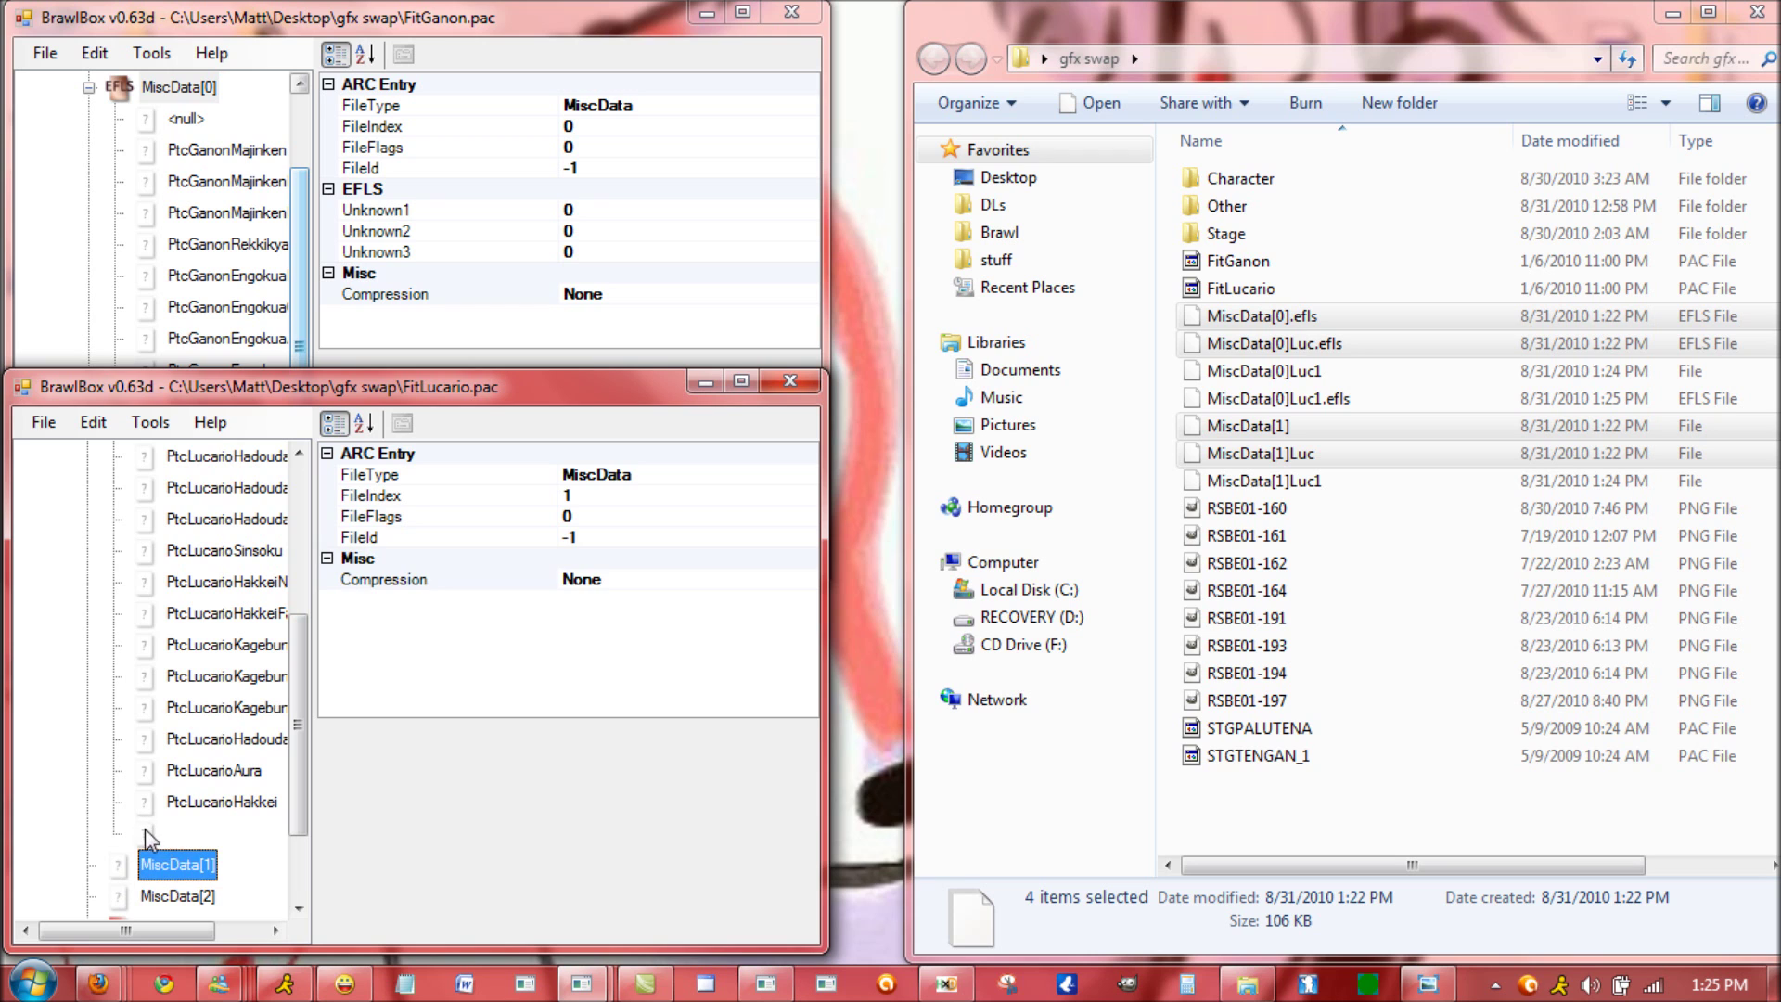
# - Inspect the blank last entry of Lucario's effect list, and view the game screenshots RSBE01-161 and RSBE01-162
pyautogui.click(144, 831)
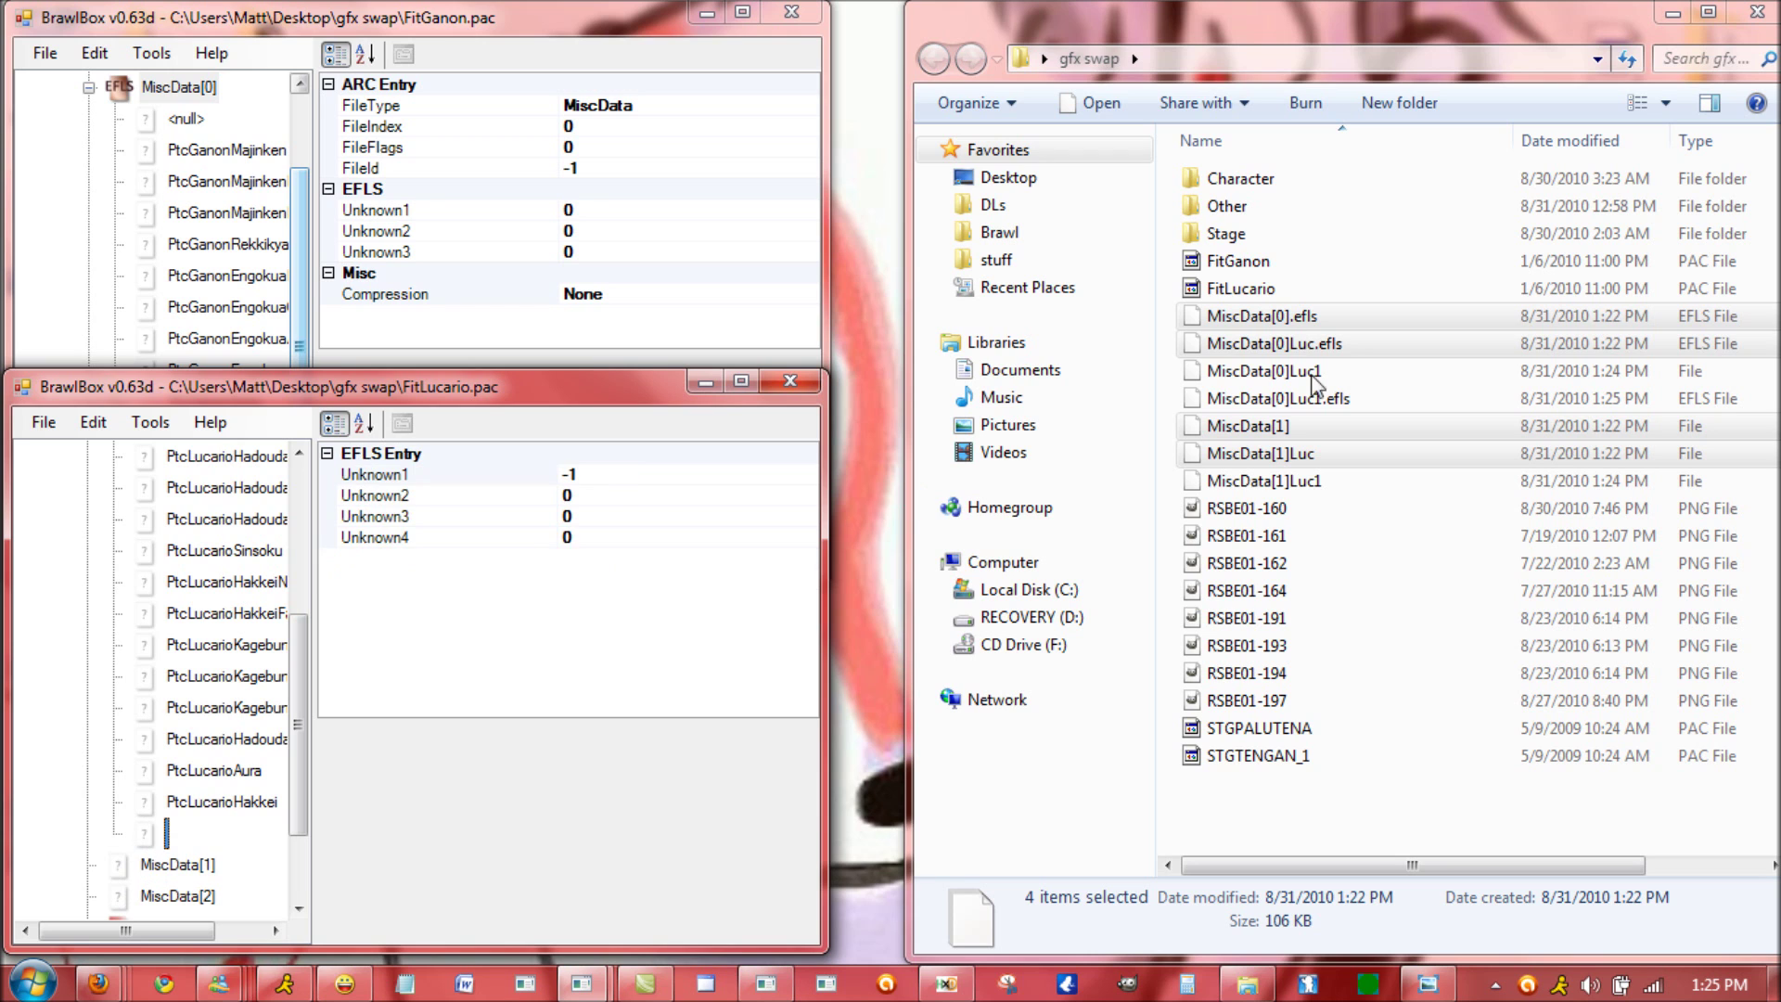
pyautogui.click(1440, 986)
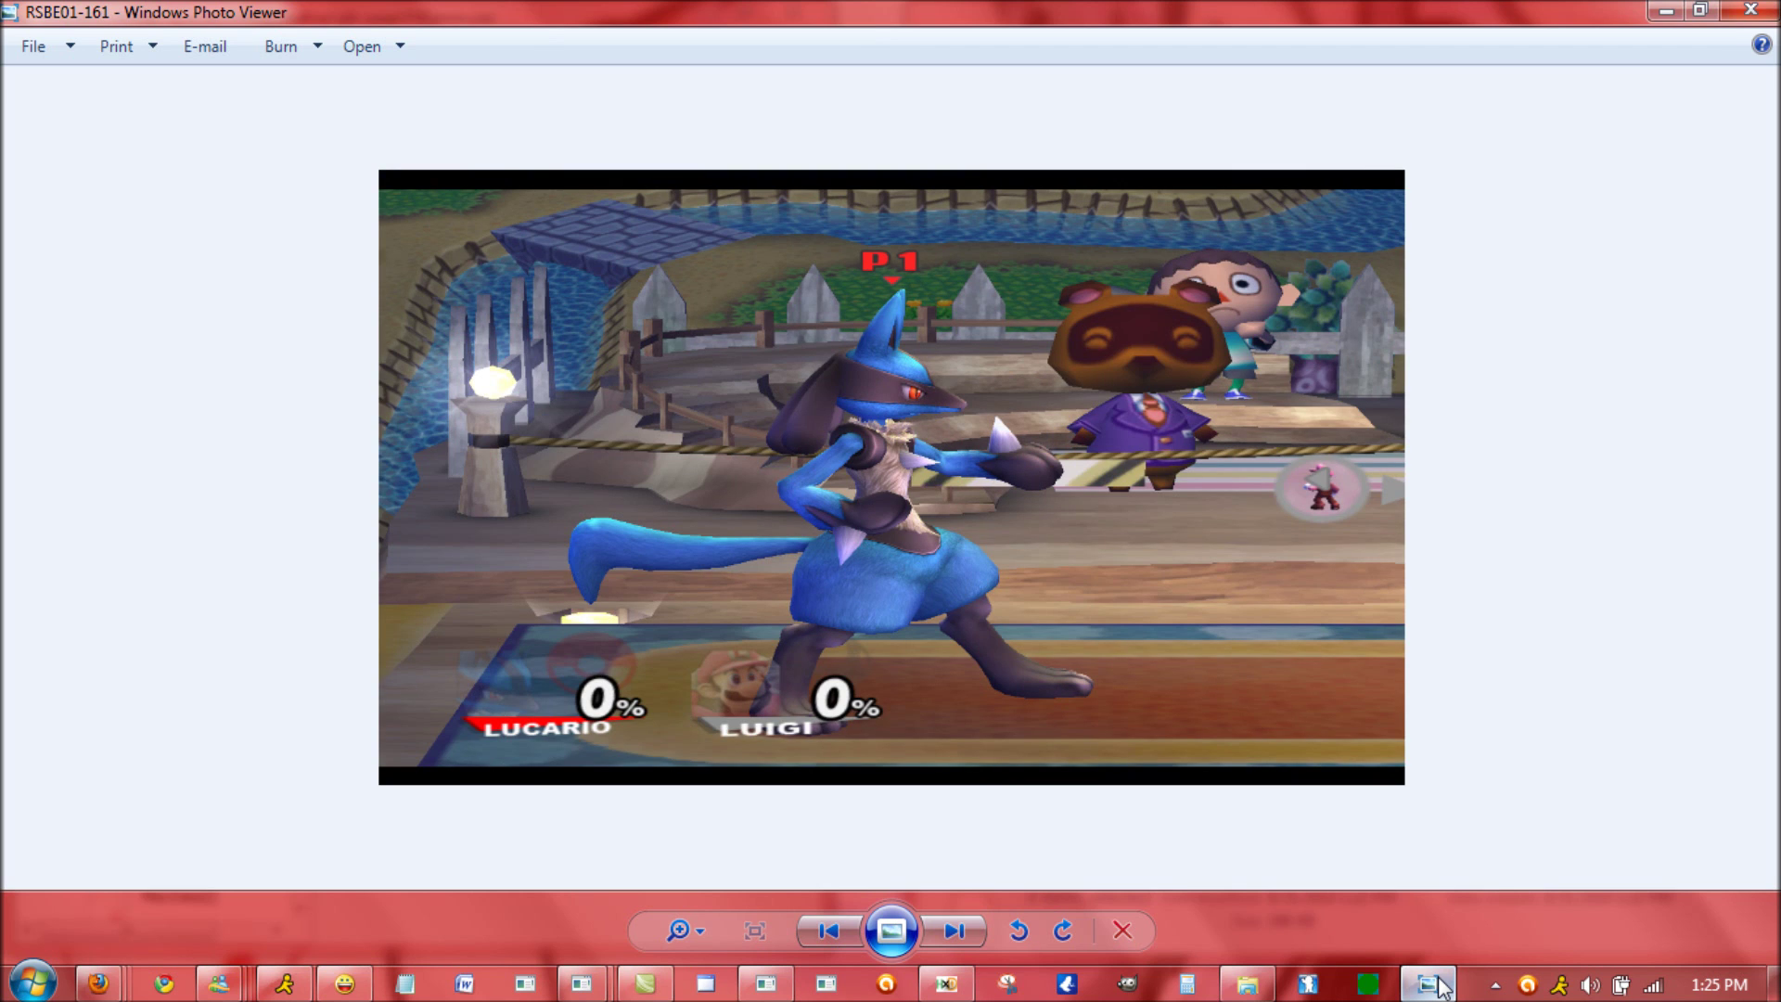
pyautogui.press('Right')
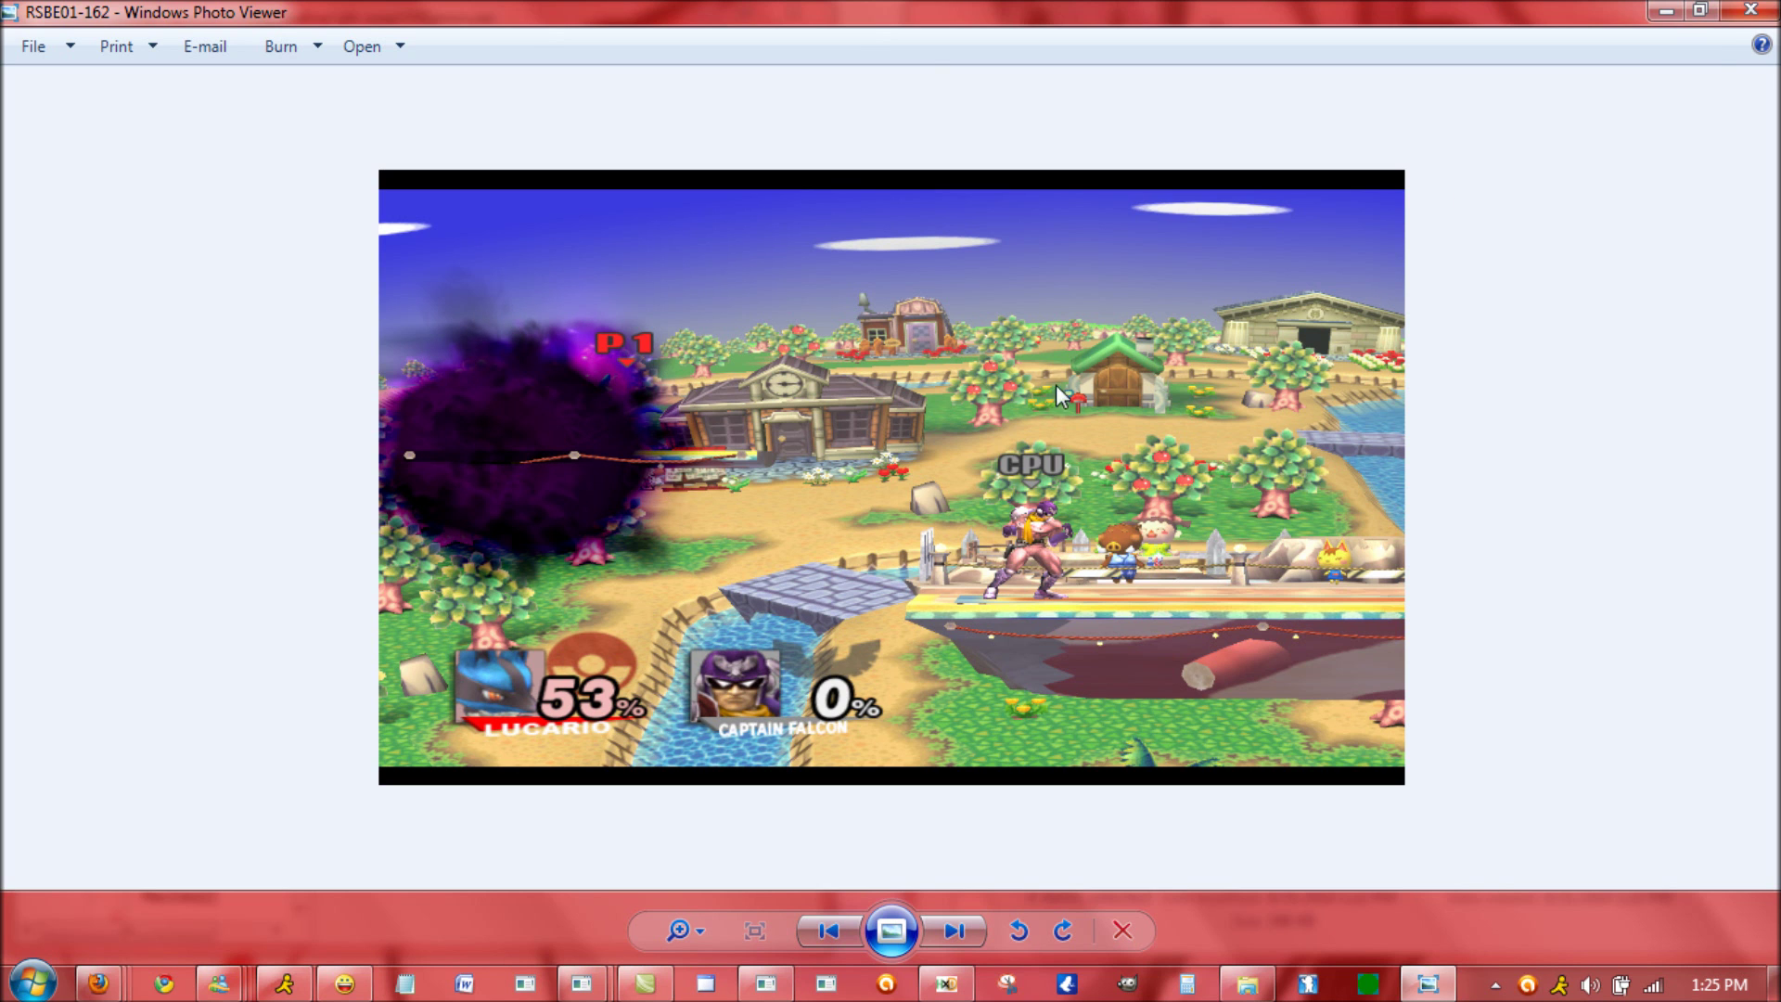
pyautogui.click(1666, 19)
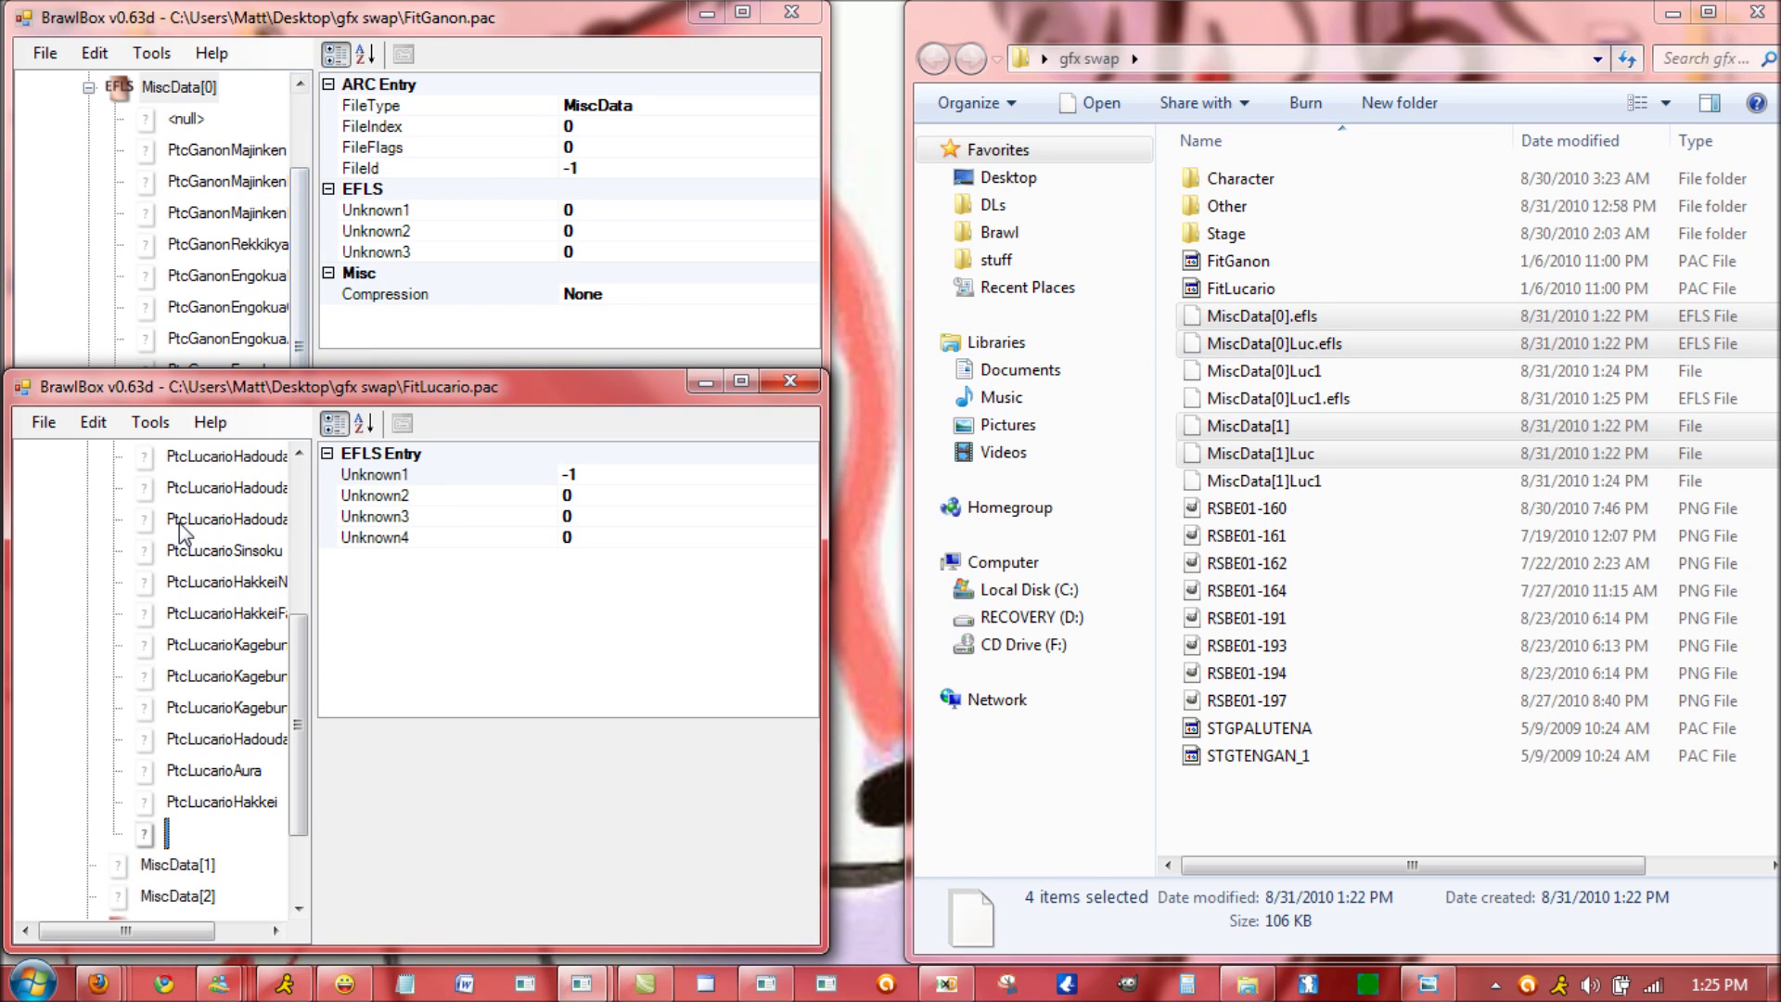
# - Collapse the MiscData[0] effect list under ef_lucario and replace it with Ganon's exported MiscData[0].efls
pyautogui.moveTo(298, 686); pyautogui.dragTo(299, 533)
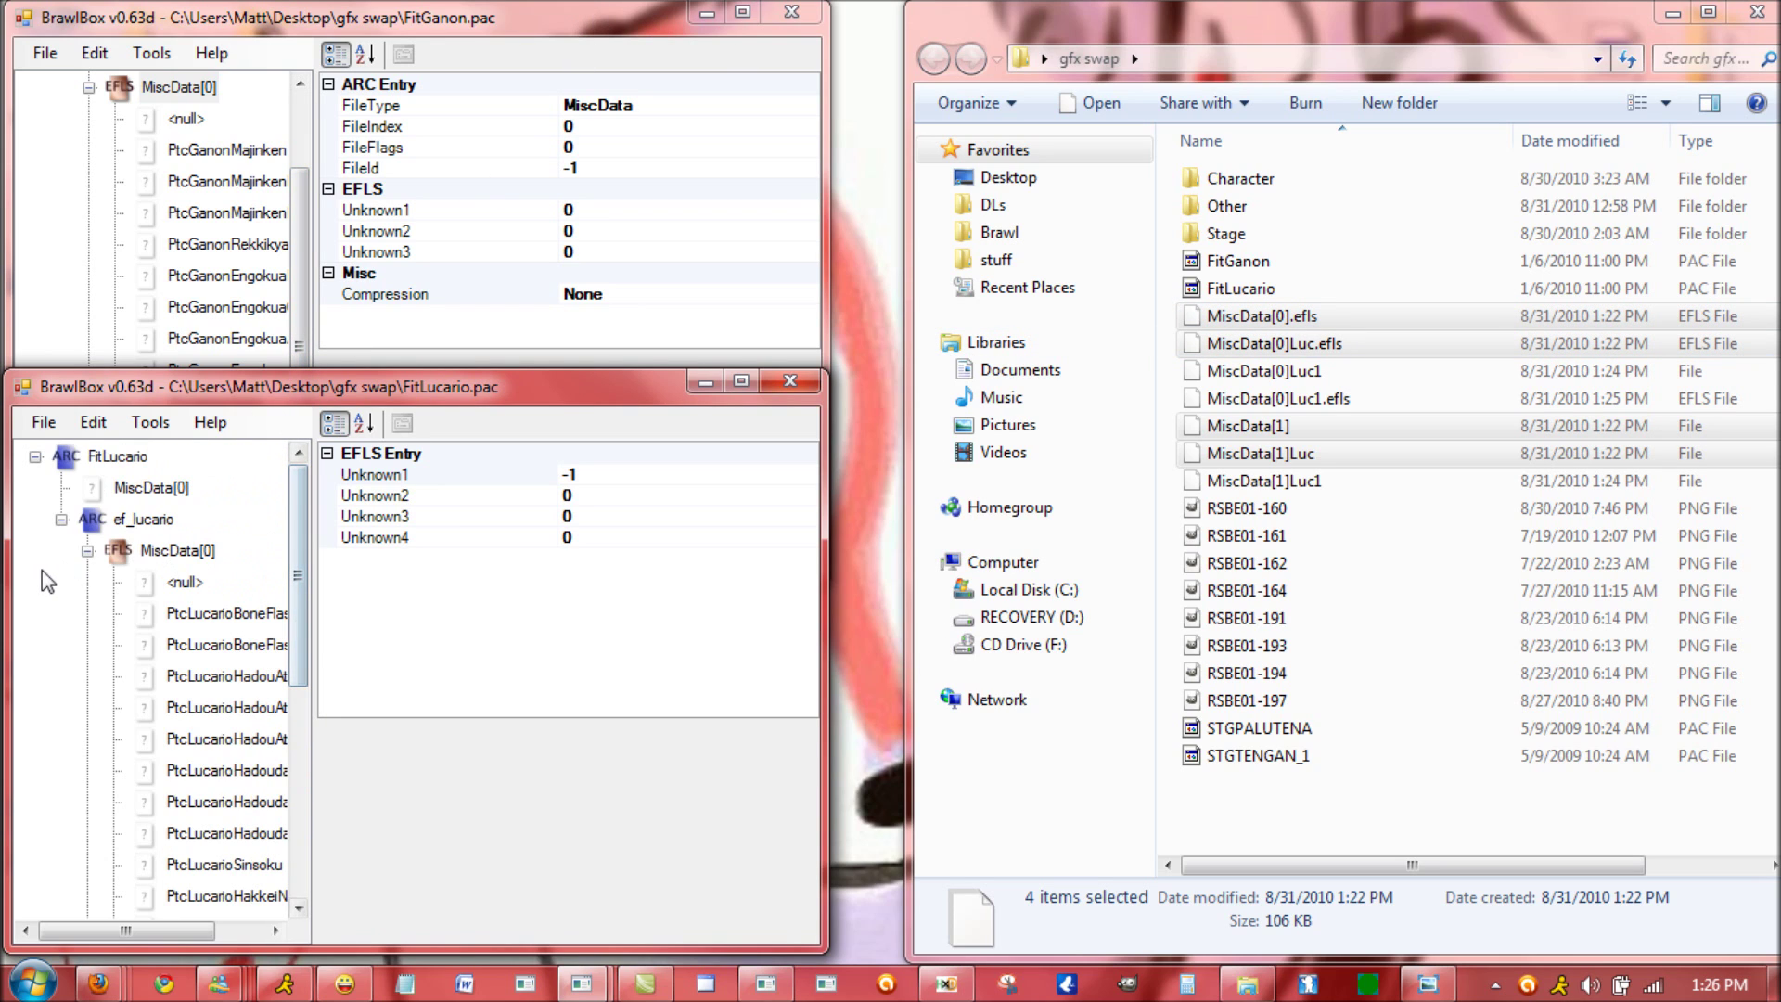
pyautogui.click(88, 550)
pyautogui.rightClick(146, 554)
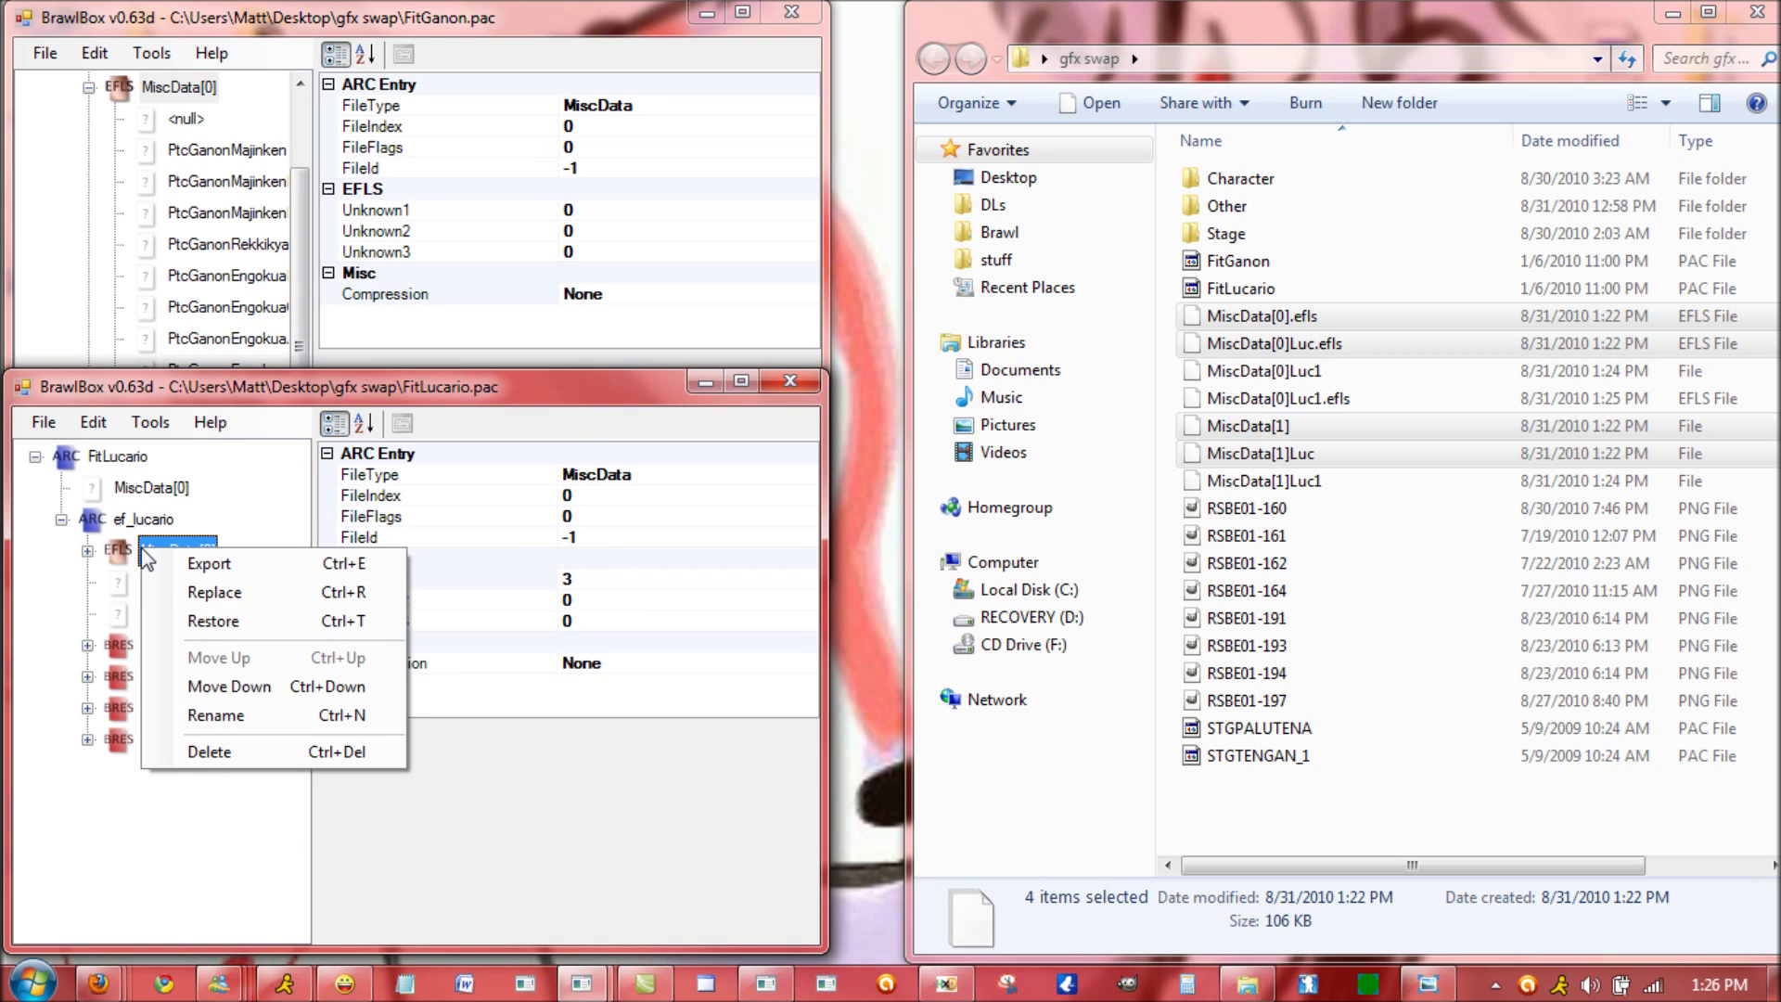
pyautogui.click(207, 593)
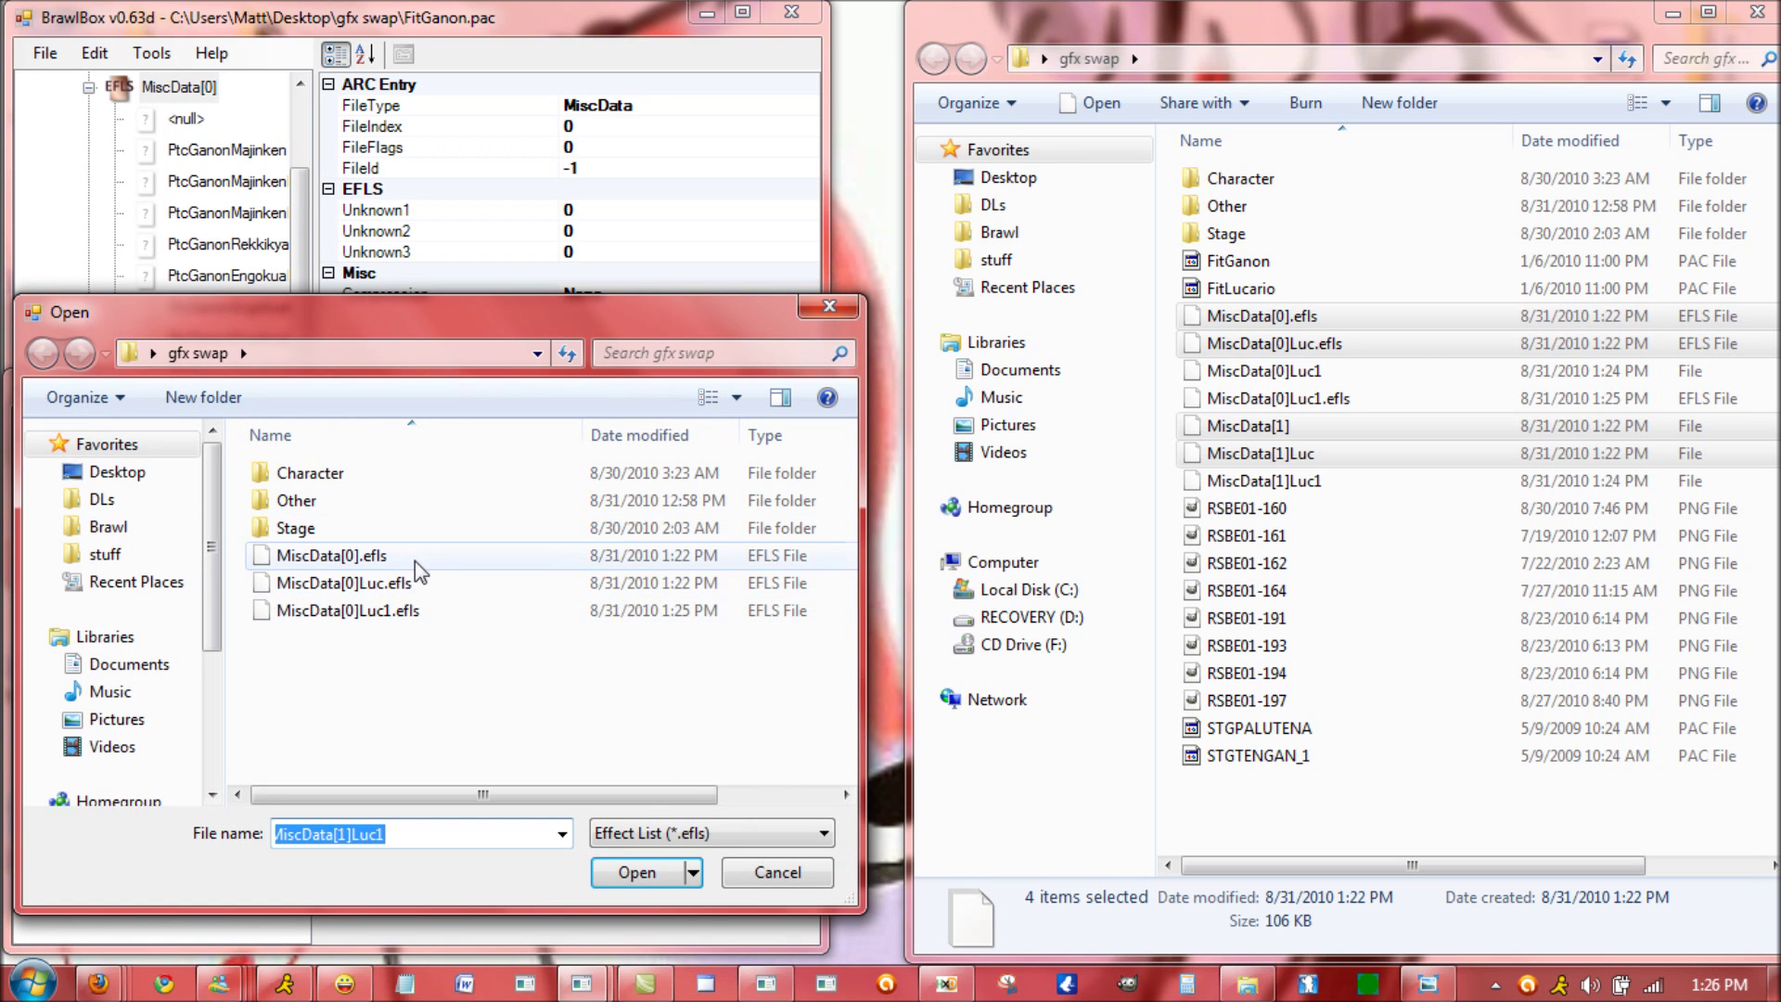
pyautogui.doubleClick(390, 554)
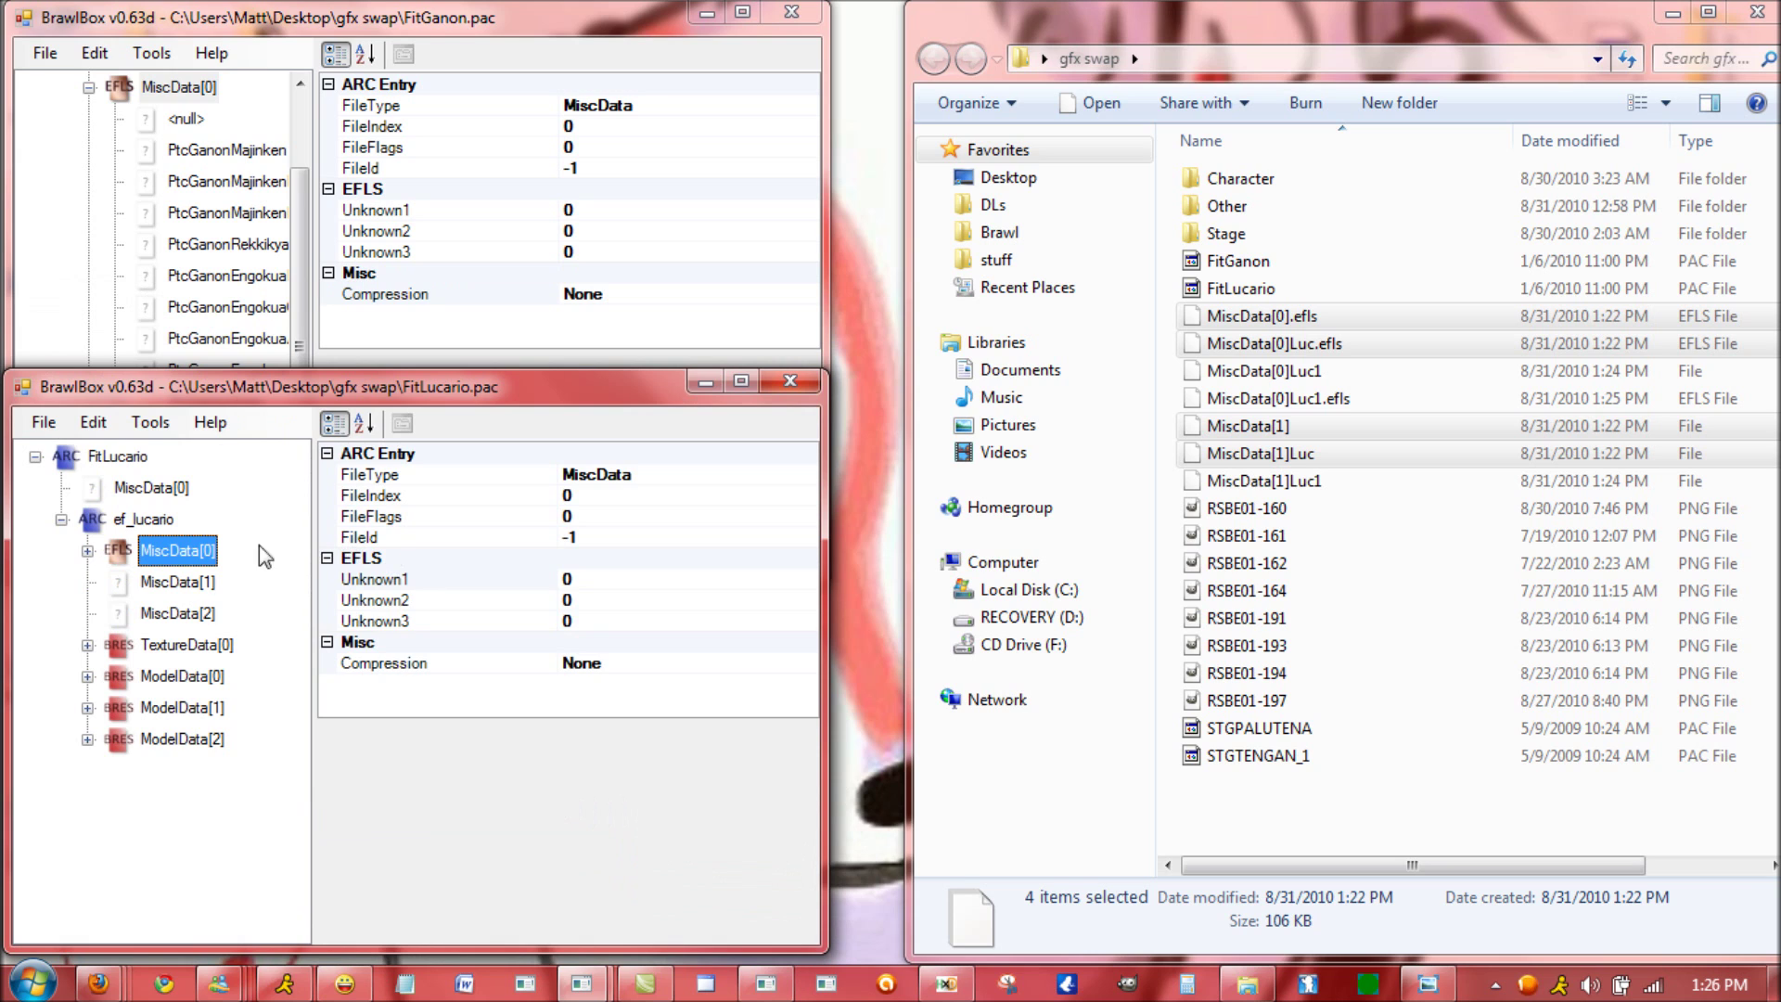
# - Replace MiscData[1] under ef_lucario with Ganon's exported MiscData[1] file
pyautogui.rightClick(158, 581)
pyautogui.click(345, 624)
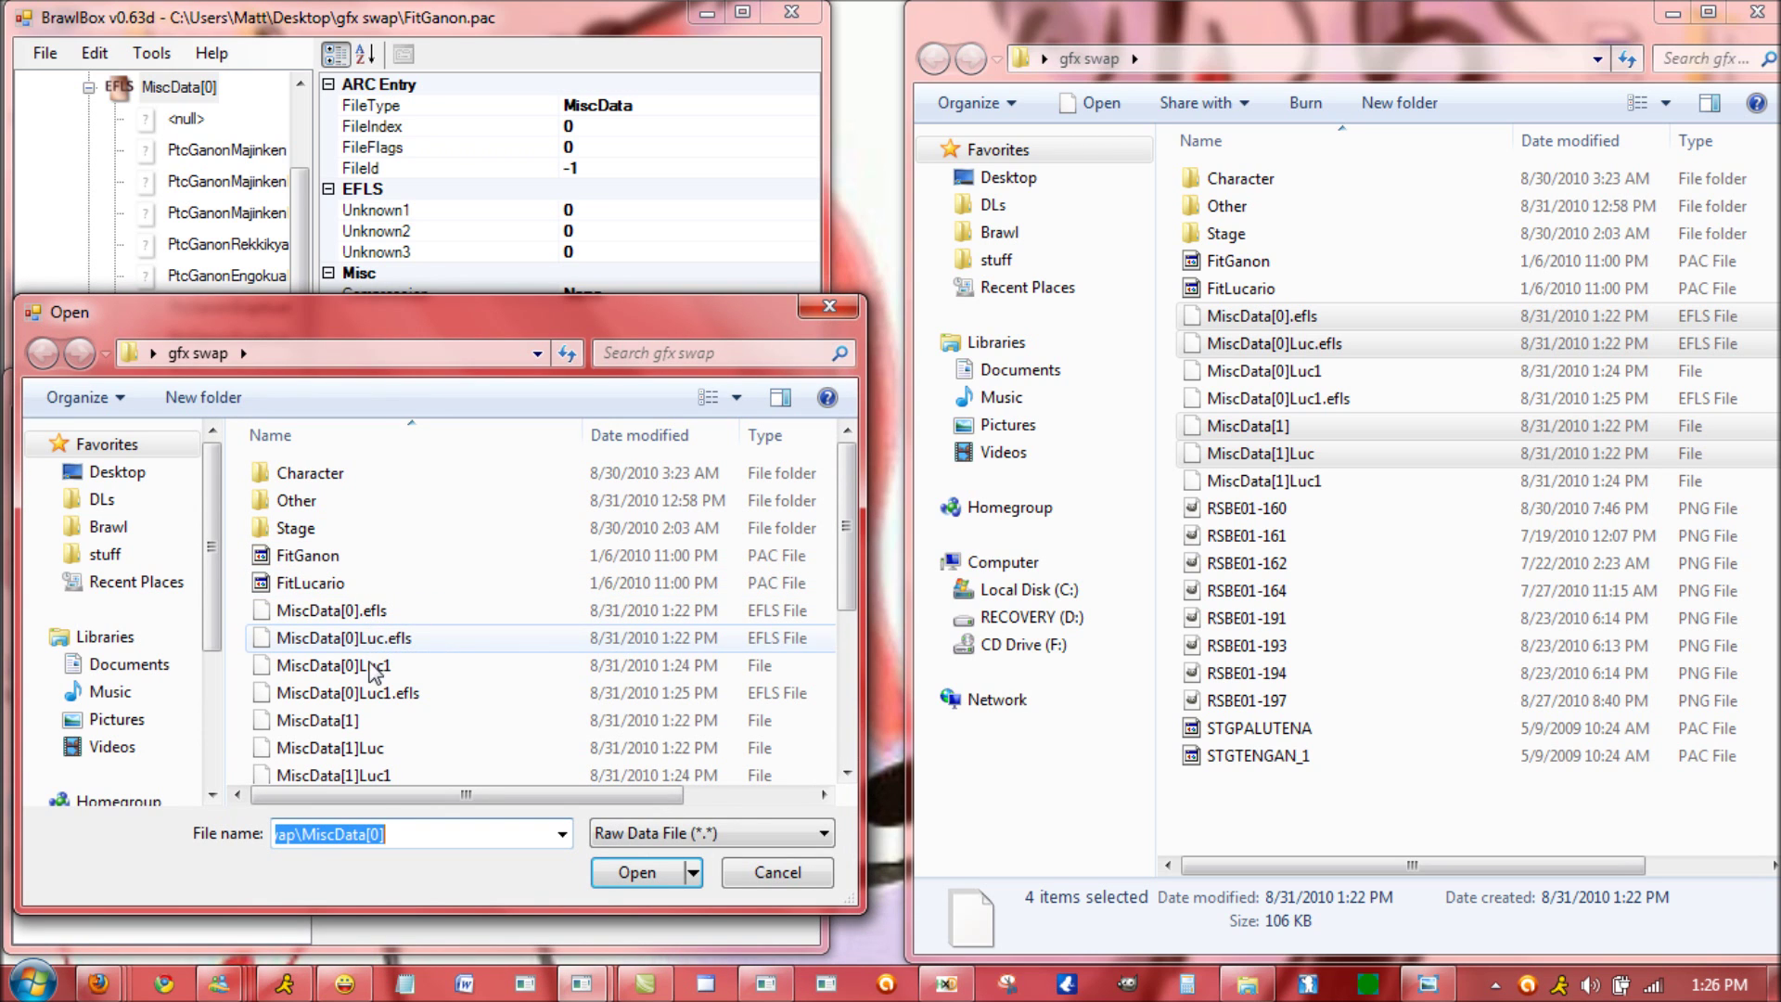
pyautogui.doubleClick(357, 720)
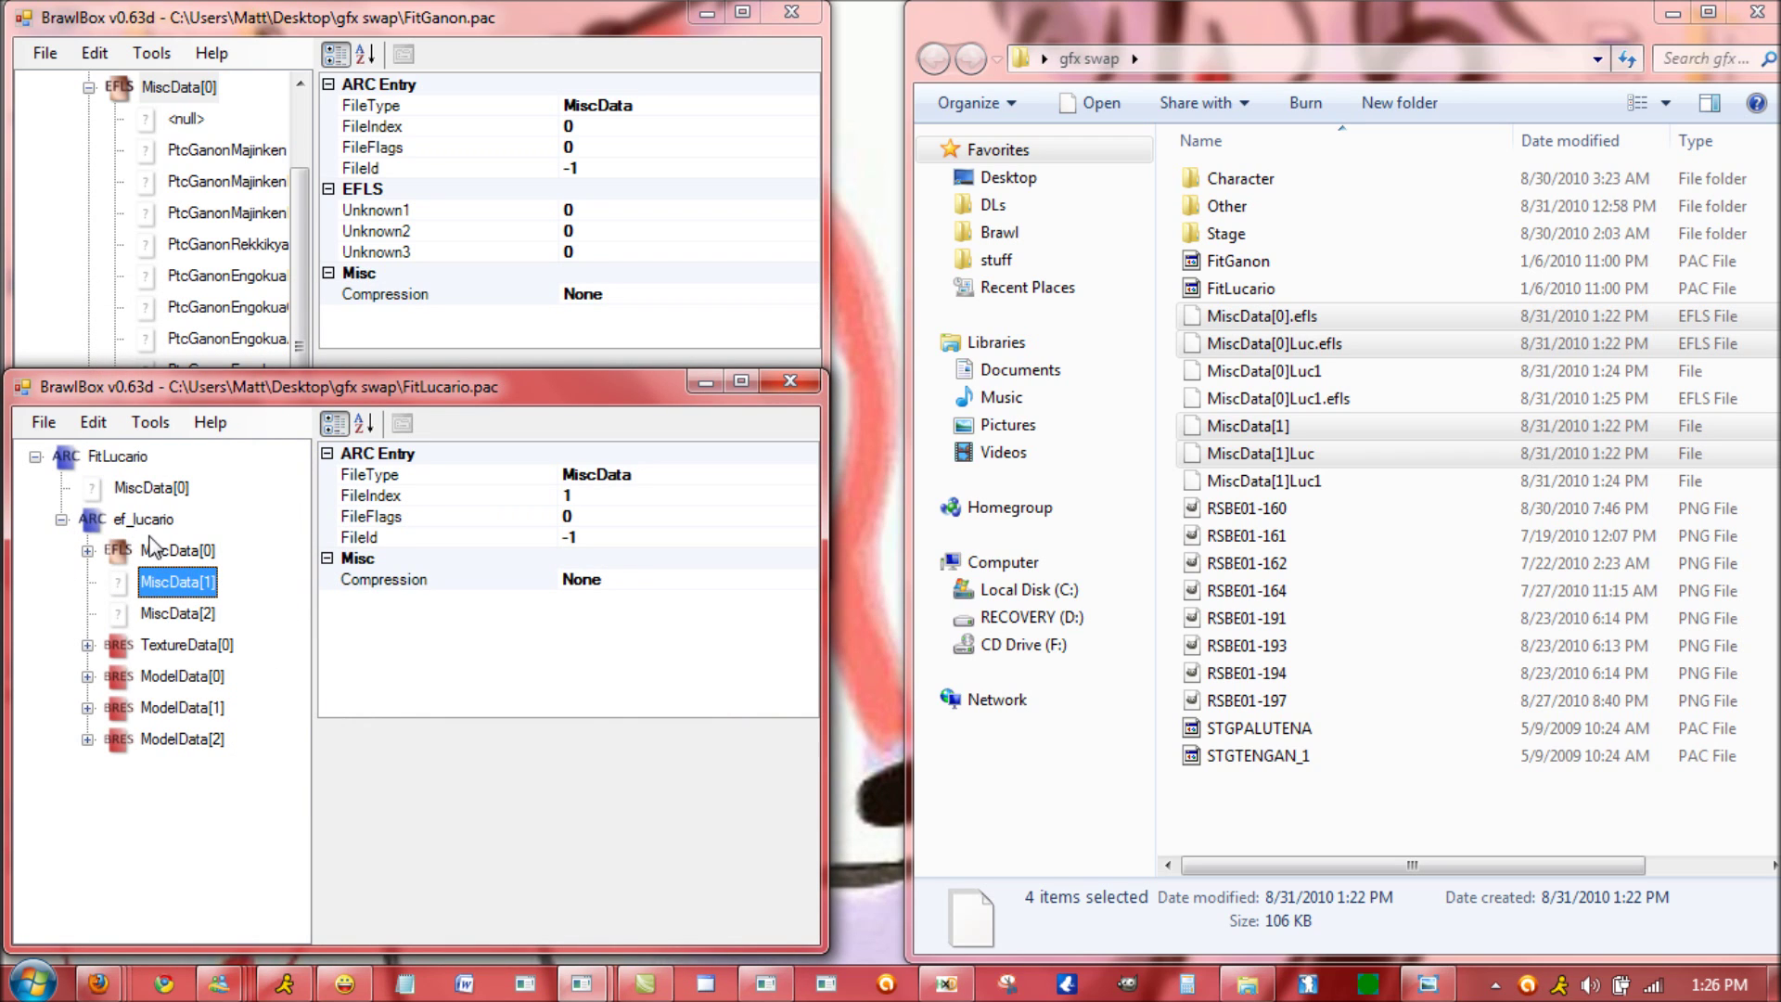
# - Expand MiscData[0] under ef_lucario and look through its effect entries, selecting the first PtcGanonMajinken entry
pyautogui.click(87, 550)
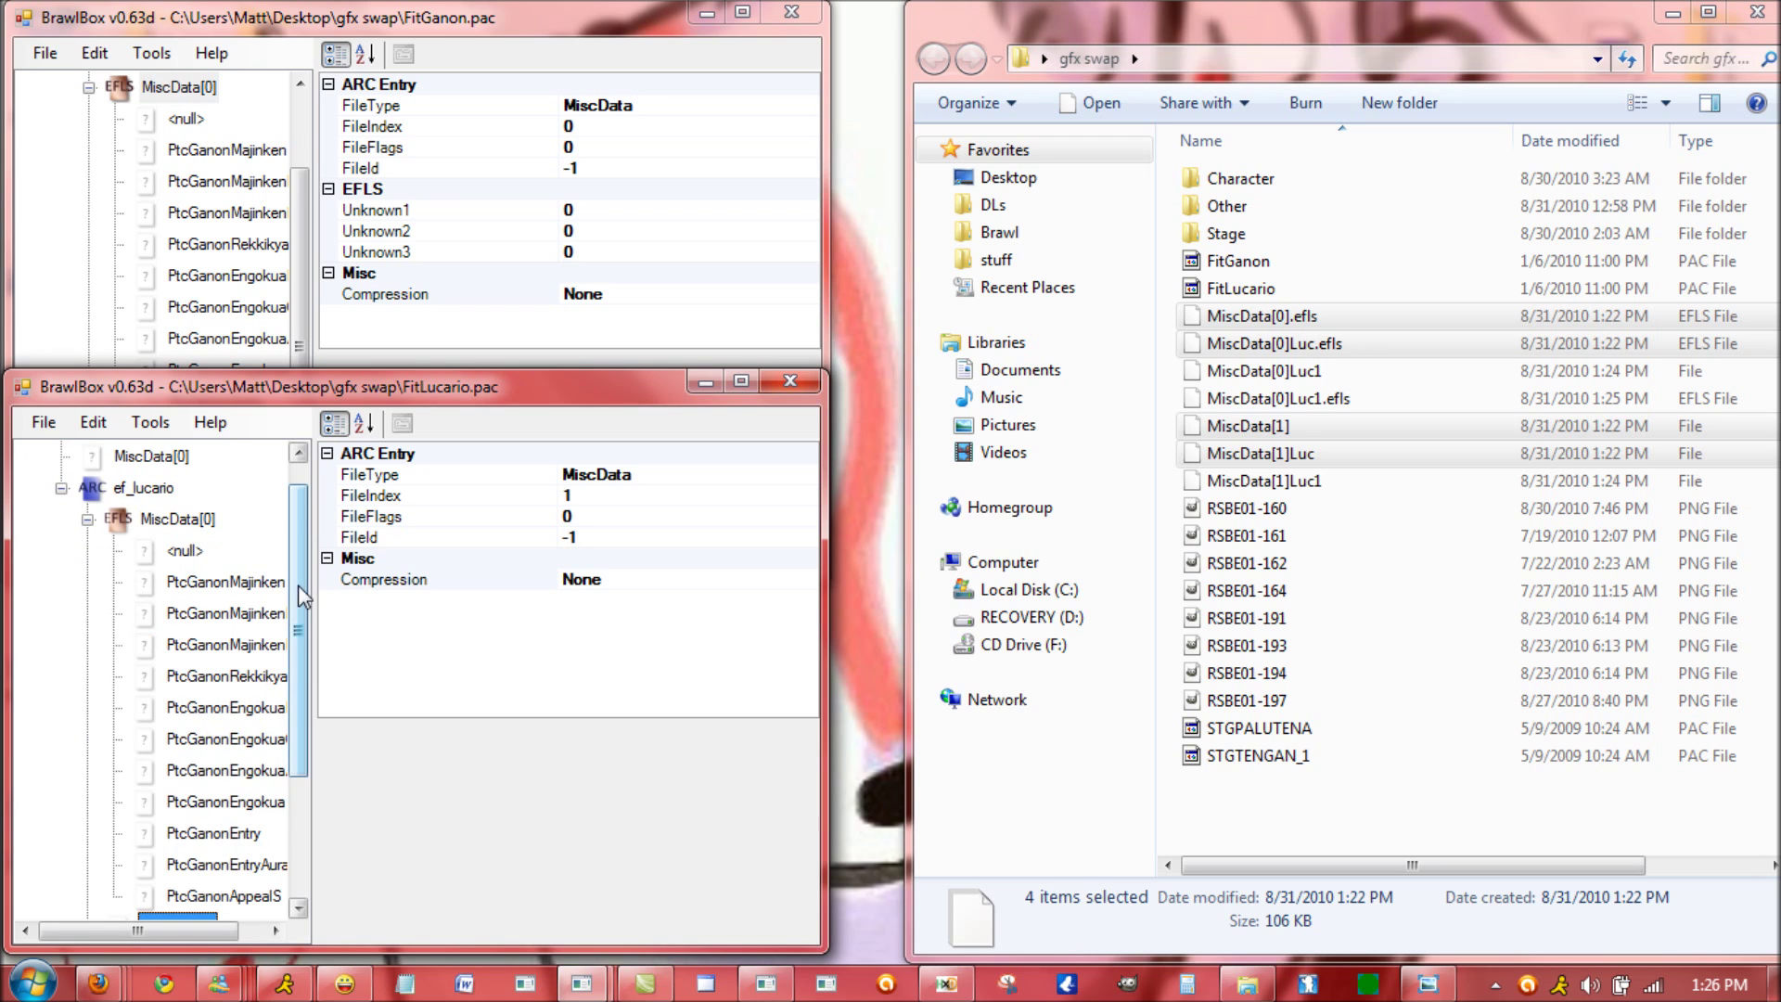
pyautogui.moveTo(298, 584)
pyautogui.mouseDown()
pyautogui.moveTo(327, 718)
pyautogui.moveTo(318, 556)
pyautogui.mouseUp()
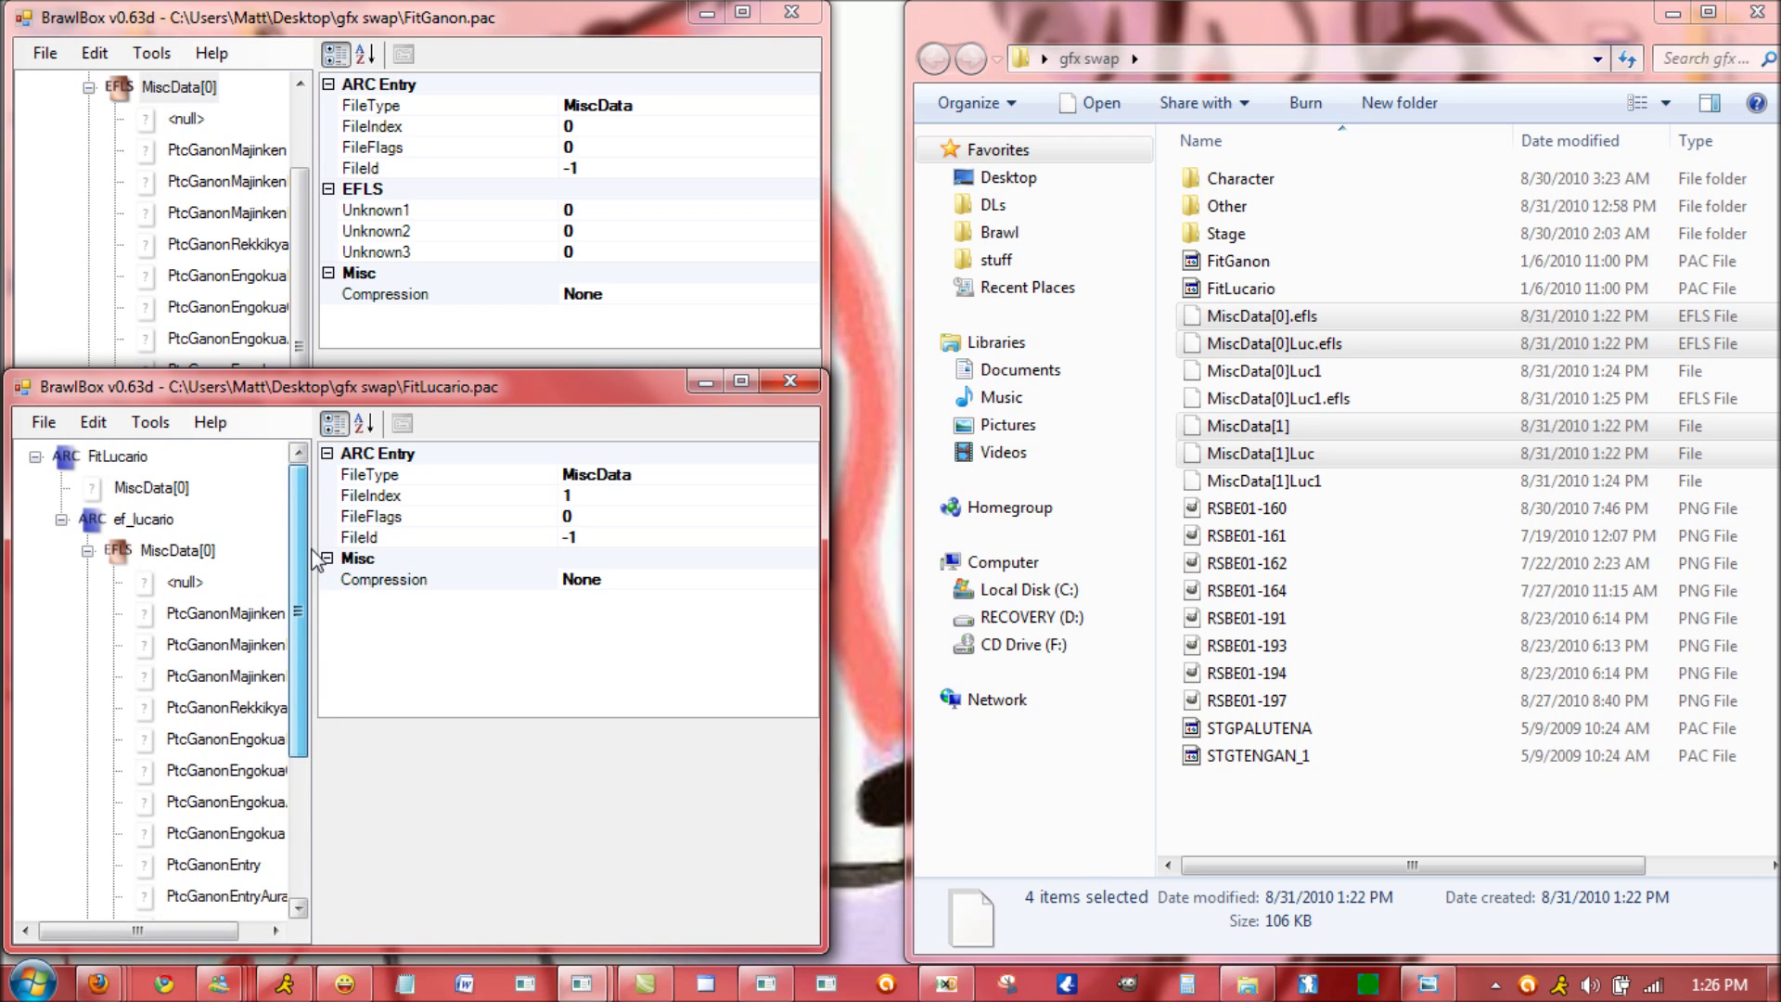
pyautogui.click(237, 614)
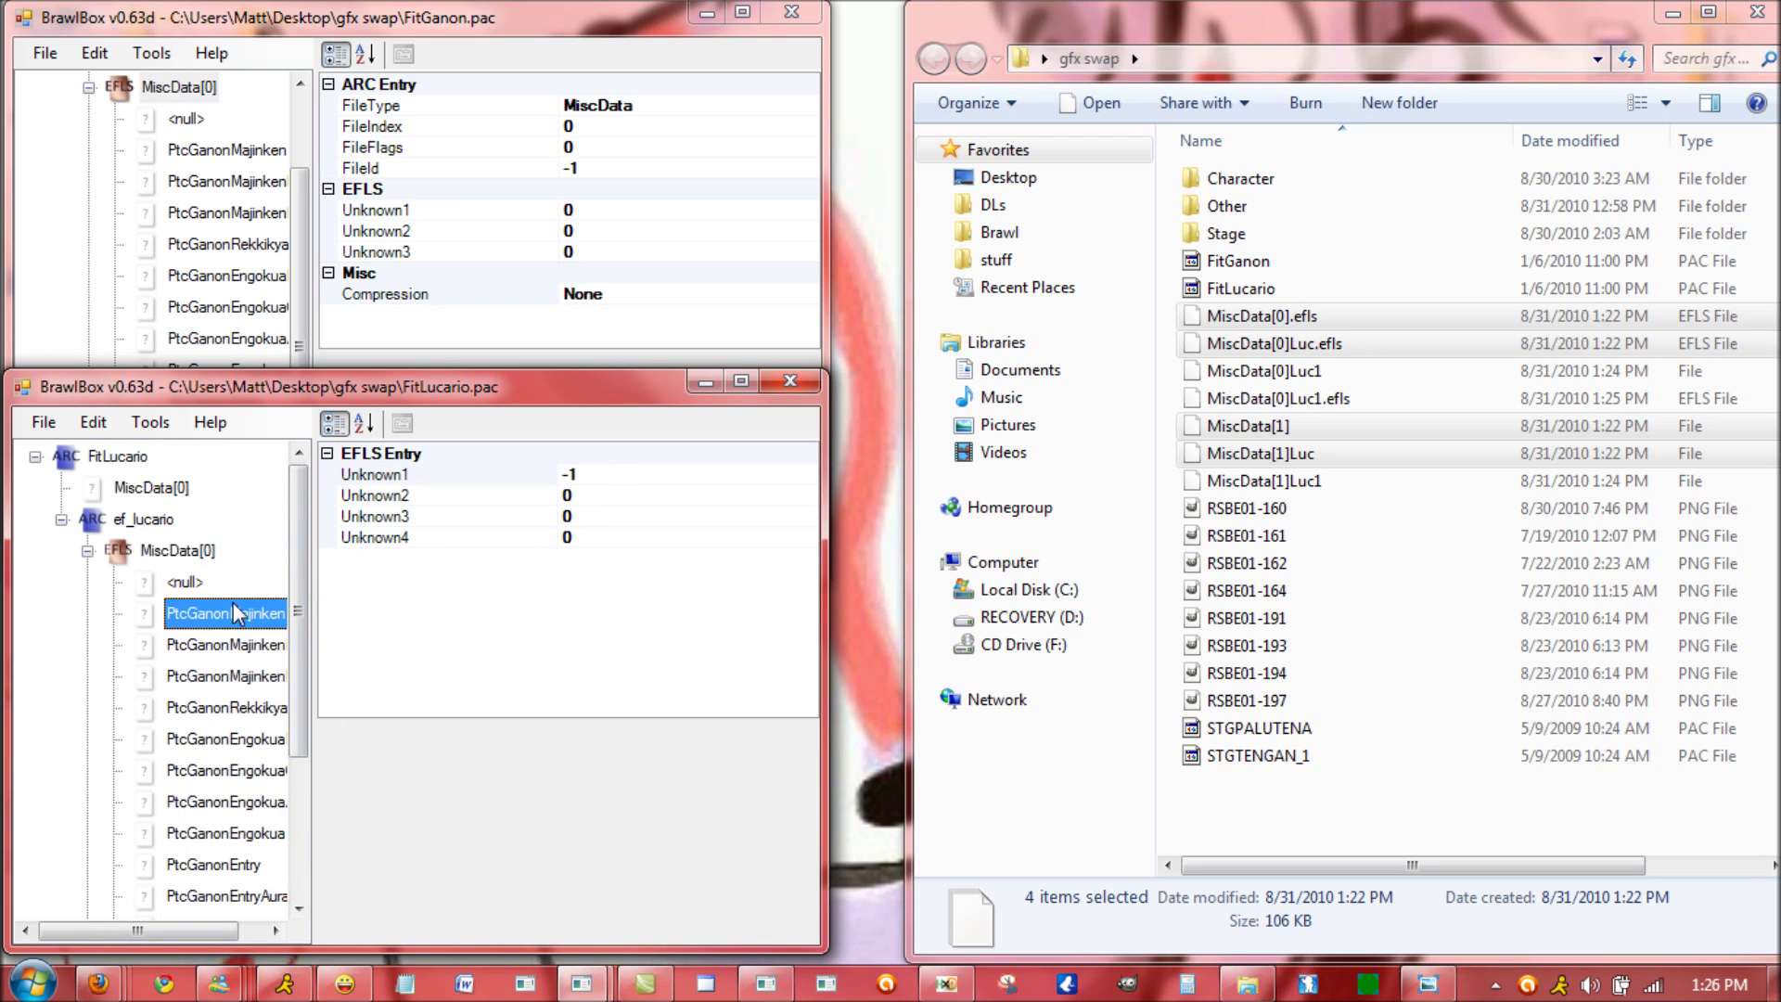
pyautogui.click(45, 425)
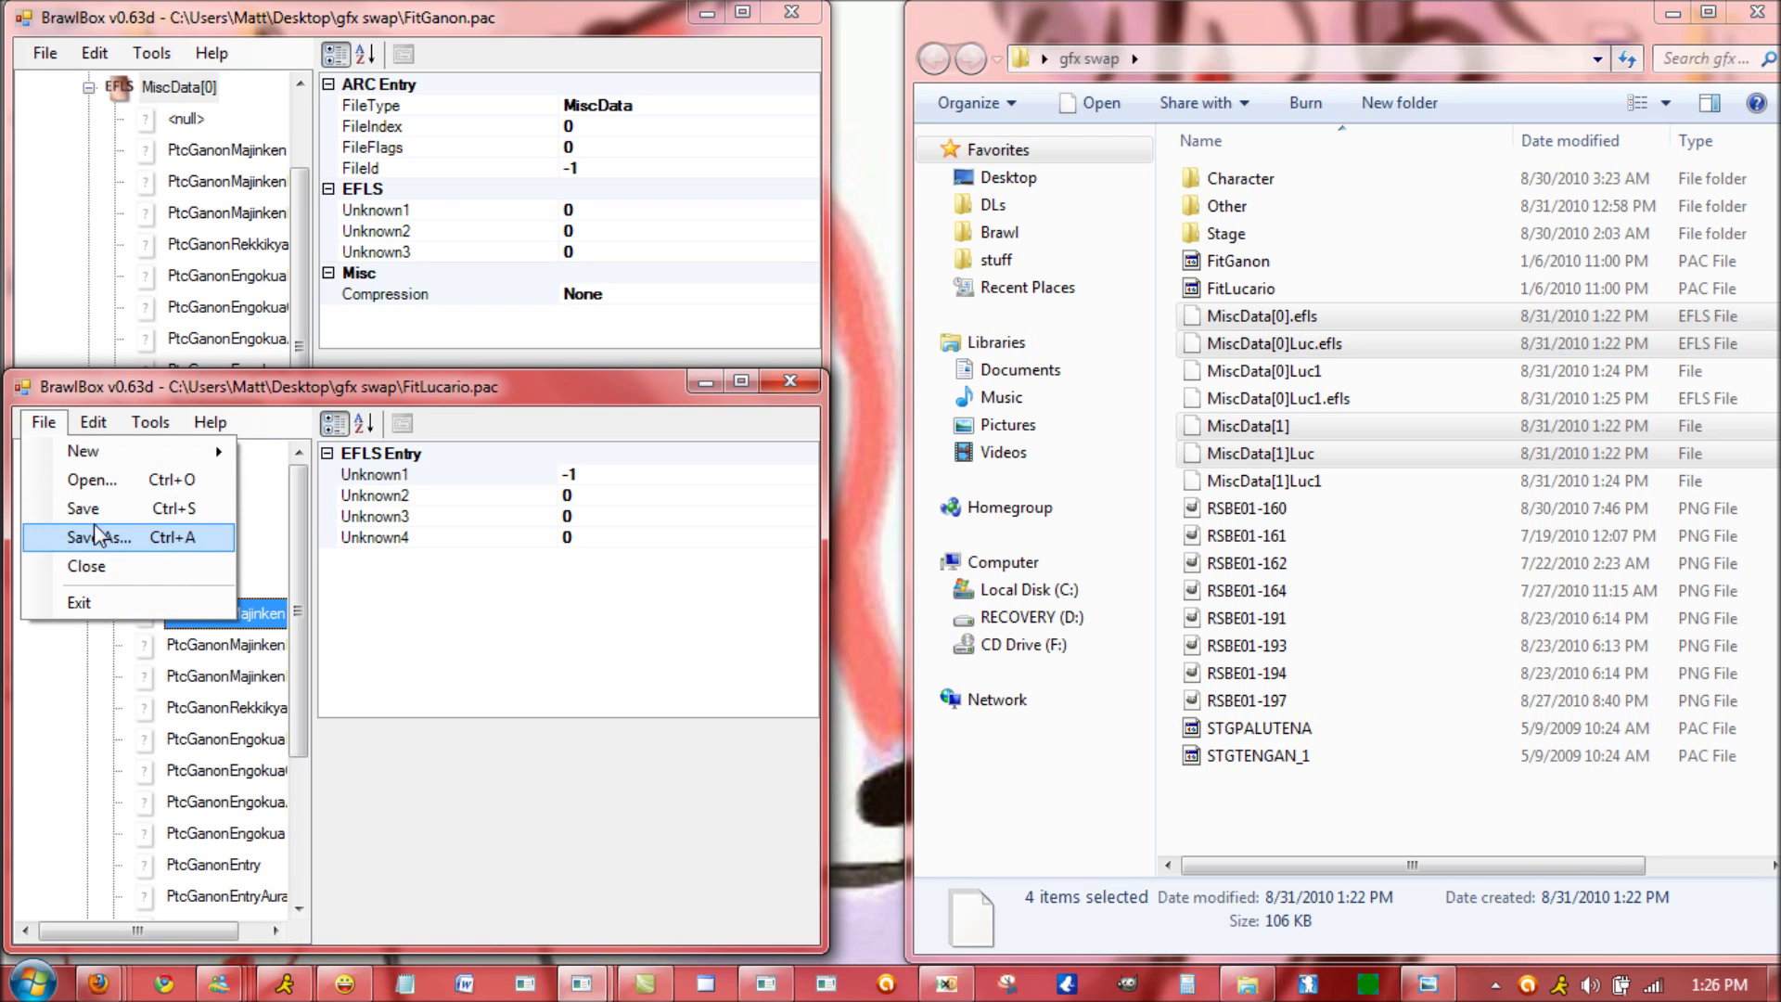
pyautogui.click(339, 765)
pyautogui.scroll(-2, 334, 779)
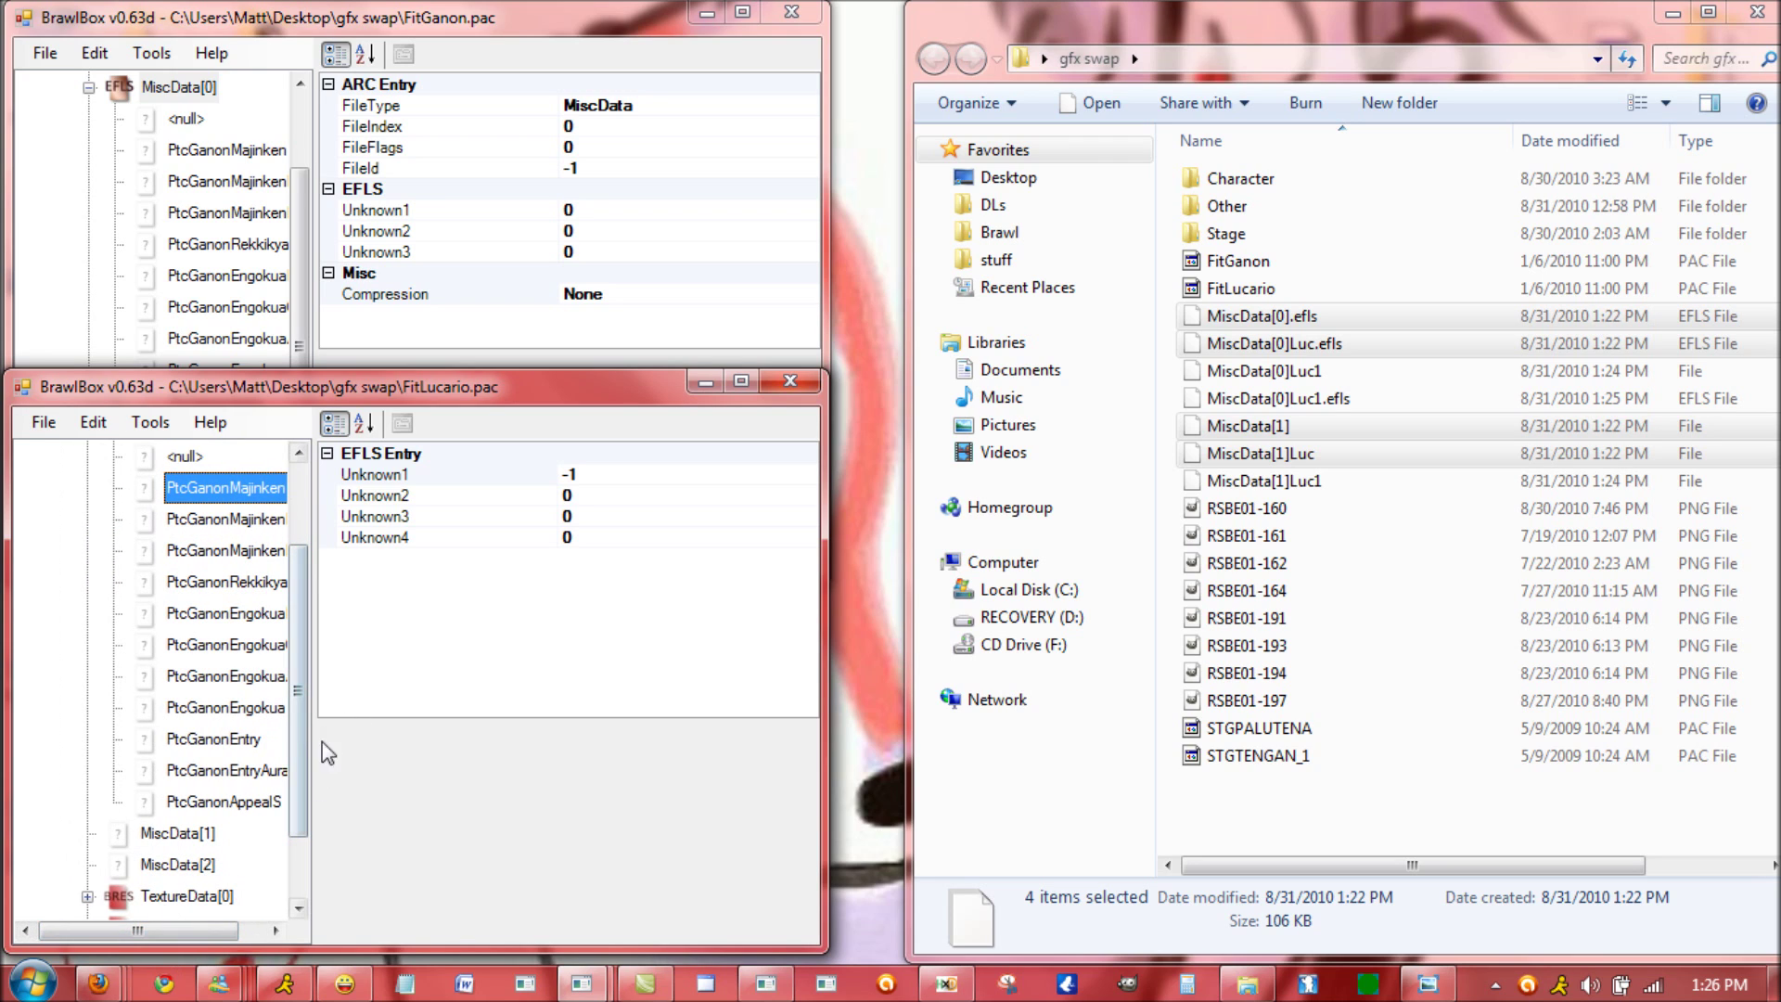
# - Save the modified Lucario archive under the new name FitLucarioTest as a PAC archive in the gfx swap folder, and close its window
pyautogui.click(44, 422)
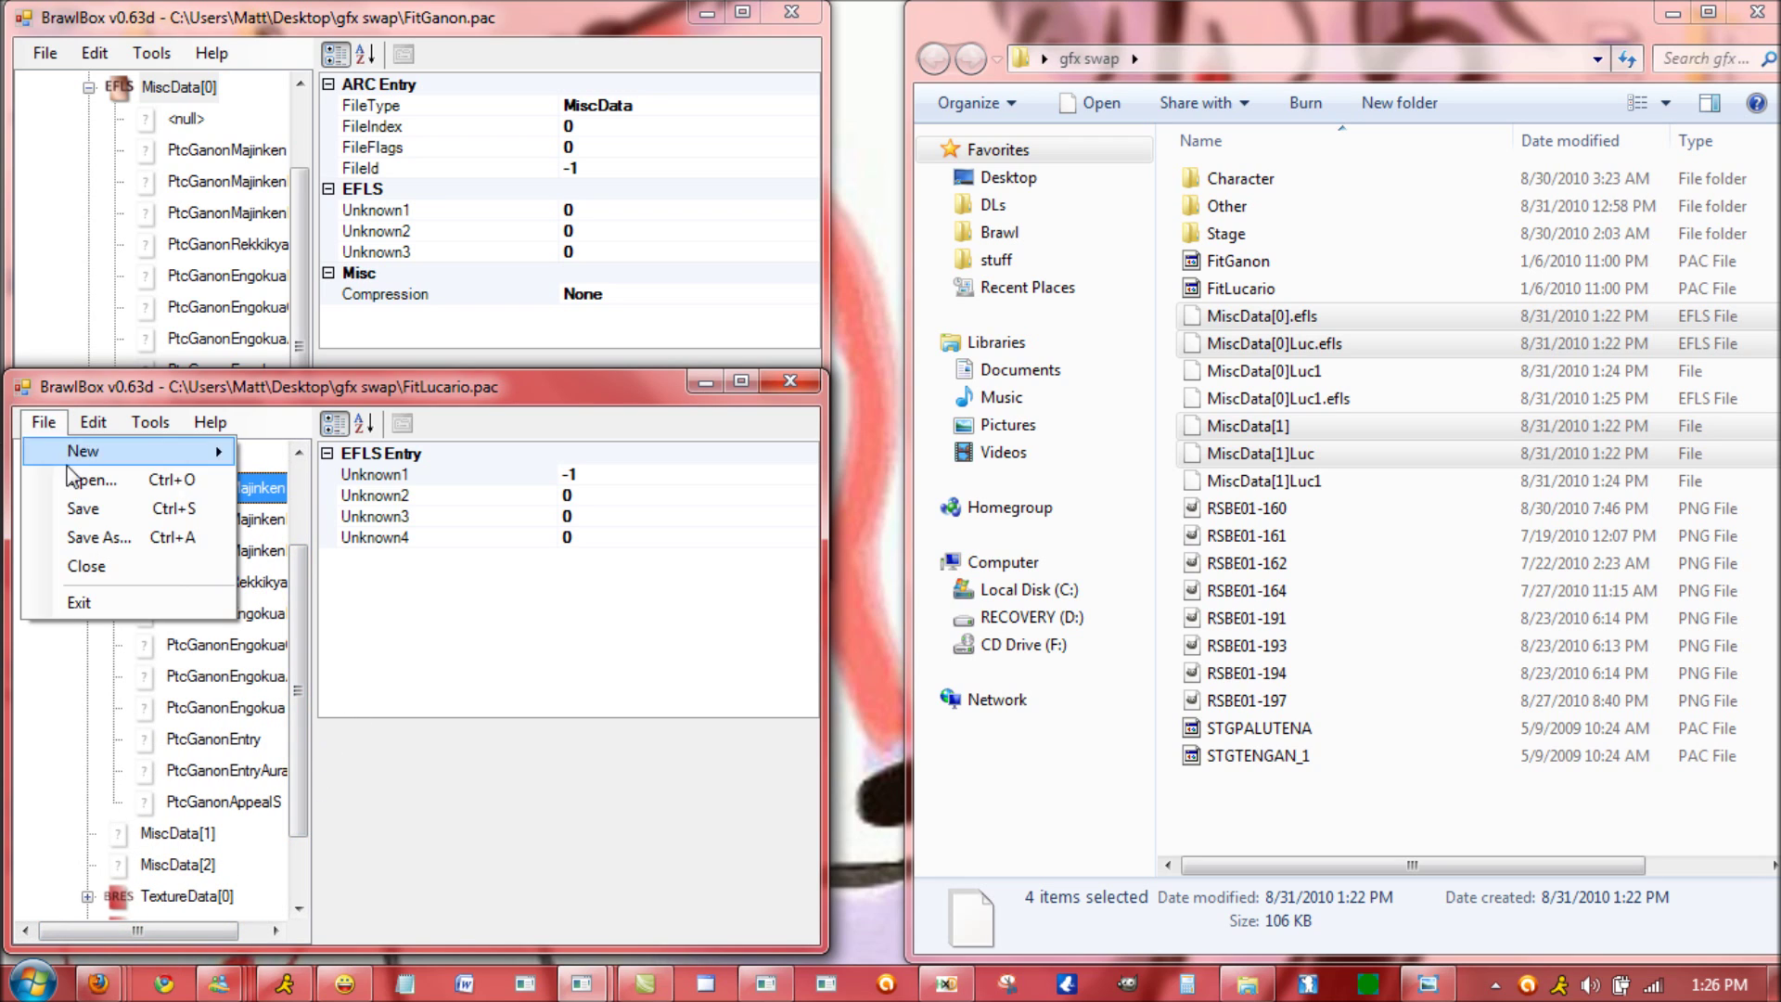
pyautogui.click(90, 536)
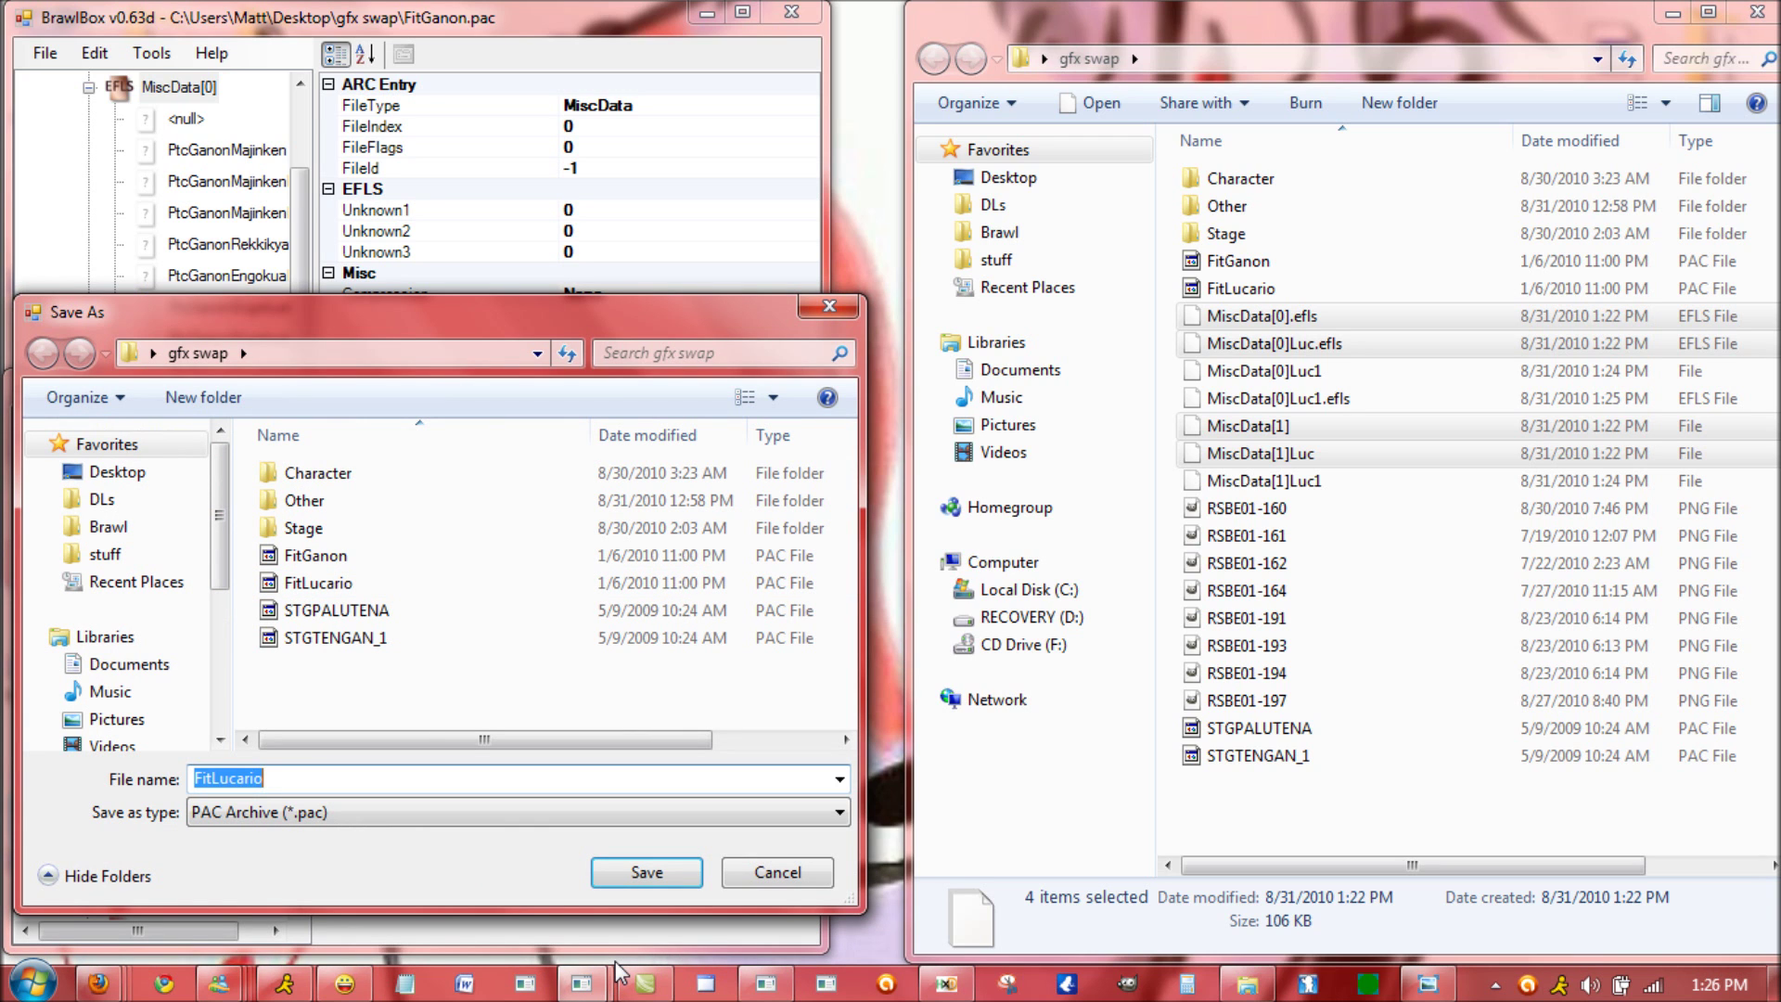
pyautogui.press('End')
pyautogui.press('Return')
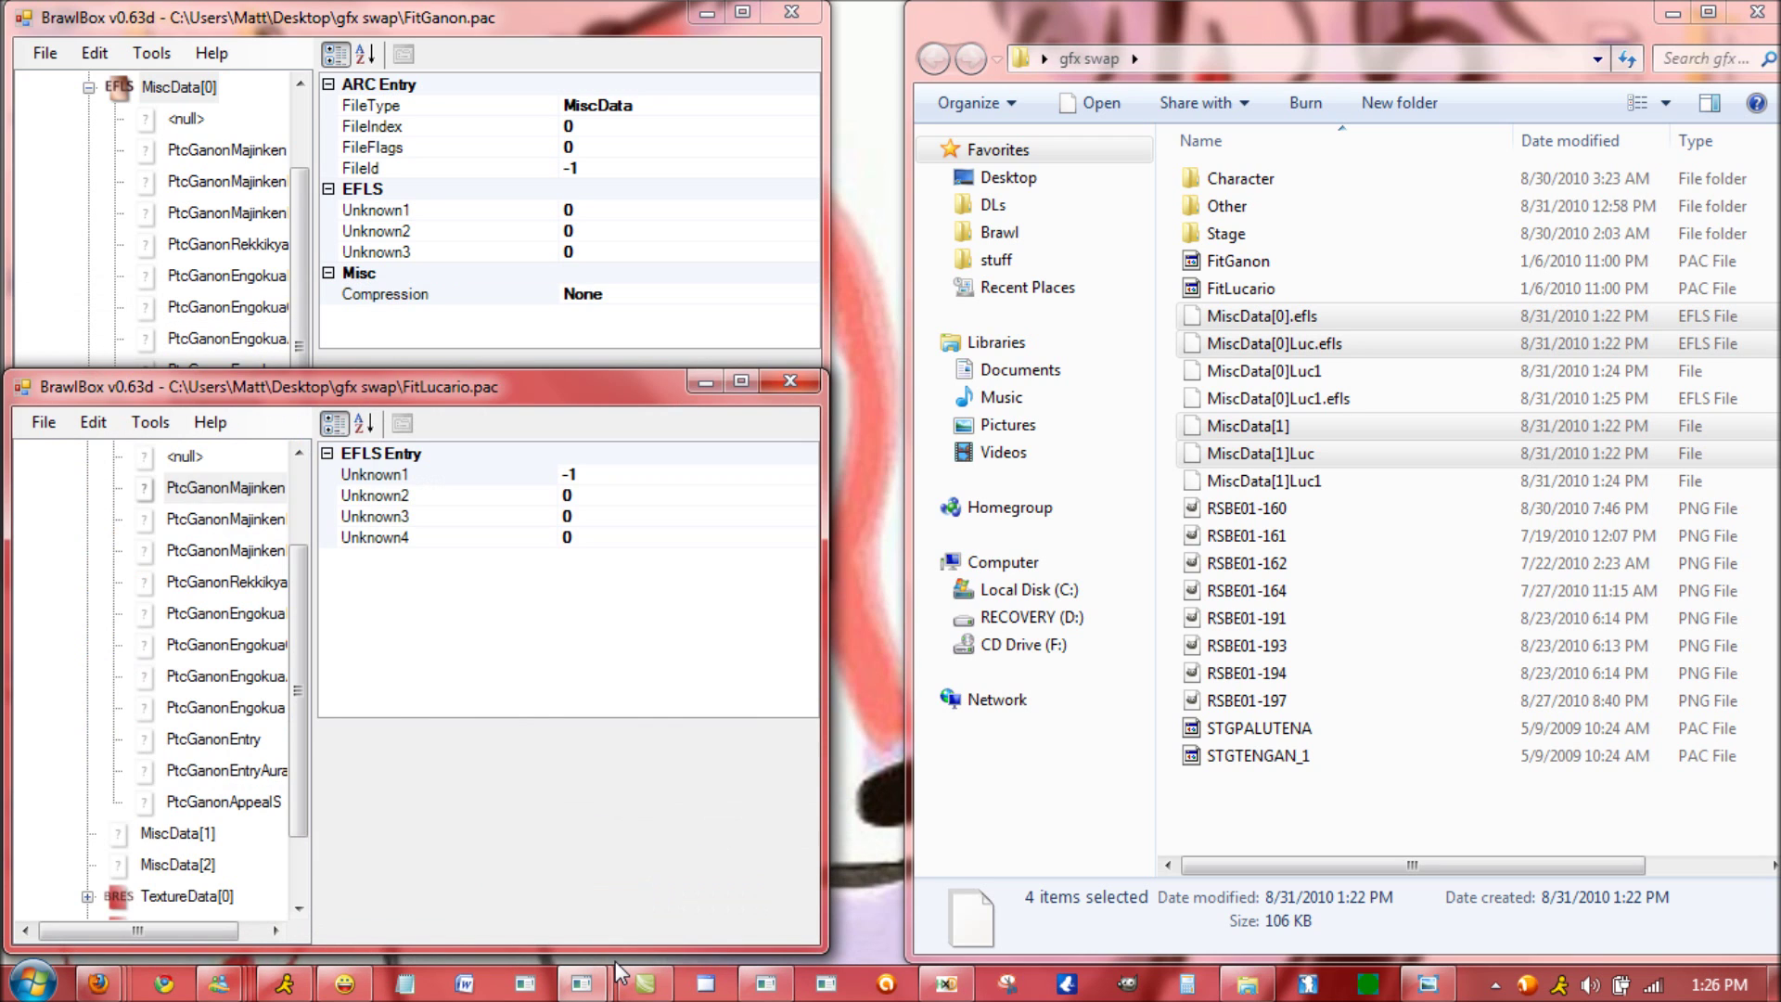
pyautogui.click(788, 381)
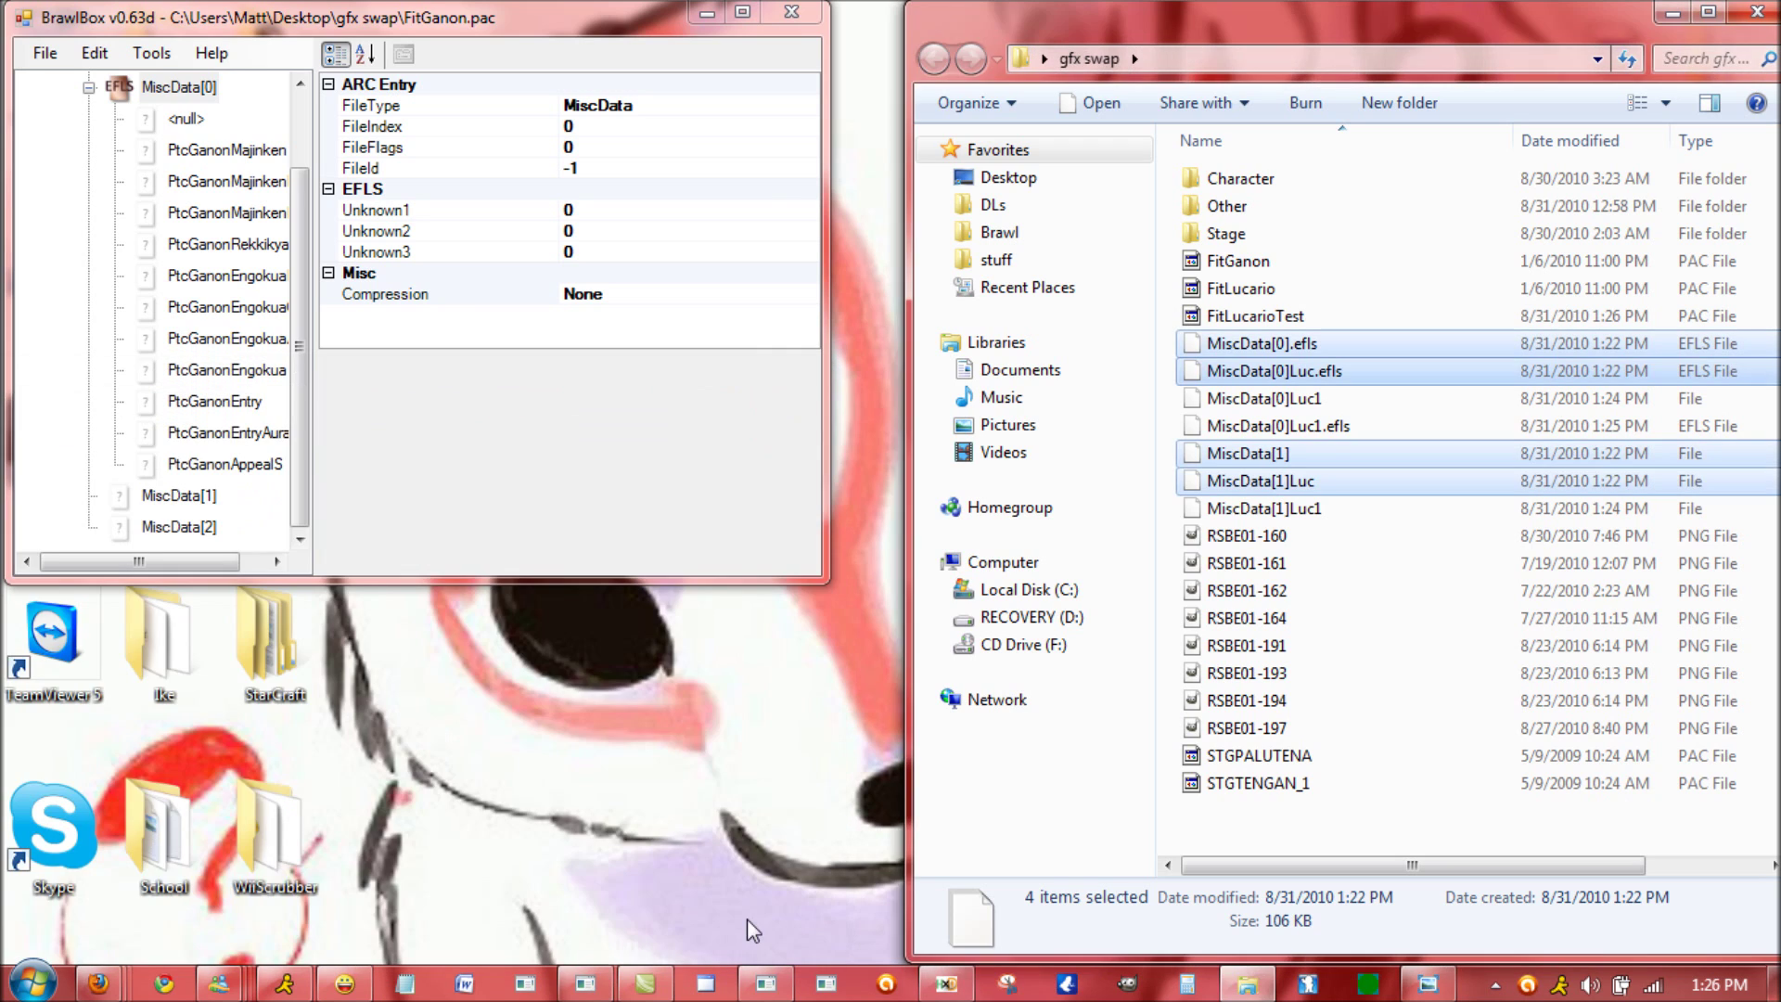
# - Switch to Smash Attacks and open FitLucarioTest.pac from the gfx swap folder
pyautogui.click(766, 983)
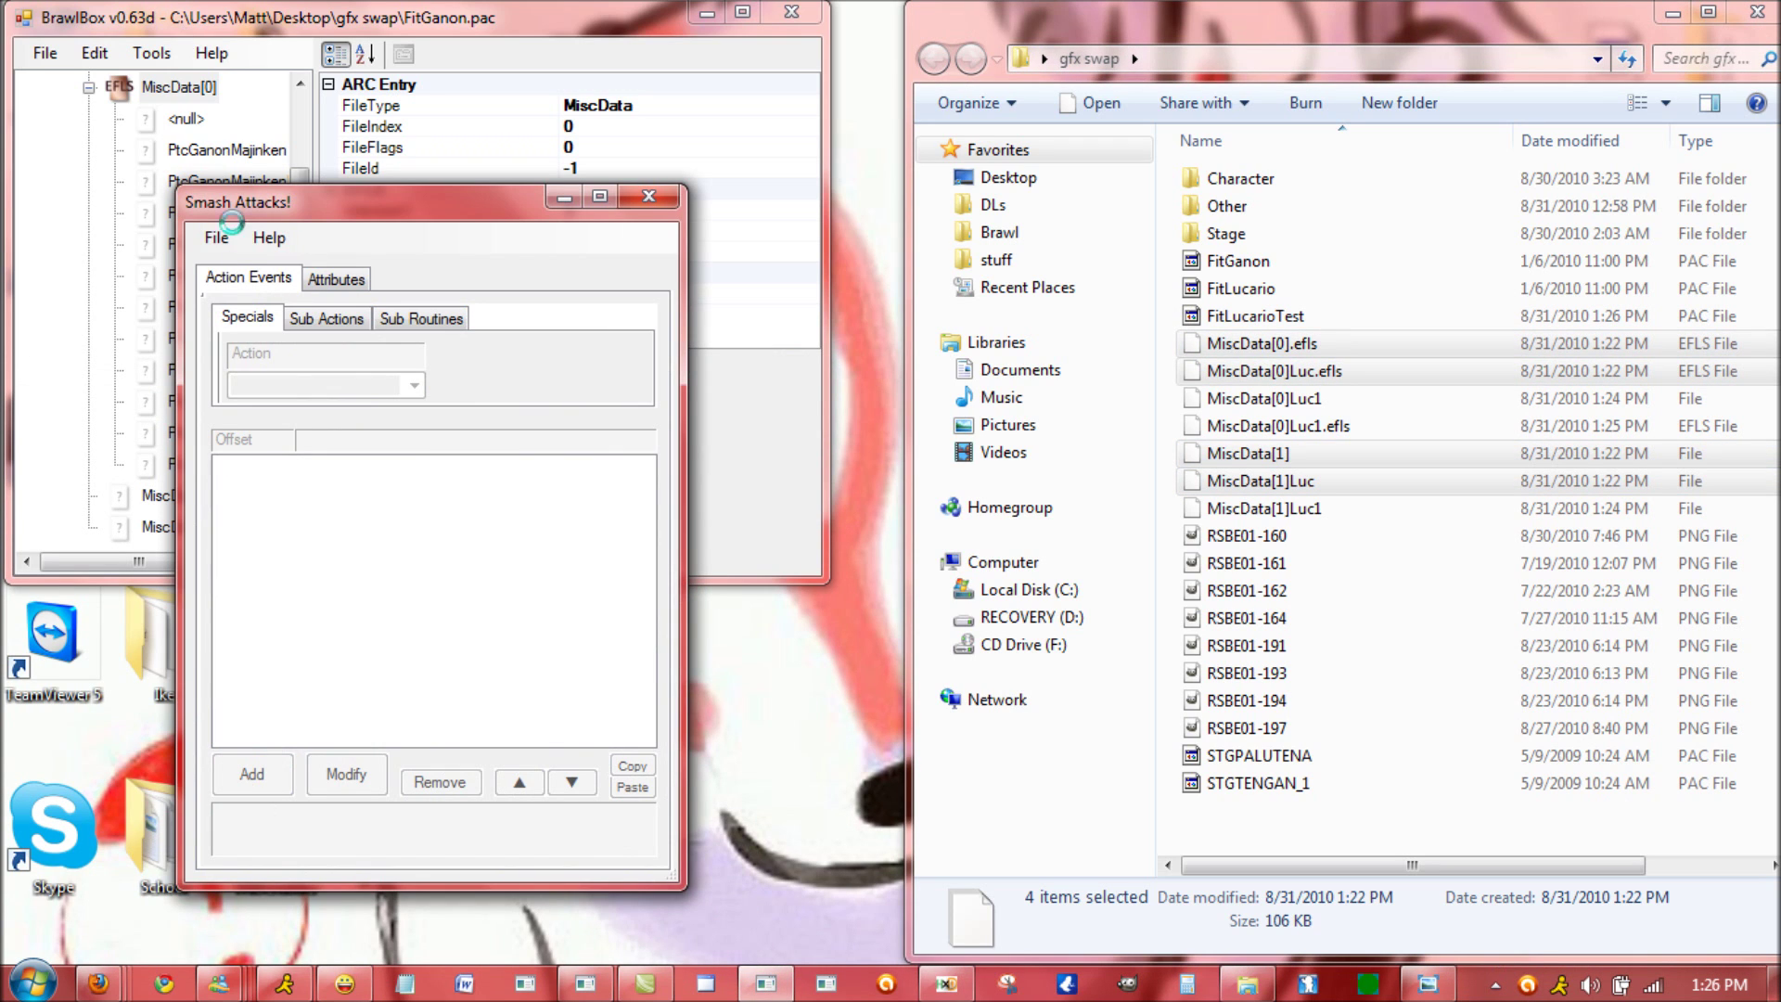
pyautogui.click(216, 238)
pyautogui.click(249, 263)
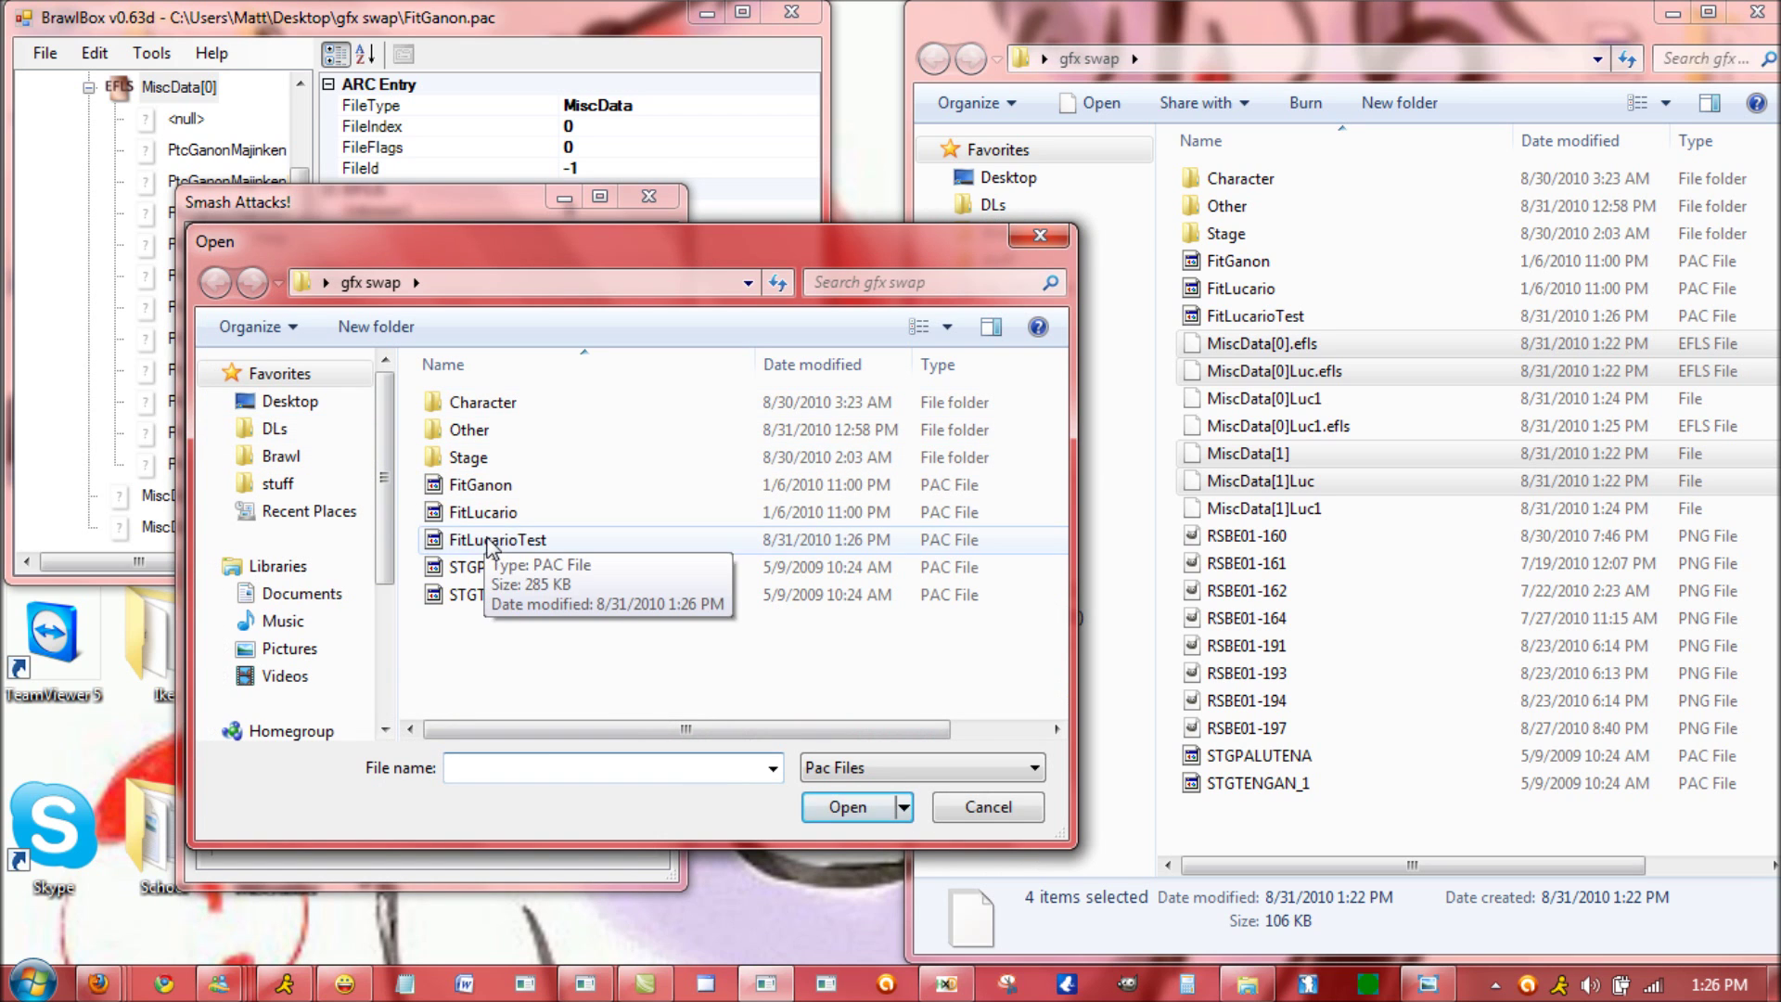
pyautogui.doubleClick(483, 539)
pyautogui.moveTo(390, 197); pyautogui.dragTo(633, 123)
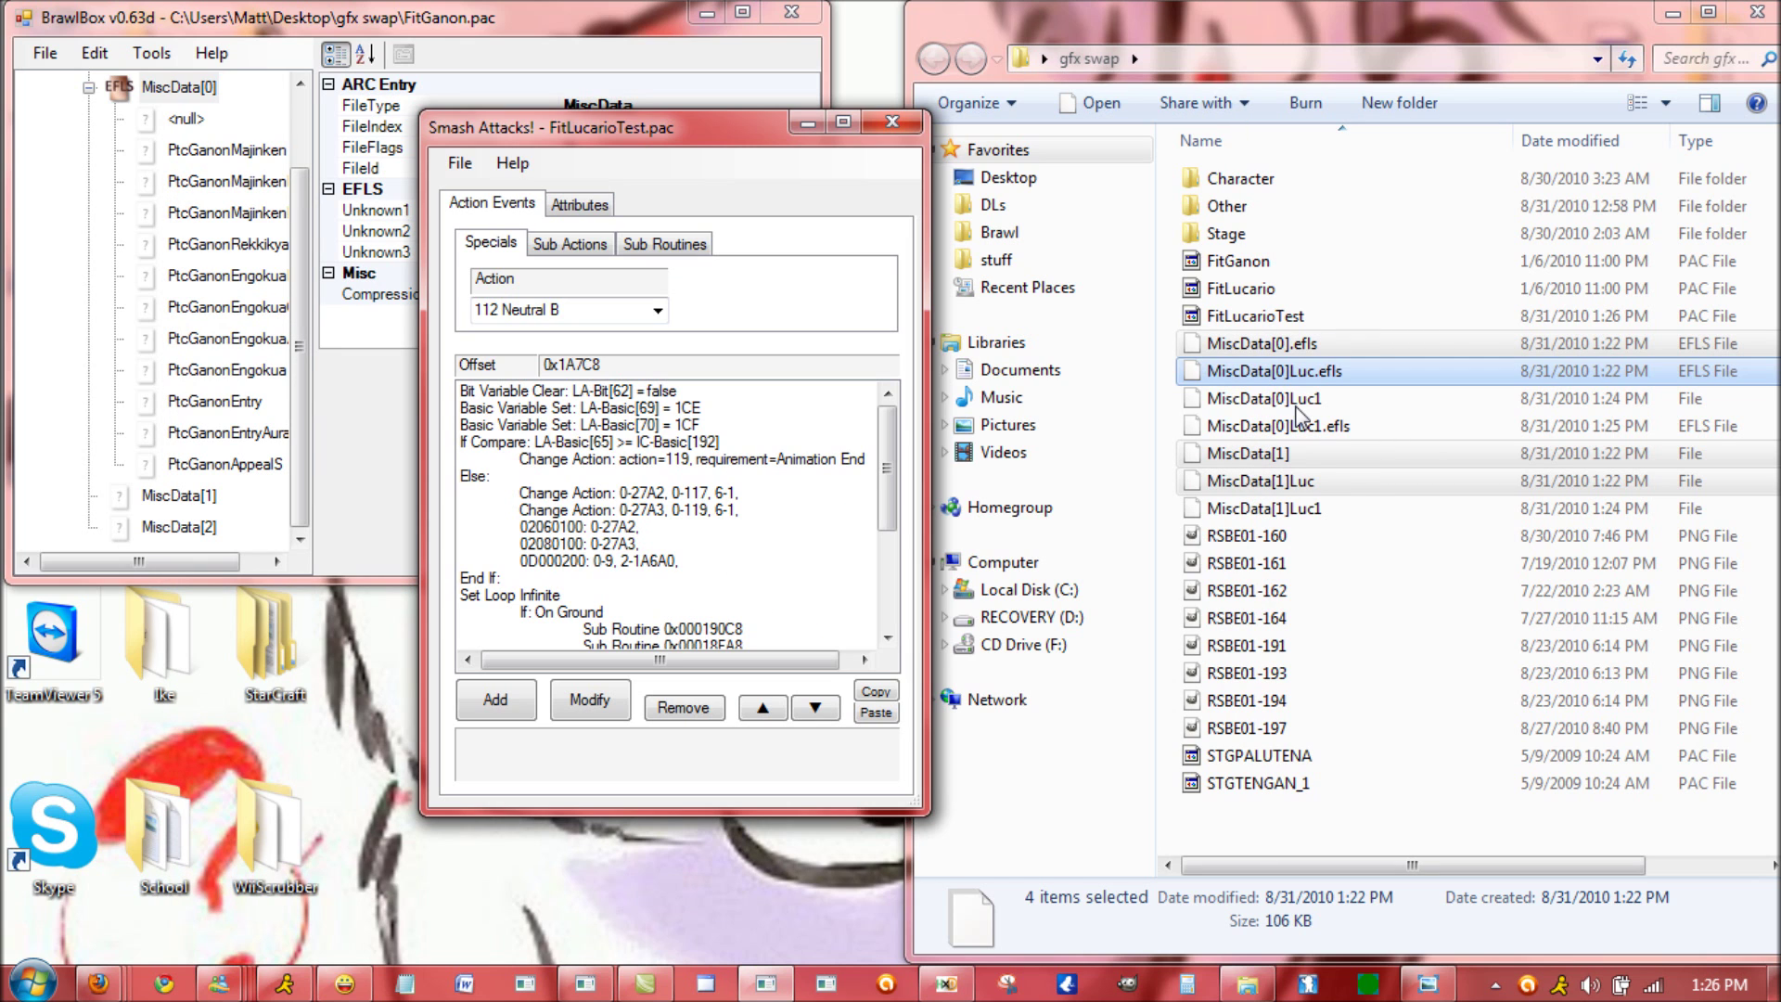
# - Open FitLucarioTest in BrawlBox beside Smash Attacks, expand ef_lucario's MiscData[0] and select the first PtcGanonMajinken entry
pyautogui.click(1277, 316)
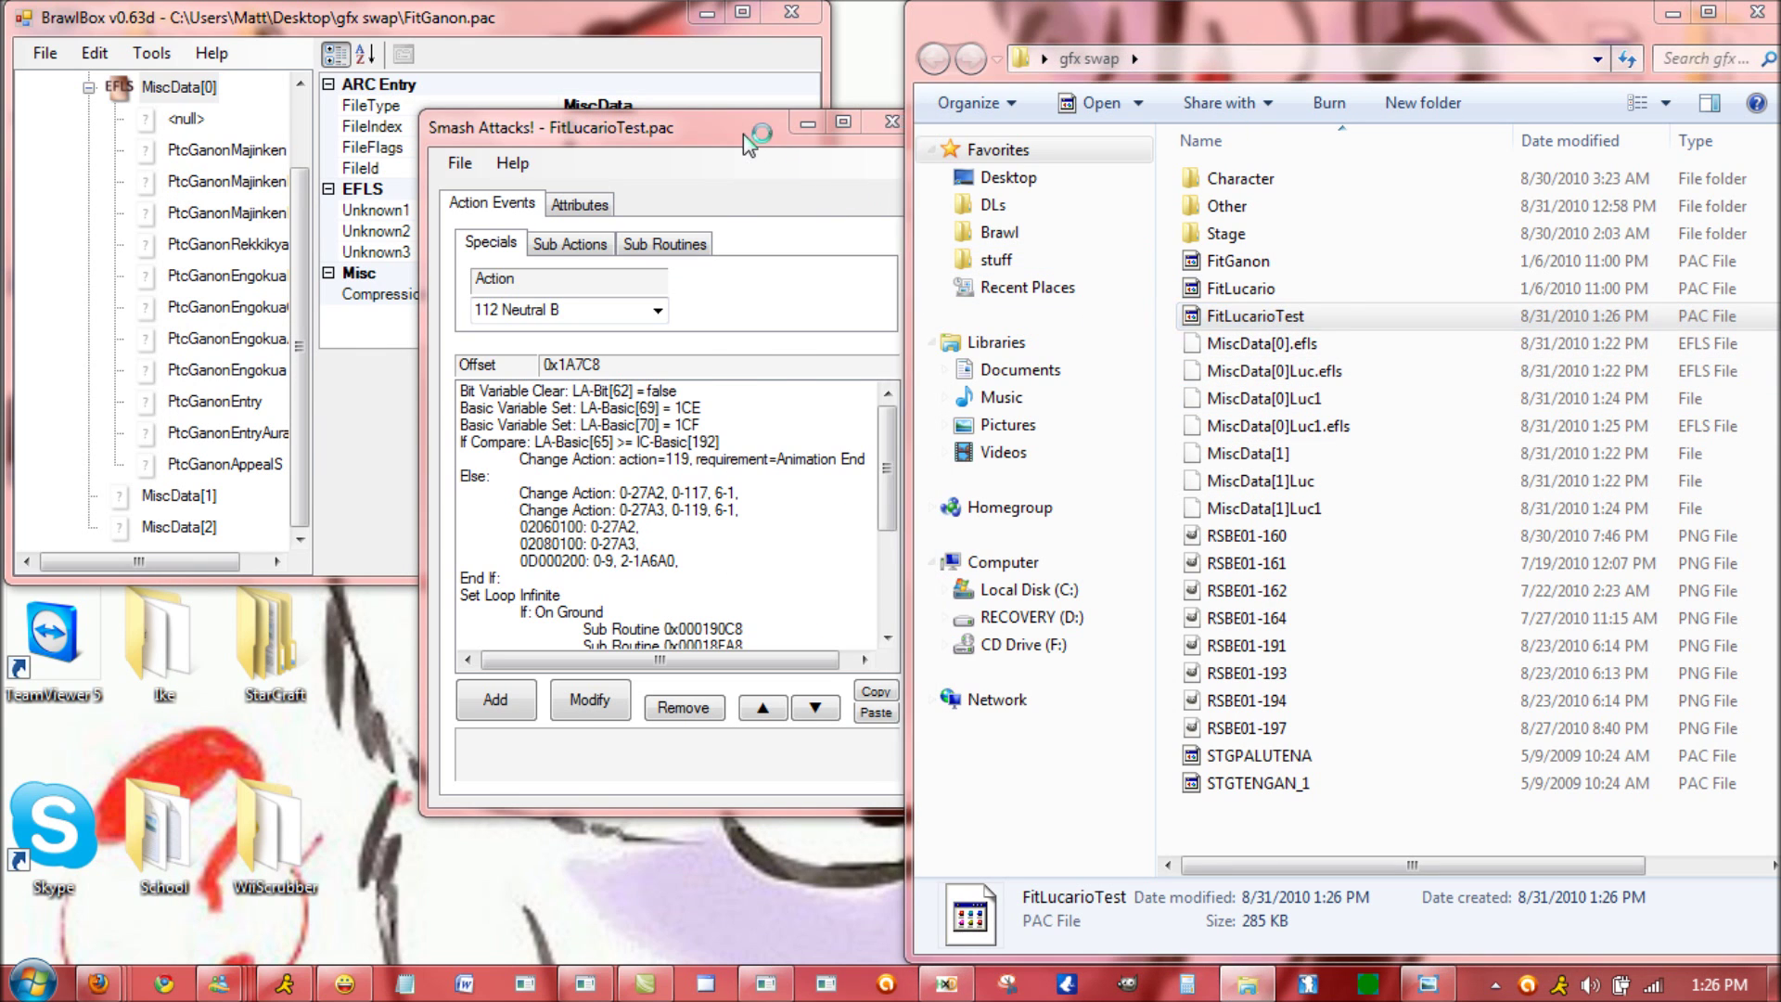
pyautogui.moveTo(742, 134); pyautogui.dragTo(1779, 111)
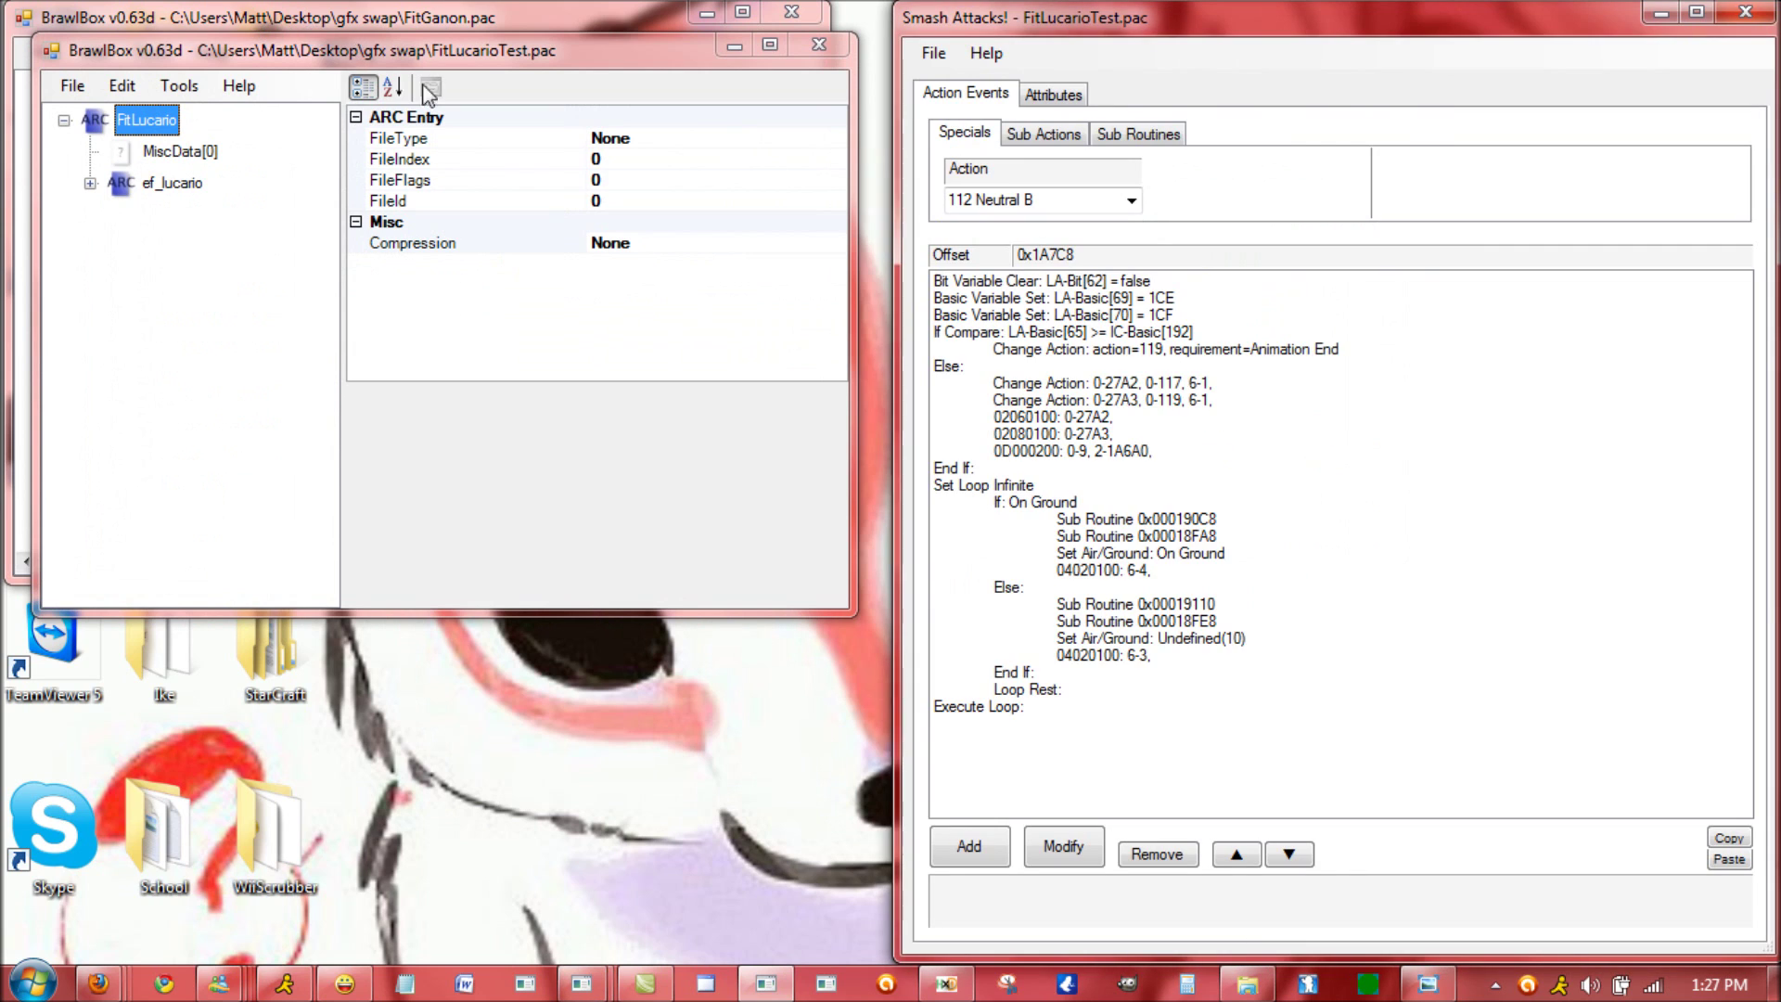
pyautogui.click(90, 183)
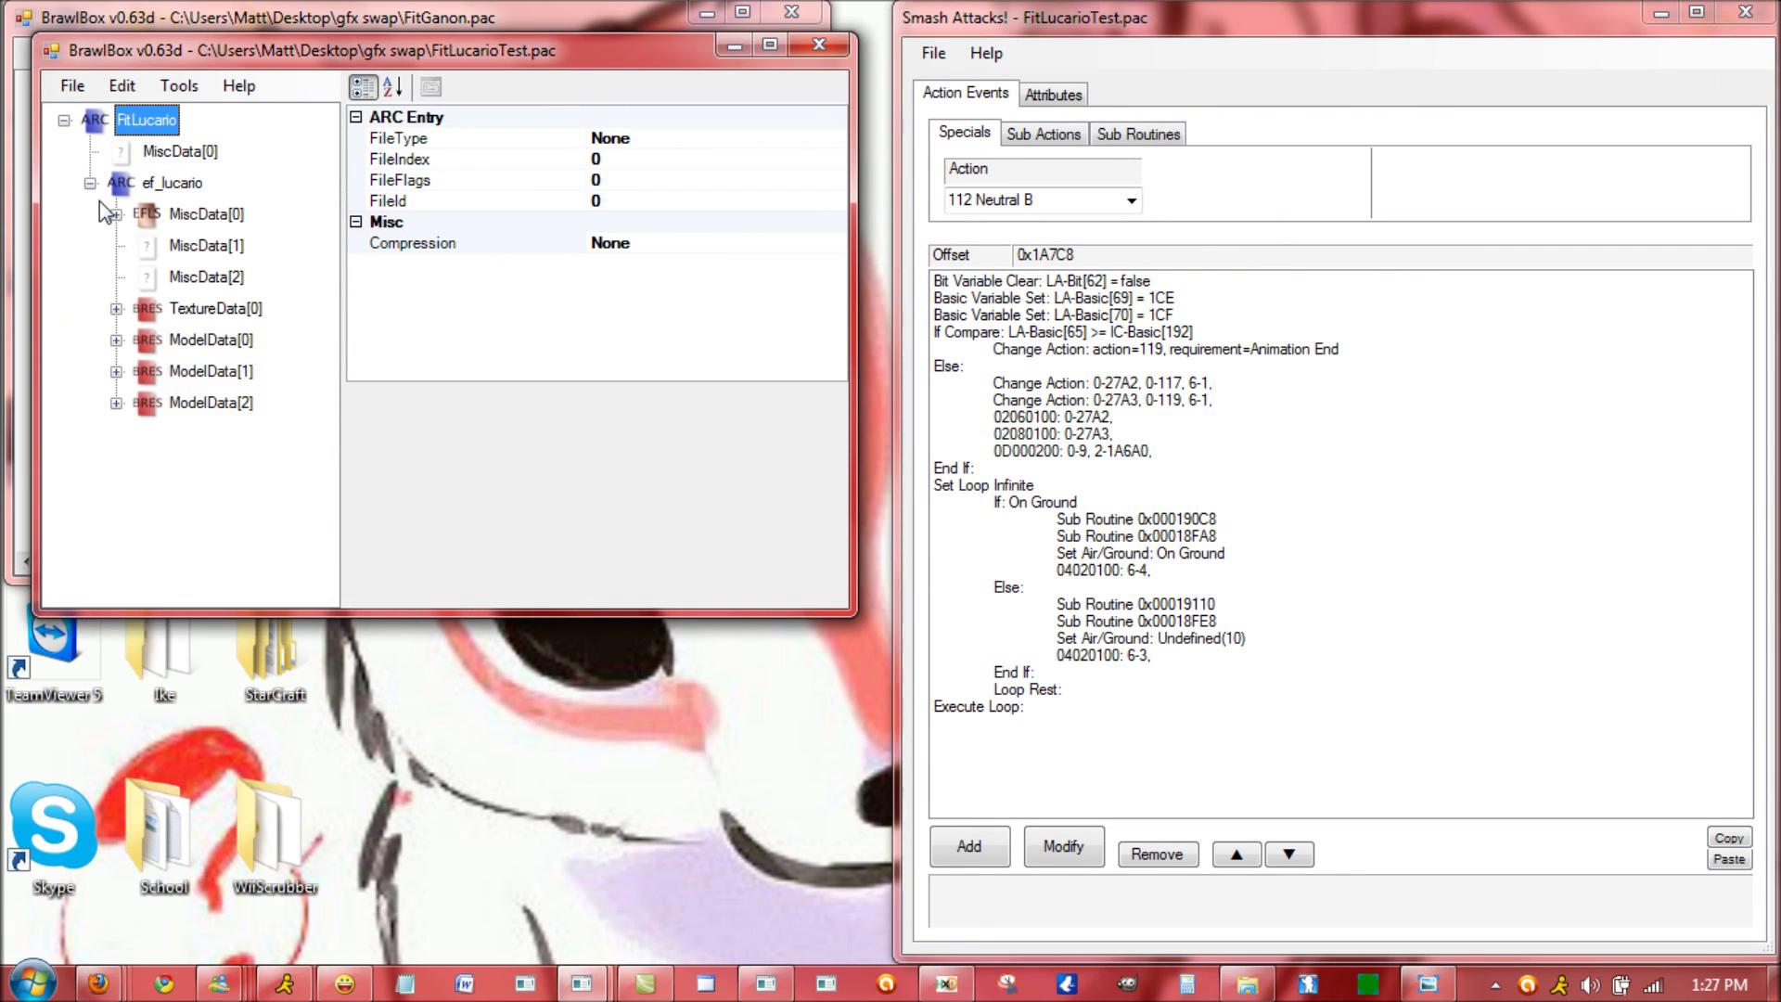
pyautogui.click(115, 214)
pyautogui.click(295, 247)
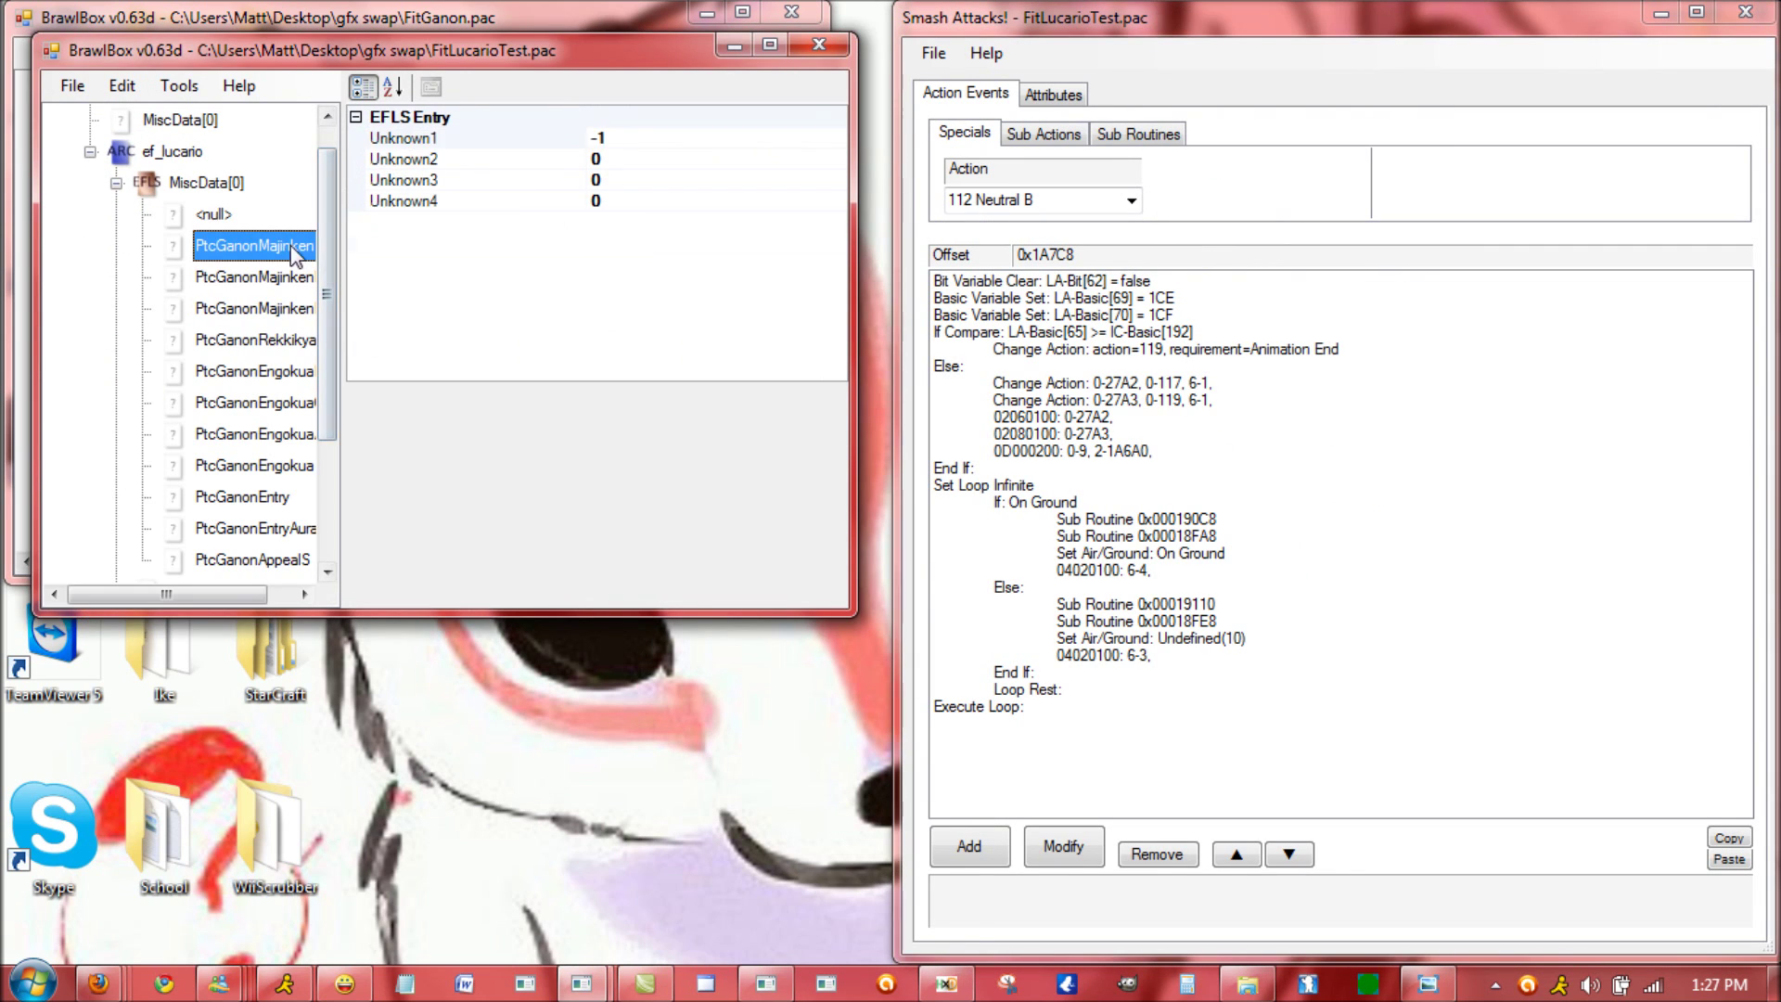
# - Display the GFX event list of sub action 55 in Smash Attacks and move on to sub action 54
pyautogui.click(1035, 135)
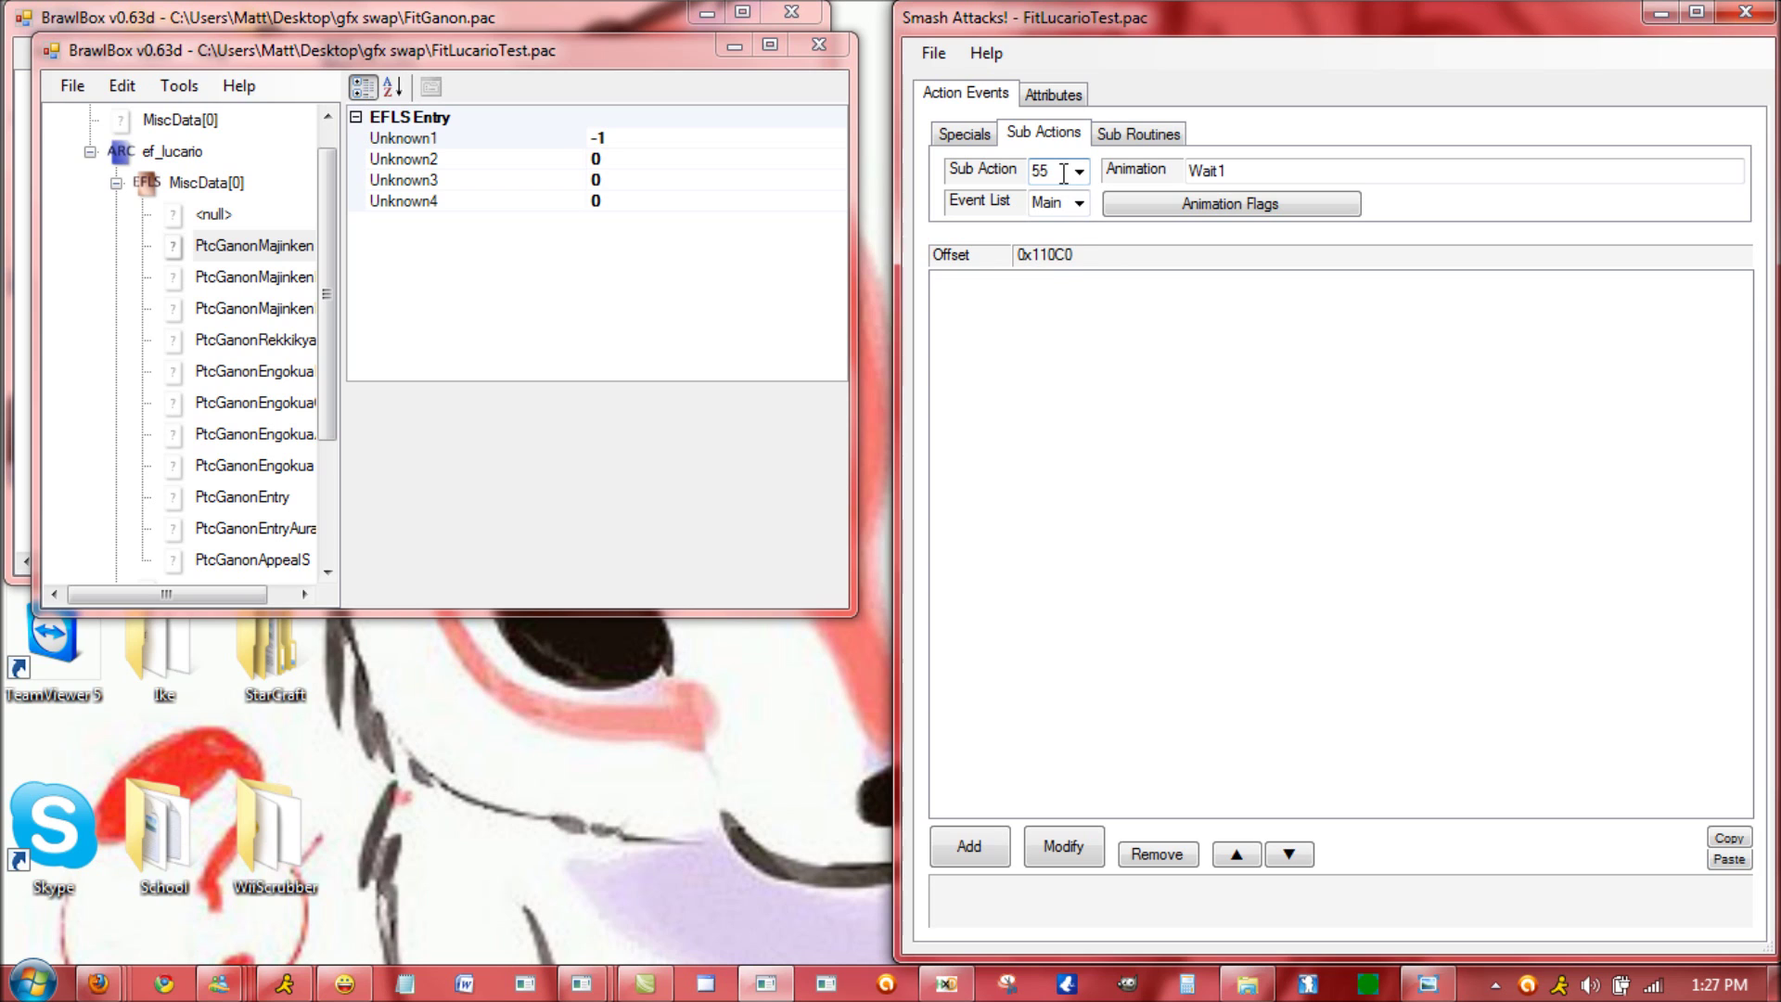
pyautogui.press('Return')
pyautogui.click(1078, 203)
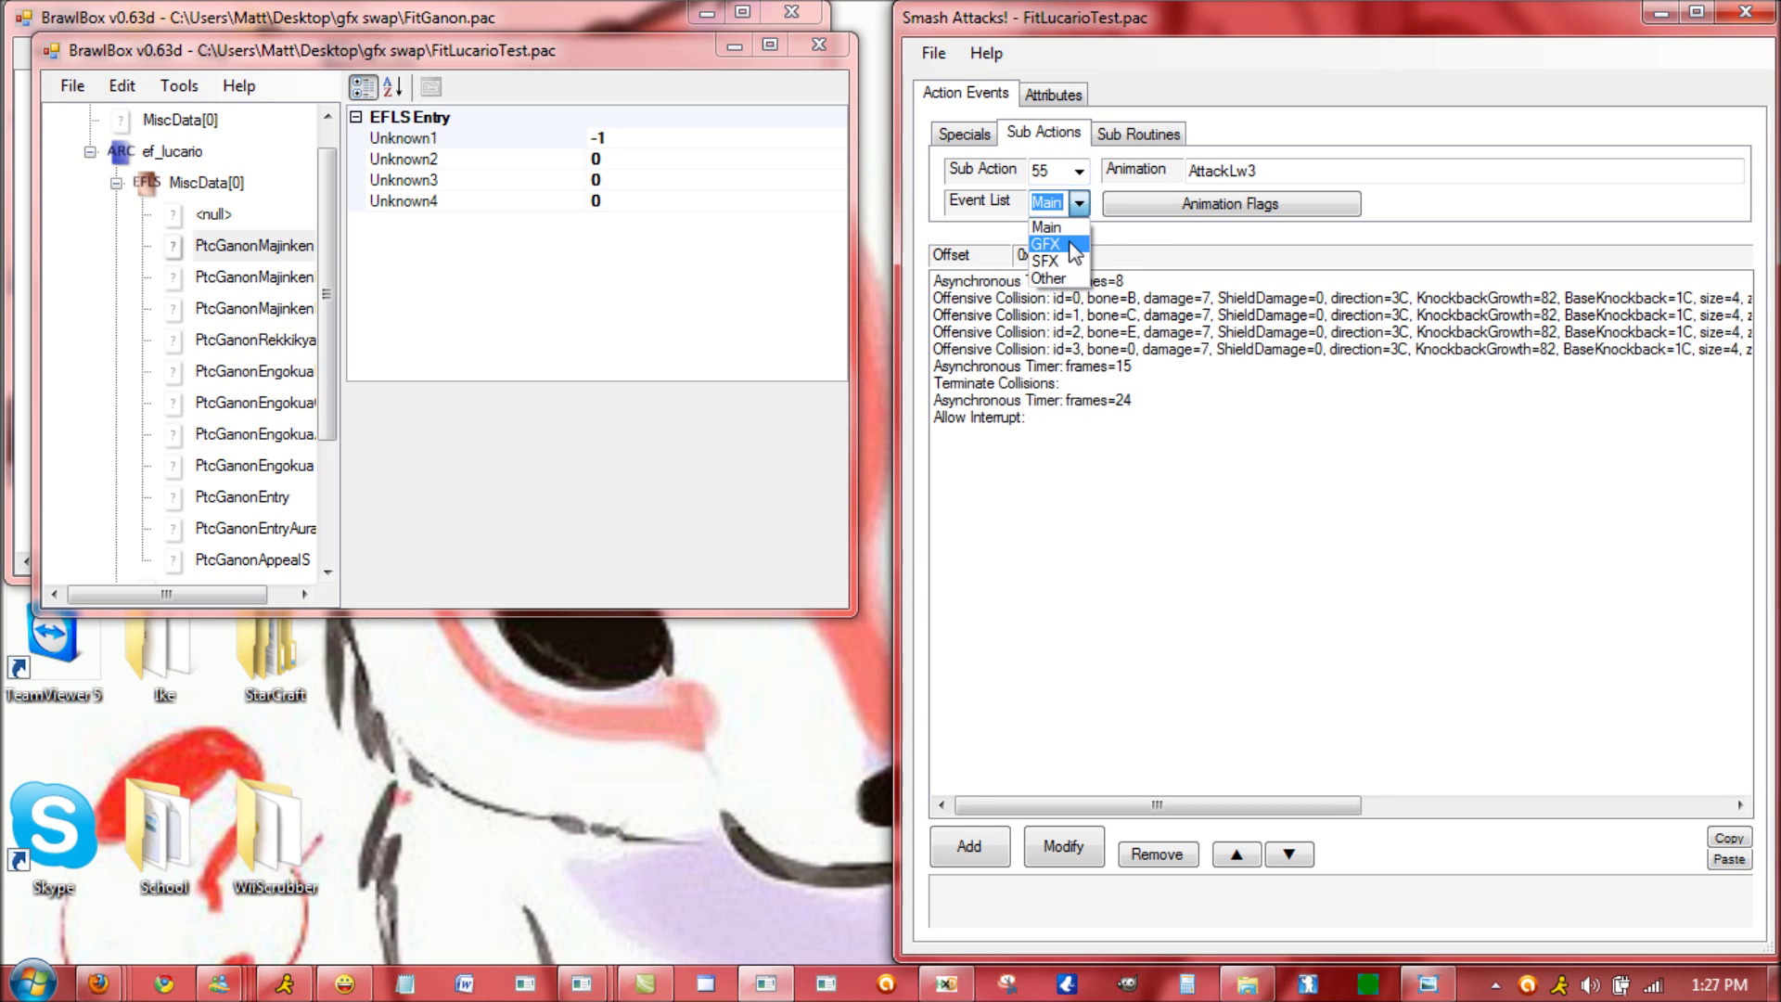
pyautogui.click(1048, 244)
pyautogui.click(1058, 179)
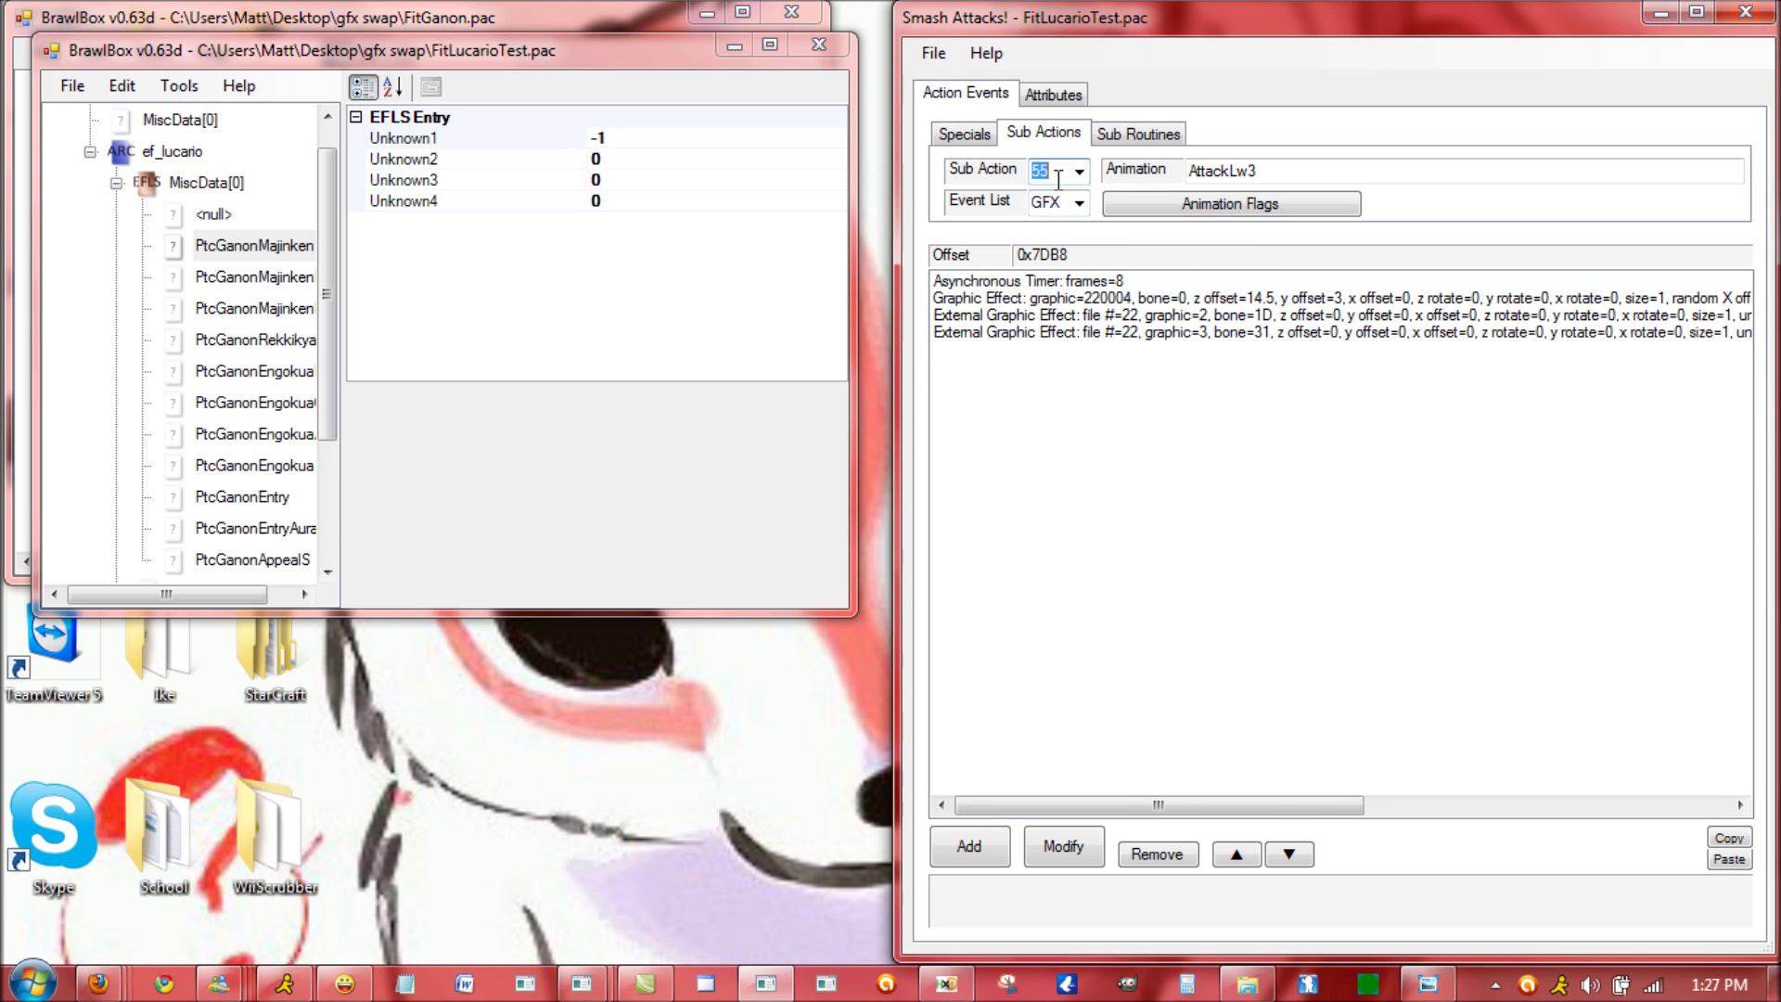
pyautogui.press('Up')
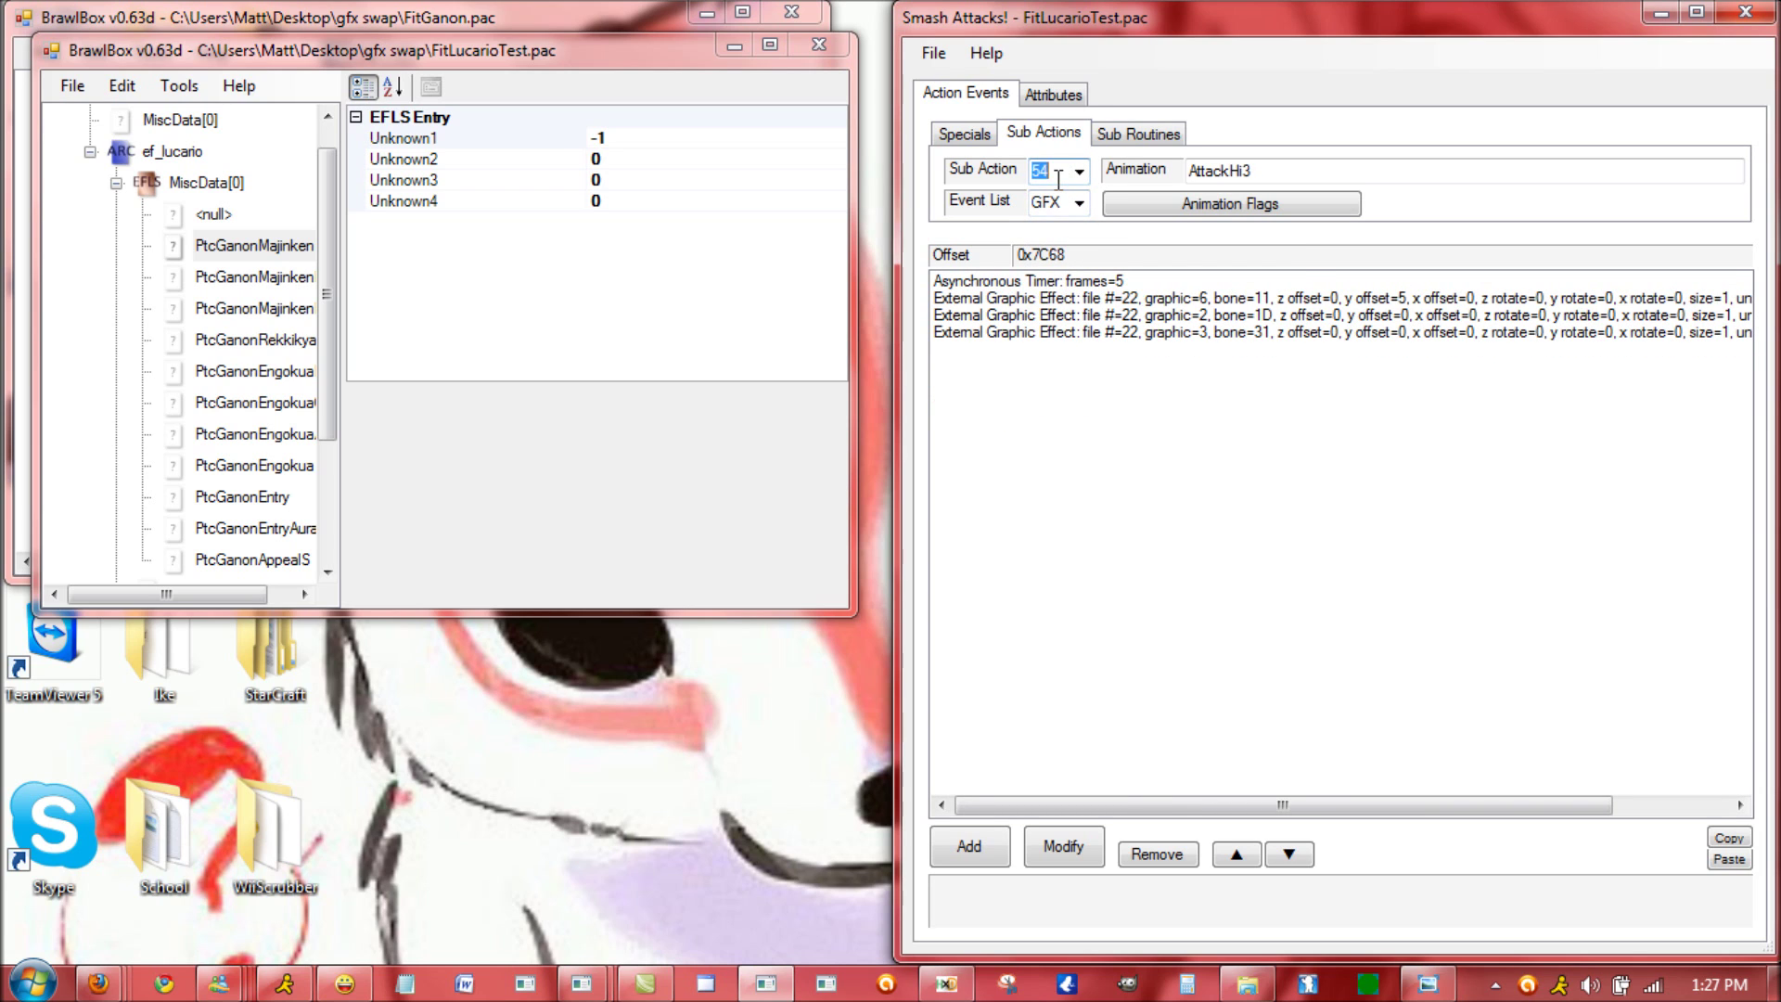
# - Examine the file and graphic numbers of the three External Graphic Effect events in the AttackHi3 sub action
pyautogui.click(1117, 303)
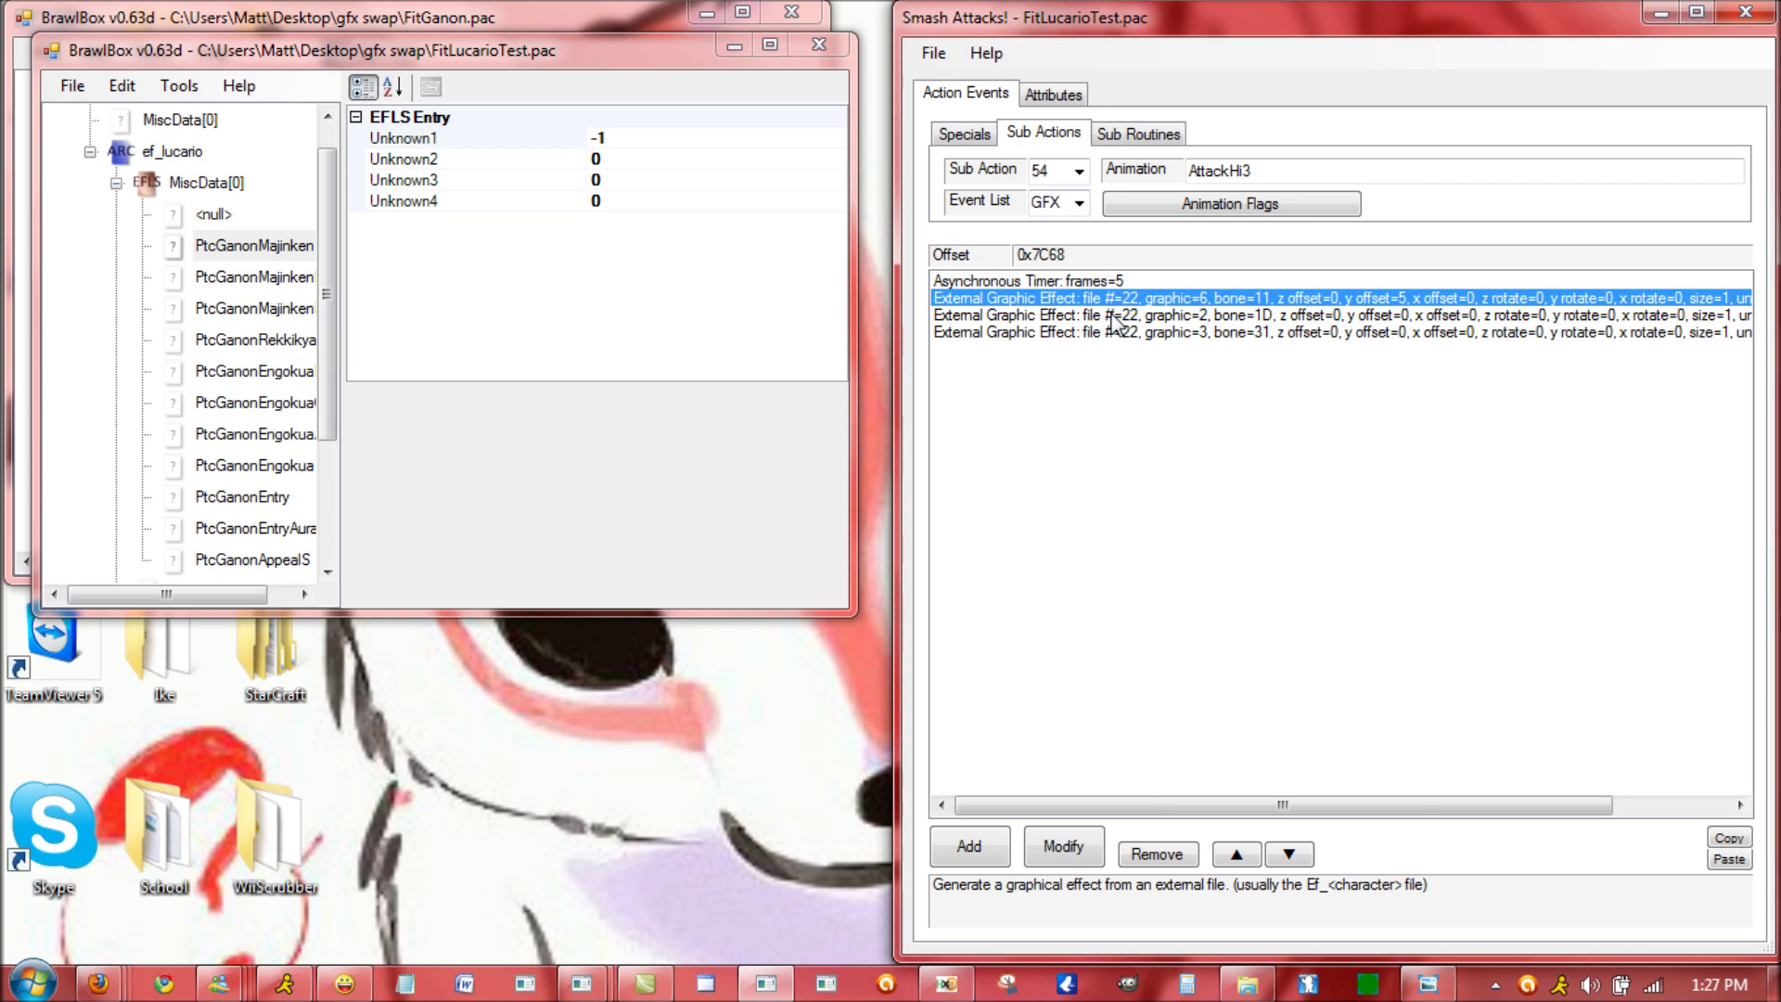
pyautogui.click(1116, 315)
pyautogui.click(1113, 333)
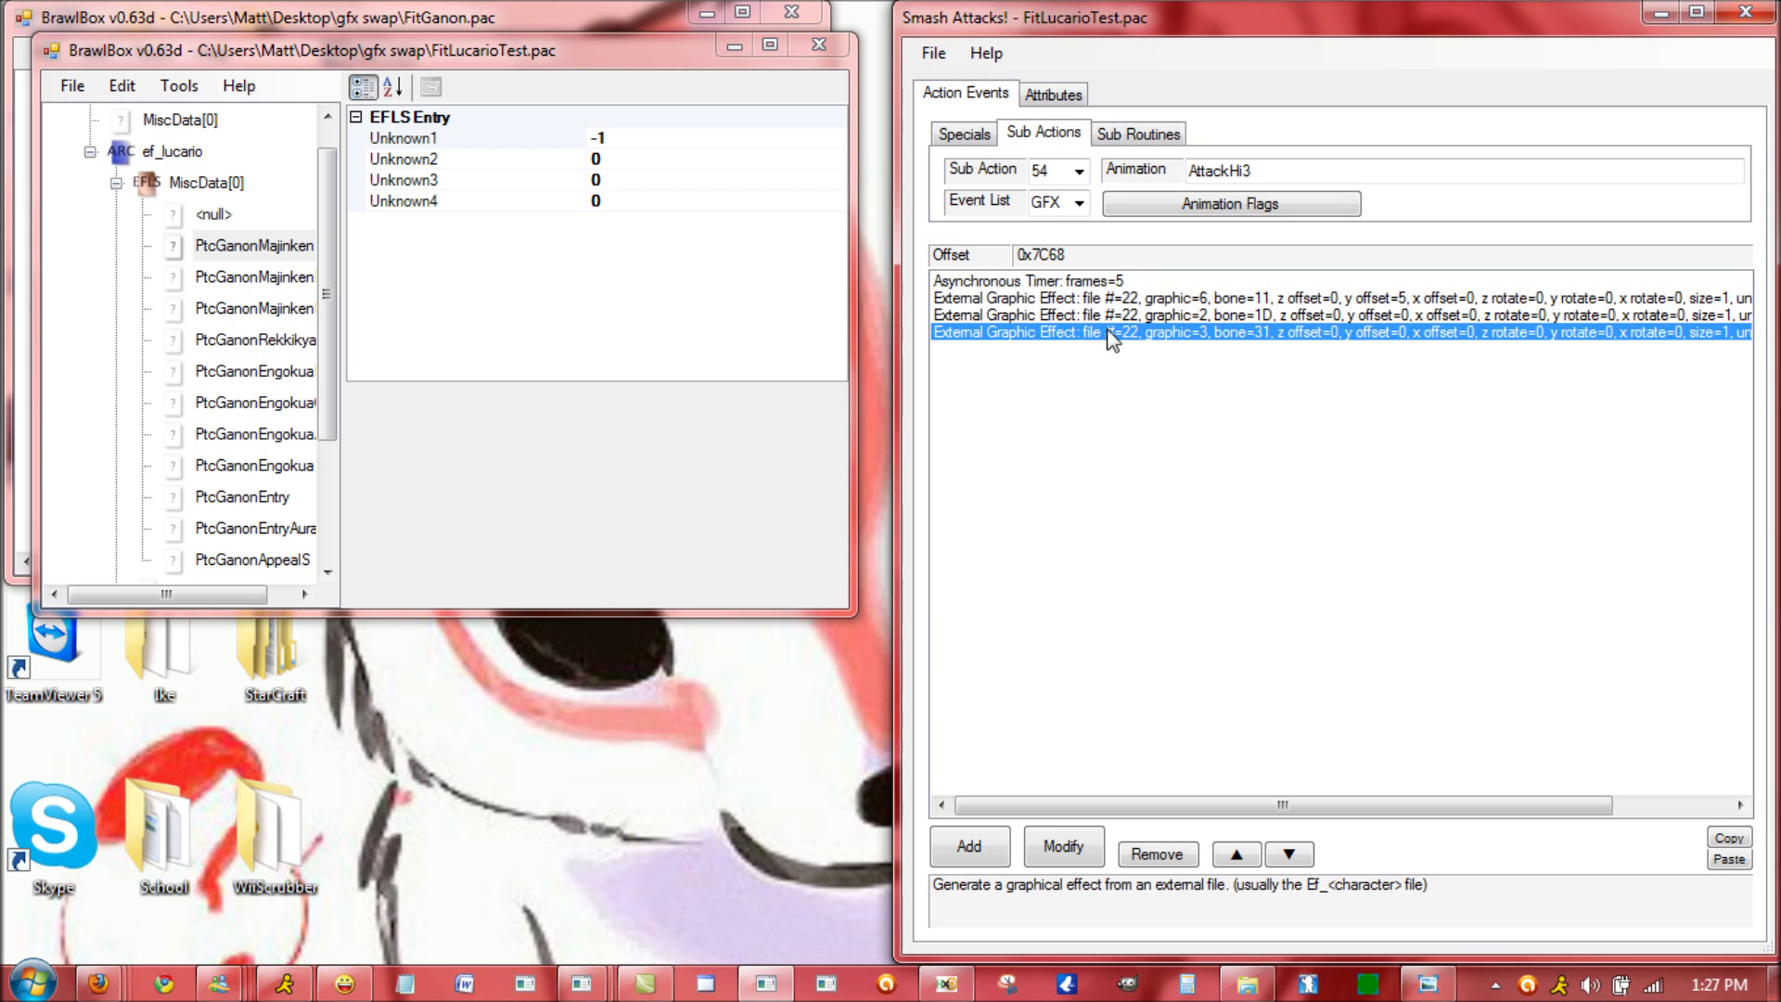
pyautogui.click(1092, 298)
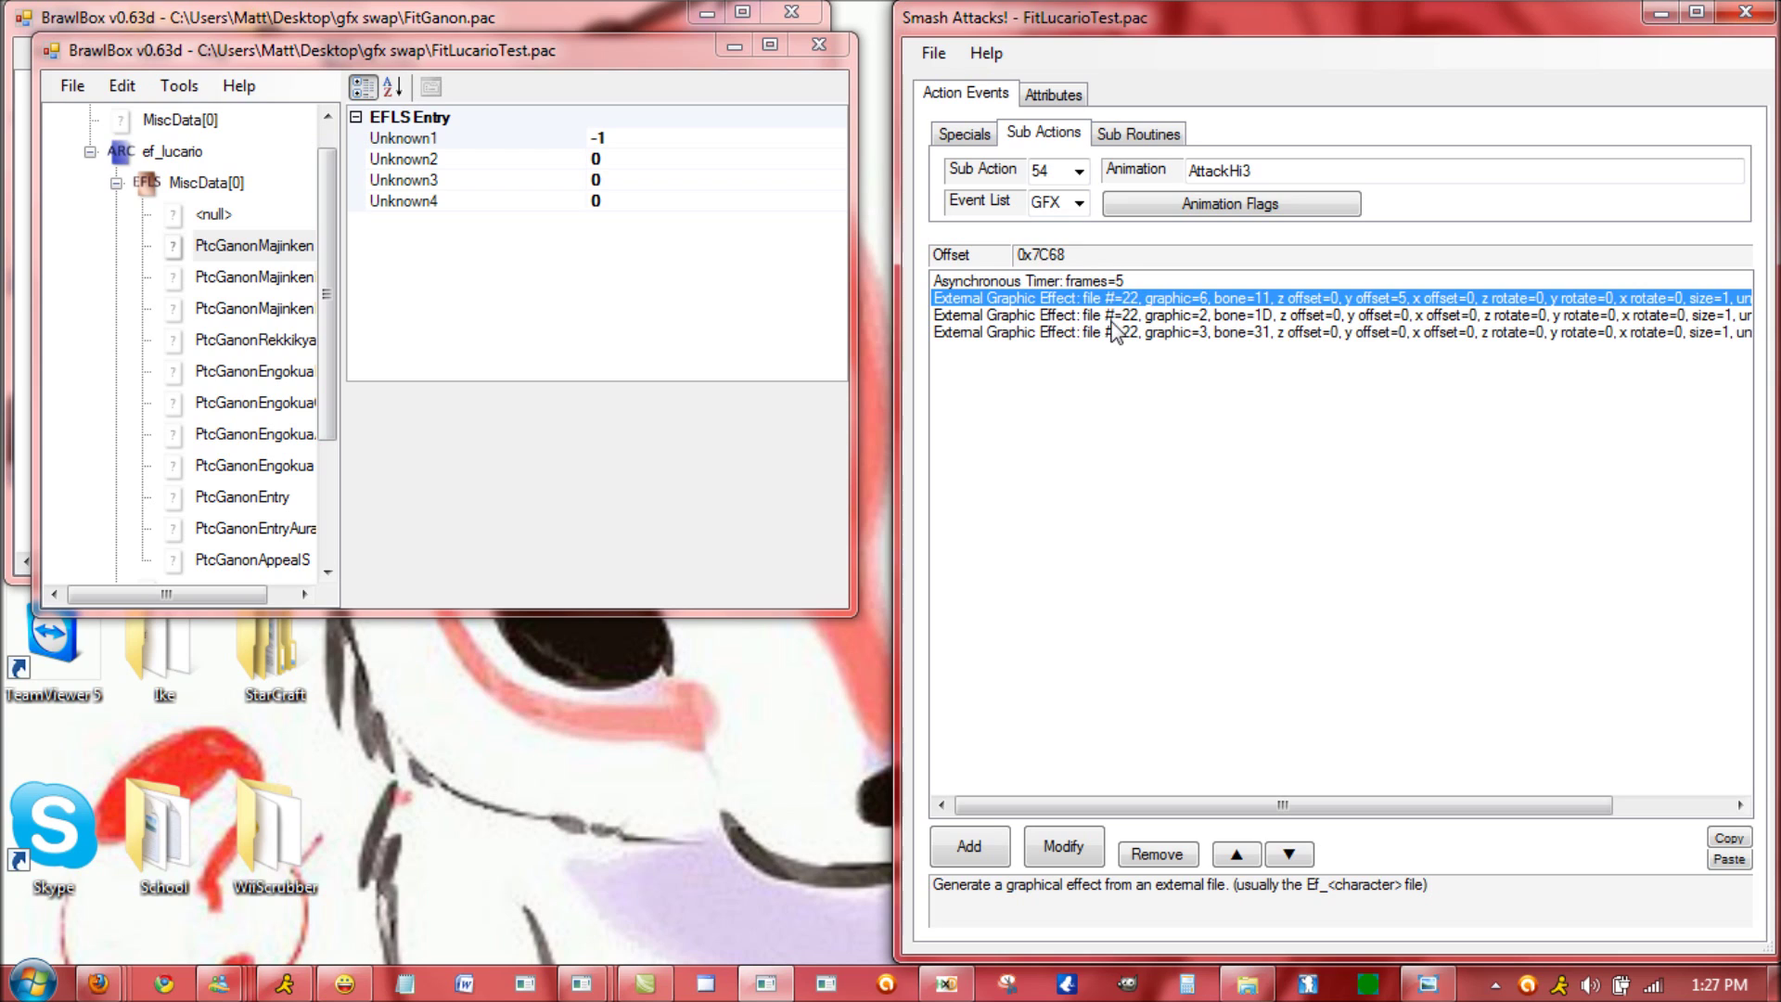
pyautogui.click(1120, 315)
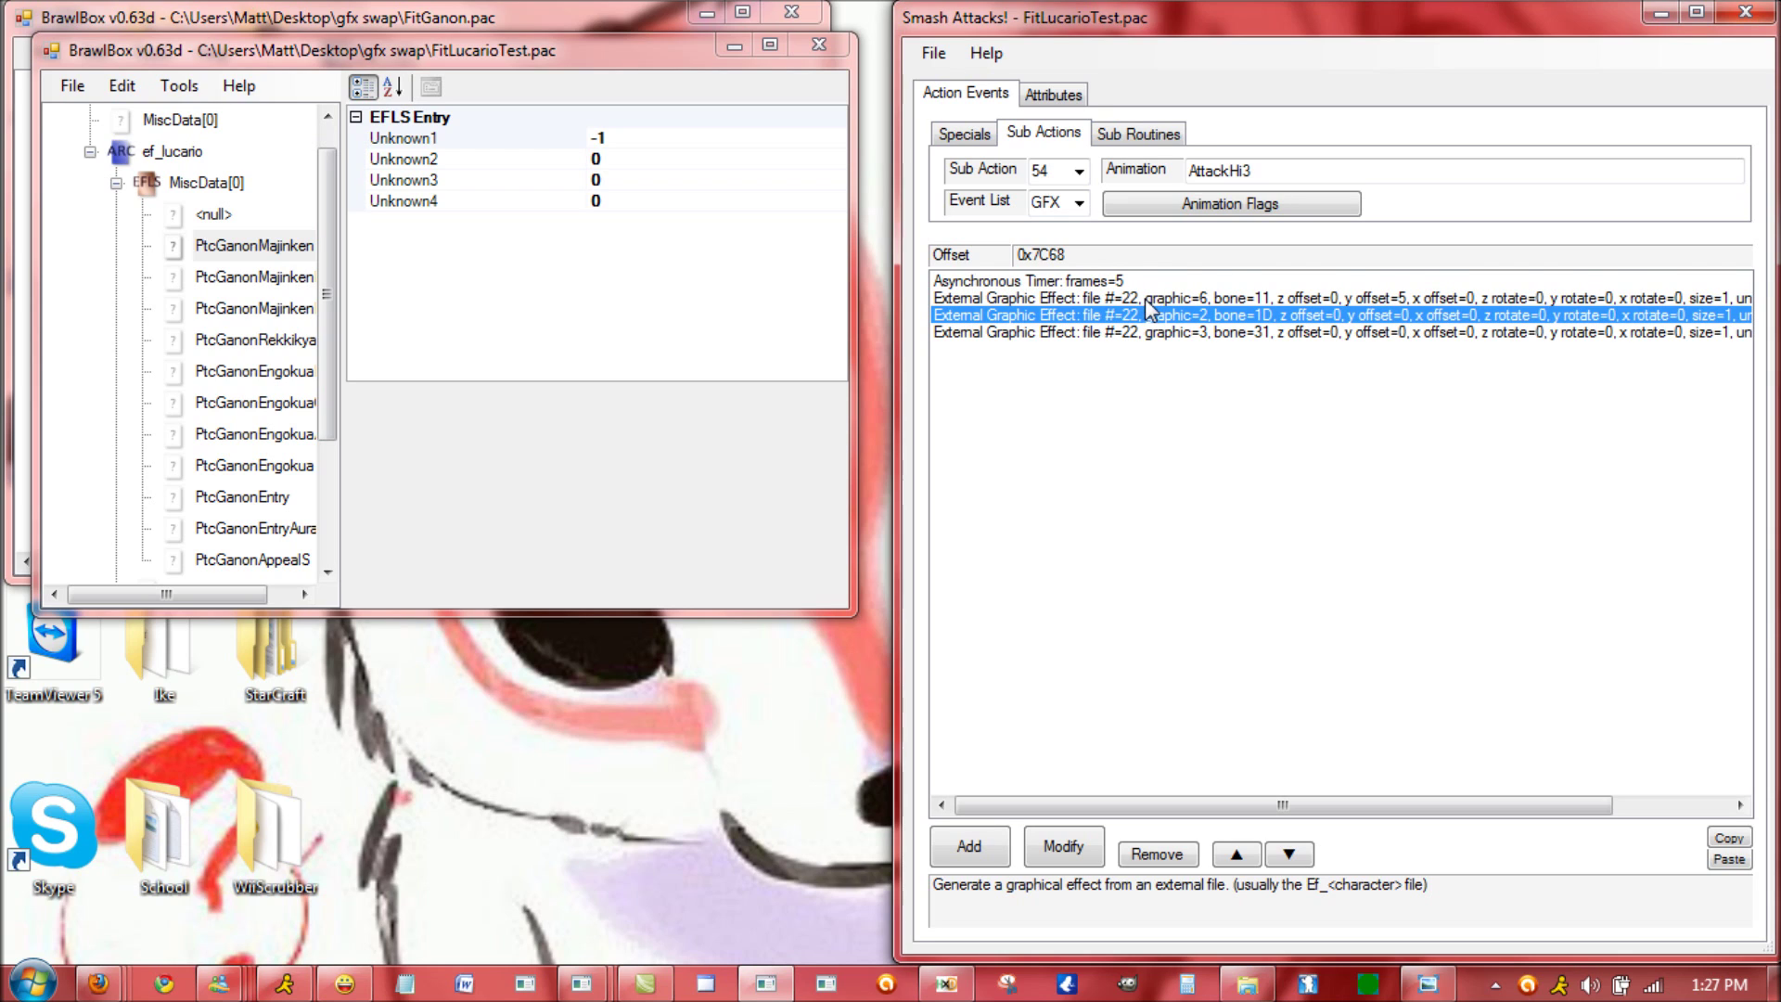
pyautogui.click(1141, 299)
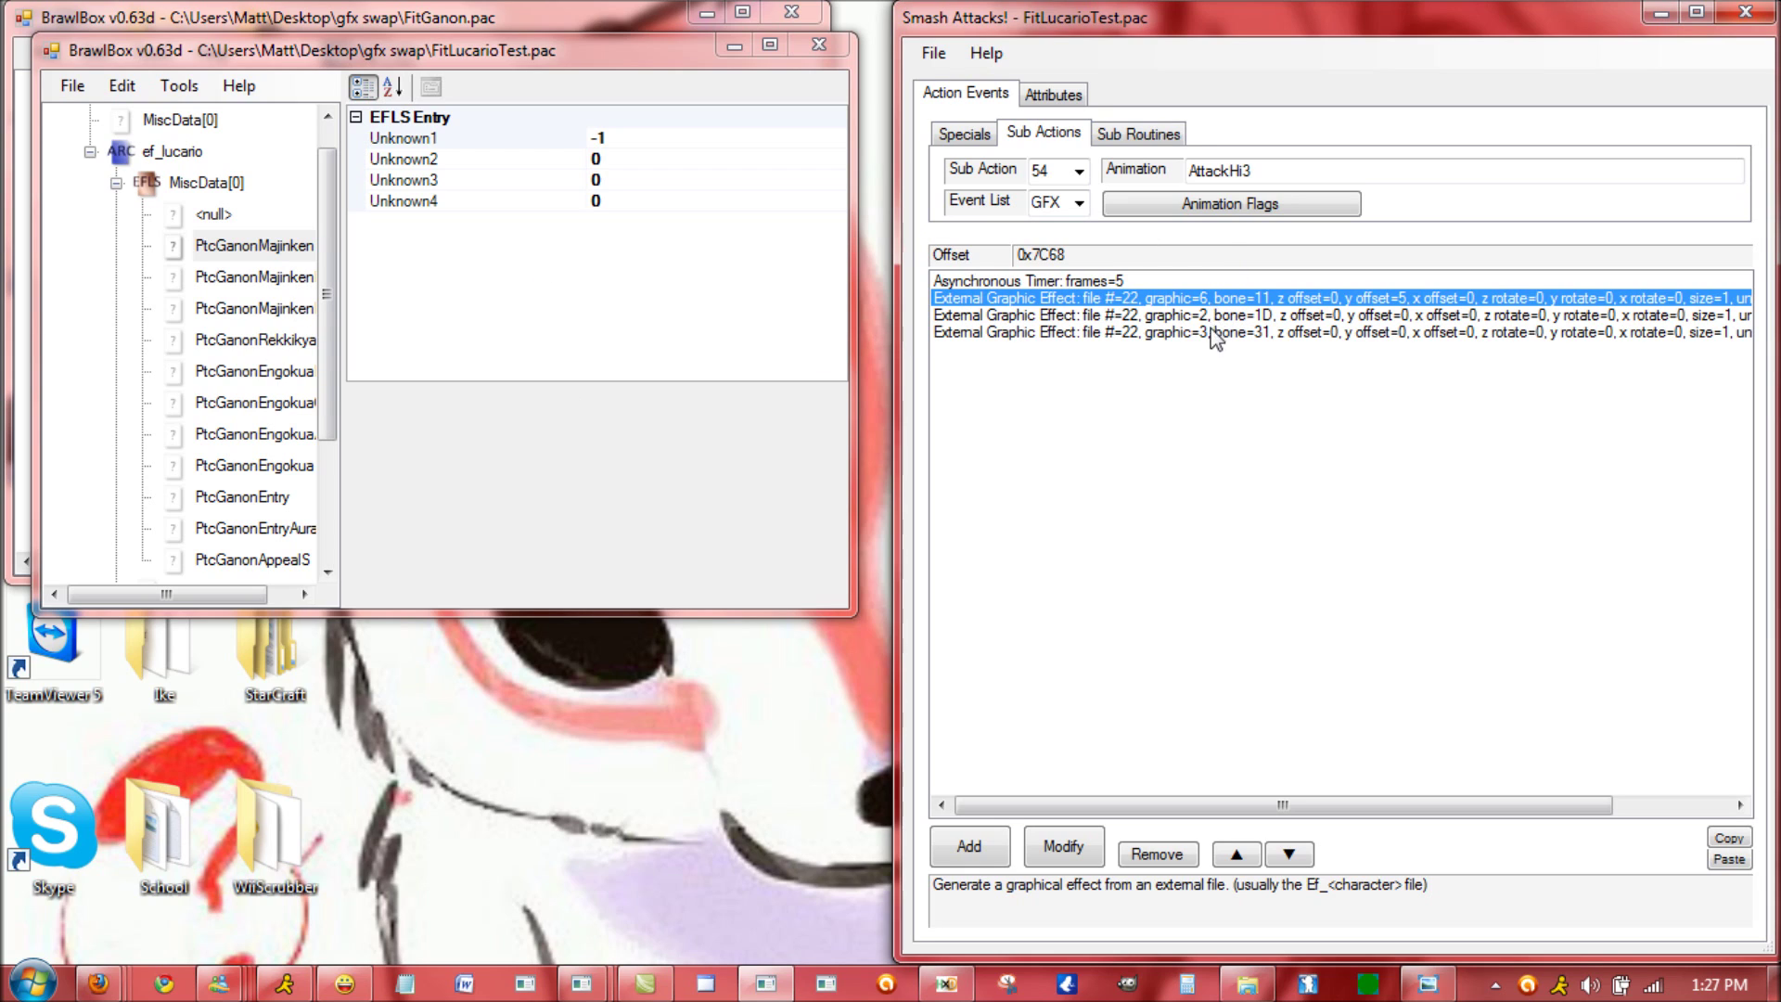
# - Switch to FitLucarioTest in BrawlBox and look through the PtcGanon effect entries, ending on PtcGanonMajinkenHold
pyautogui.click(257, 287)
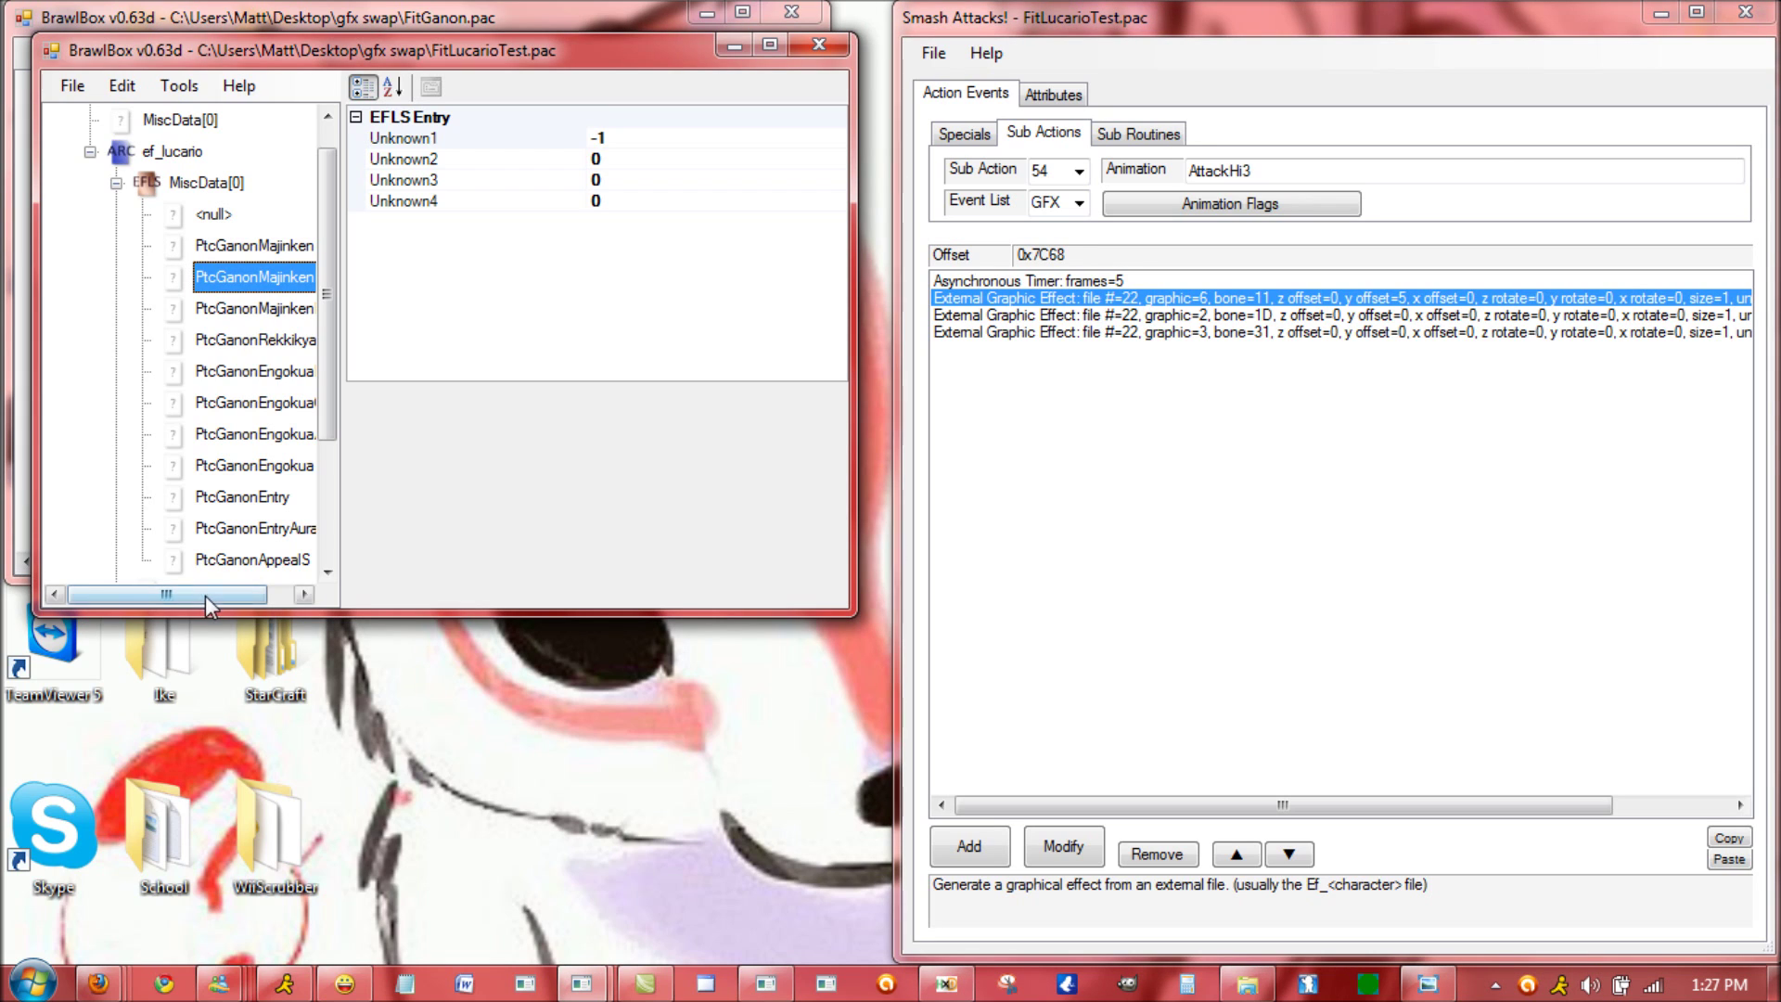
pyautogui.moveTo(222, 601); pyautogui.dragTo(250, 603)
pyautogui.click(287, 309)
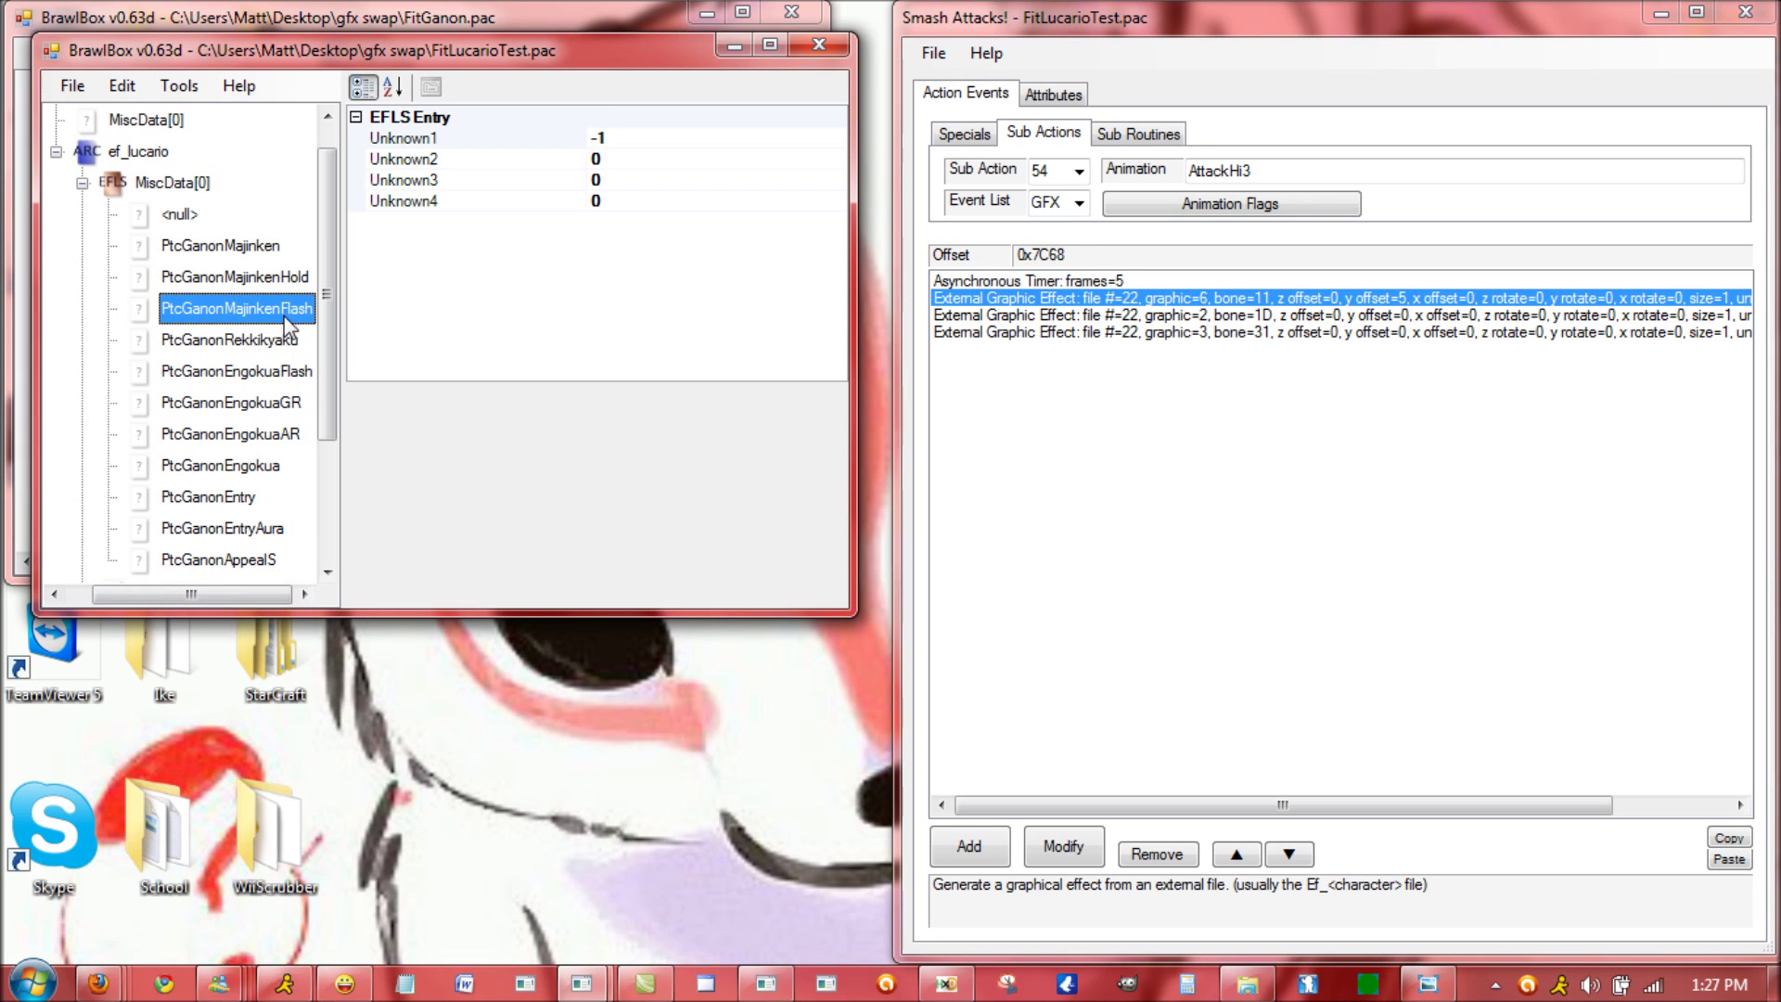
pyautogui.click(273, 406)
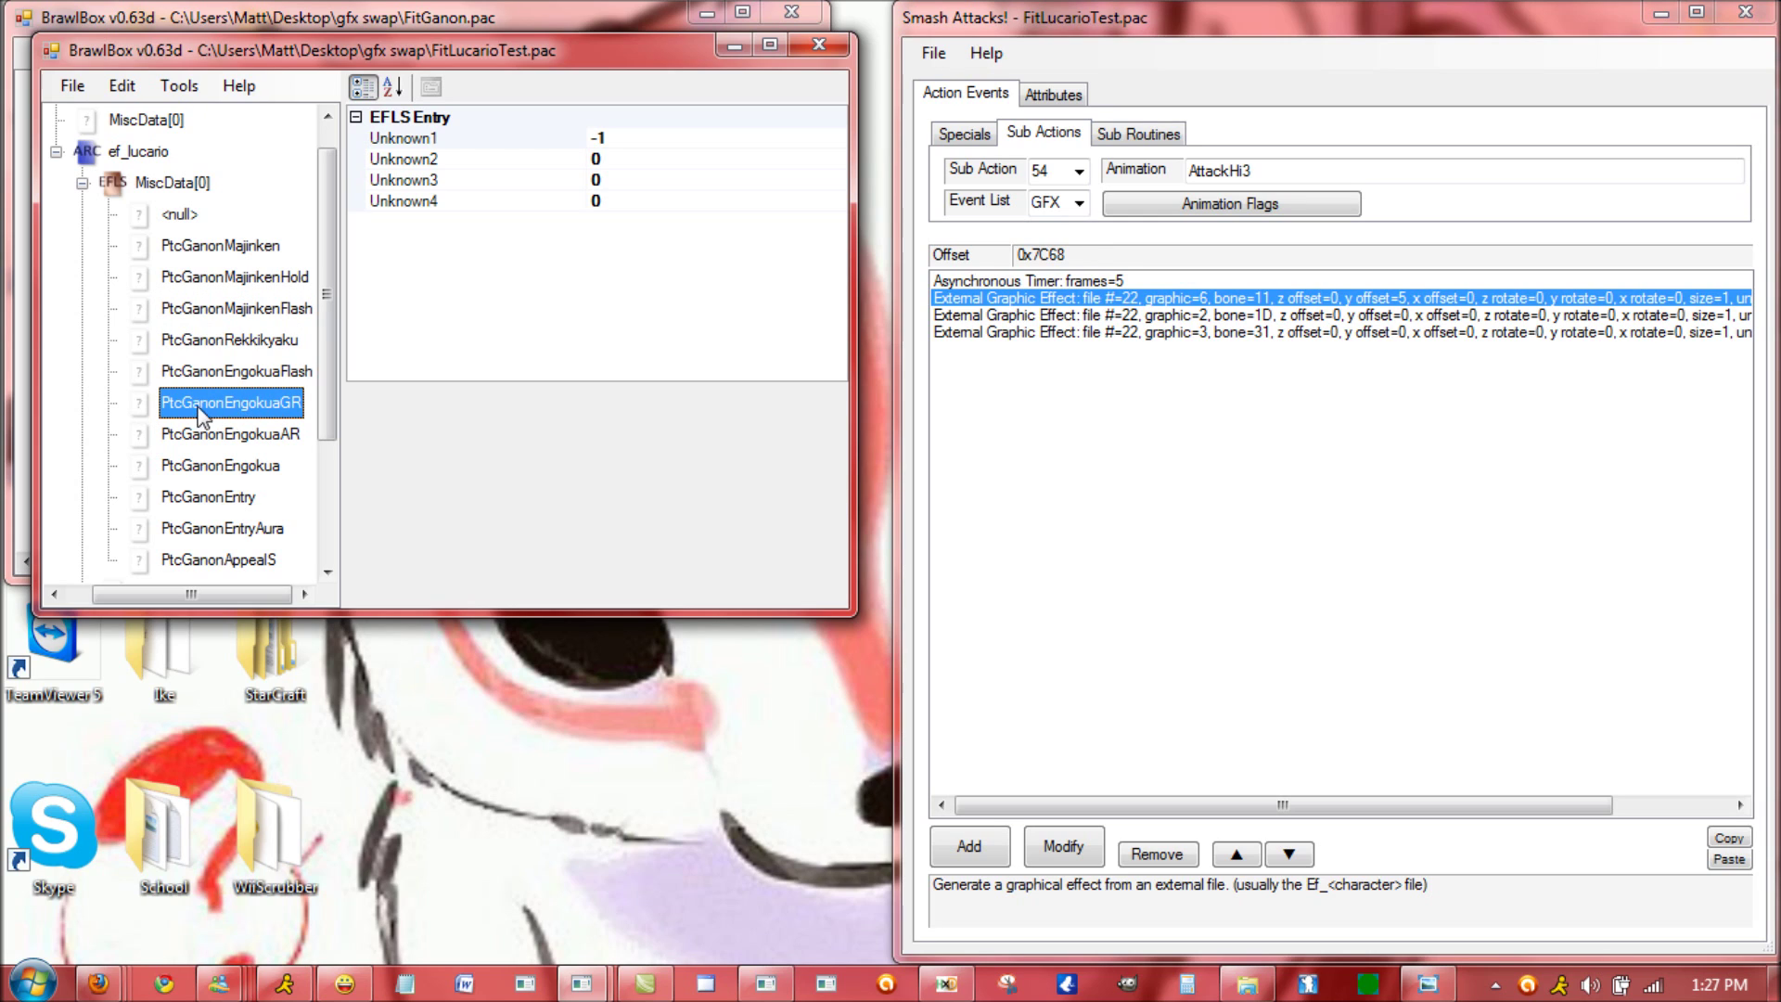
pyautogui.click(277, 287)
pyautogui.click(272, 309)
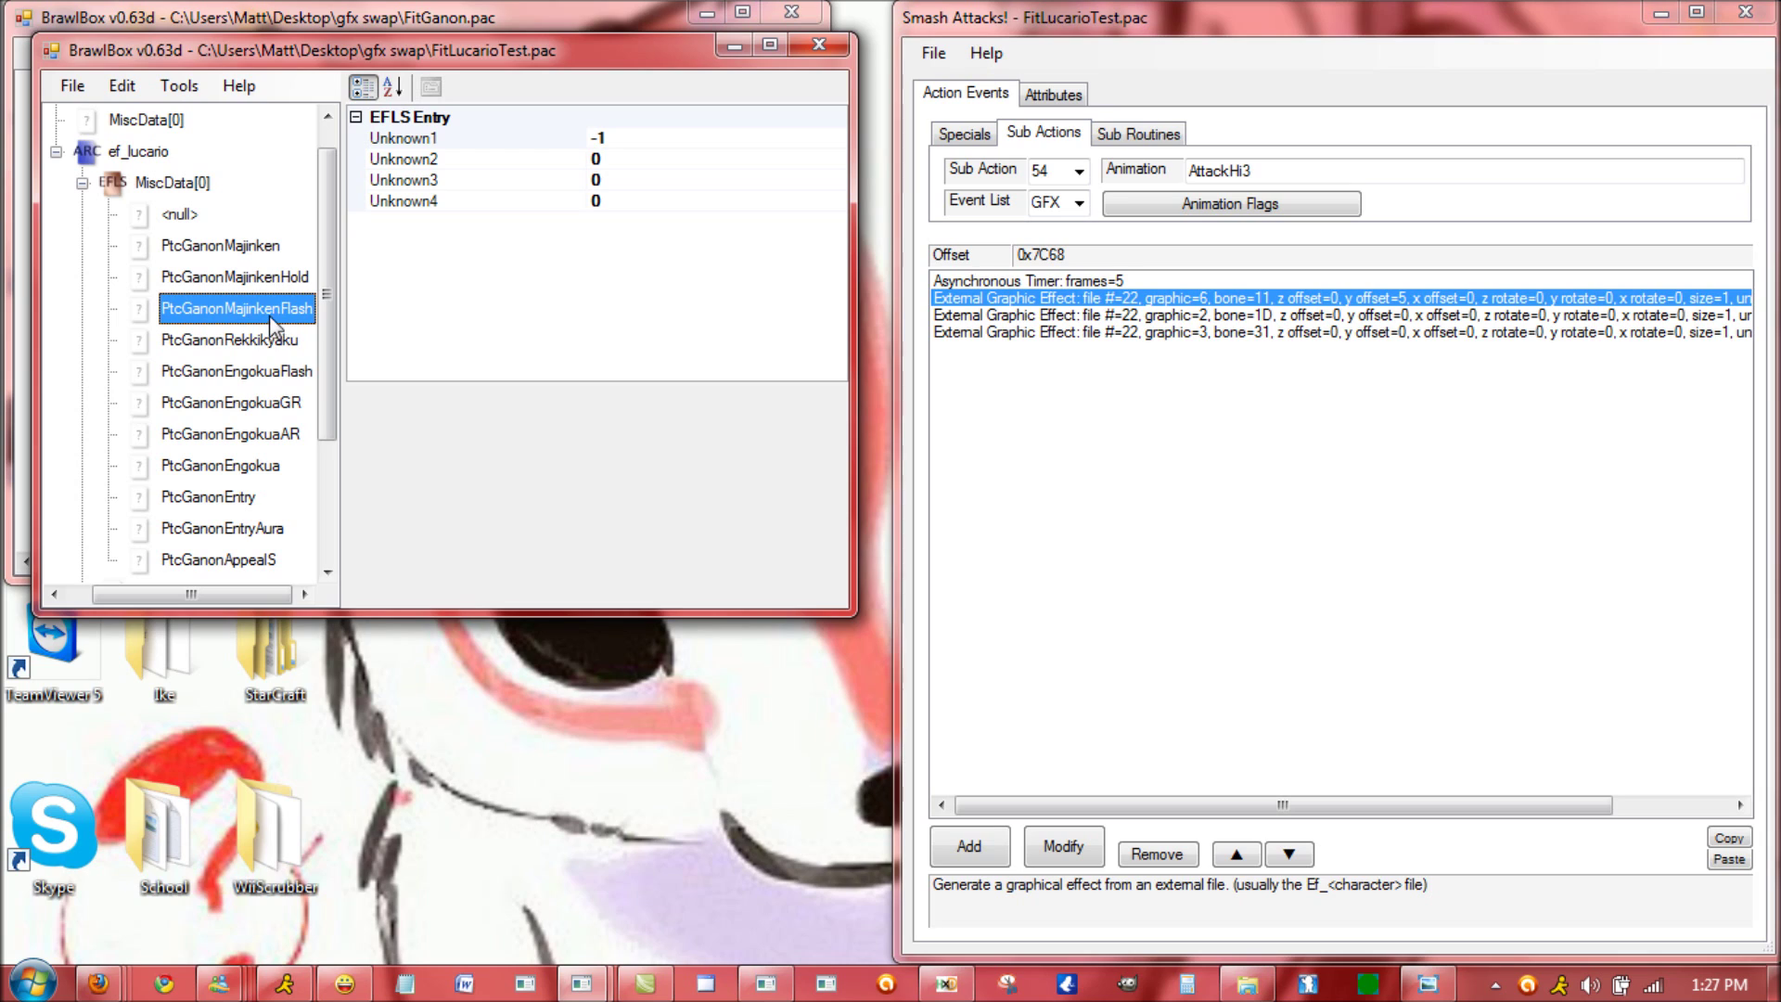
pyautogui.press('Up')
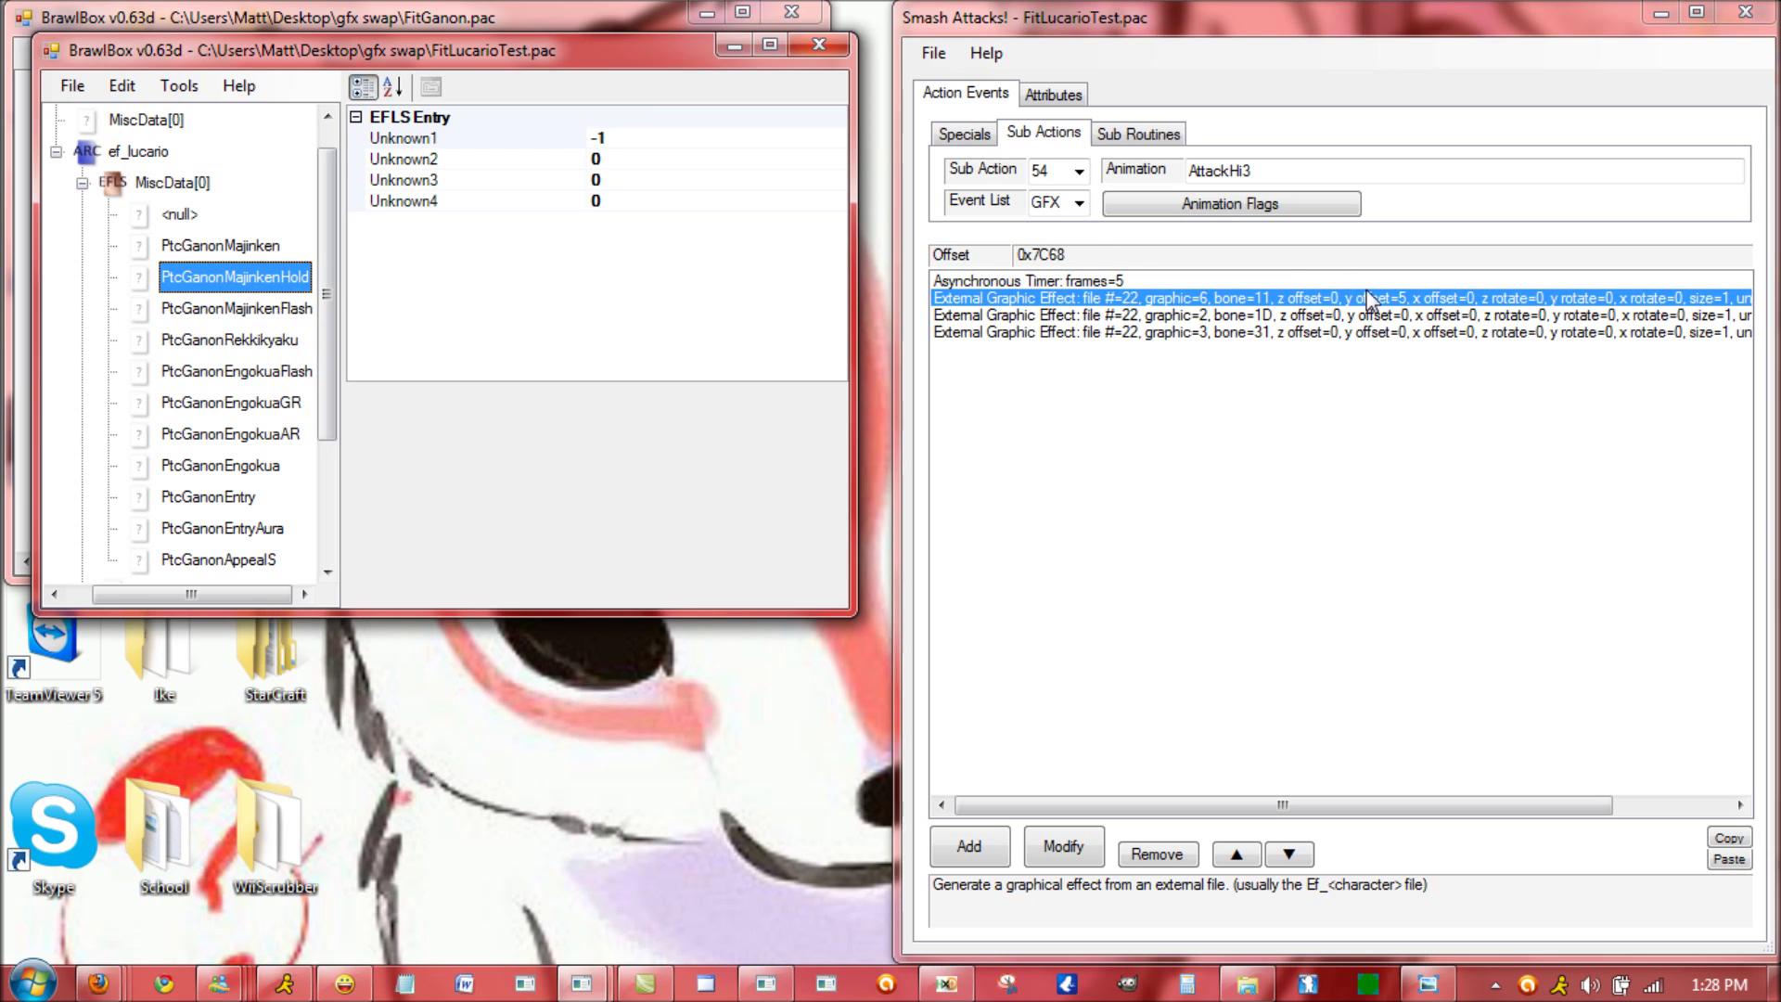
# - Close both BrawlBox windows and Smash Attacks to return to the gfx swap folder
pyautogui.click(819, 44)
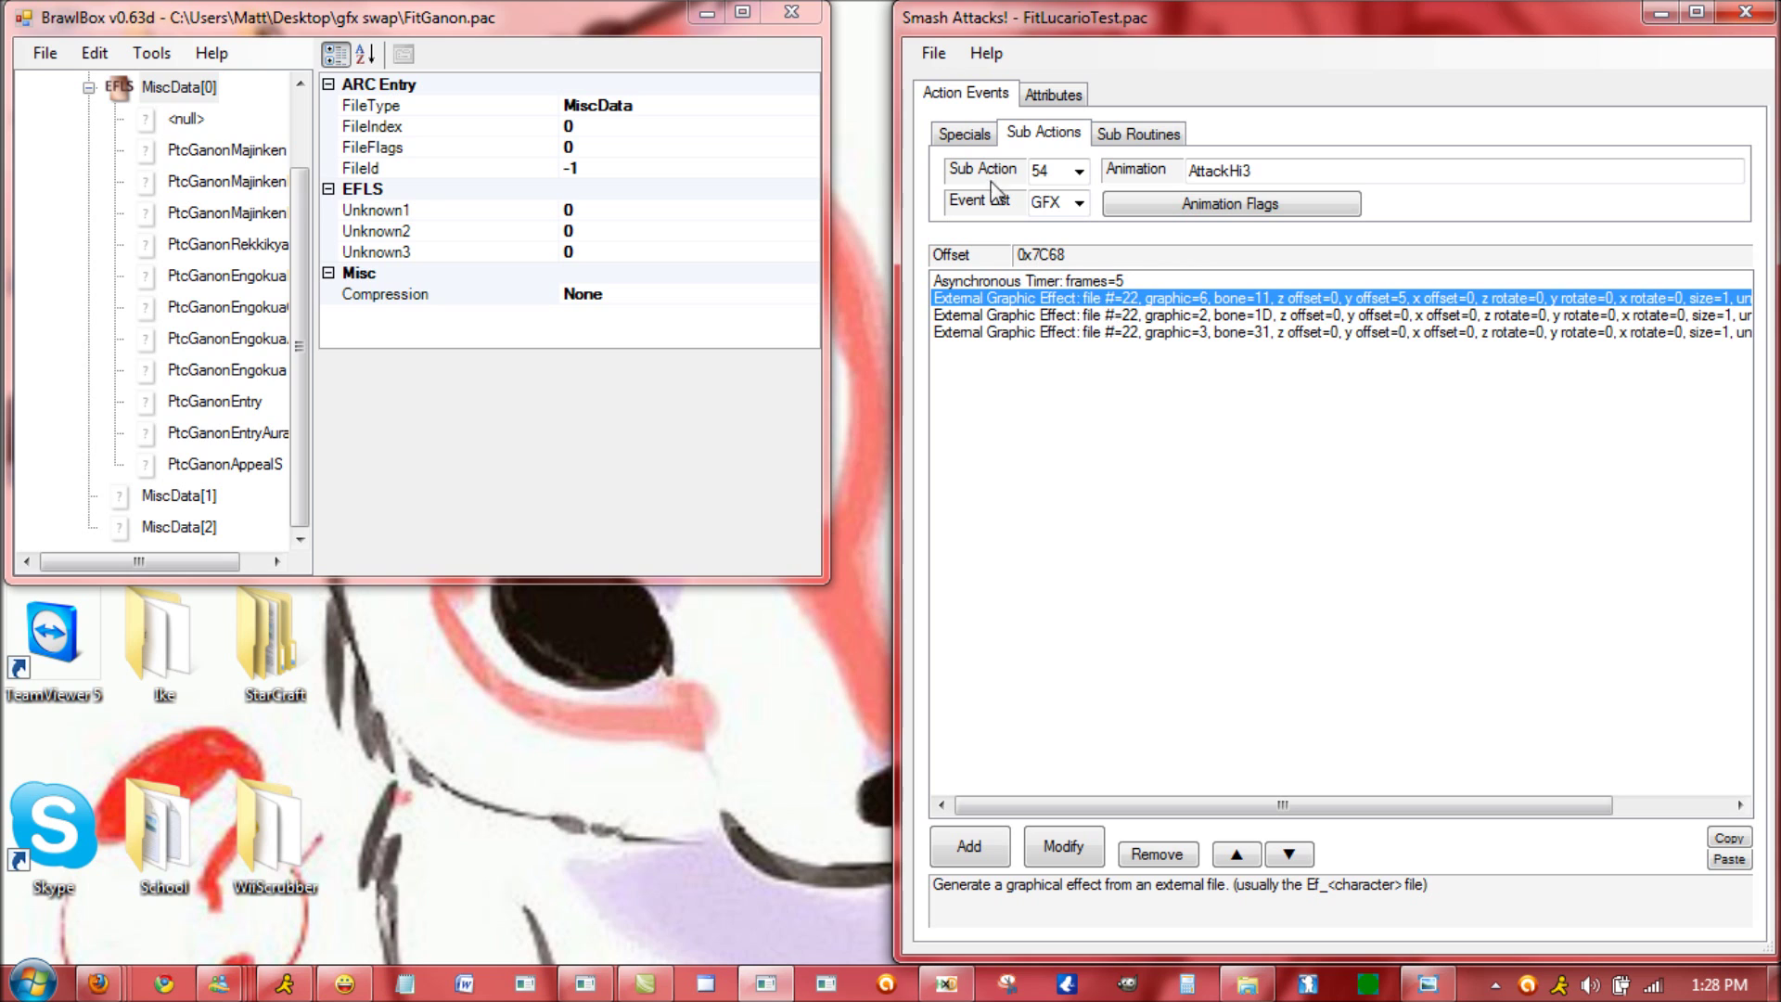
pyautogui.click(791, 11)
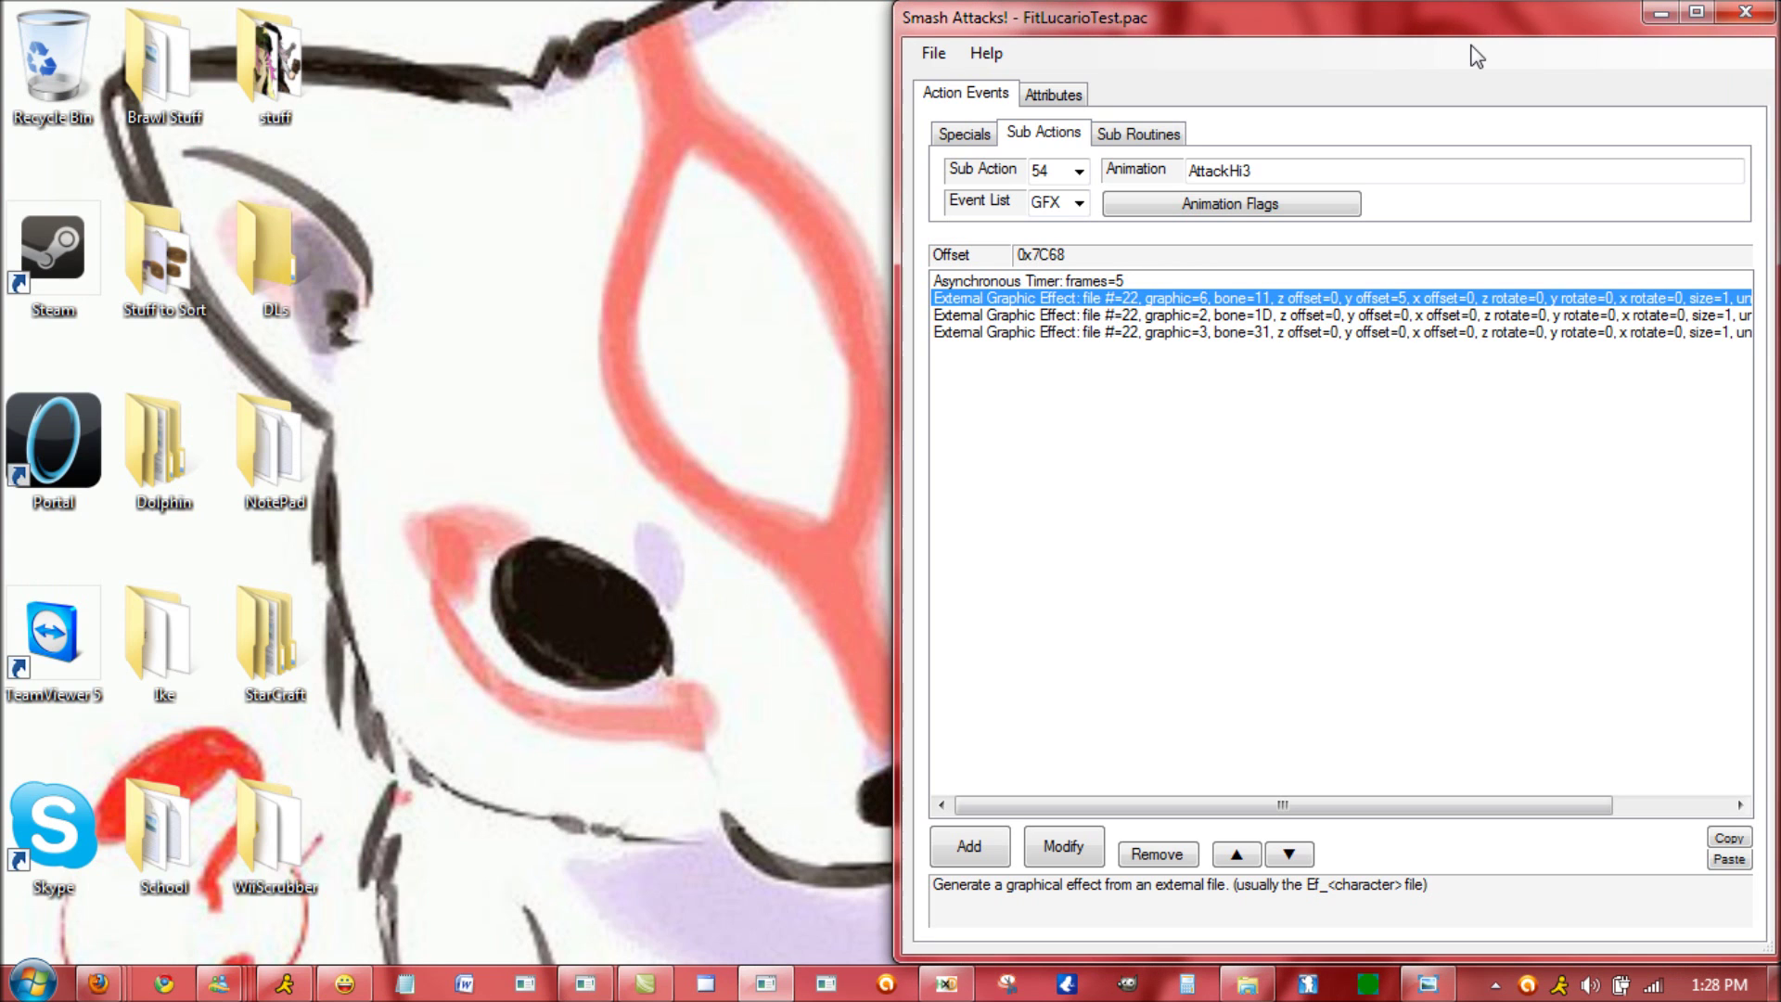
pyautogui.click(1741, 16)
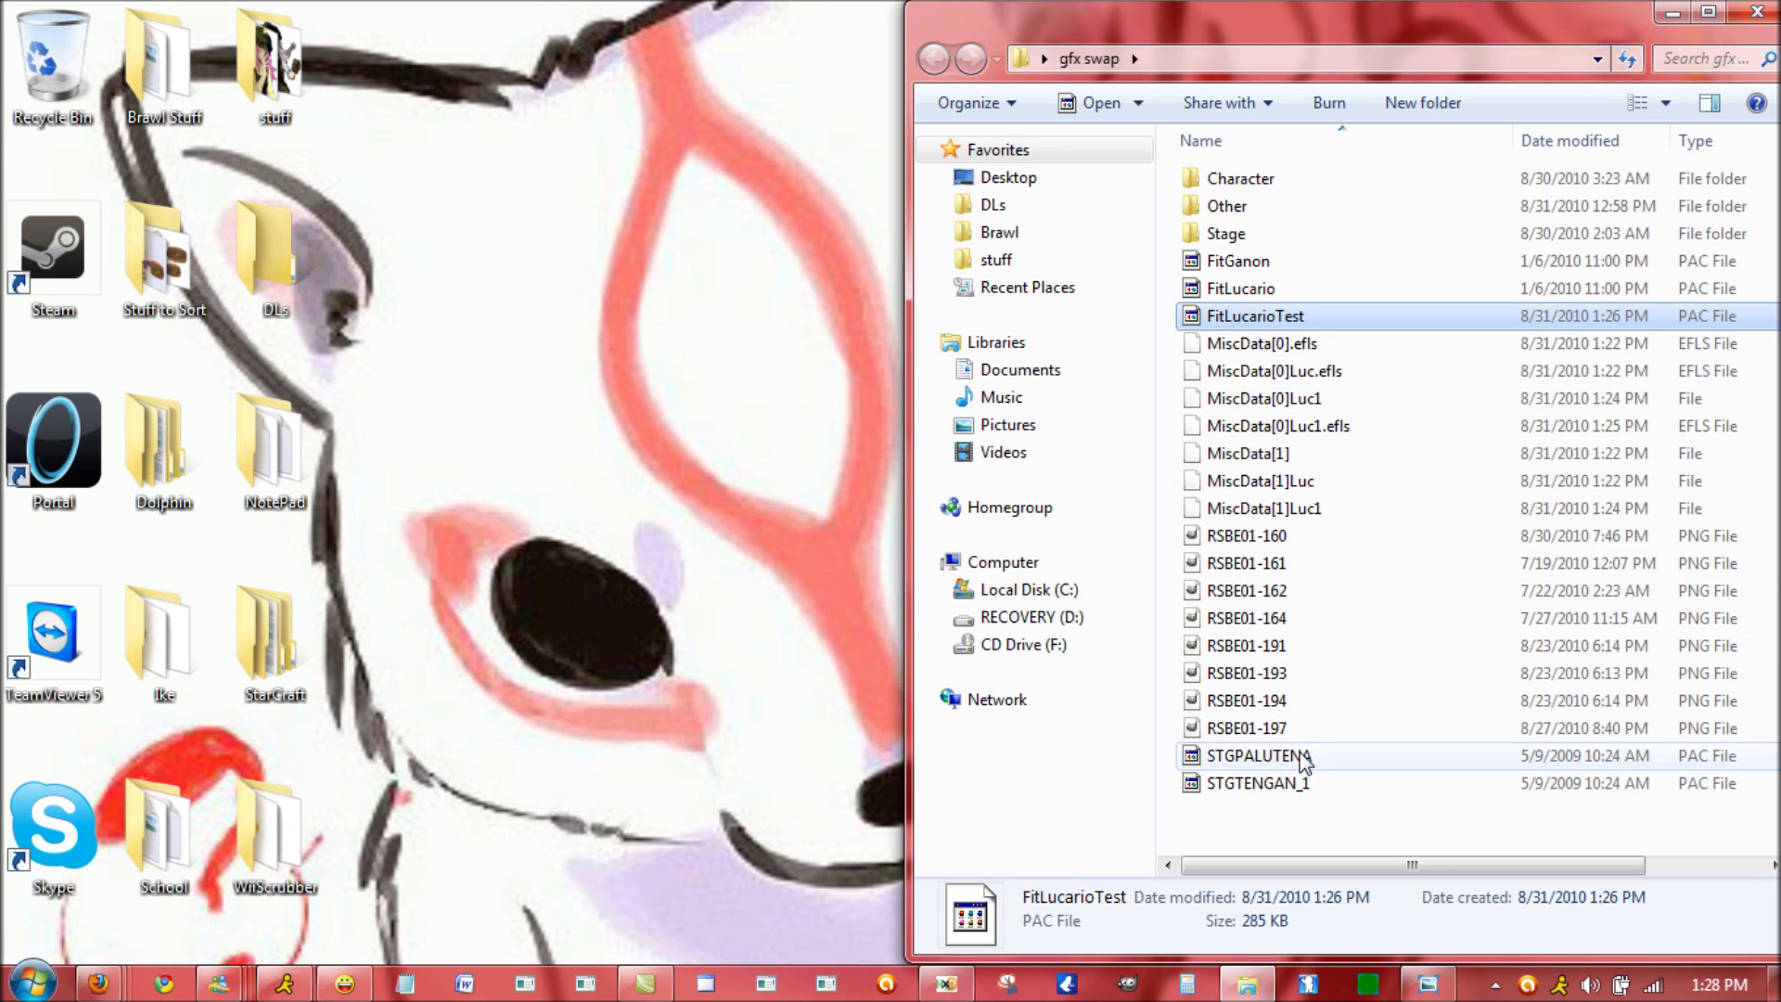
# - Open the stage archives STGPALUTENA and STGTENGAN_1 from the gfx swap folder in BrawlBox
pyautogui.click(1294, 759)
pyautogui.click(1284, 790)
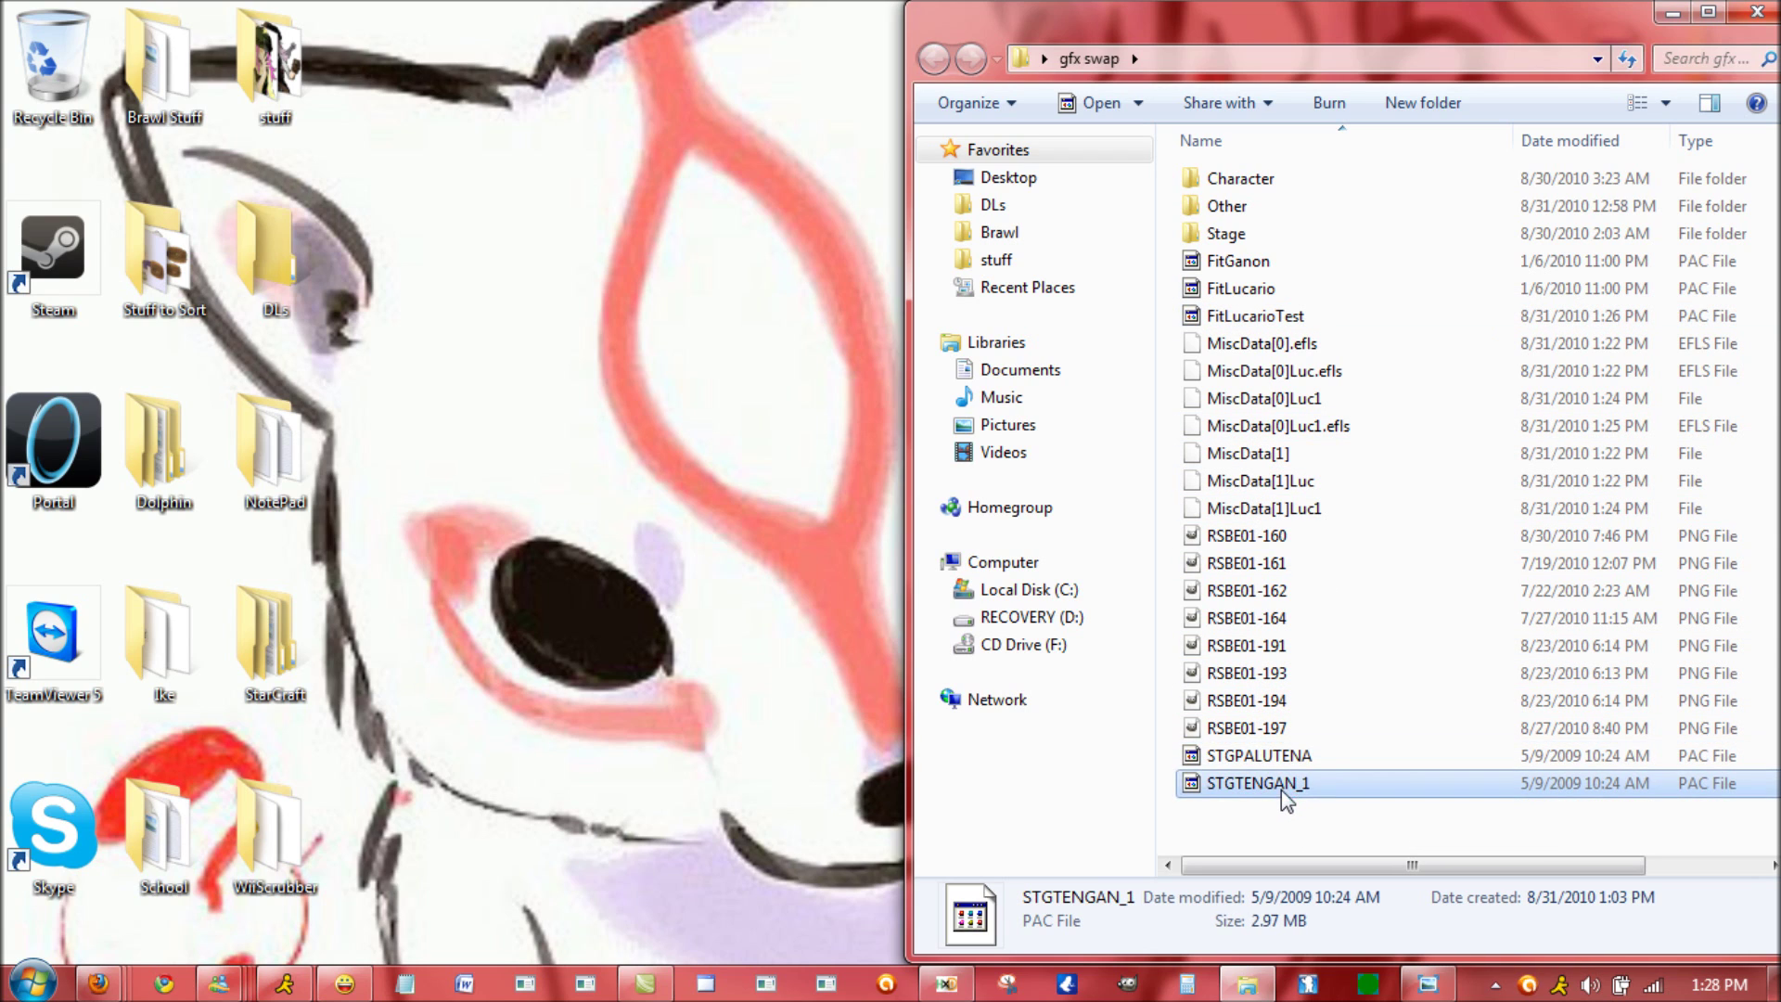
pyautogui.doubleClick(1282, 789)
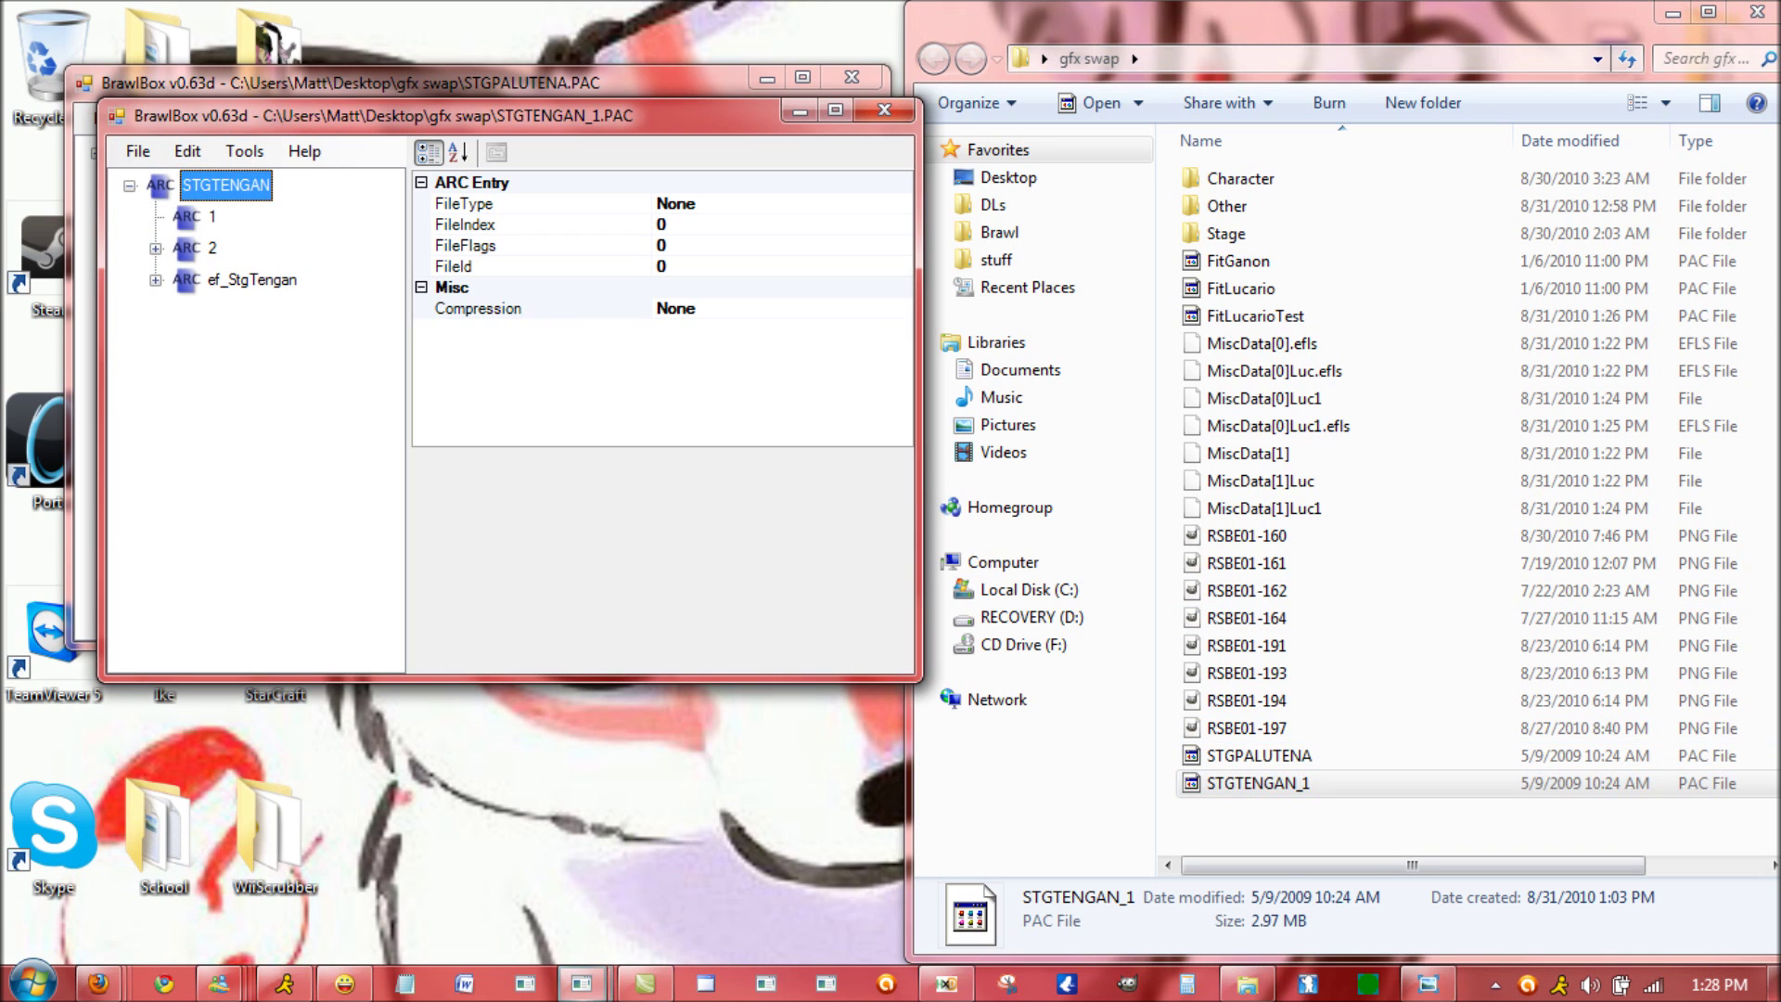
# - Switch to Windows Photo Viewer, view the screenshots RSBE01-162 and RSBE01-164, and minimize the viewer
pyautogui.click(1426, 984)
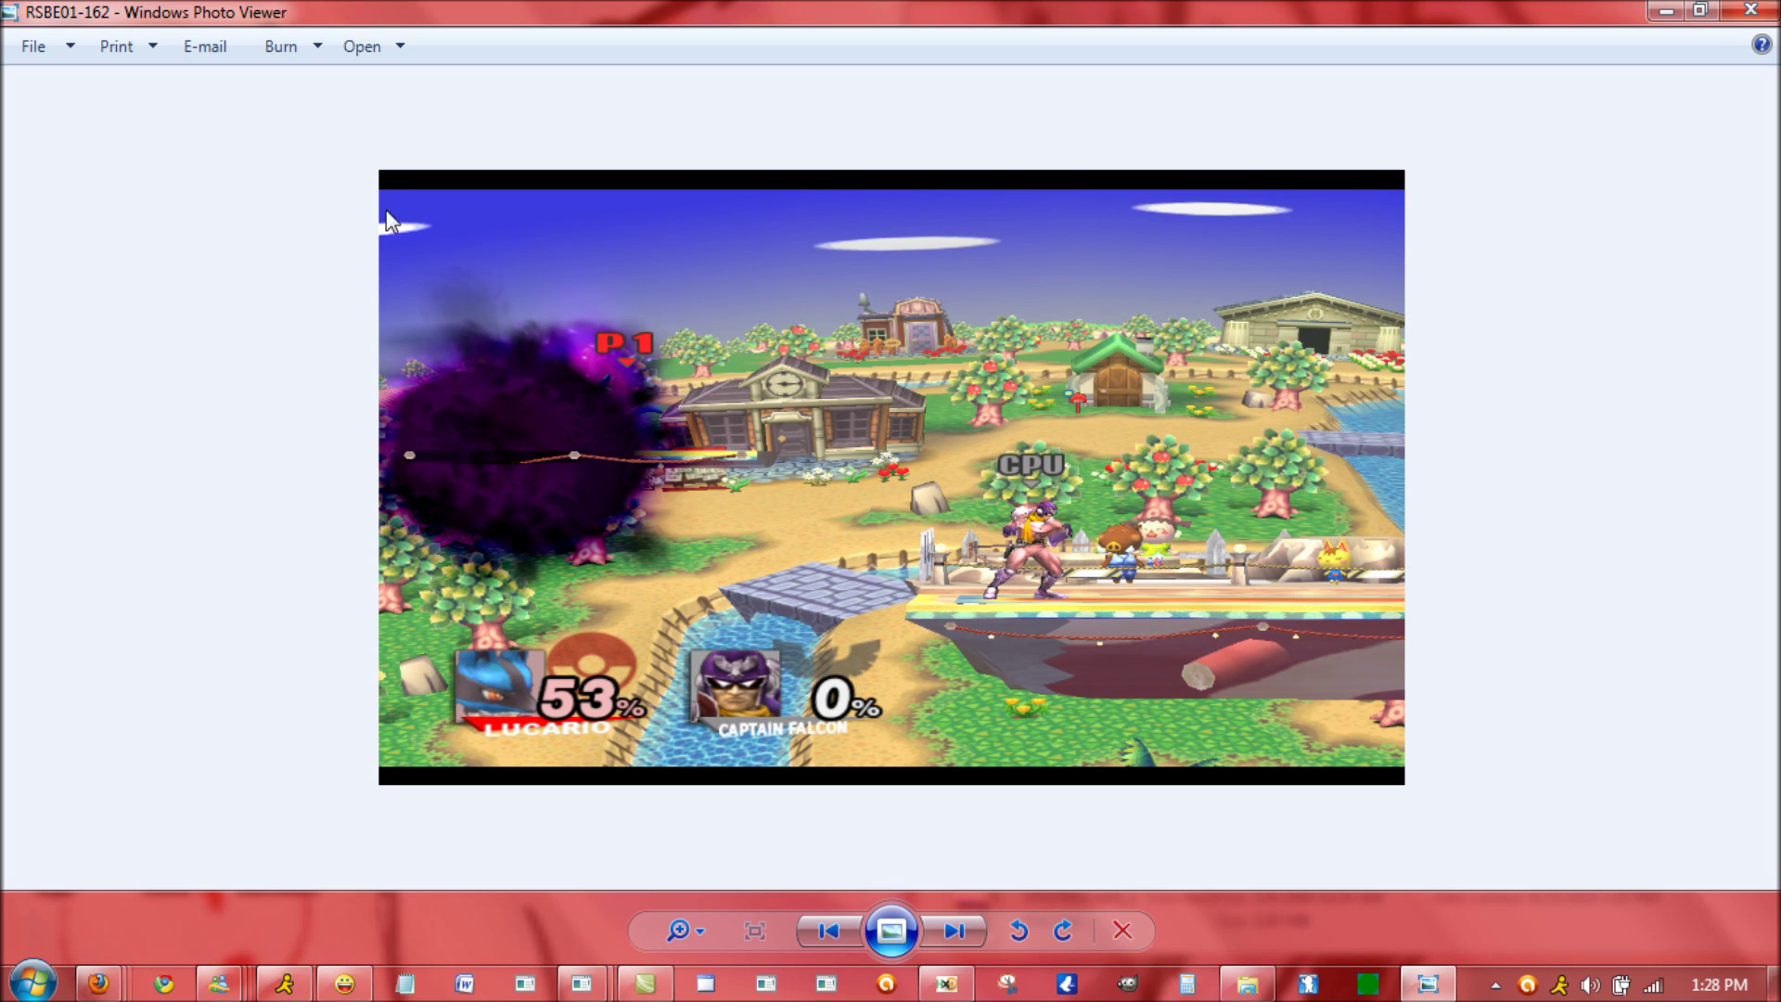
pyautogui.click(955, 931)
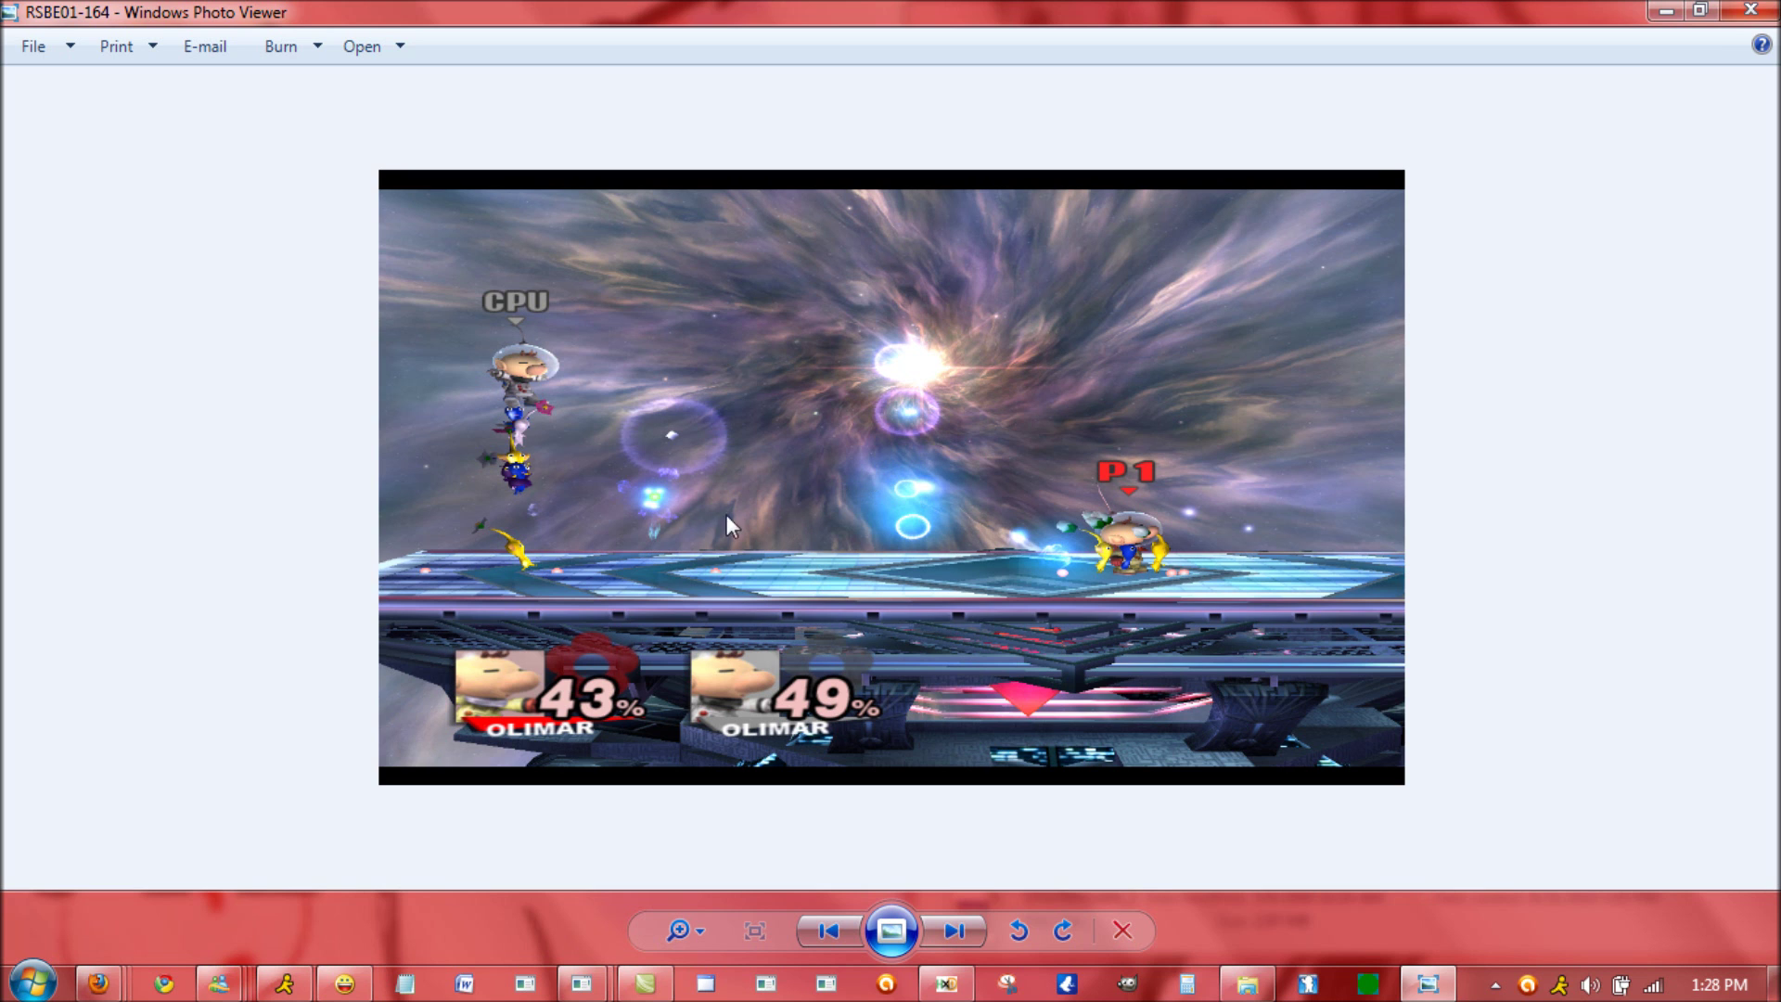
pyautogui.click(1666, 11)
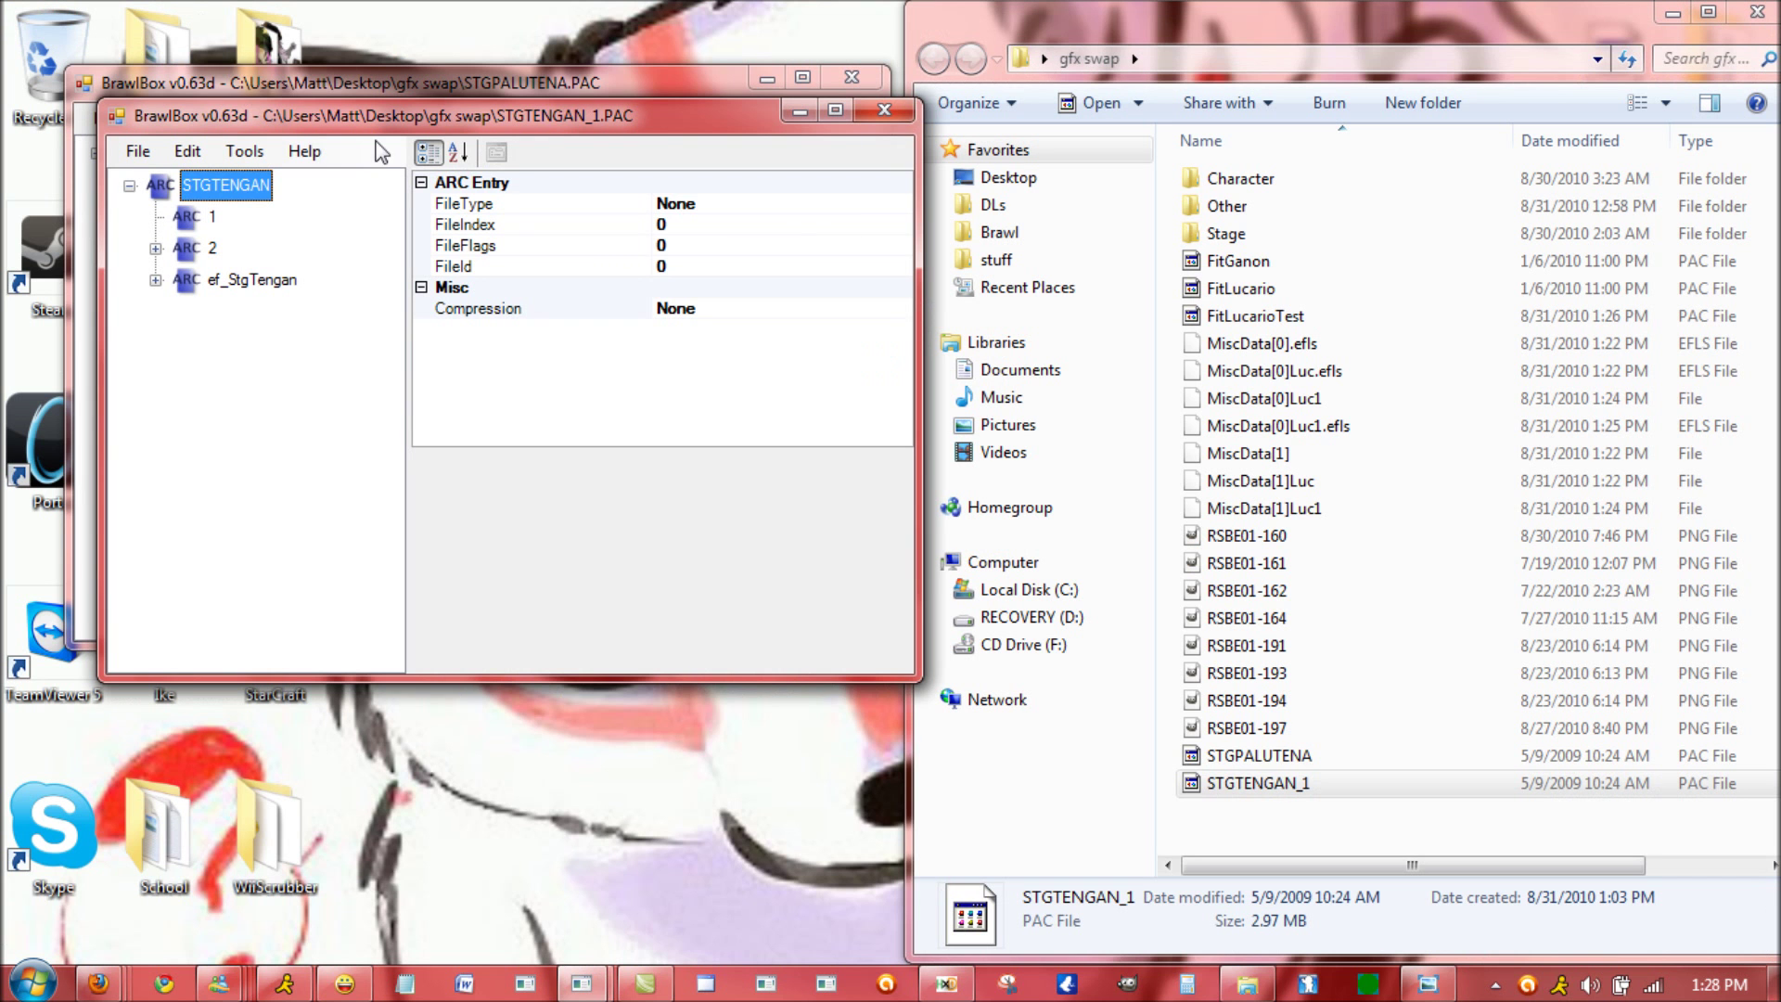
# - Place STGTENGAN_1 beside STGPALUTENA and expand MiscData[0] under ef_StgTengan and ef_StgPalutena to show the full entry names
pyautogui.moveTo(382, 128); pyautogui.dragTo(1089, 127)
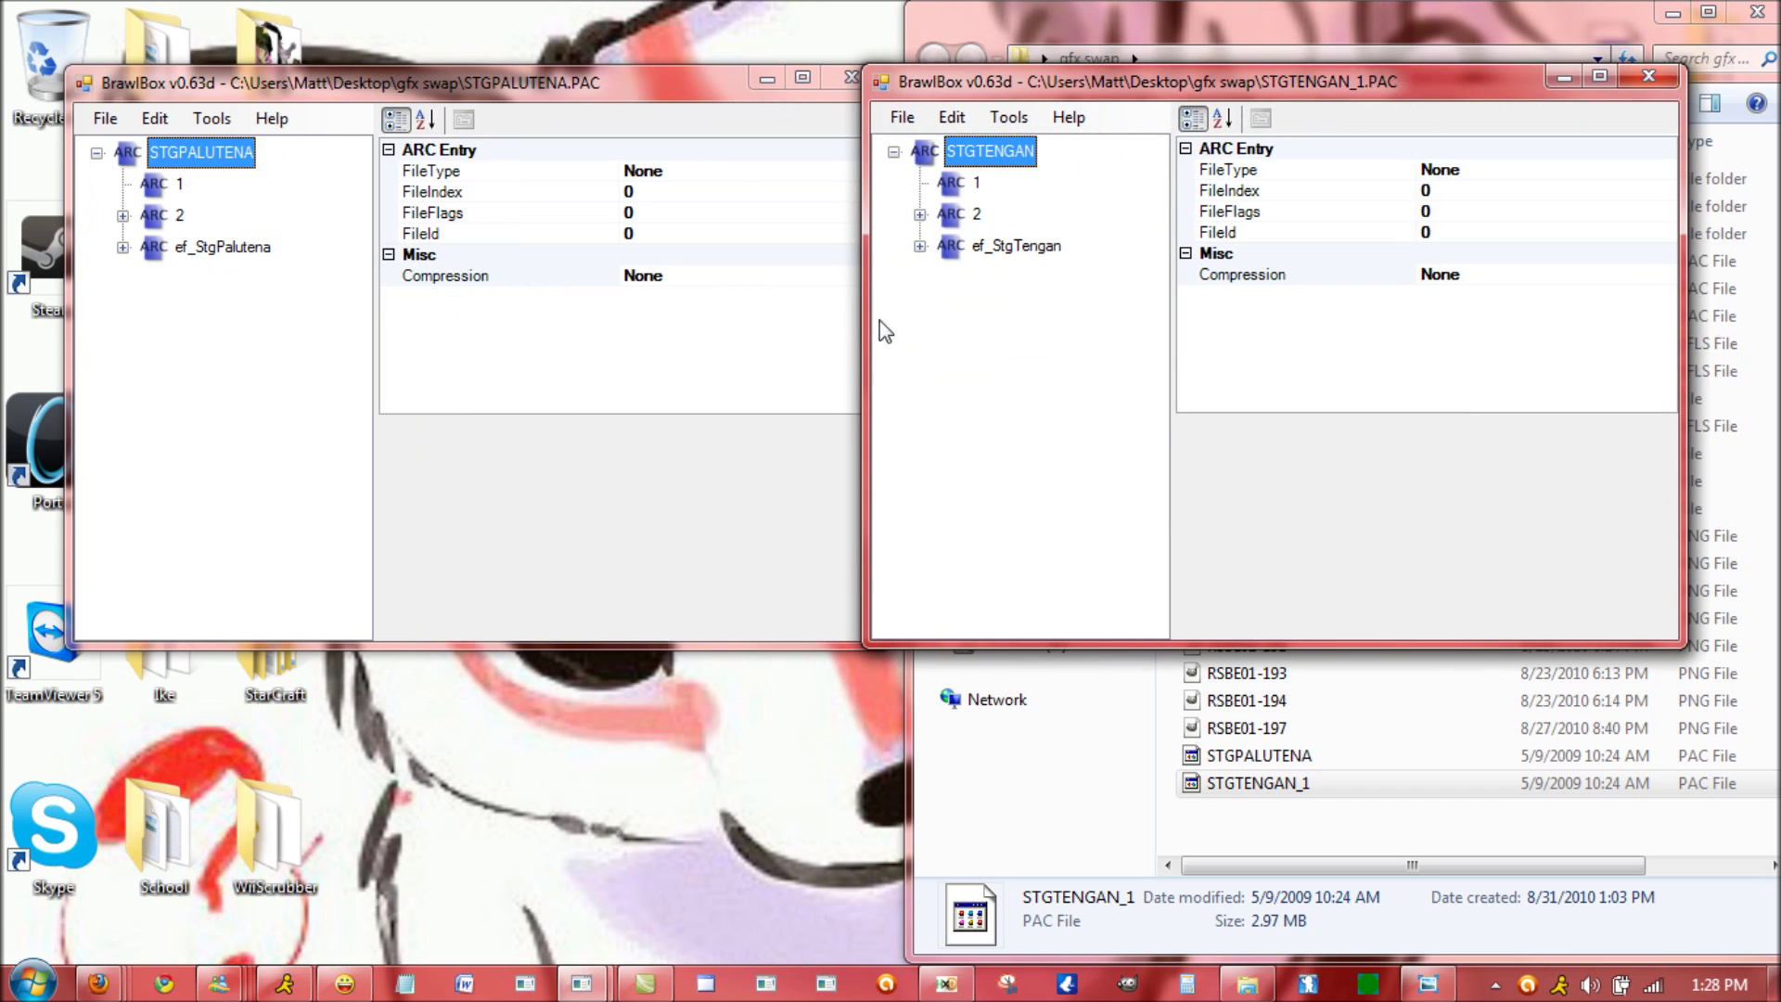
pyautogui.click(919, 246)
pyautogui.click(945, 277)
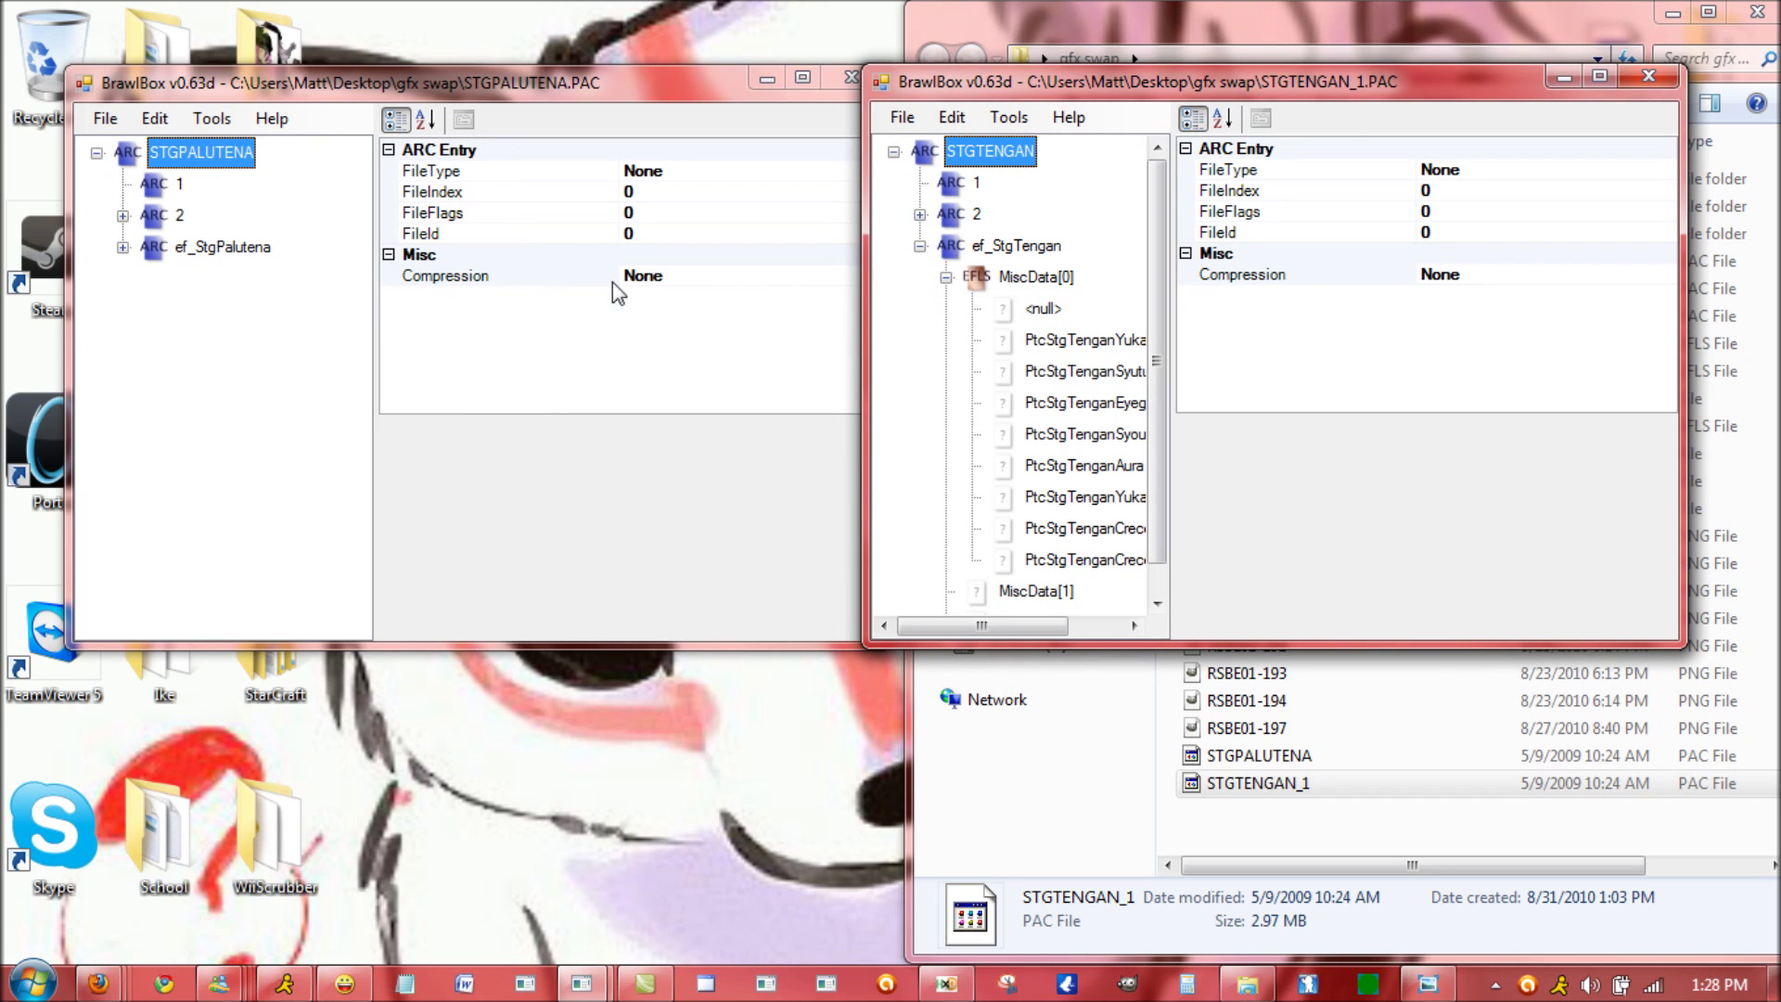
pyautogui.click(122, 247)
pyautogui.click(150, 278)
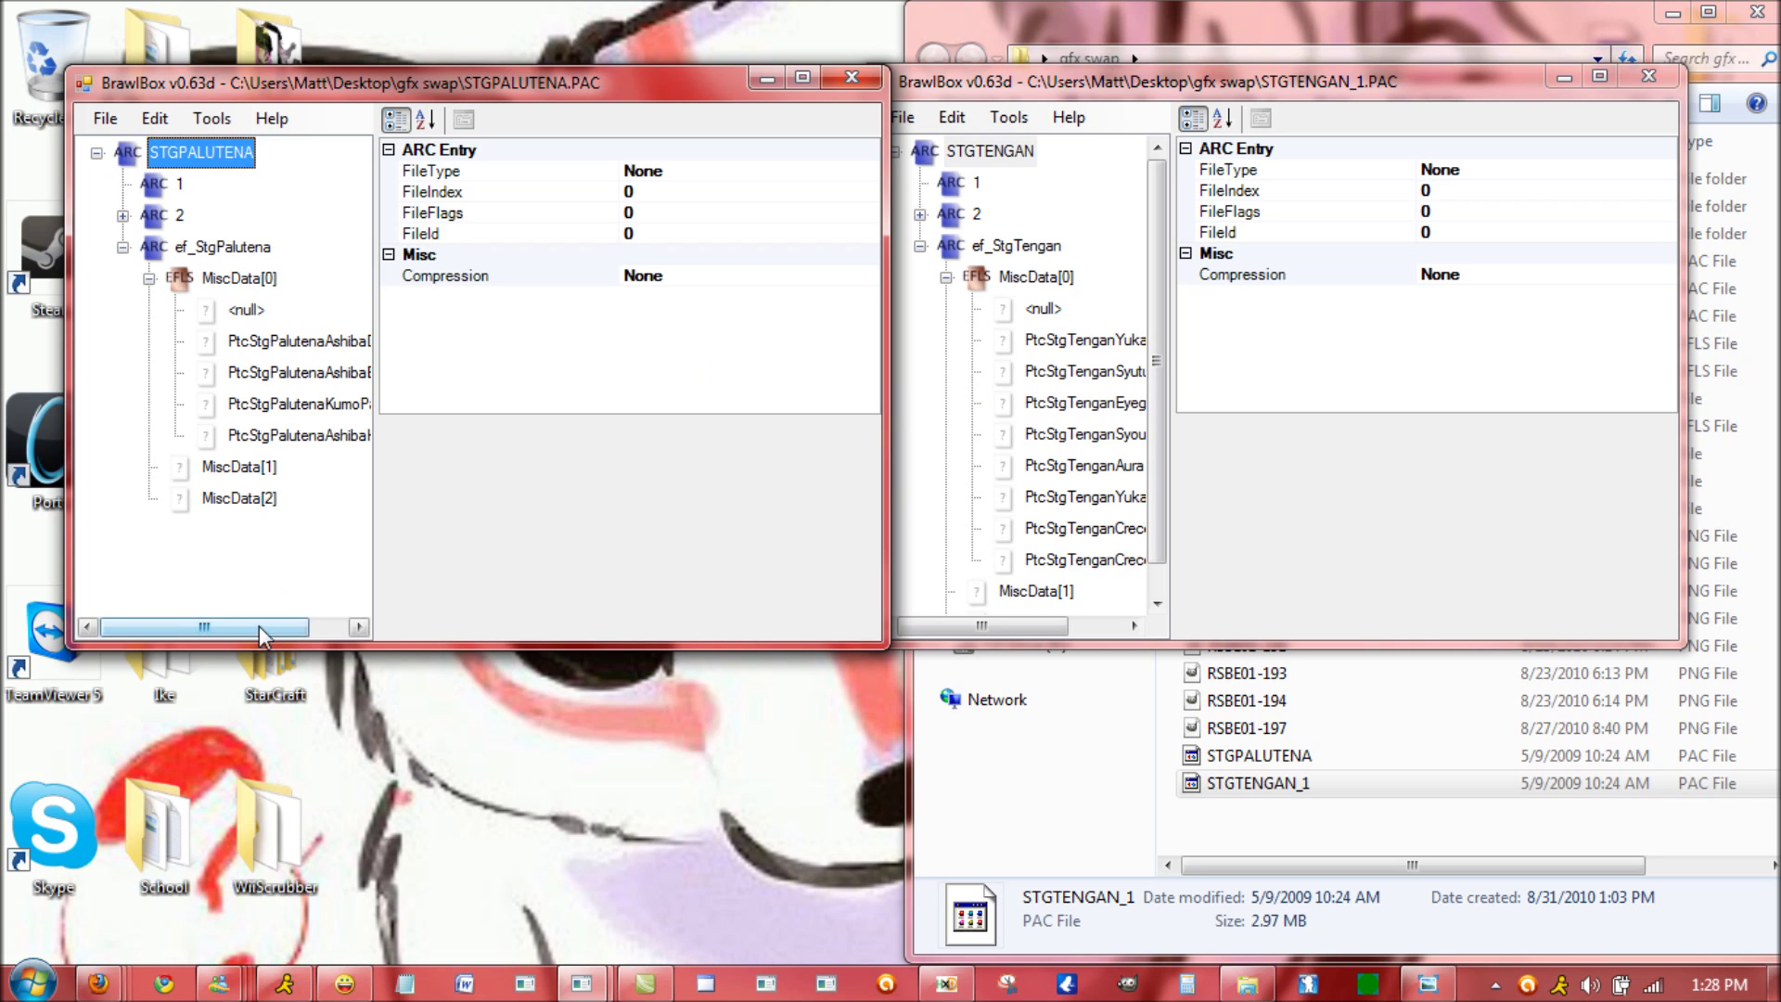
pyautogui.moveTo(259, 625); pyautogui.dragTo(451, 615)
pyautogui.moveTo(978, 619); pyautogui.dragTo(1065, 625)
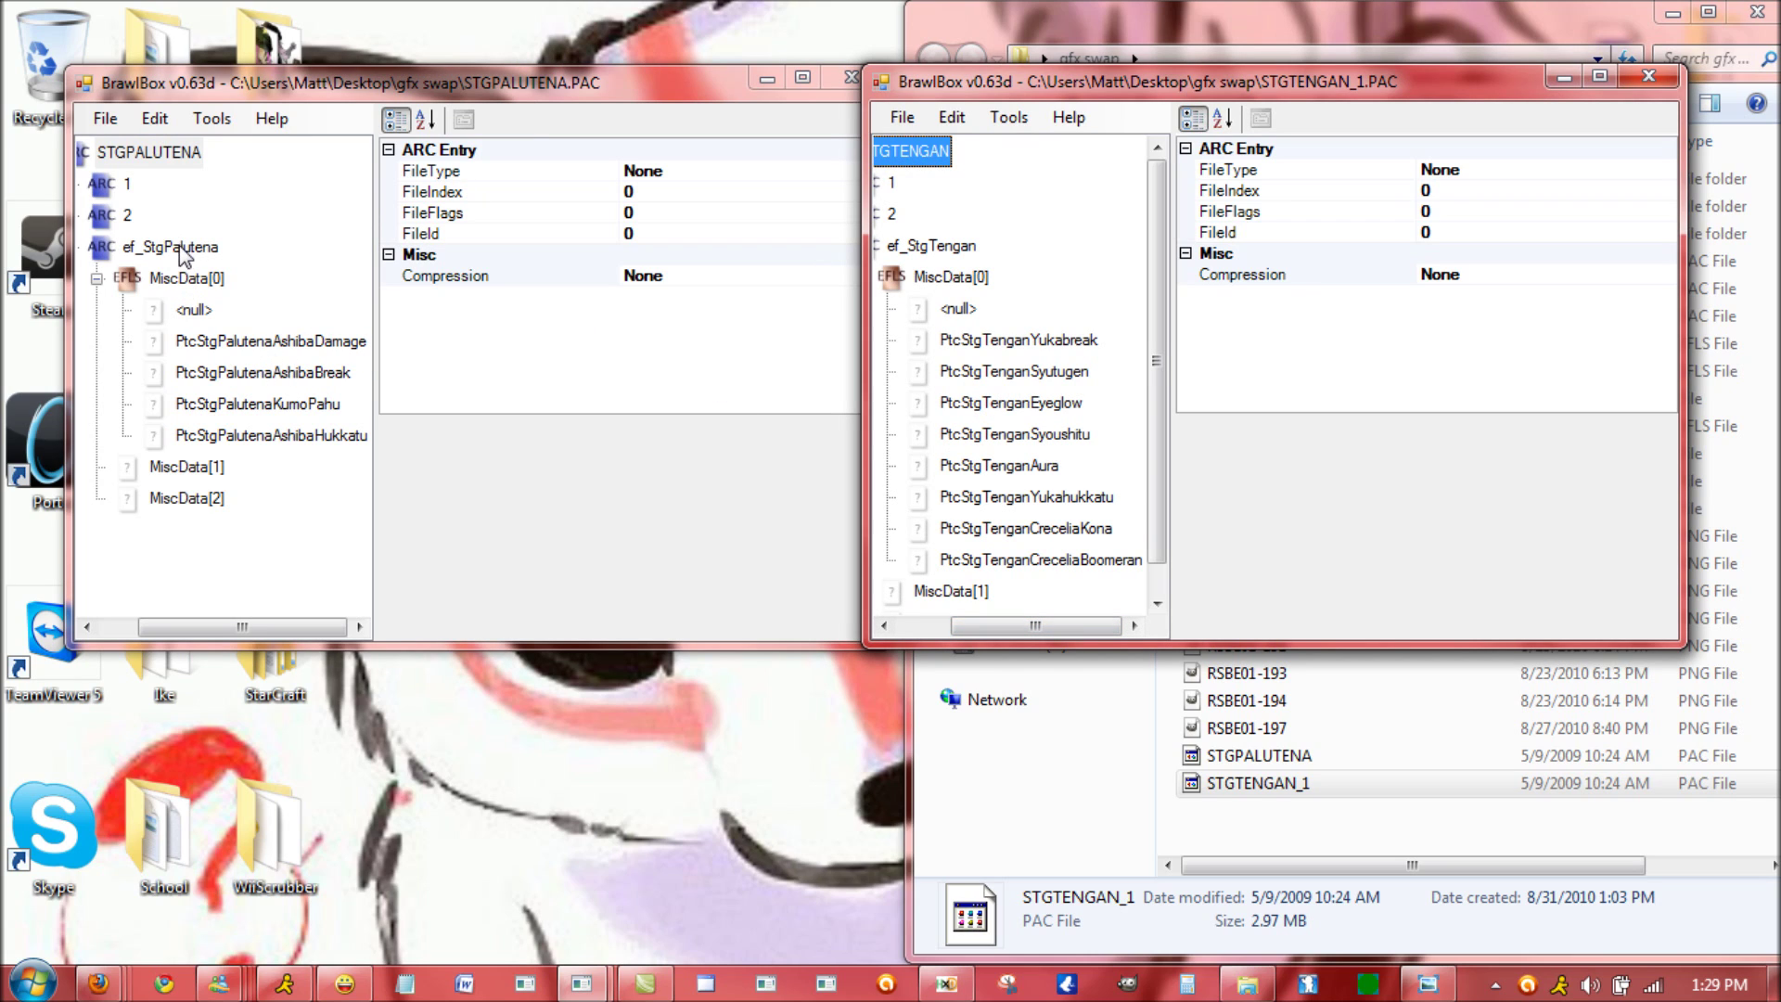
# - Look through the PtcStgPalutena effect entries in MiscData[0], from AshibaDamage to AshibaHukkatu
pyautogui.click(198, 274)
pyautogui.click(234, 345)
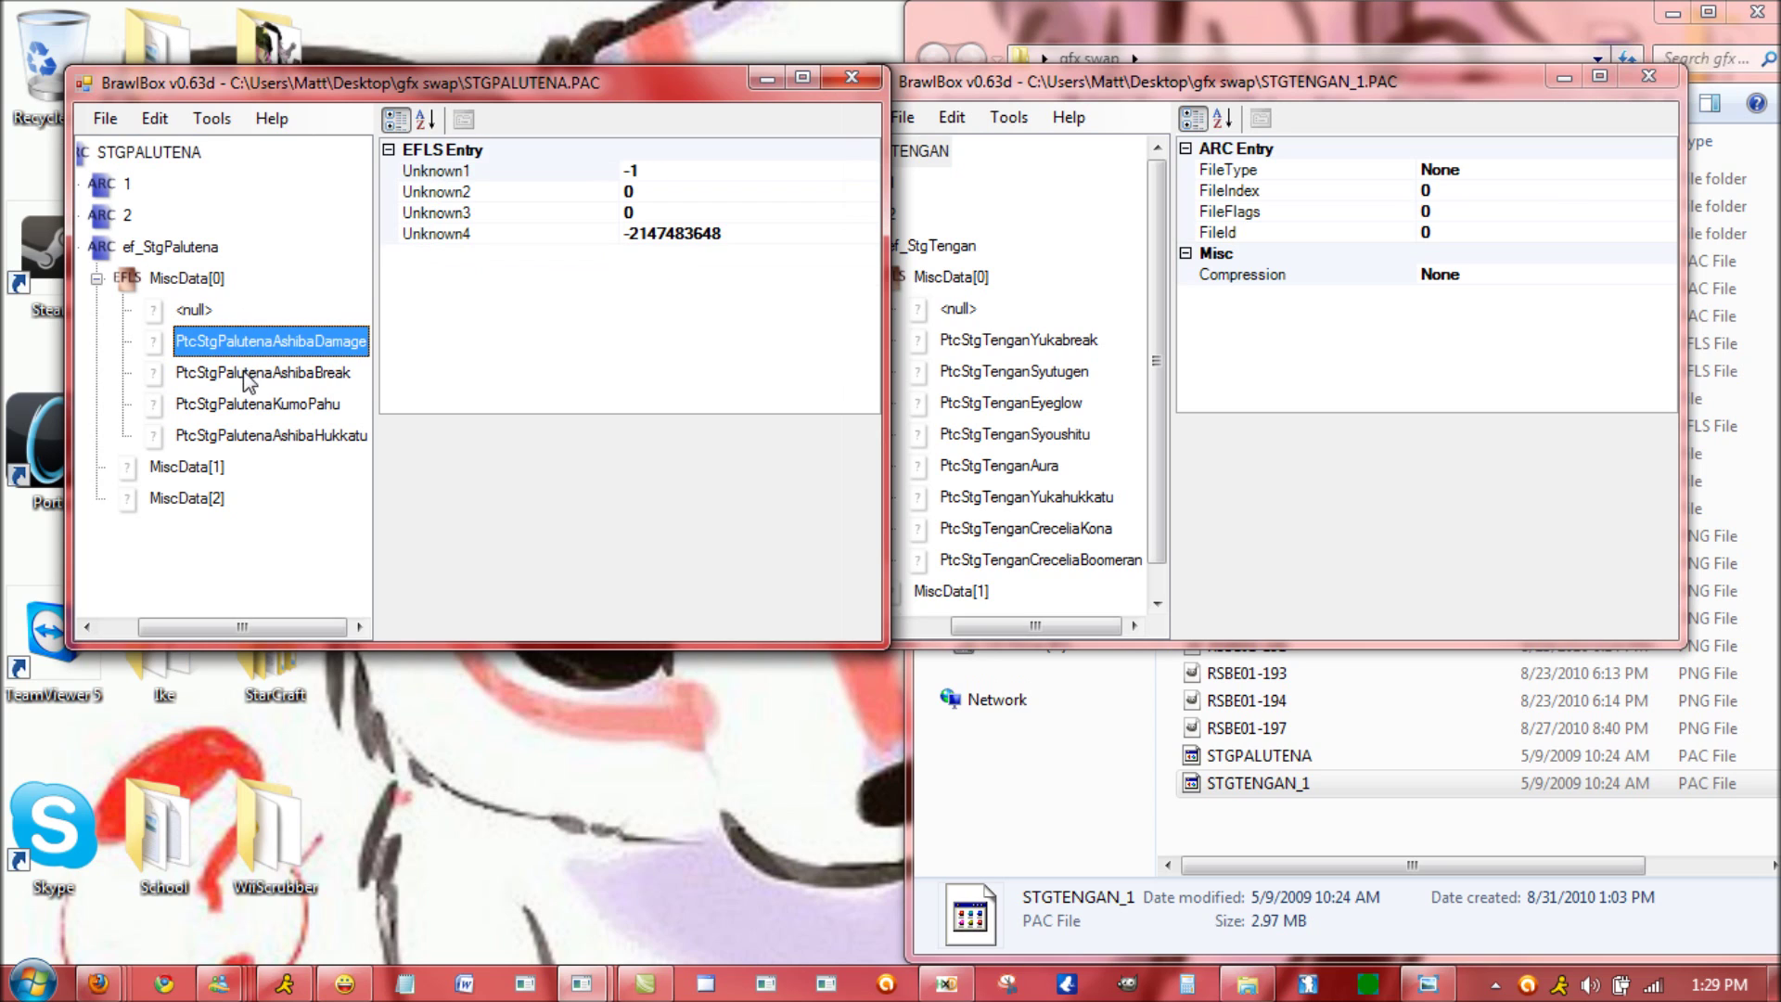
pyautogui.click(250, 376)
pyautogui.click(280, 338)
pyautogui.click(277, 376)
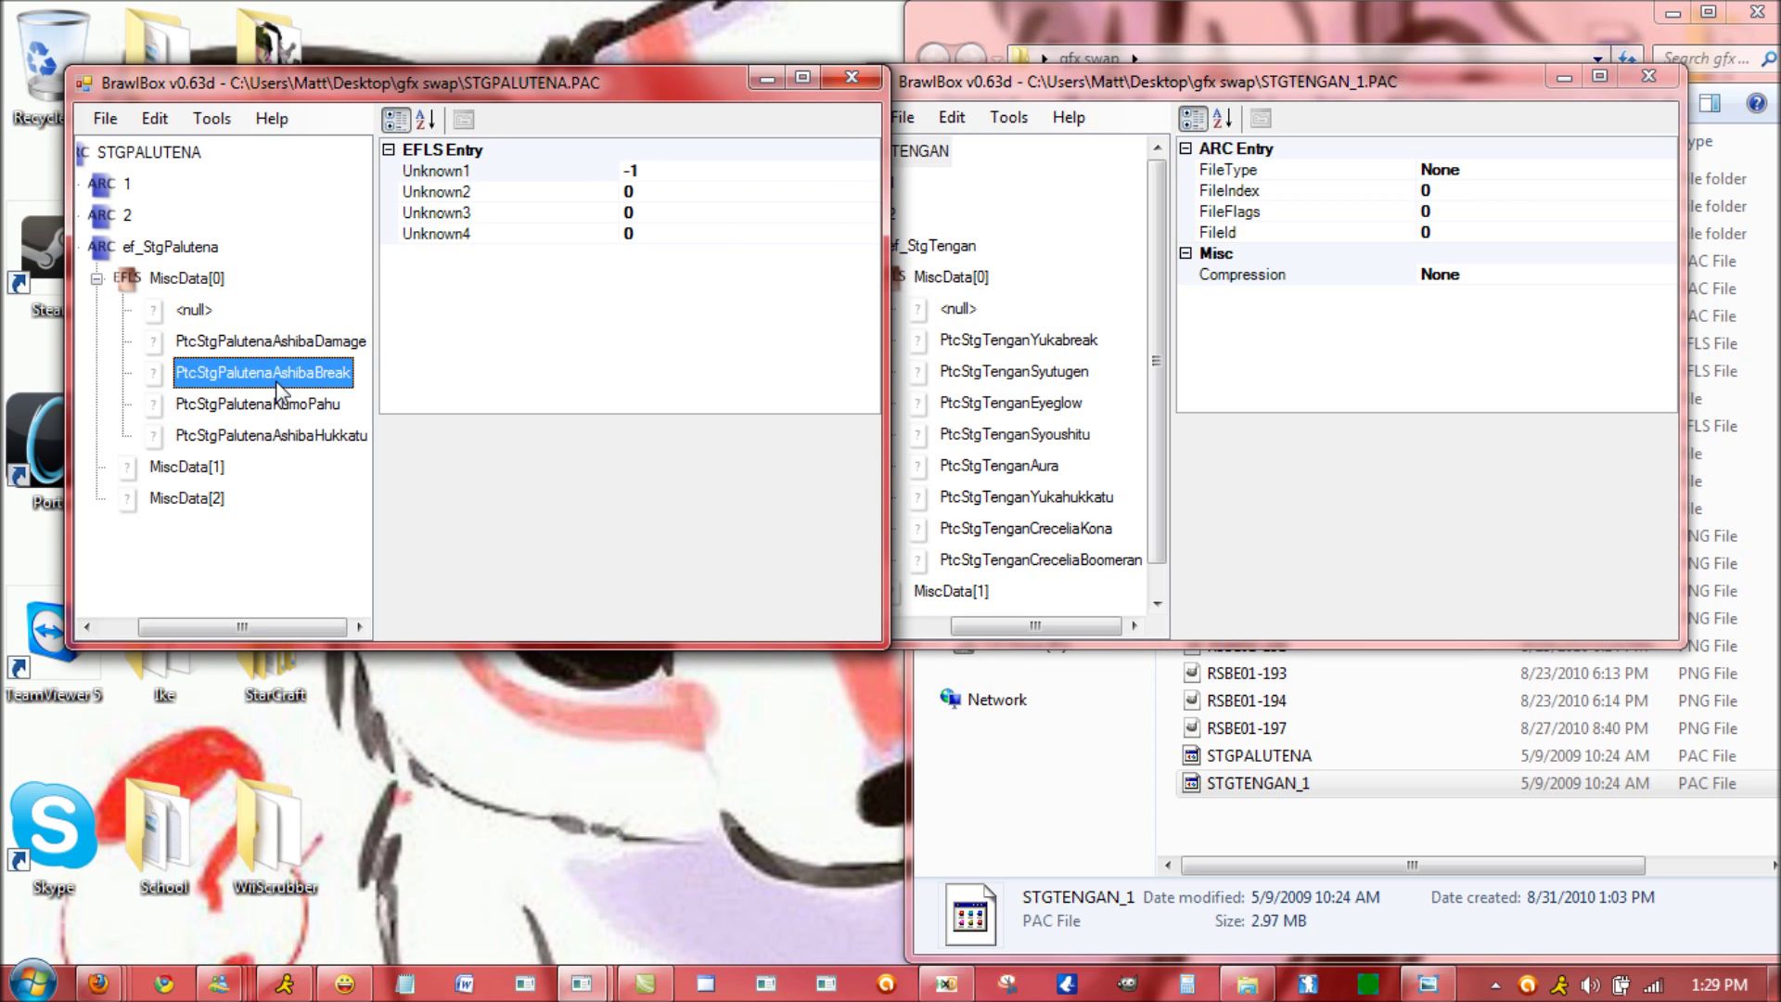
pyautogui.click(284, 411)
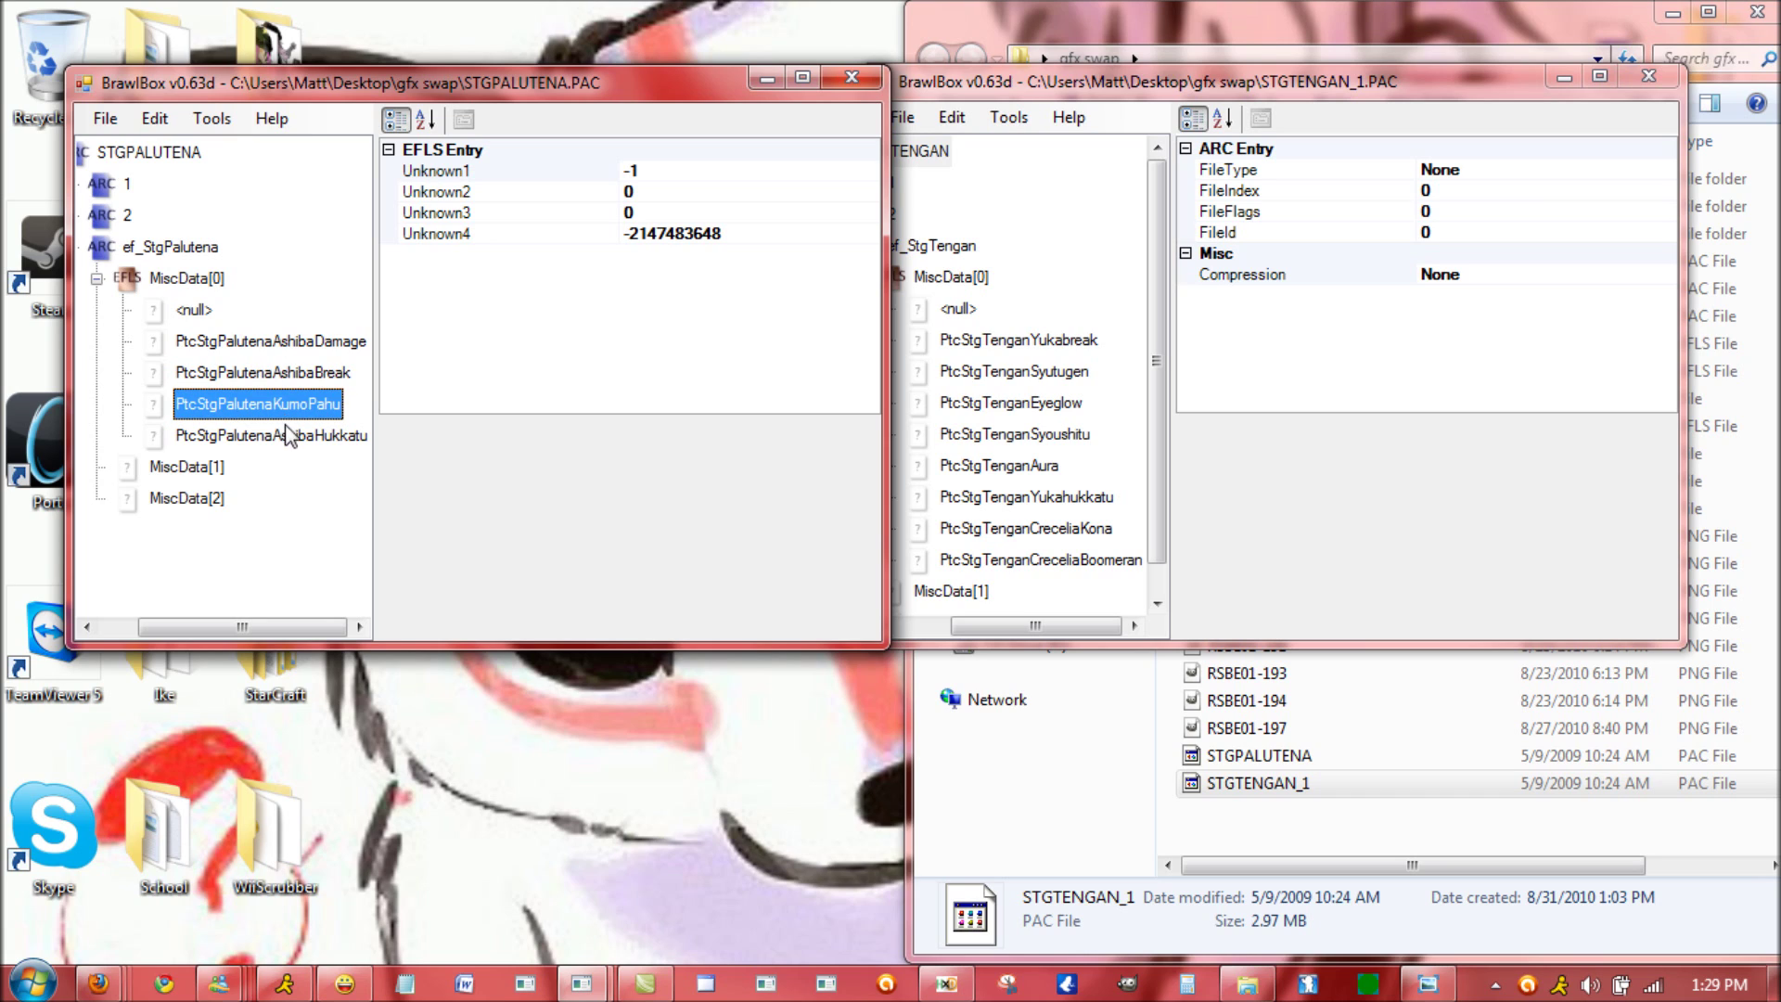
pyautogui.click(291, 440)
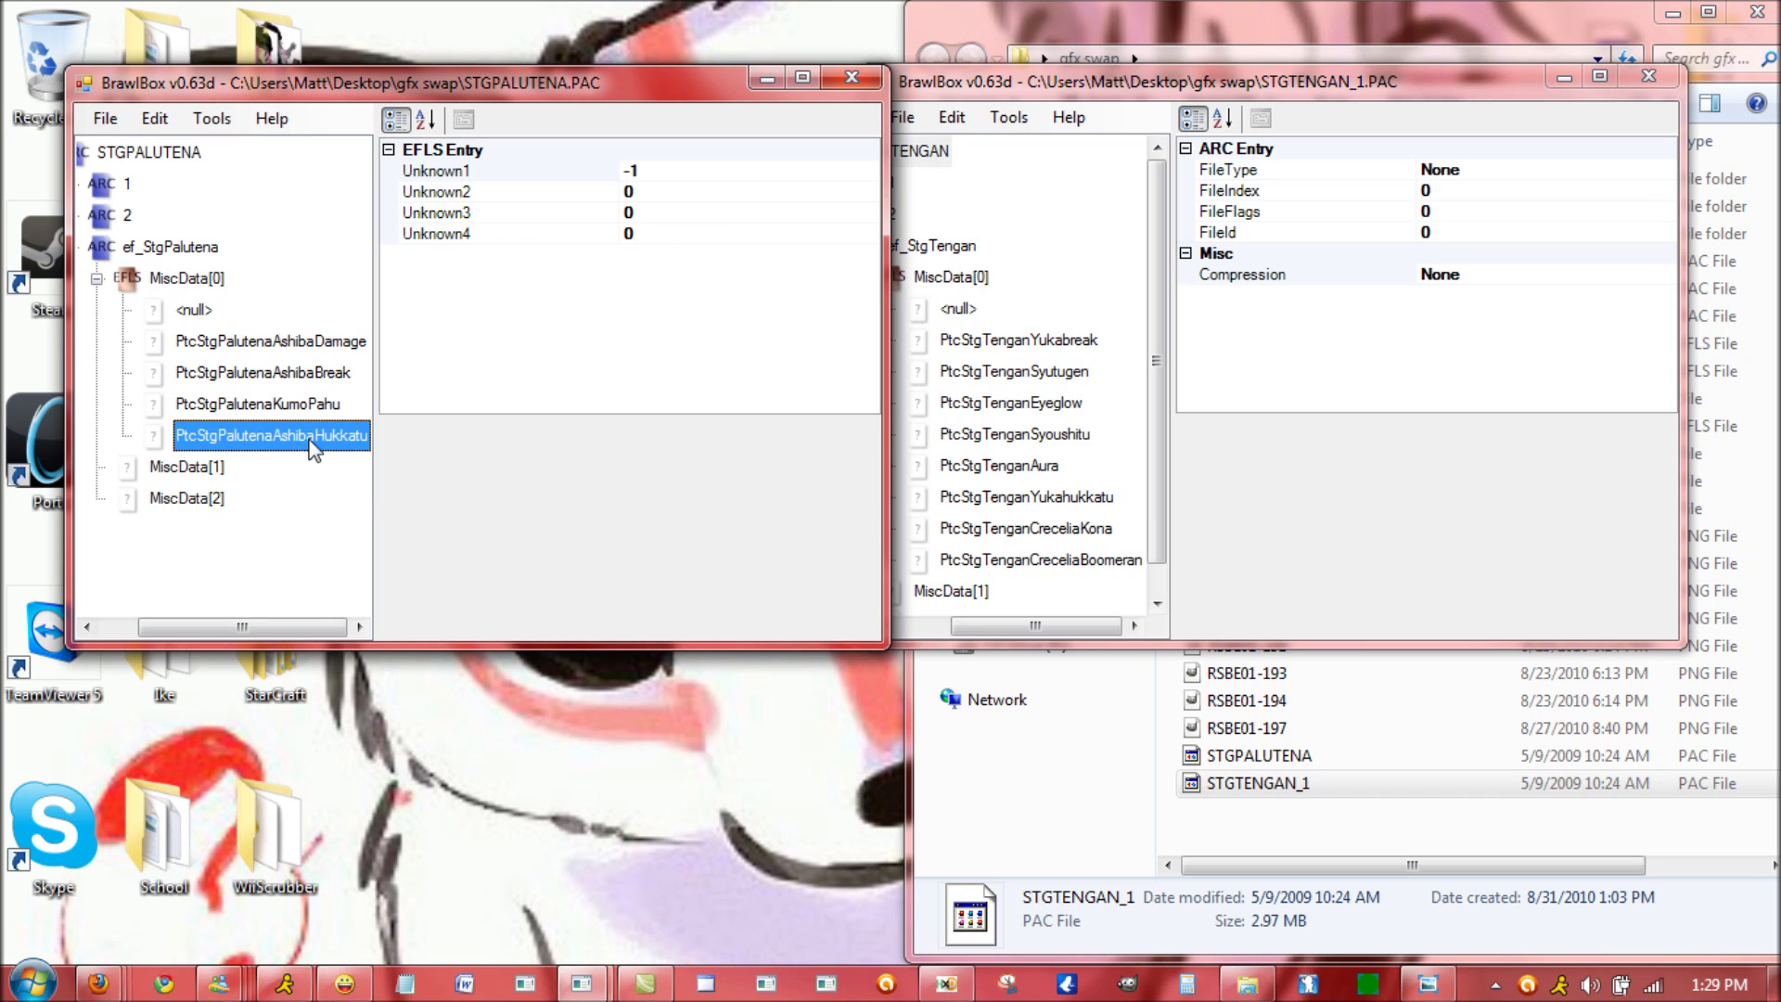
# - Examine the PtcStgTengan Yukabreak, Syutugen and Syoushitu effect entries in STGTENGAN_1, ending on PtcStgTenganSyutugen
pyautogui.click(1036, 348)
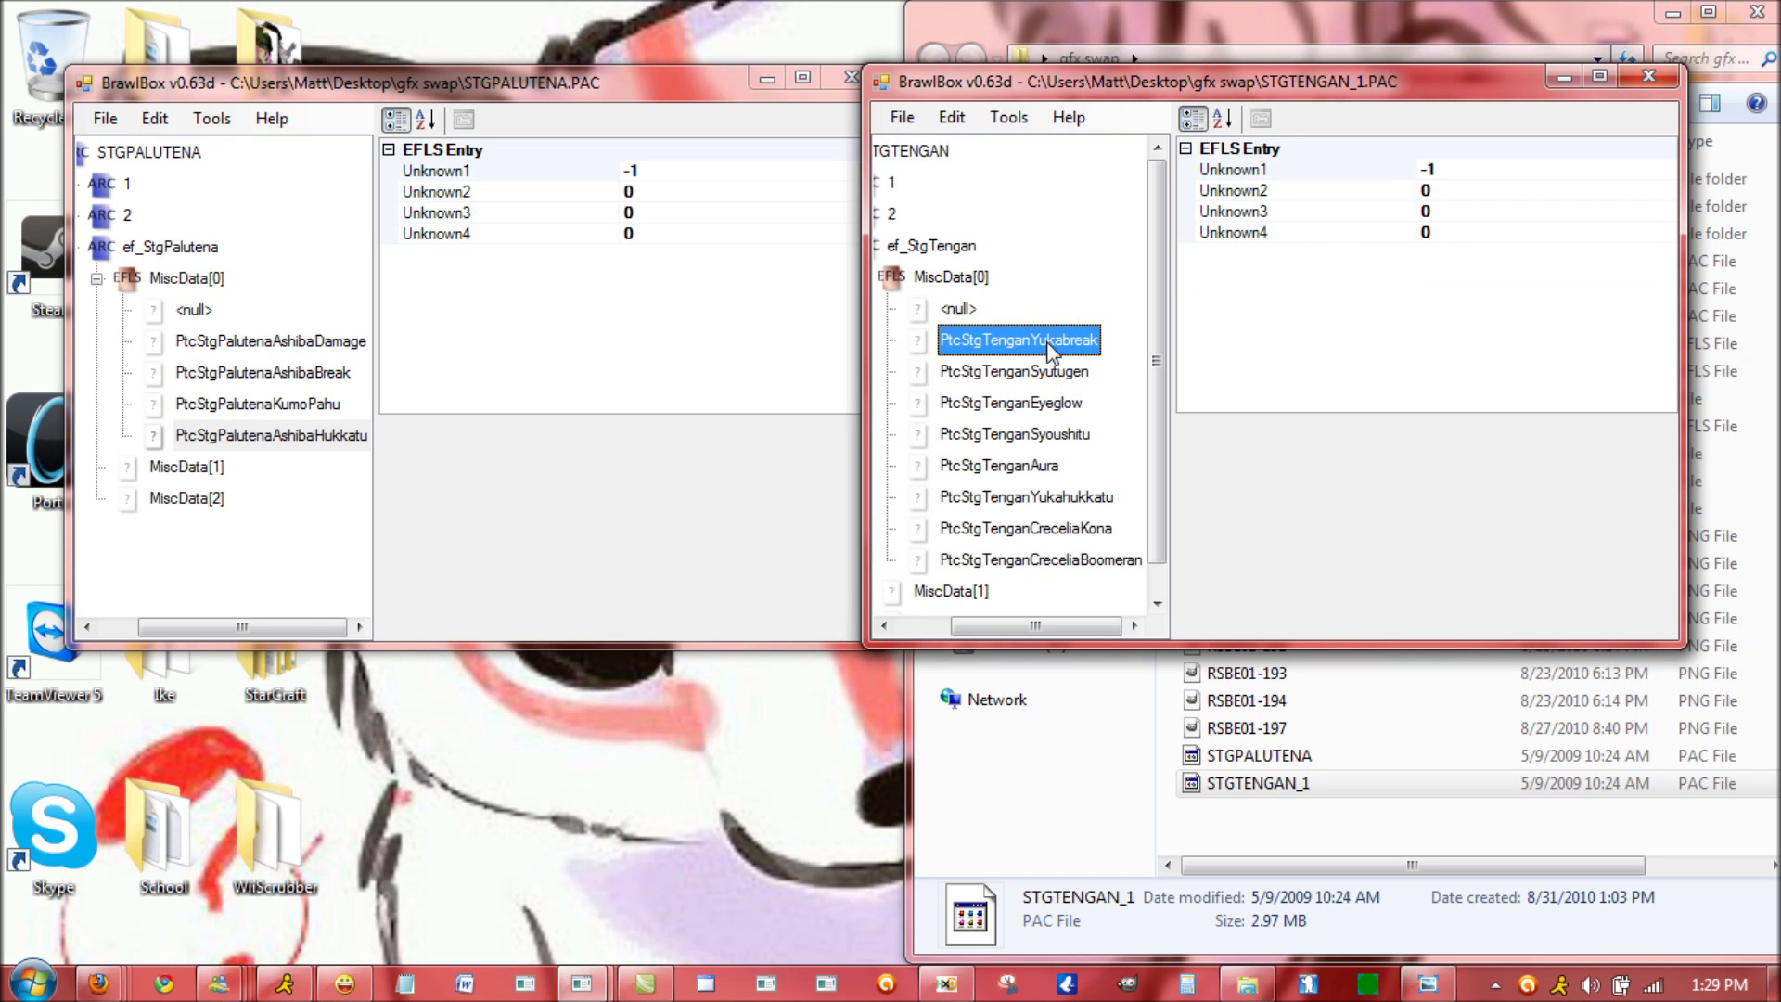
pyautogui.click(1057, 374)
pyautogui.click(1059, 436)
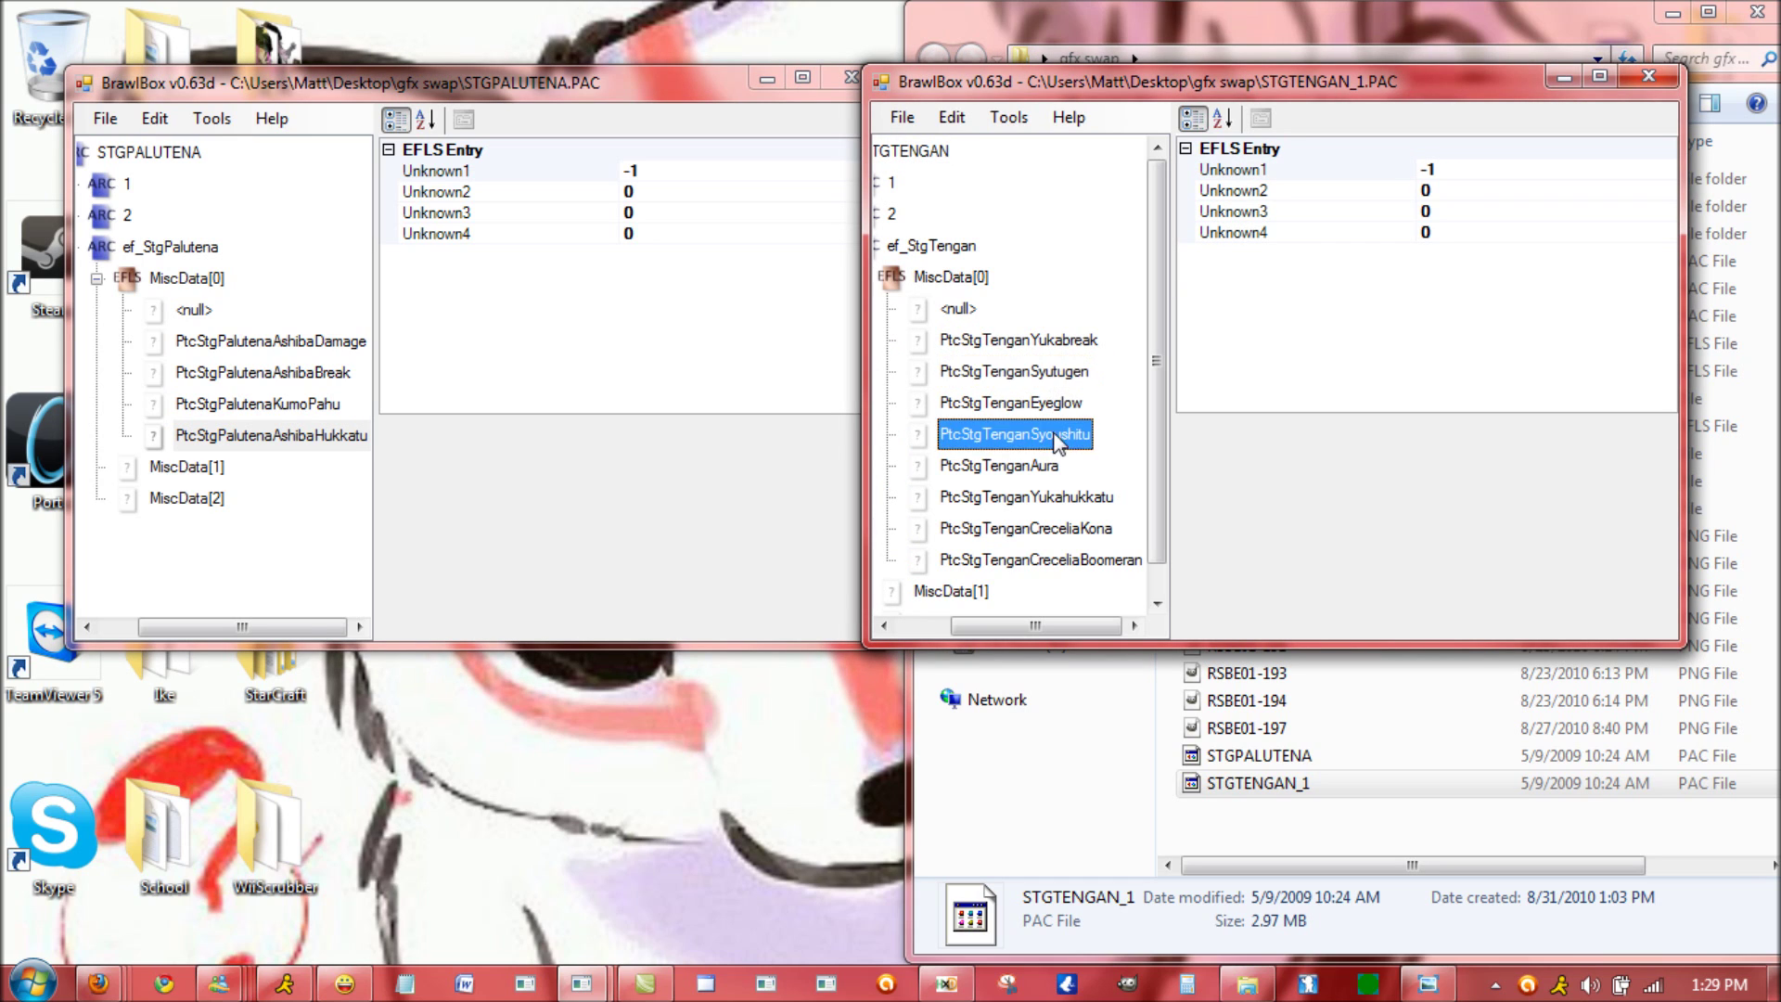
pyautogui.click(1048, 377)
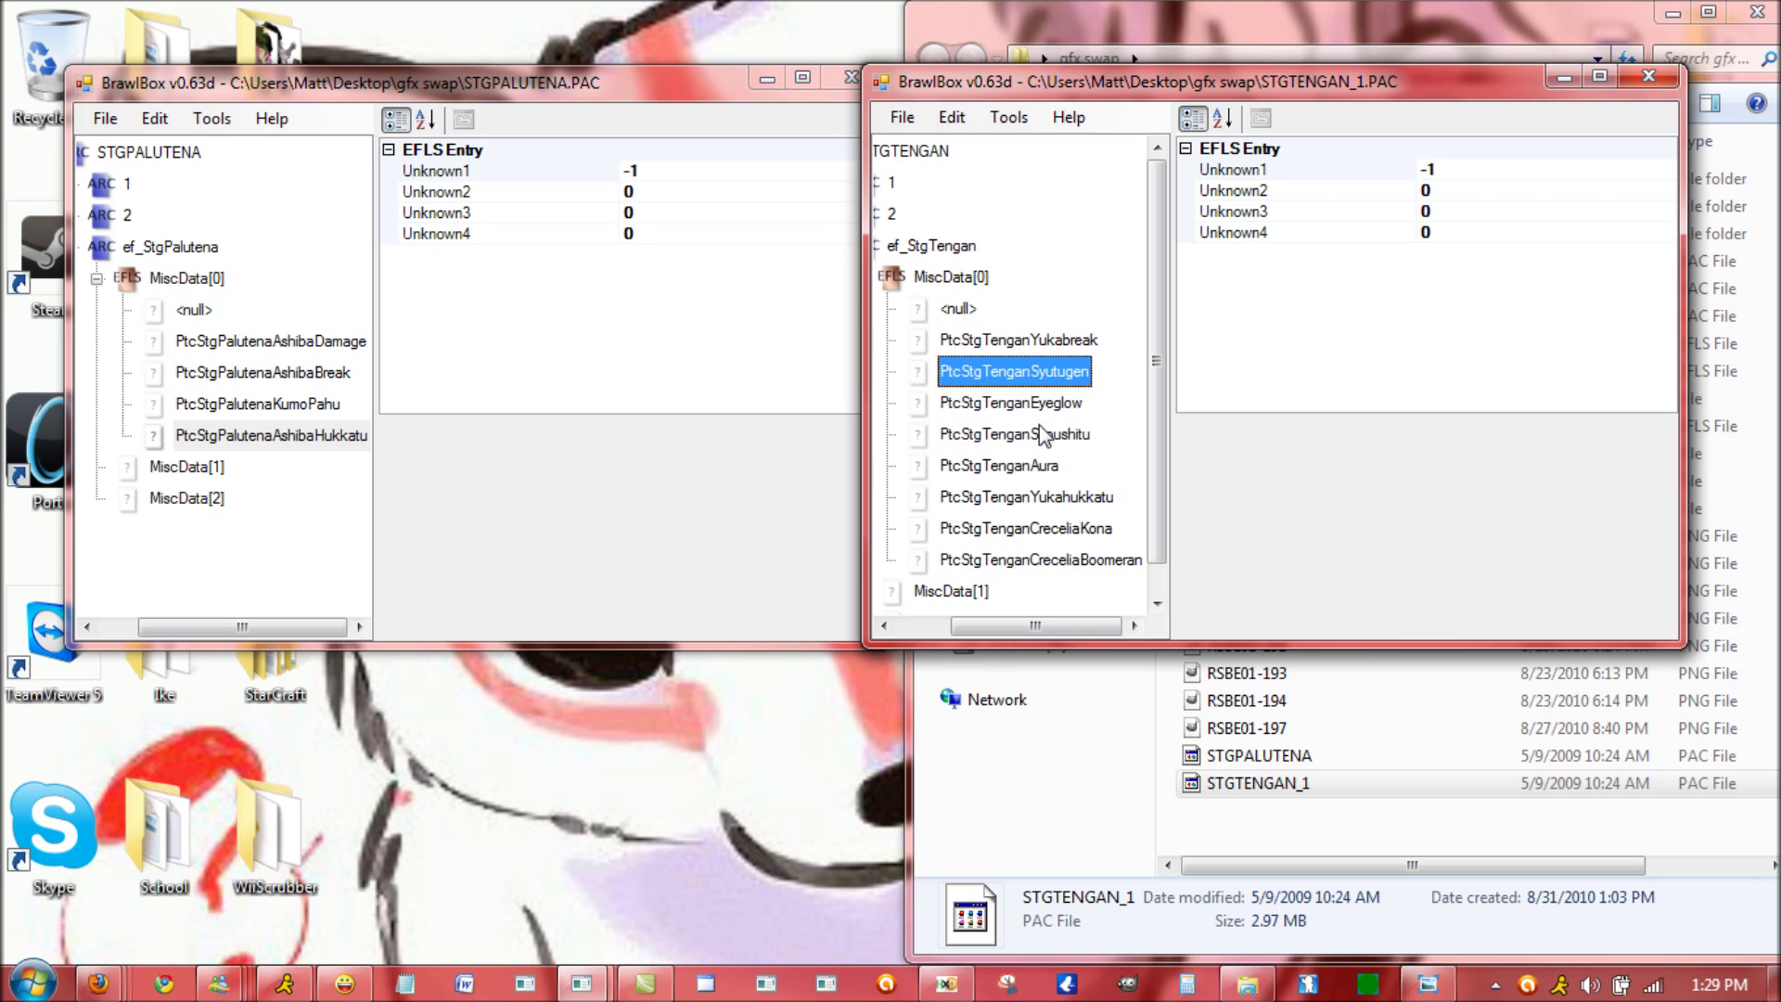
pyautogui.click(1043, 434)
pyautogui.click(1046, 370)
# - Switch to Windows Photo Viewer and advance from screenshot RSBE01-164 to RSBE01-193
pyautogui.click(1425, 985)
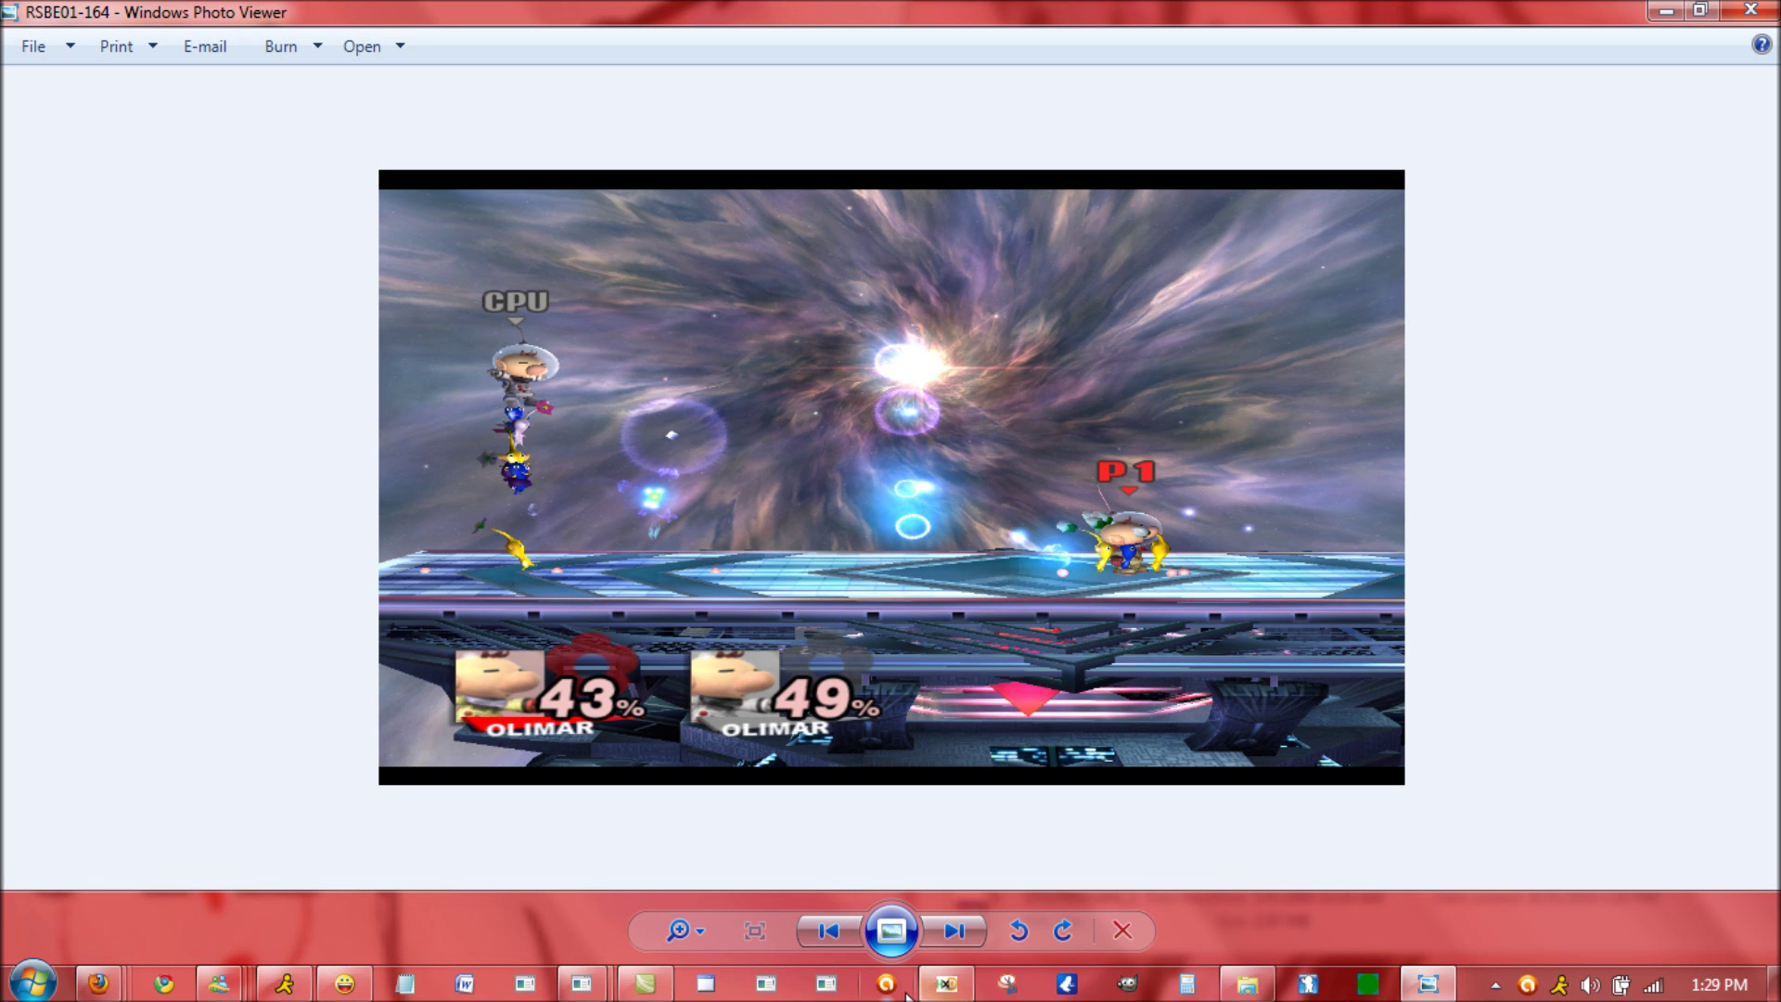
pyautogui.click(948, 939)
pyautogui.click(950, 937)
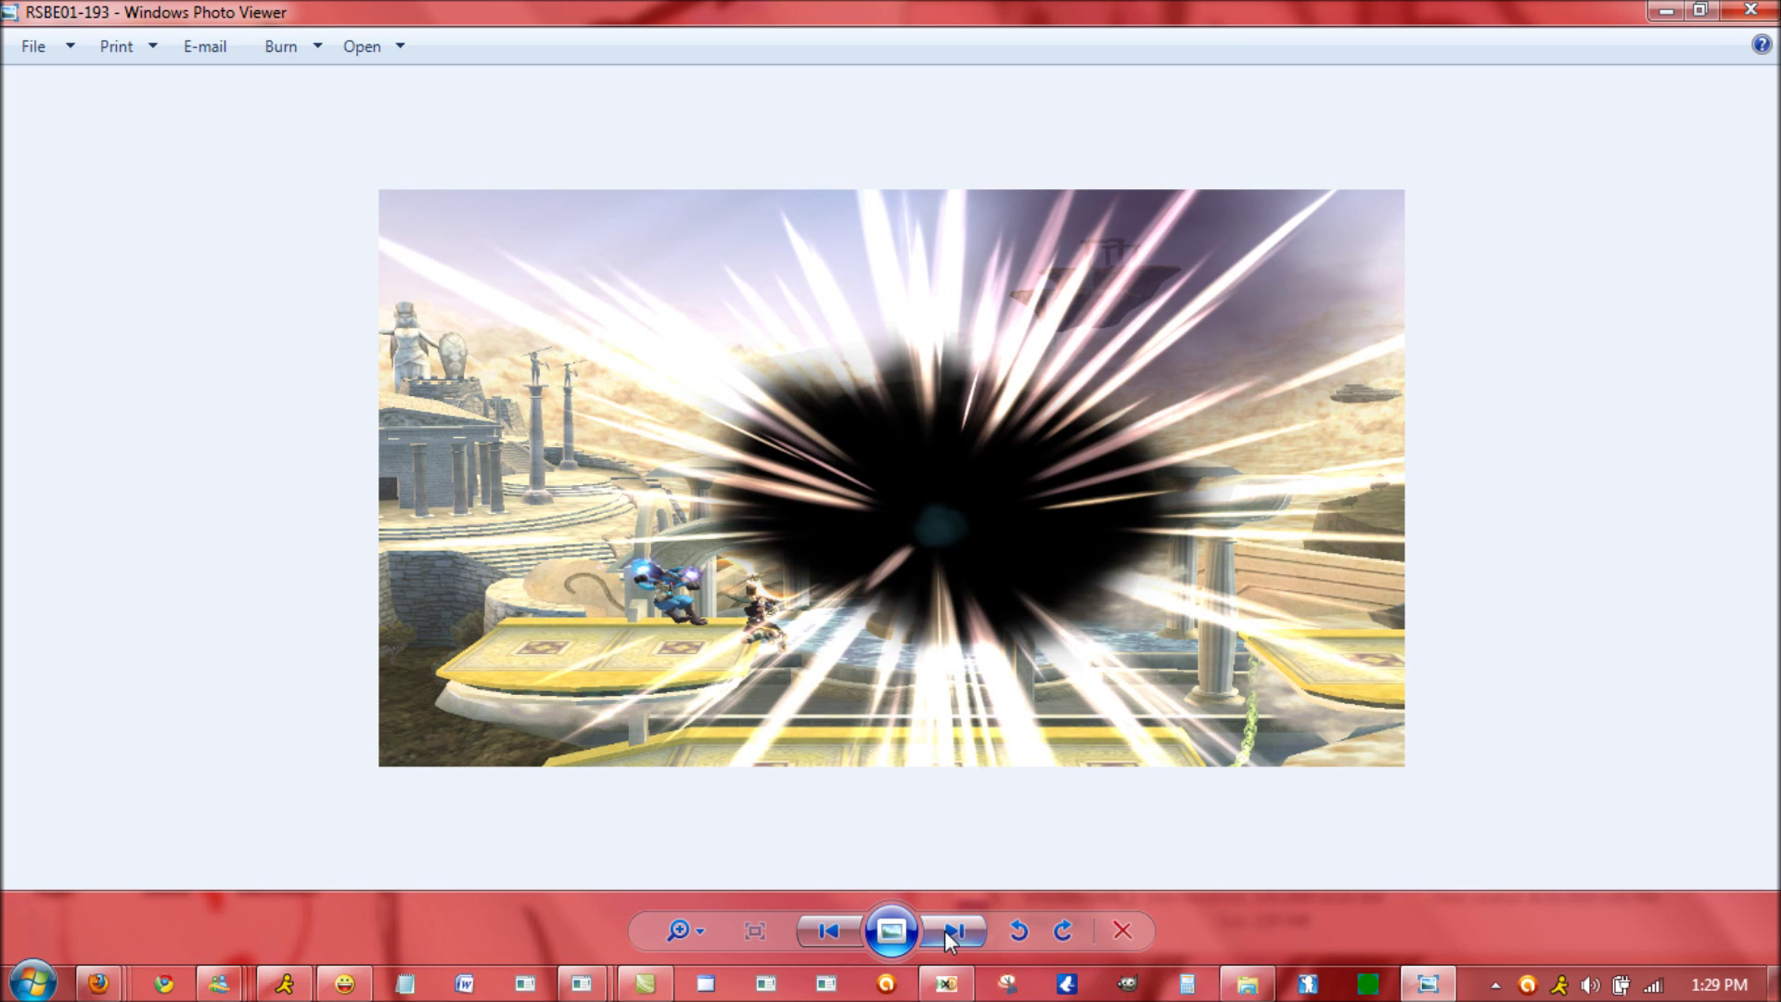
# - Look through the stage effect screenshots between RSBE01-191 and RSBE01-197, then minimize the photo viewer
pyautogui.click(852, 931)
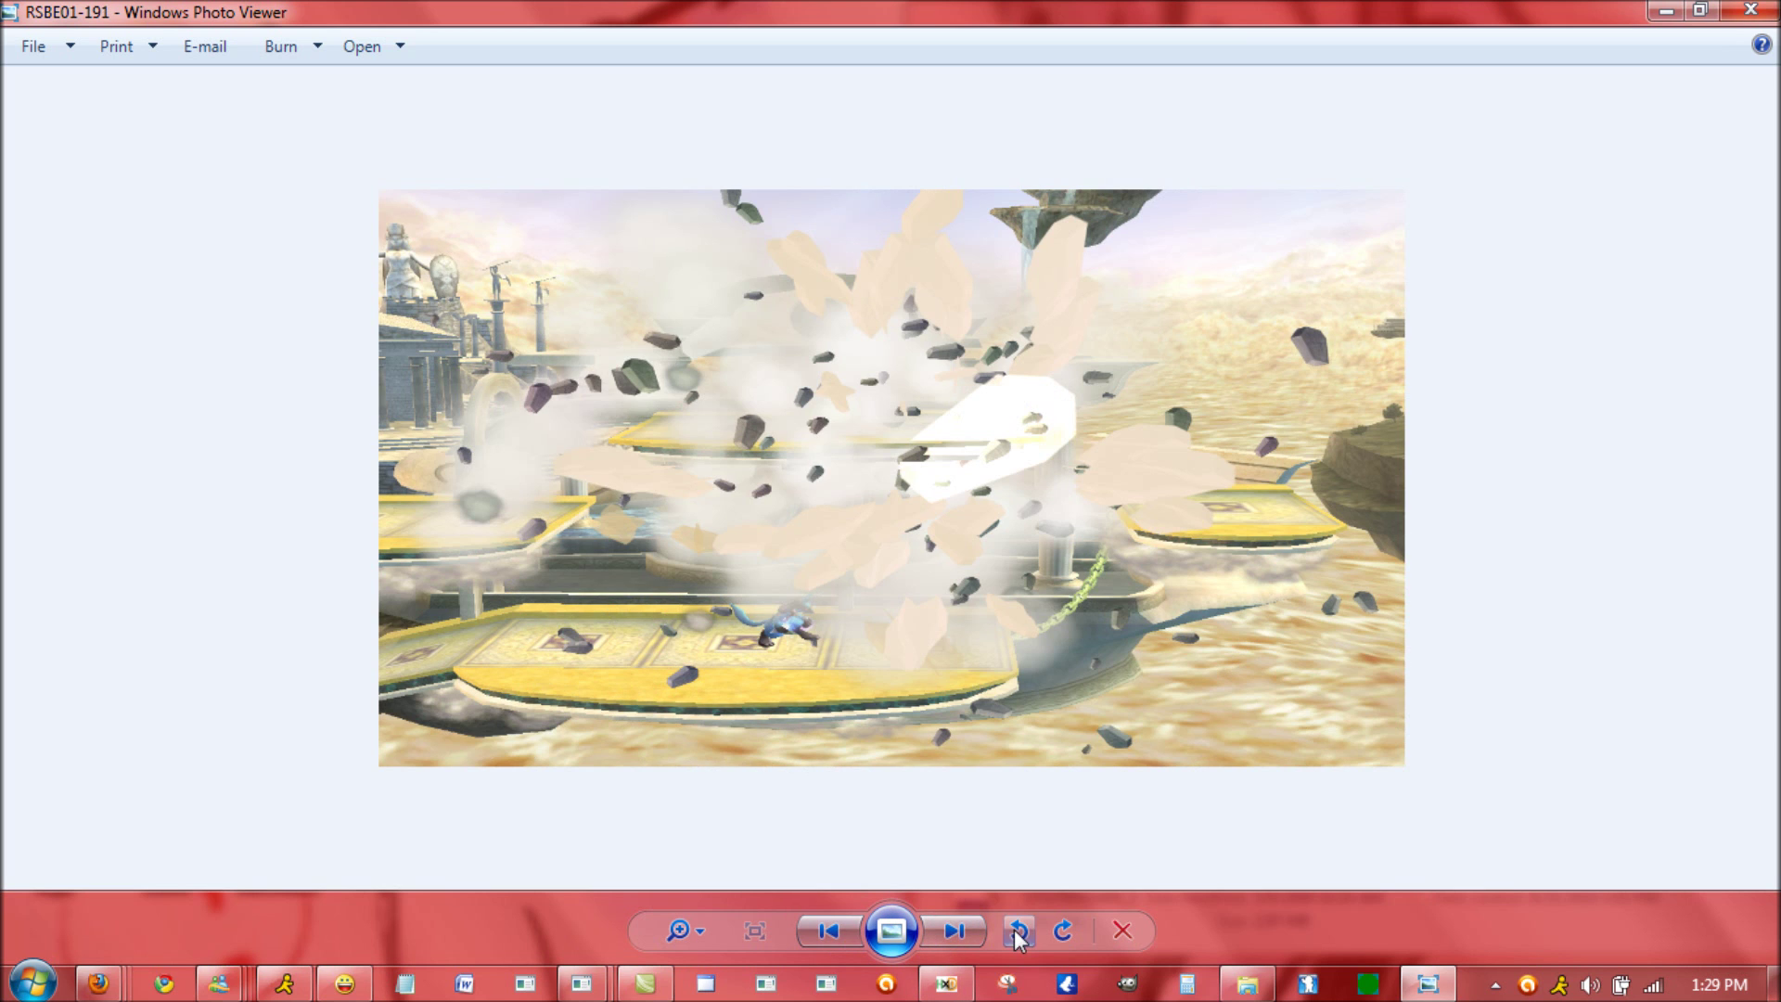
pyautogui.click(955, 927)
pyautogui.click(960, 922)
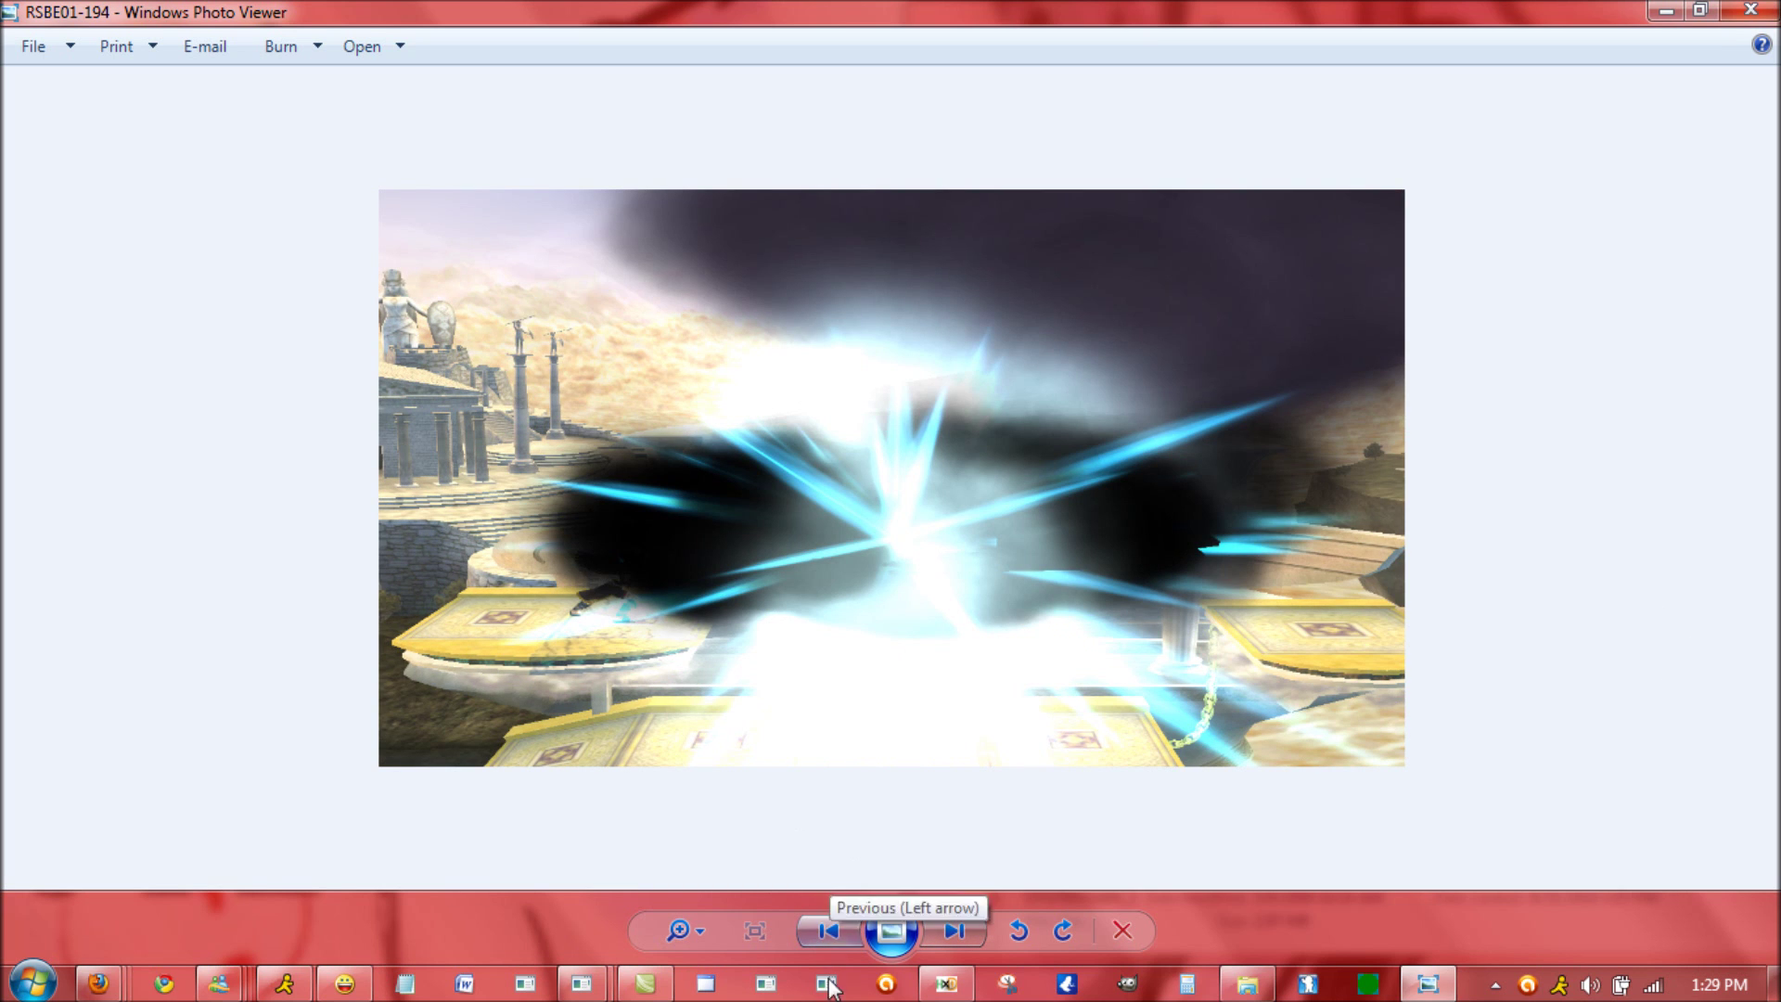
pyautogui.click(828, 931)
pyautogui.click(828, 931)
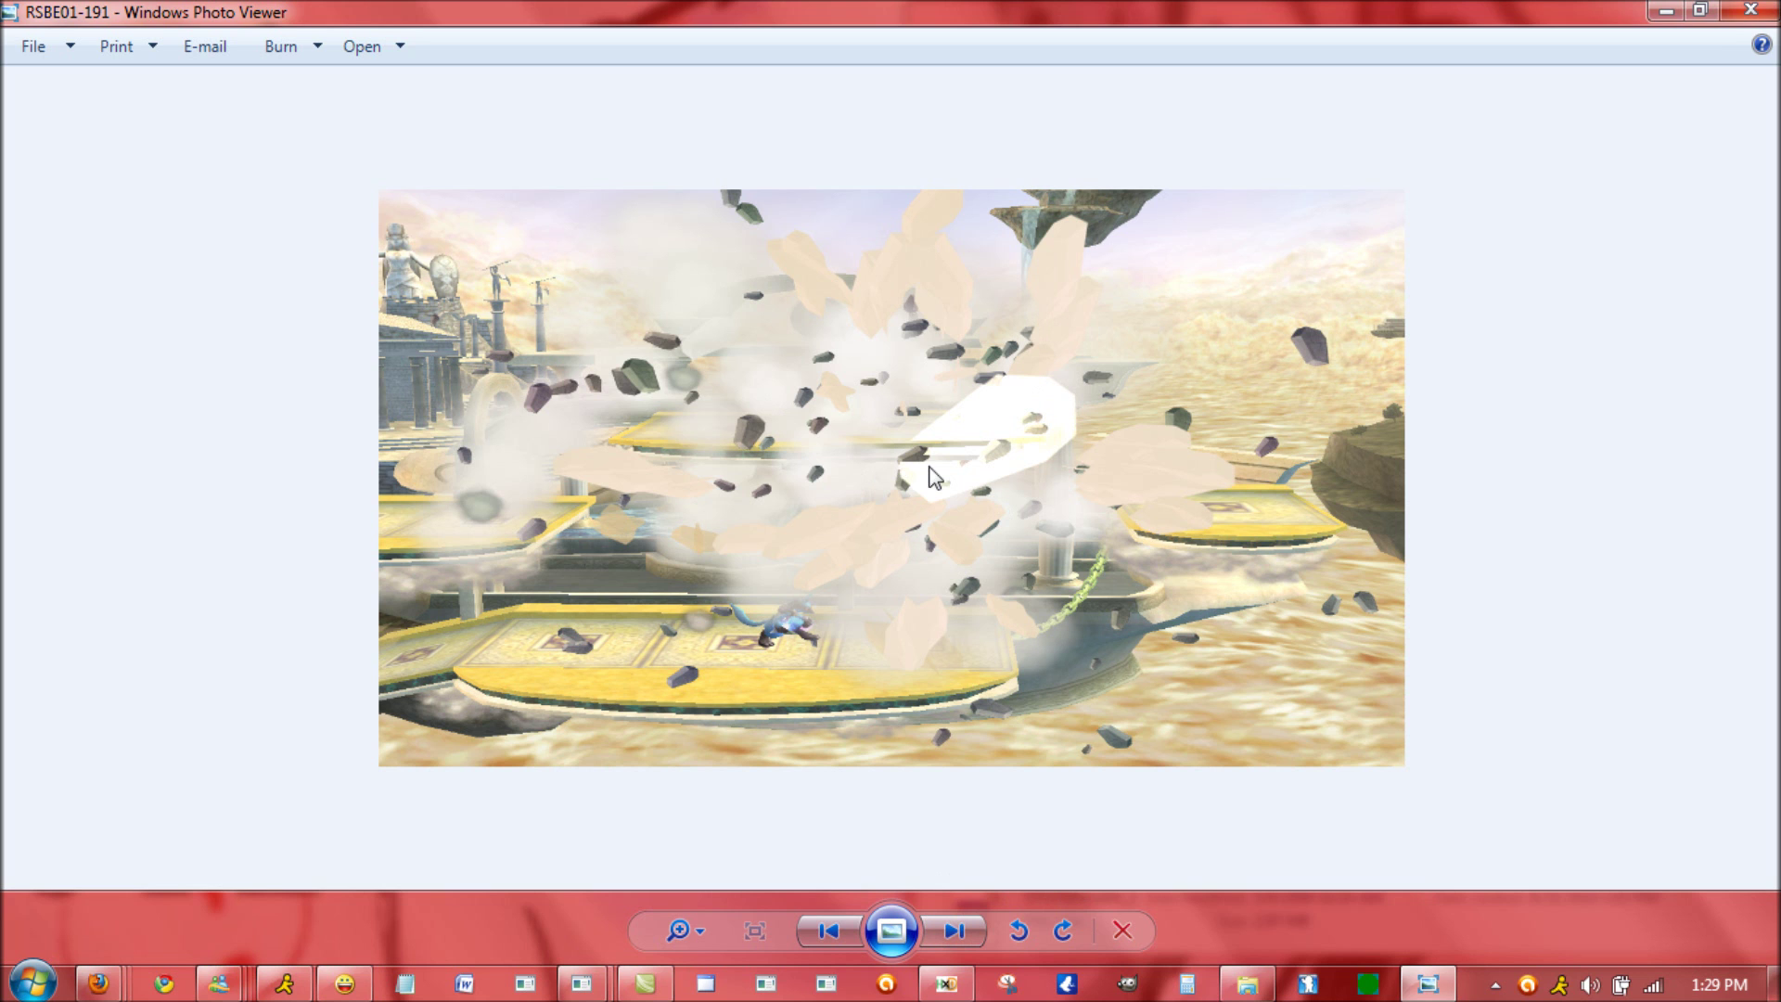
pyautogui.click(950, 934)
pyautogui.click(829, 930)
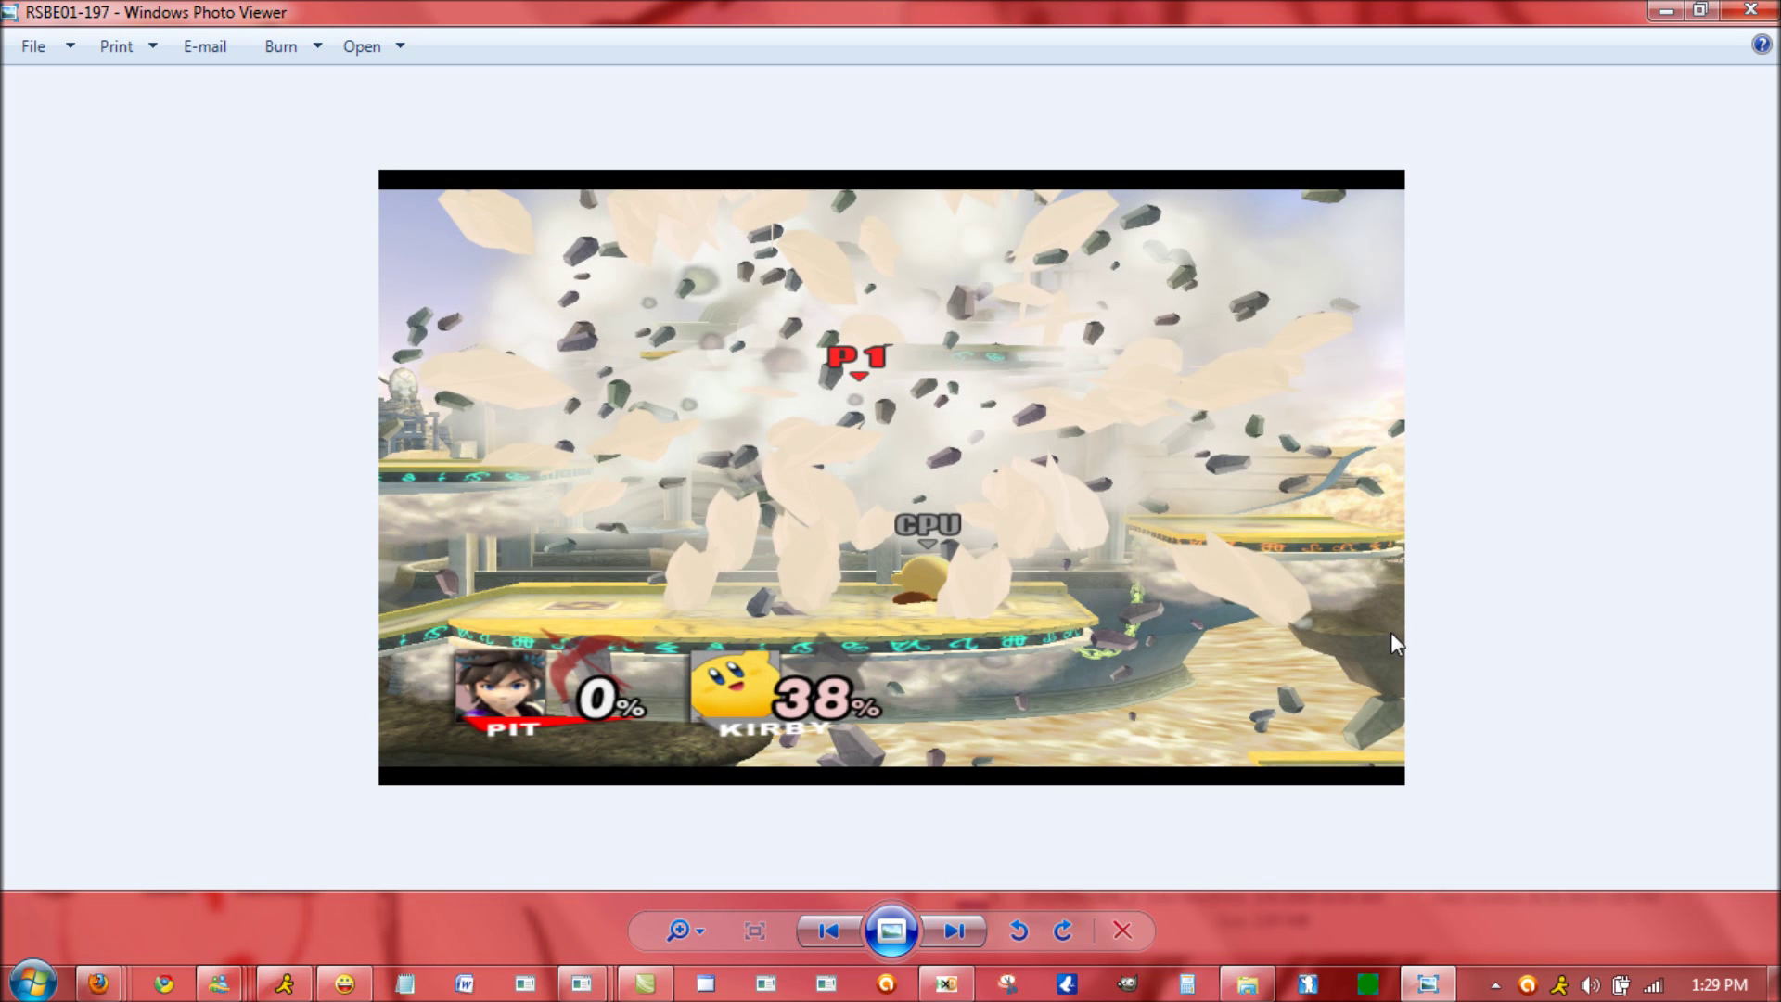
pyautogui.click(1666, 11)
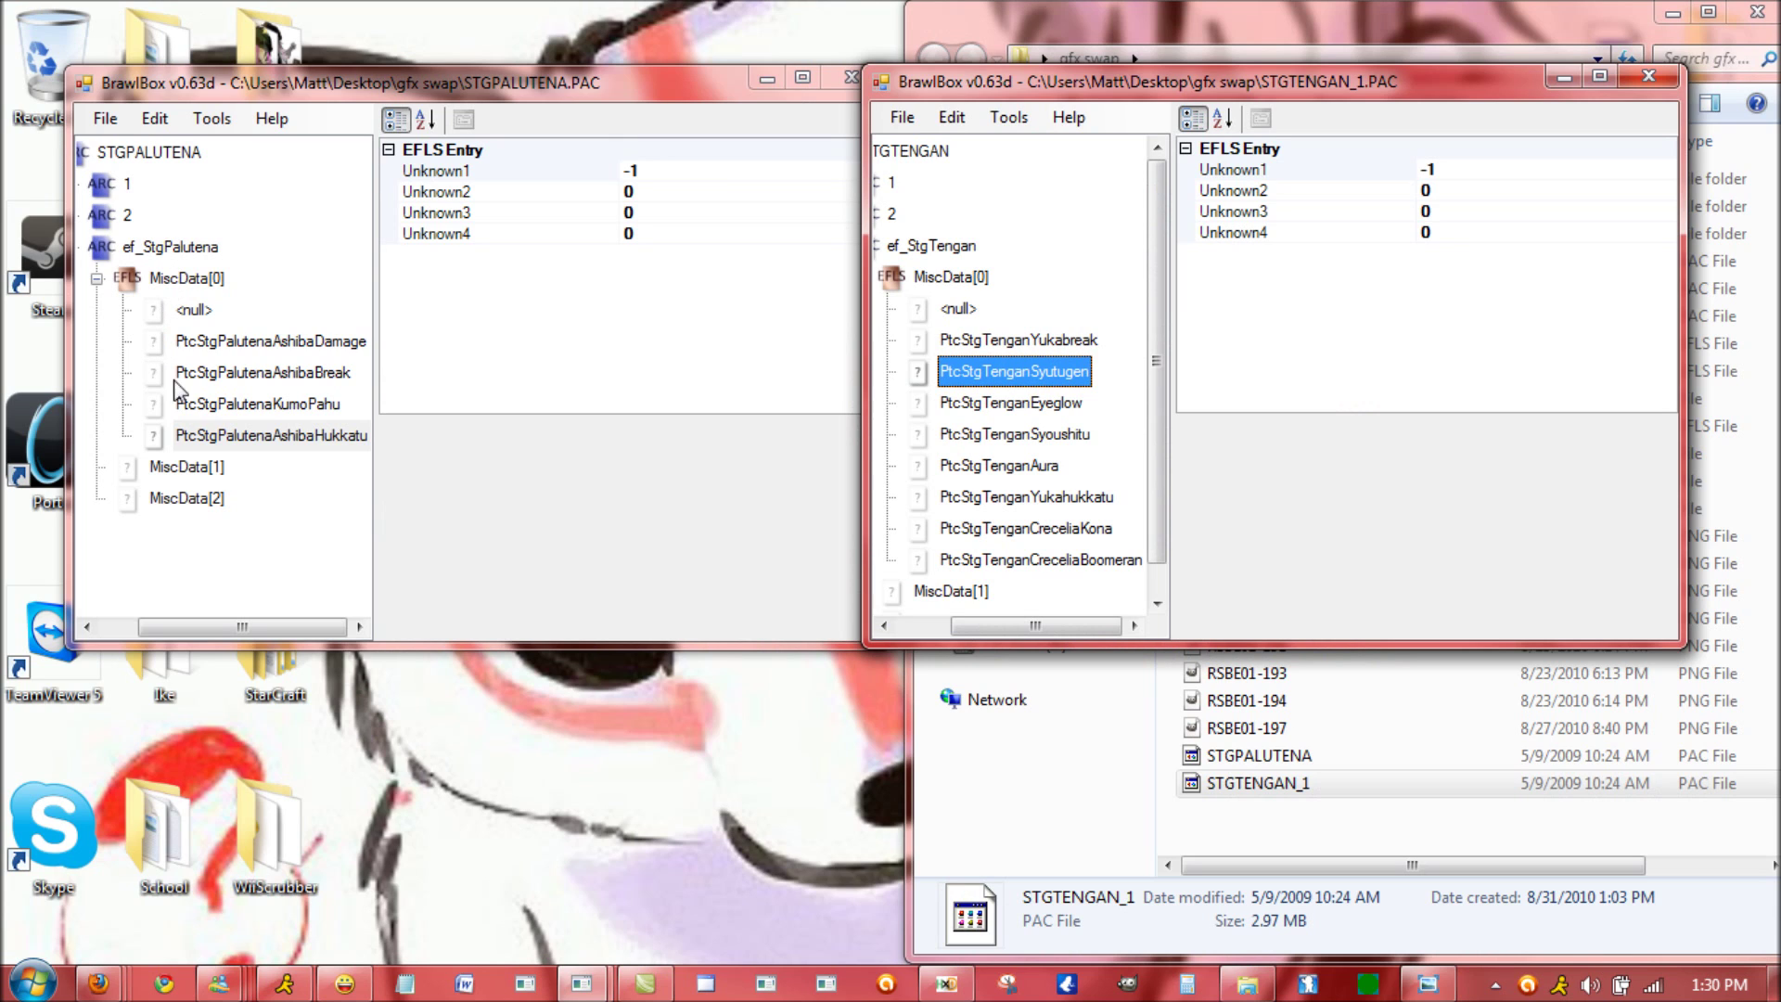
# - Export MiscData[1] of ef_StgPalutena as MiscData[1]Stage and close both BrawlBox windows
pyautogui.click(185, 466)
pyautogui.rightClick(167, 476)
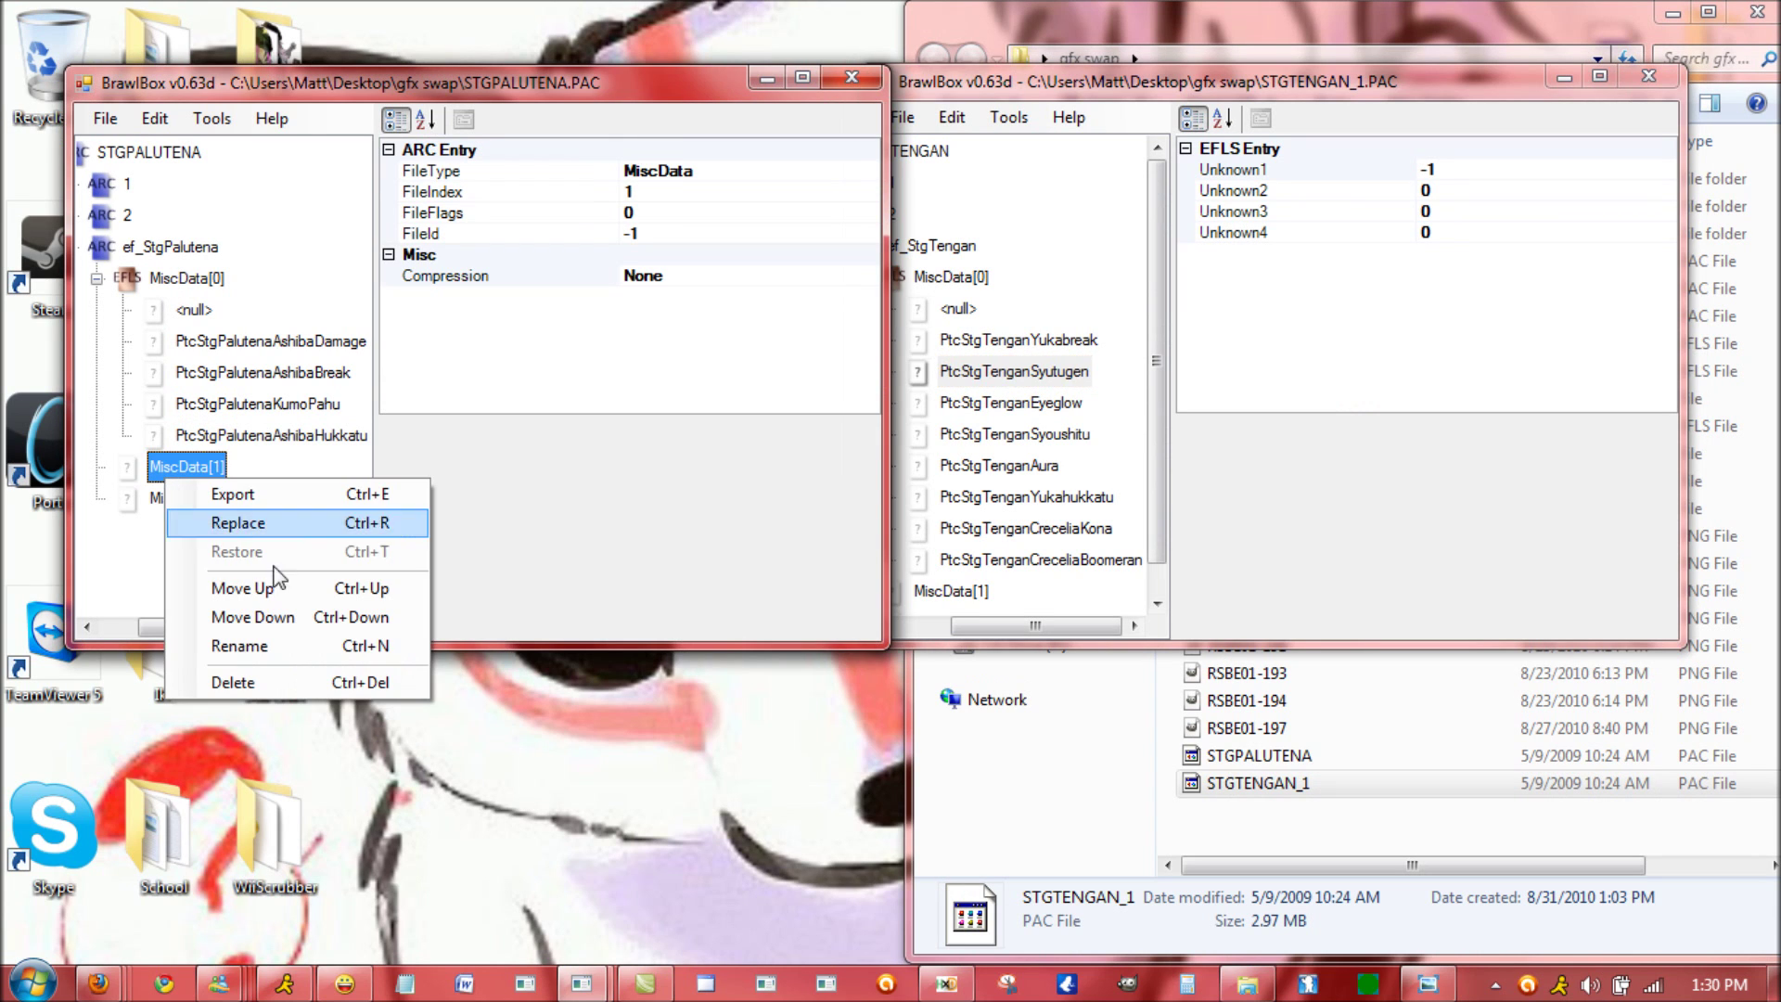
pyautogui.click(263, 501)
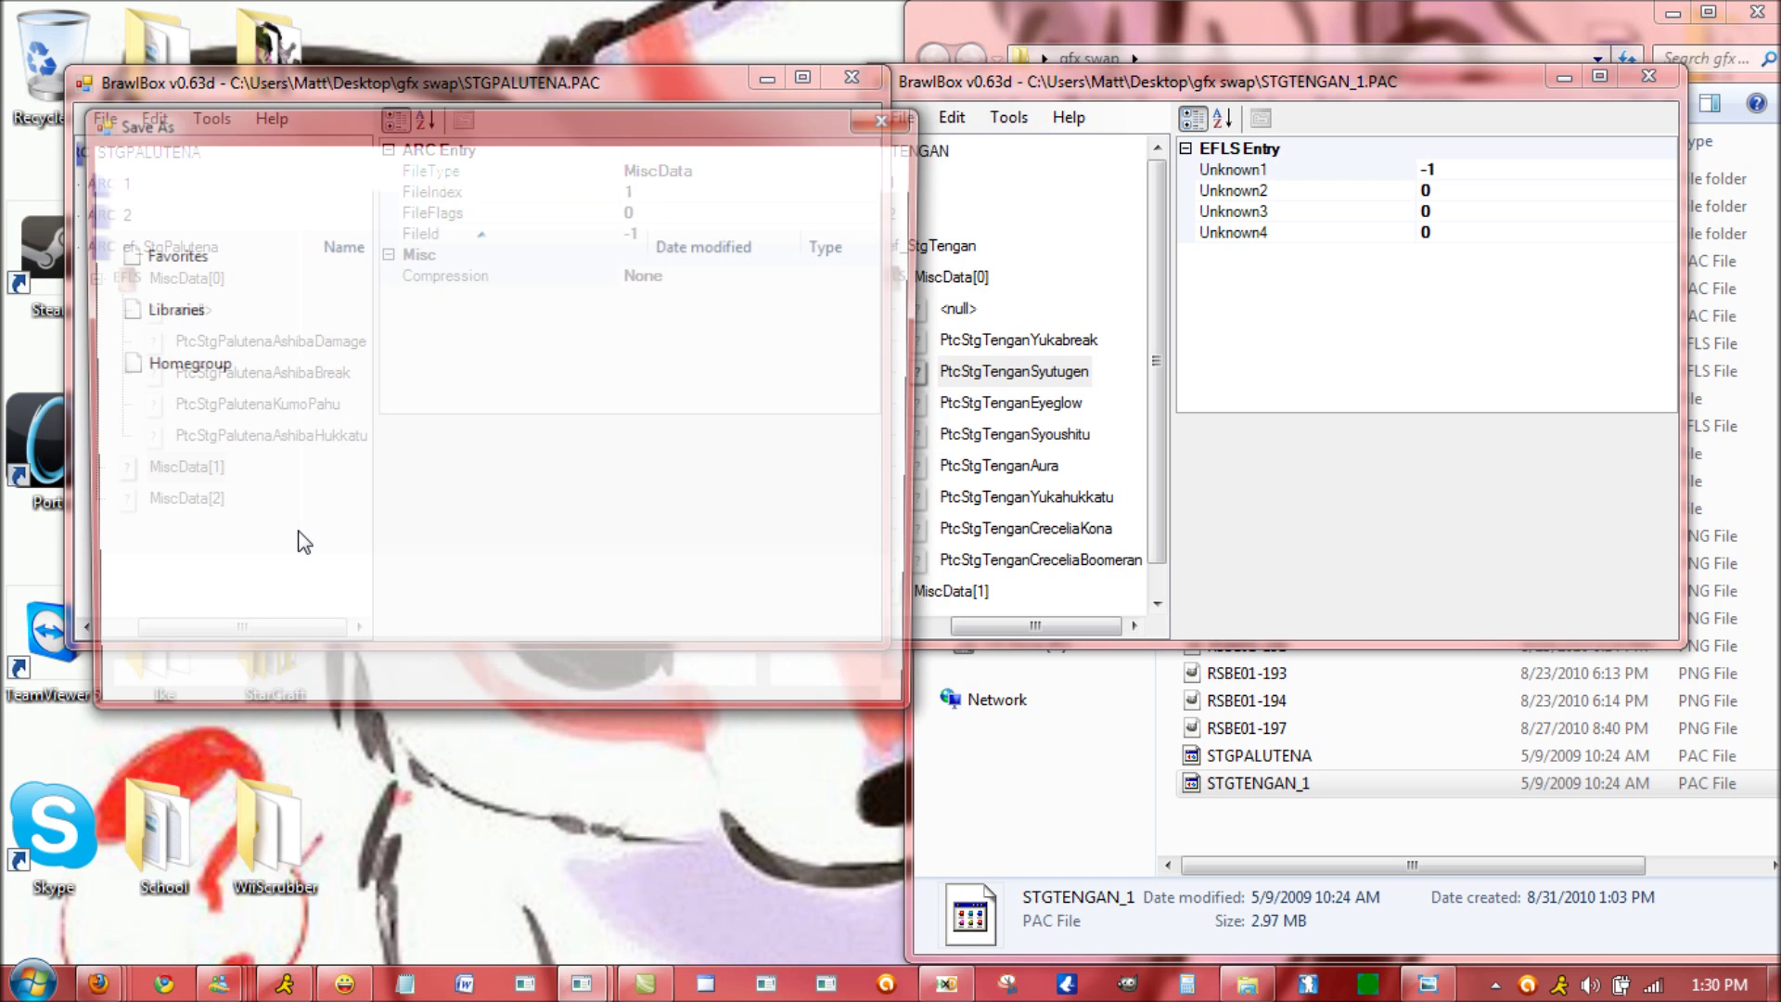
pyautogui.press('End')
pyautogui.write('S')
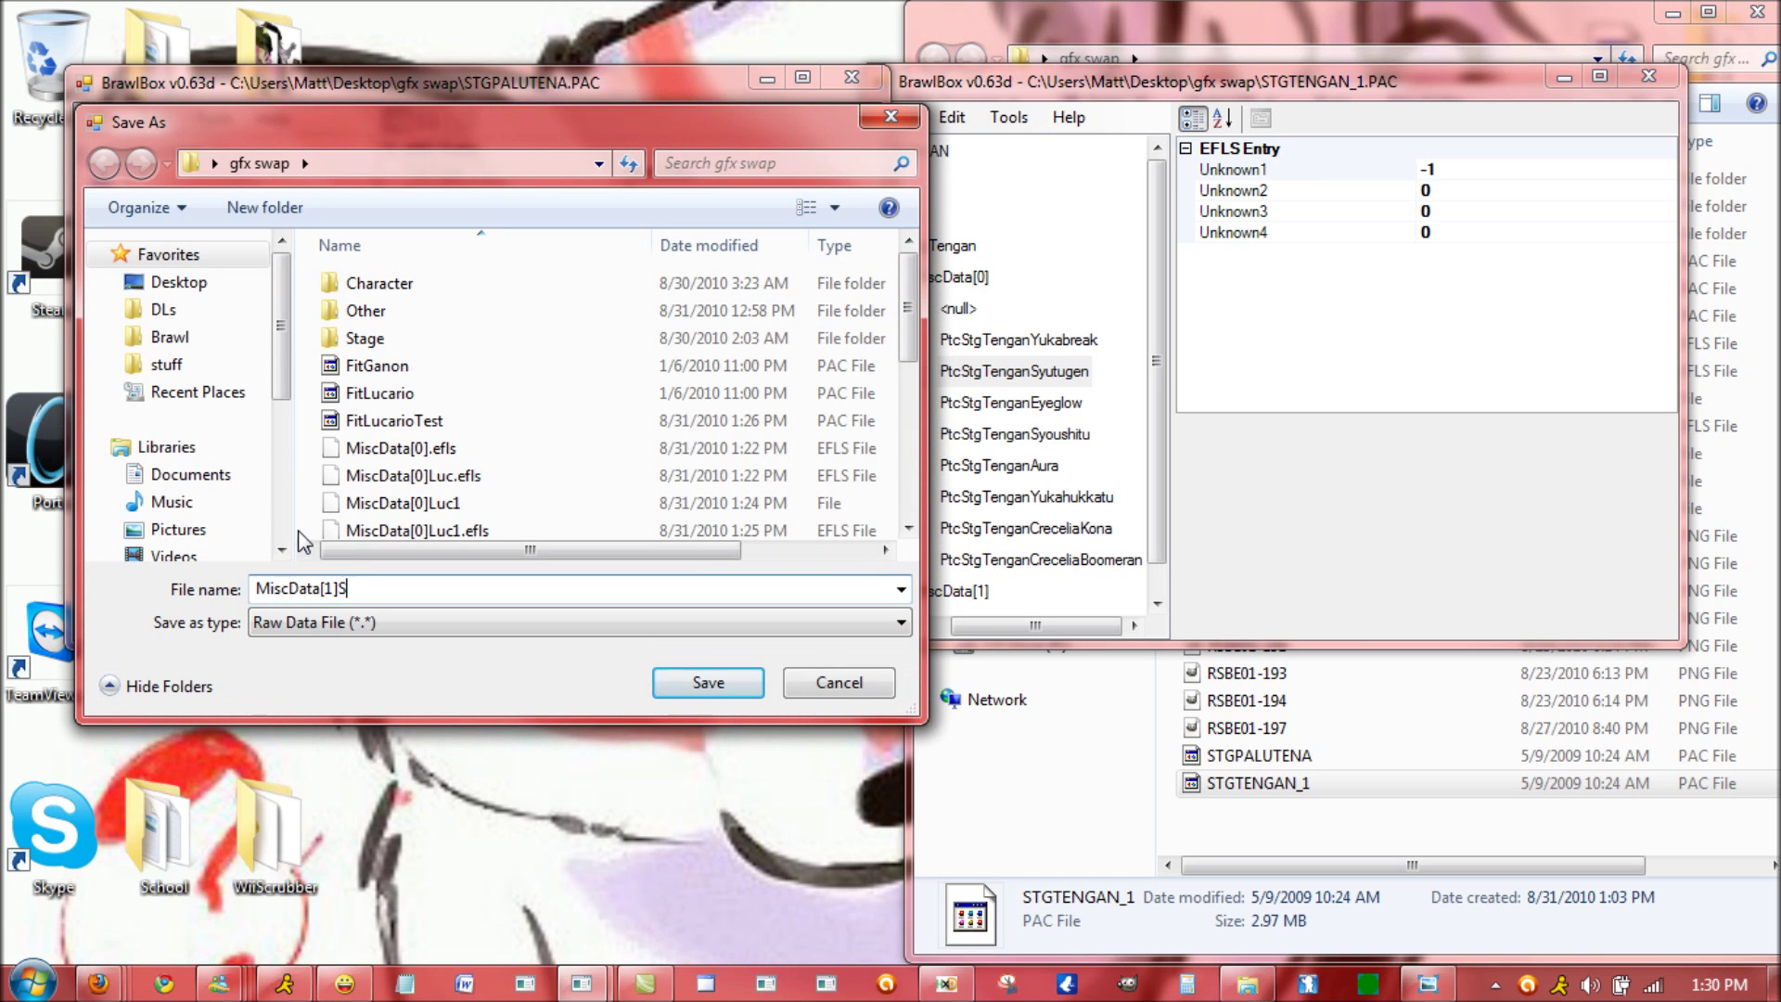
pyautogui.write('tage')
pyautogui.press('Return')
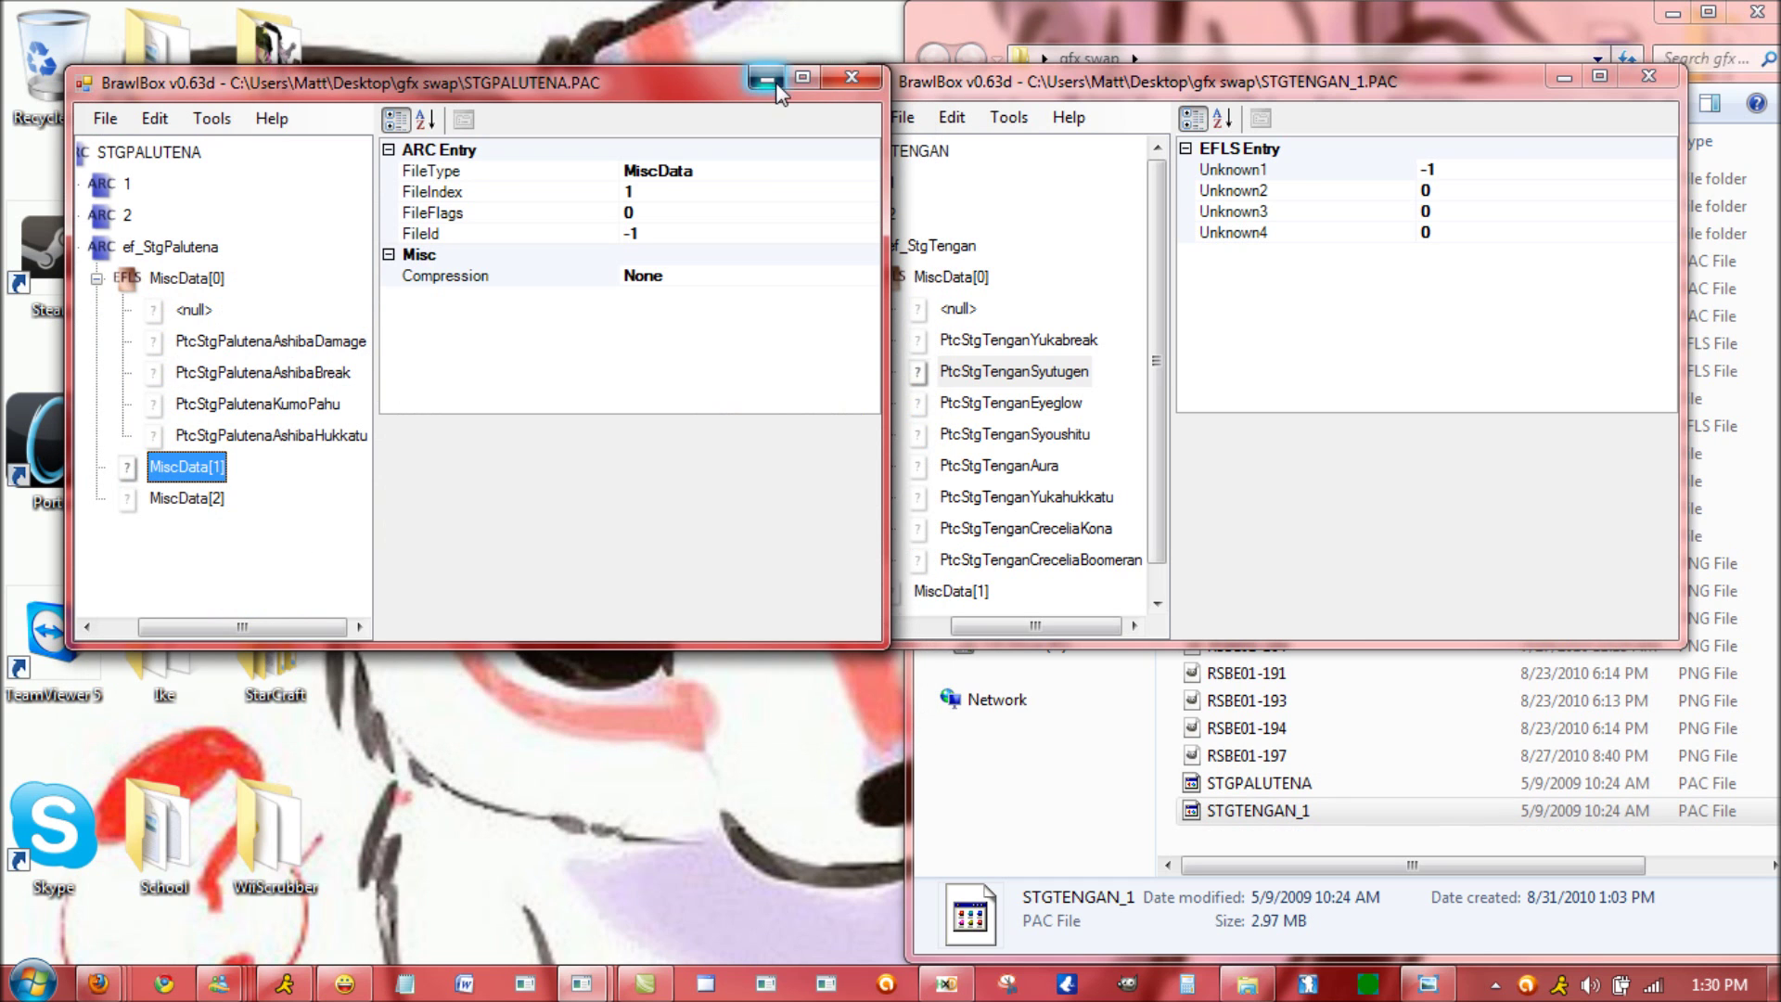
pyautogui.click(852, 76)
pyautogui.click(1648, 76)
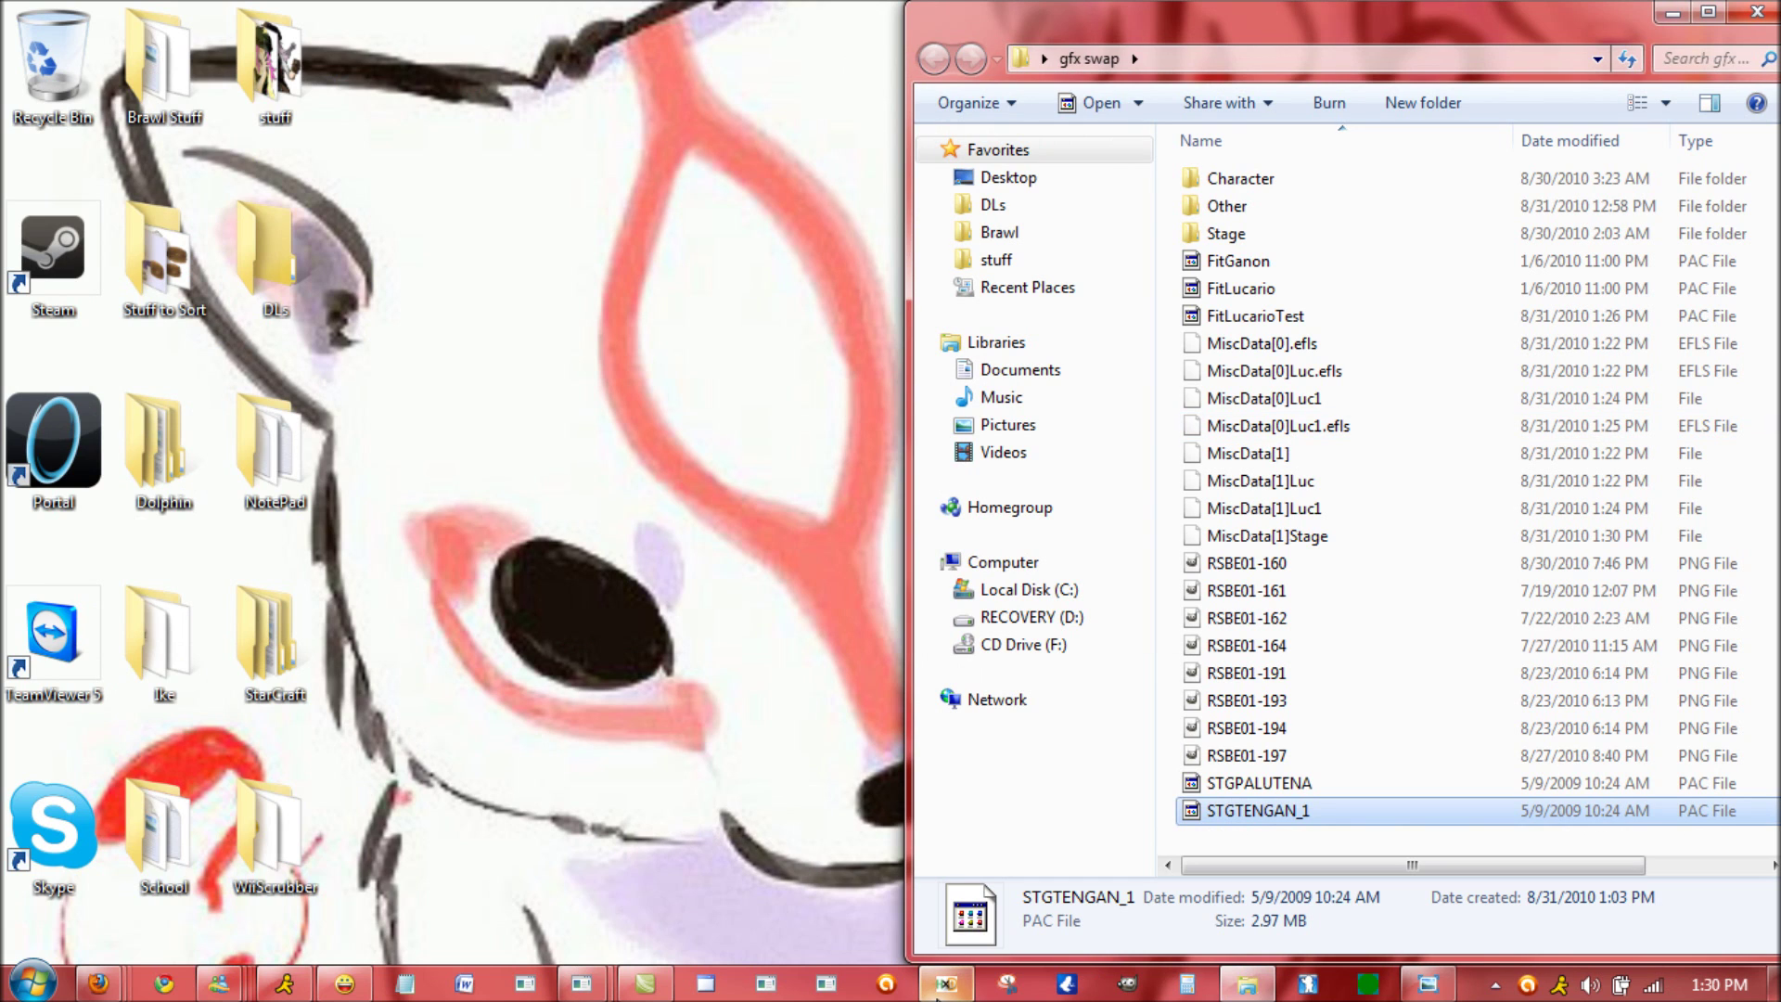
# - Switch to HxD and close the files MiscData[0]Luc1.efls, MiscData[0].efls and MiscData[1]
pyautogui.click(940, 985)
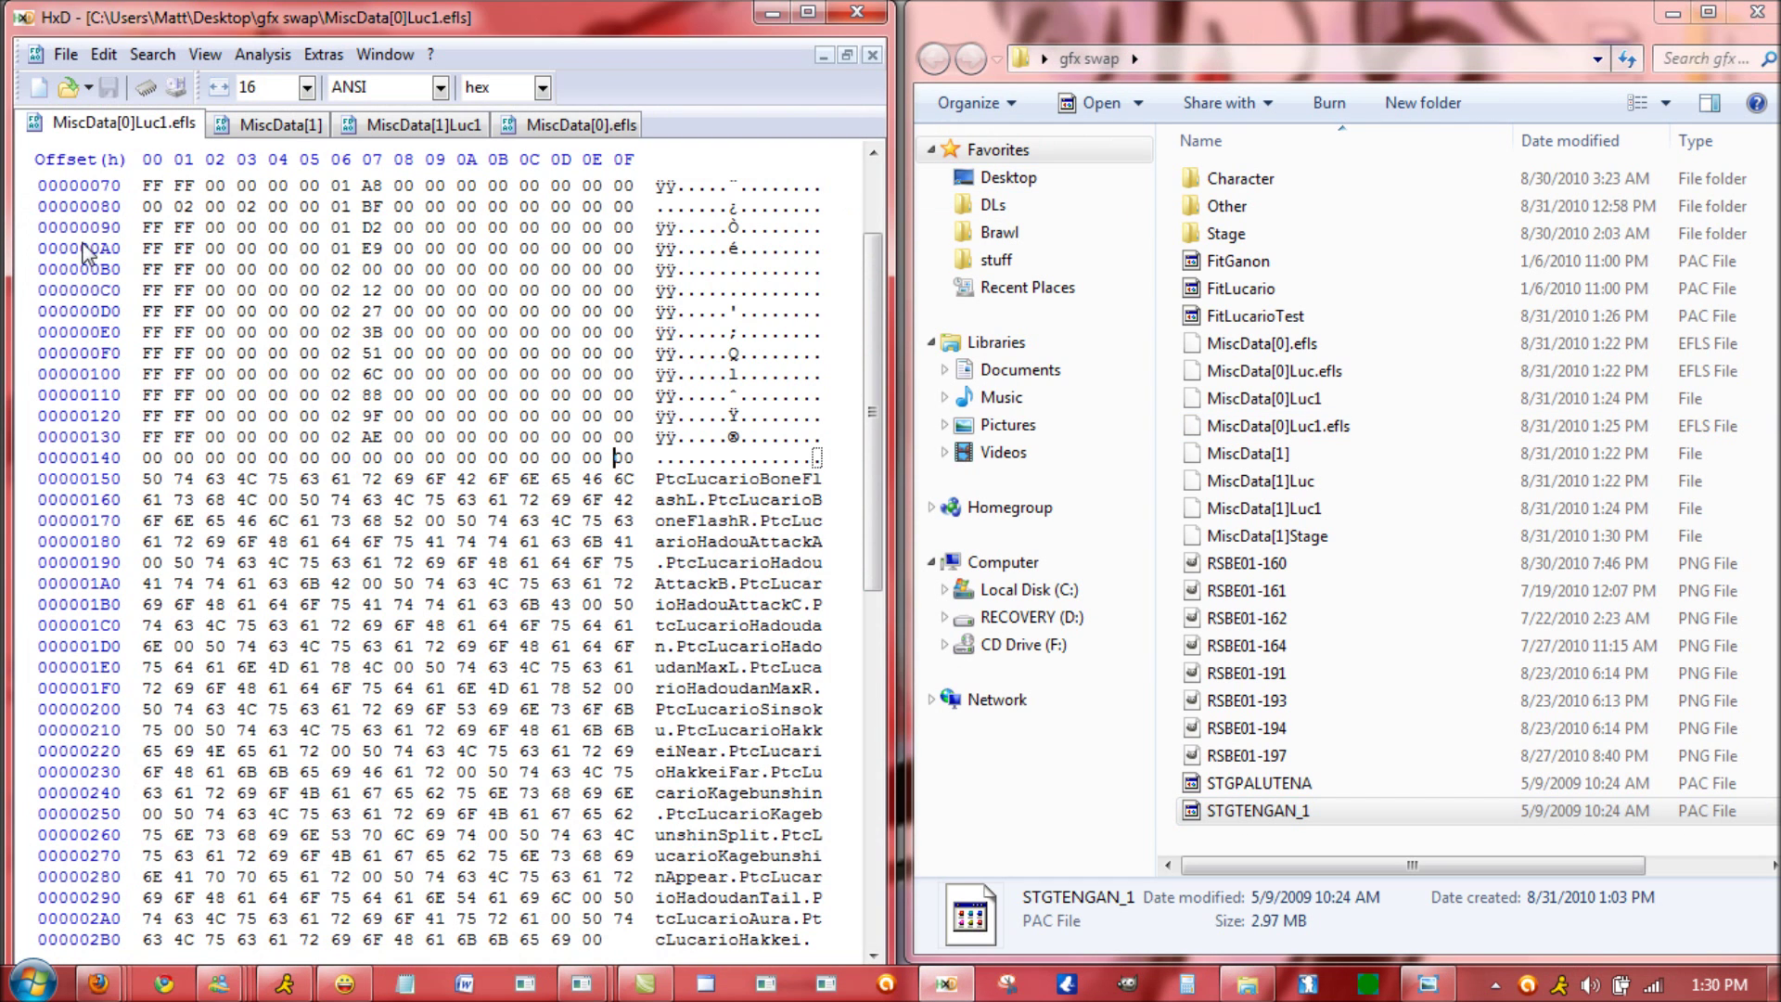
pyautogui.rightClick(130, 121)
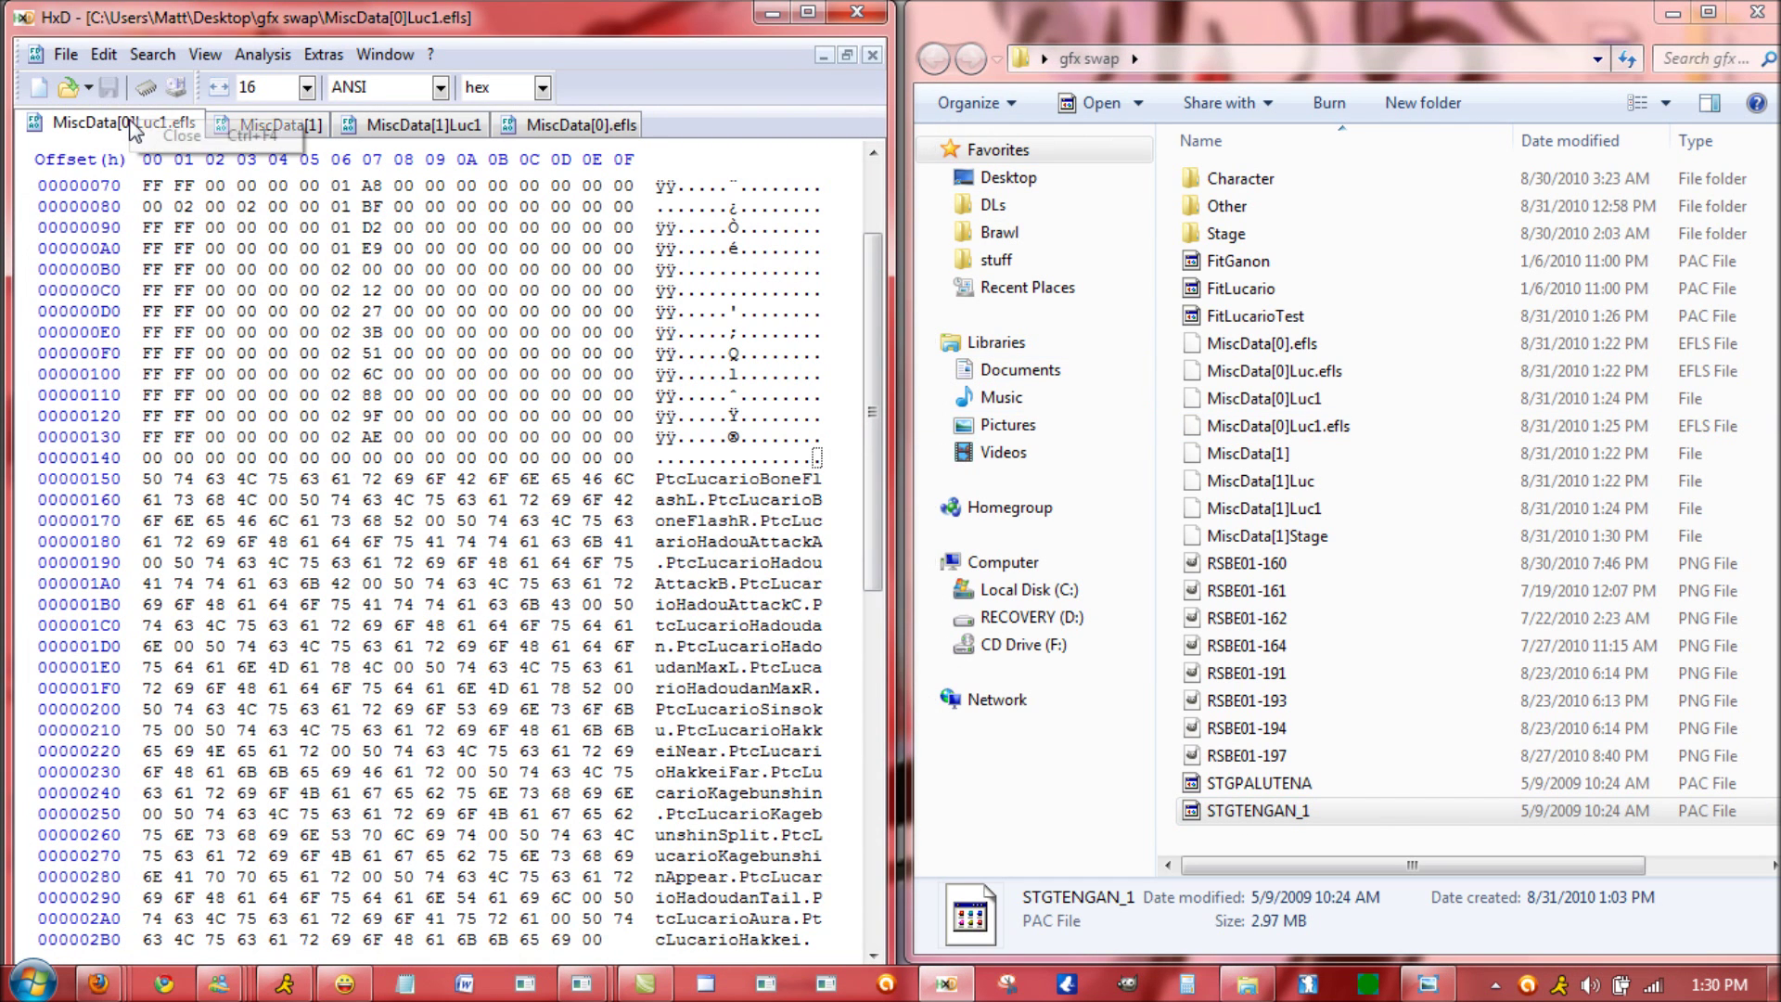
pyautogui.click(158, 138)
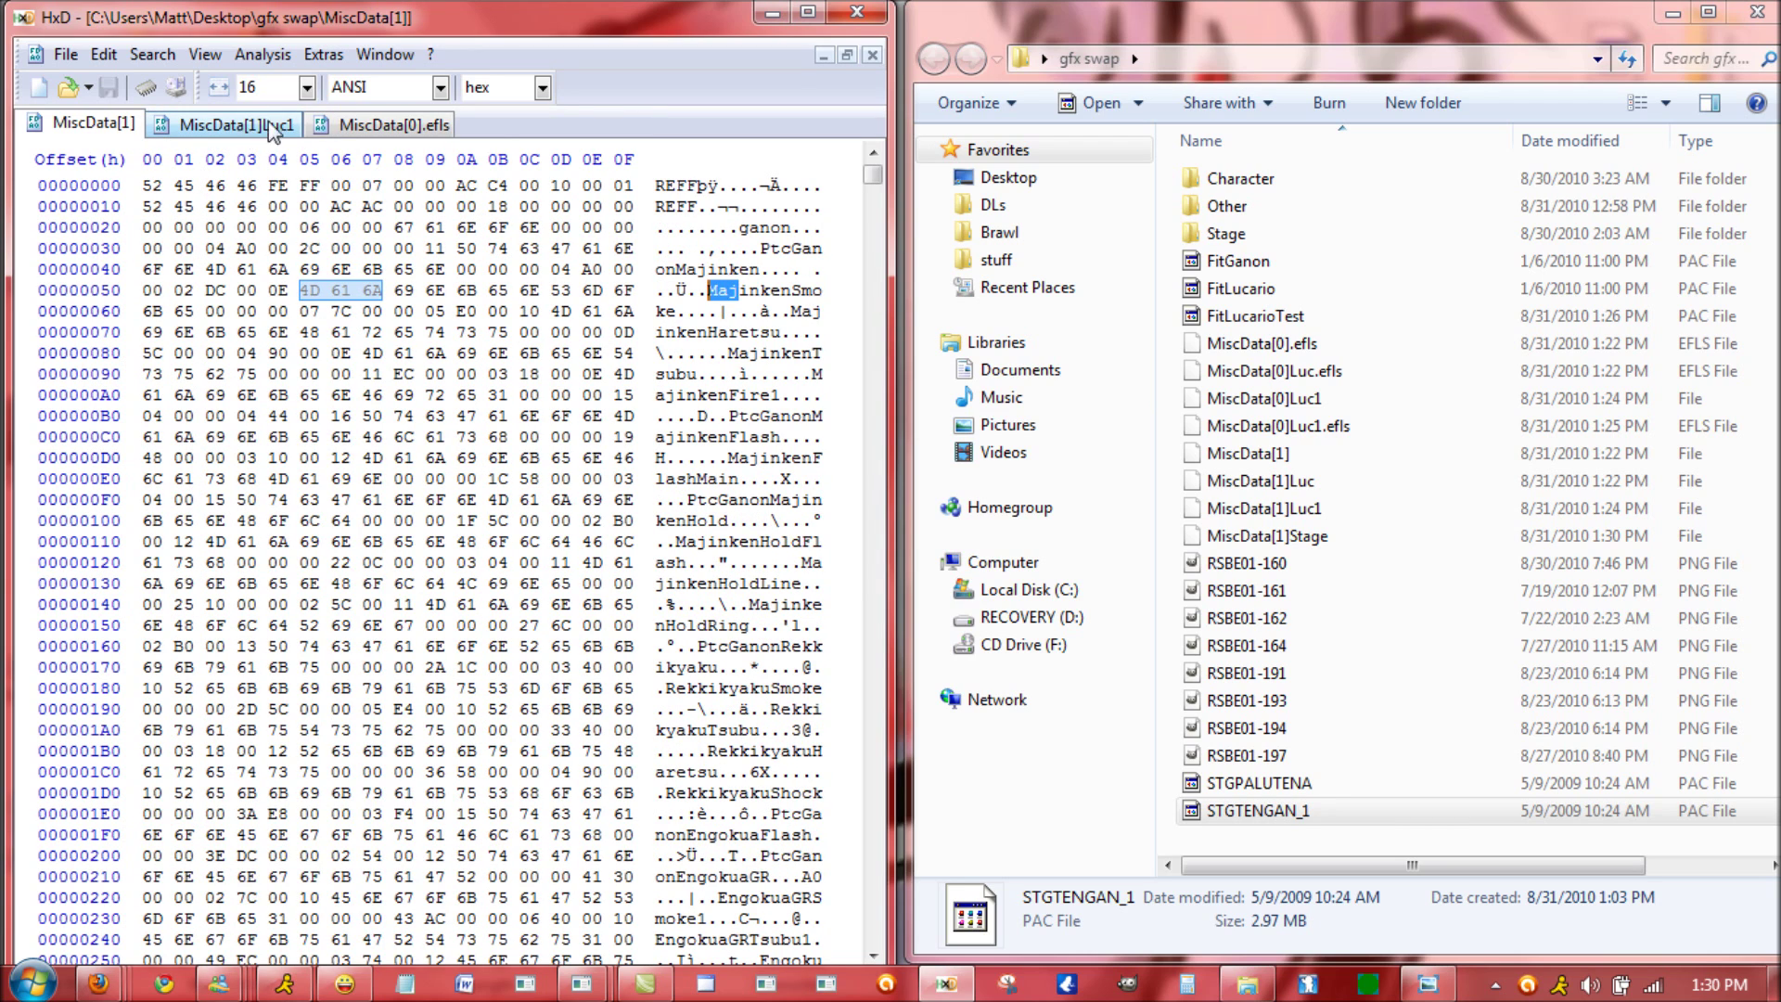
pyautogui.rightClick(336, 129)
pyautogui.click(371, 139)
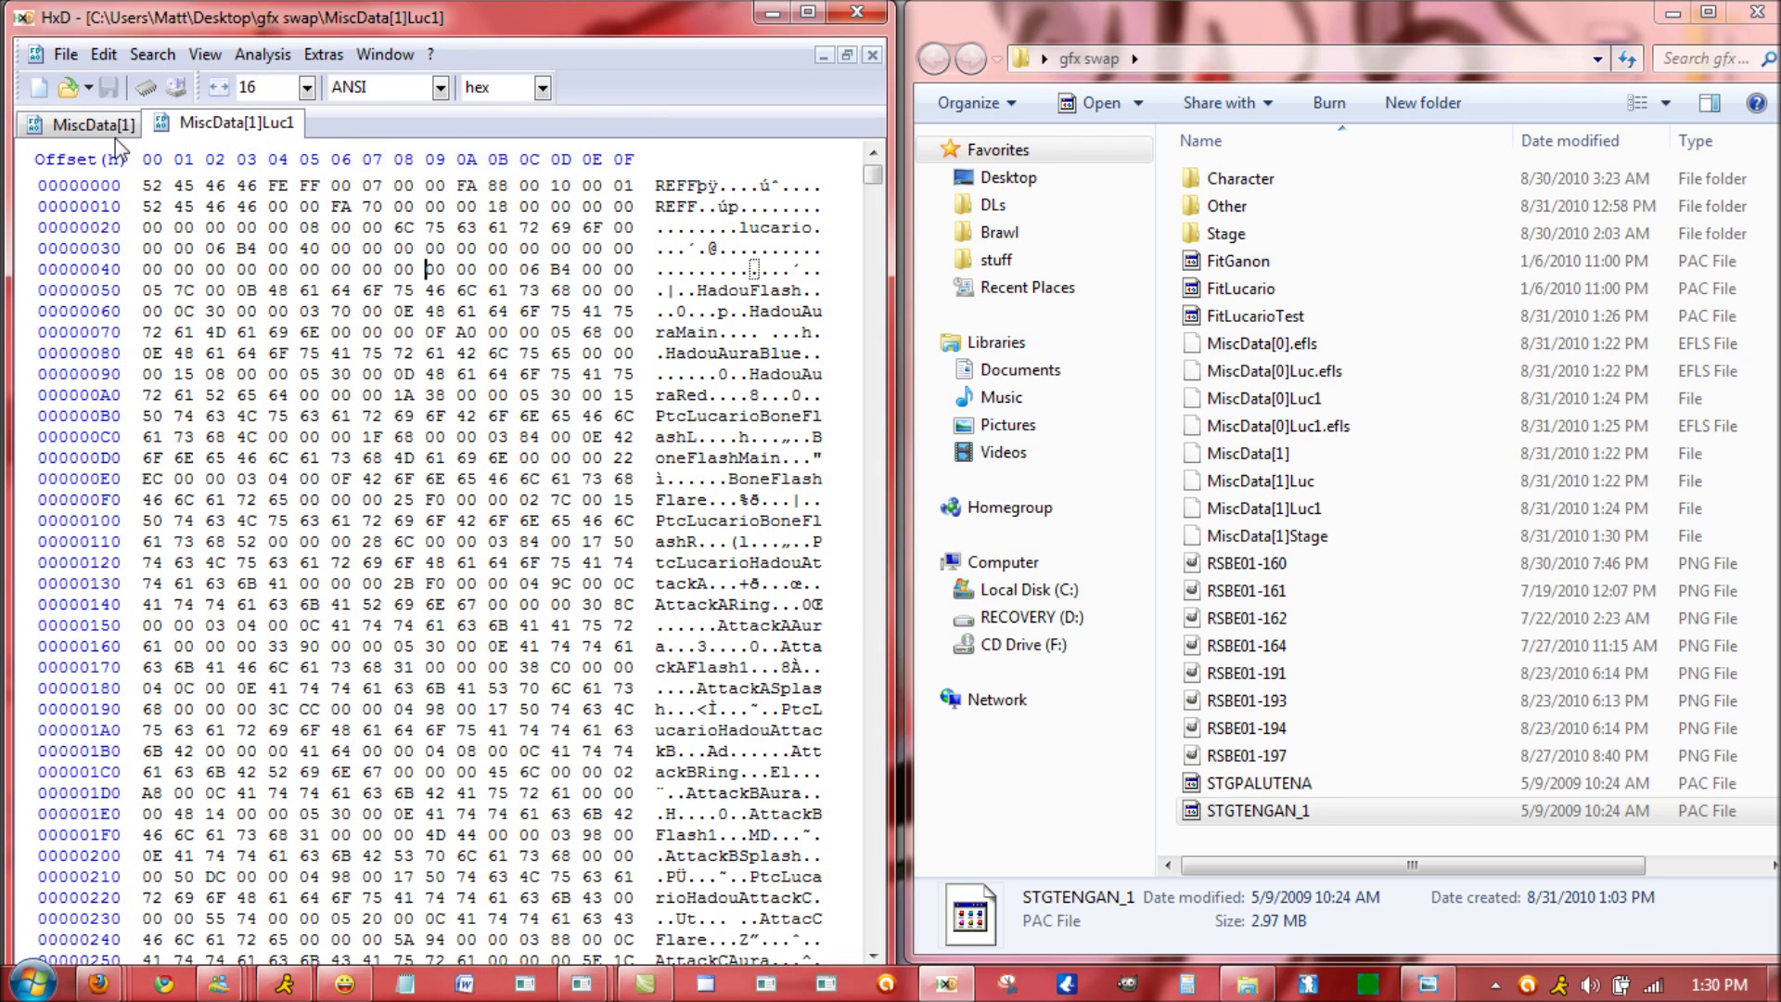
pyautogui.click(48, 130)
pyautogui.rightClick(48, 130)
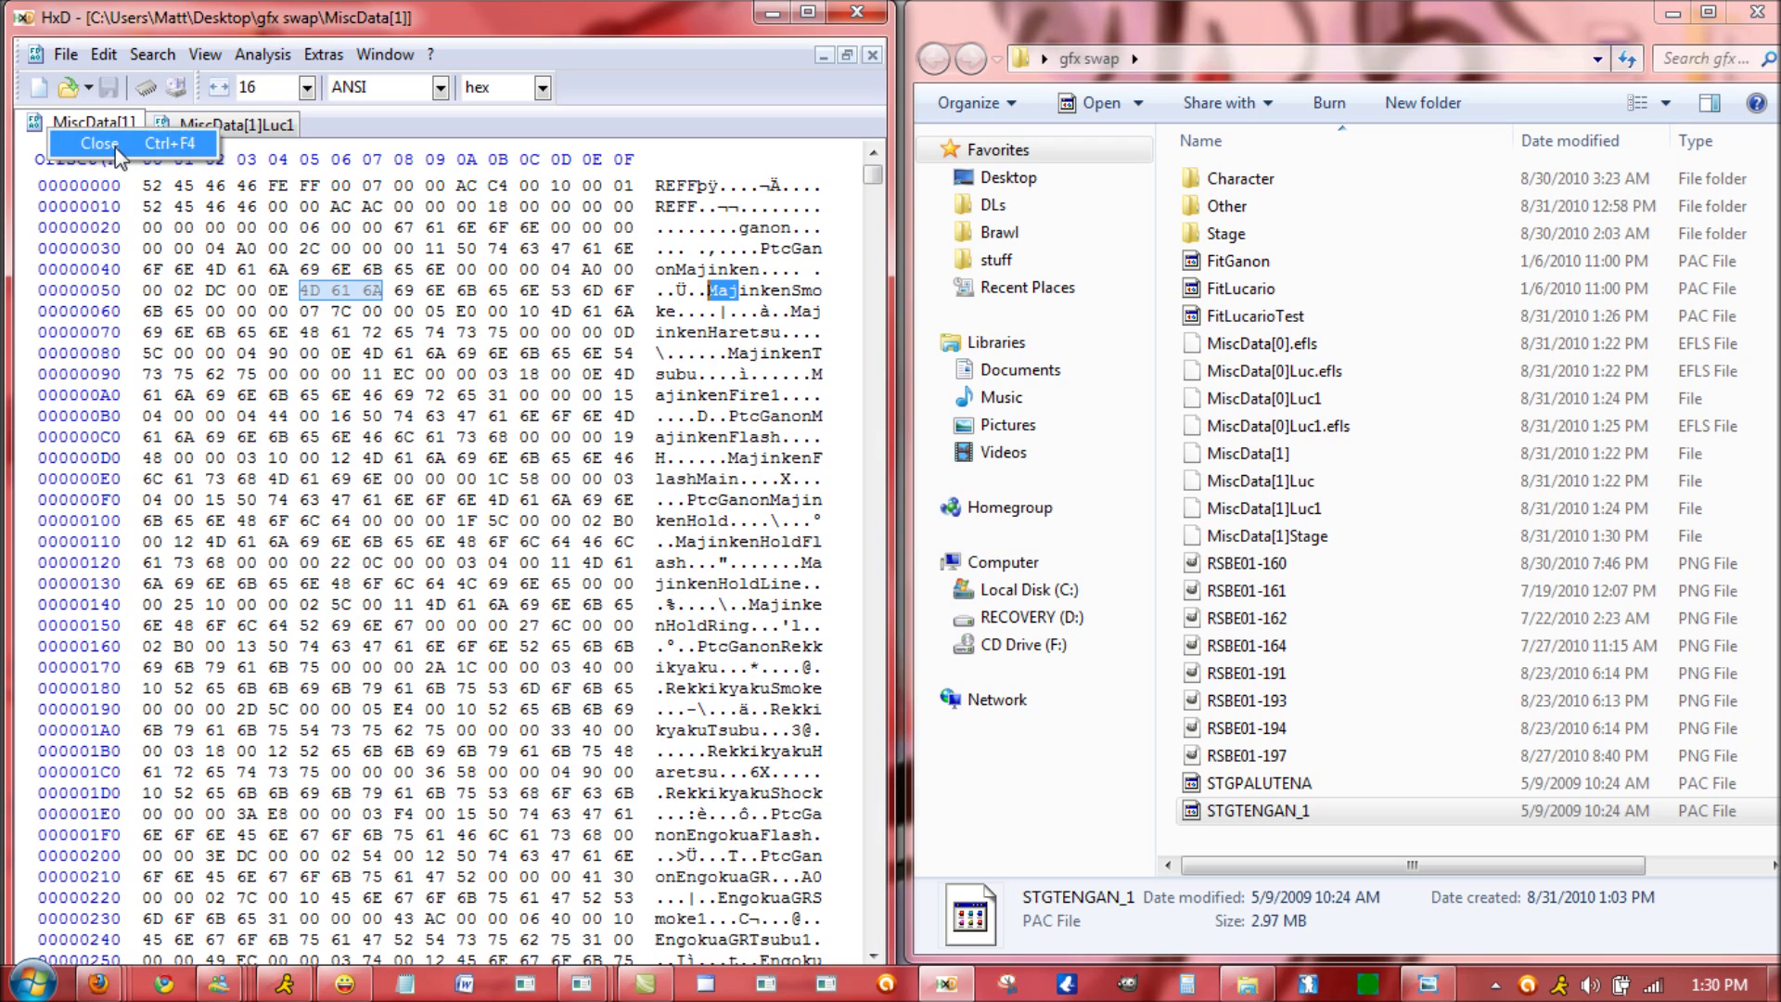
pyautogui.click(116, 146)
# - Open MiscData[1]Stage from the gfx swap folder in HxD, inspect the bytes around AshibaDamage and close the file
pyautogui.click(1293, 673)
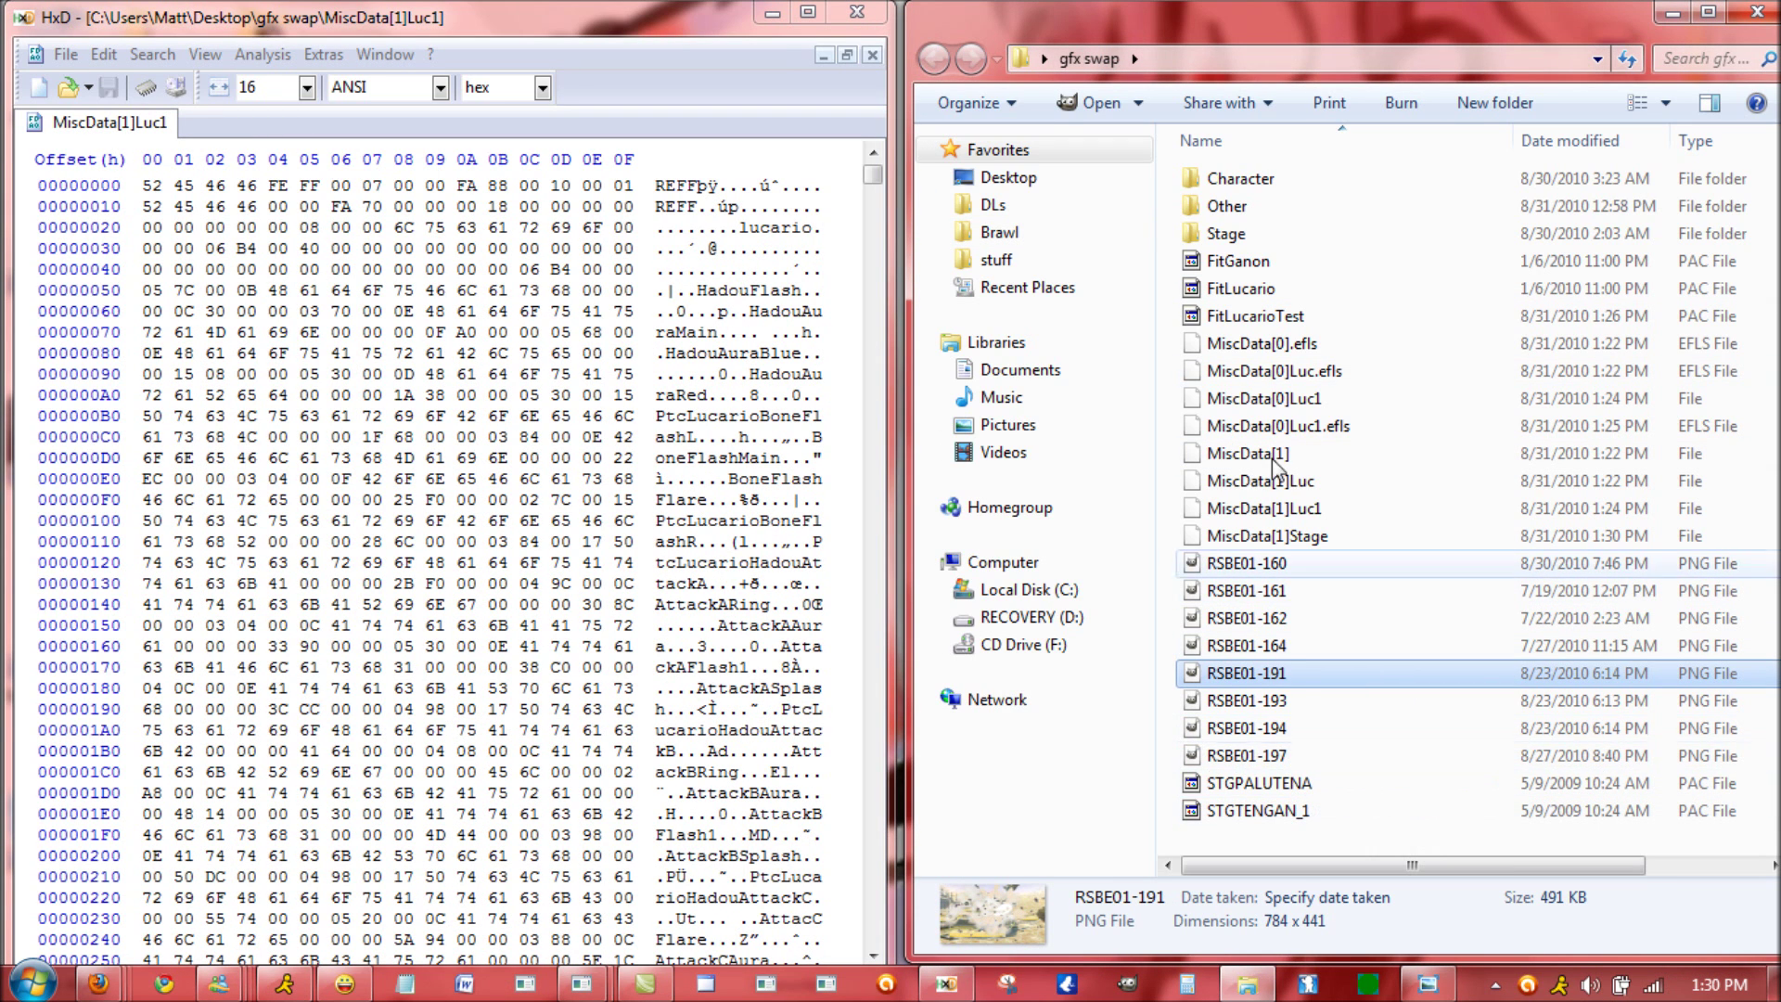
pyautogui.moveTo(1284, 536); pyautogui.dragTo(473, 486)
pyautogui.click(471, 482)
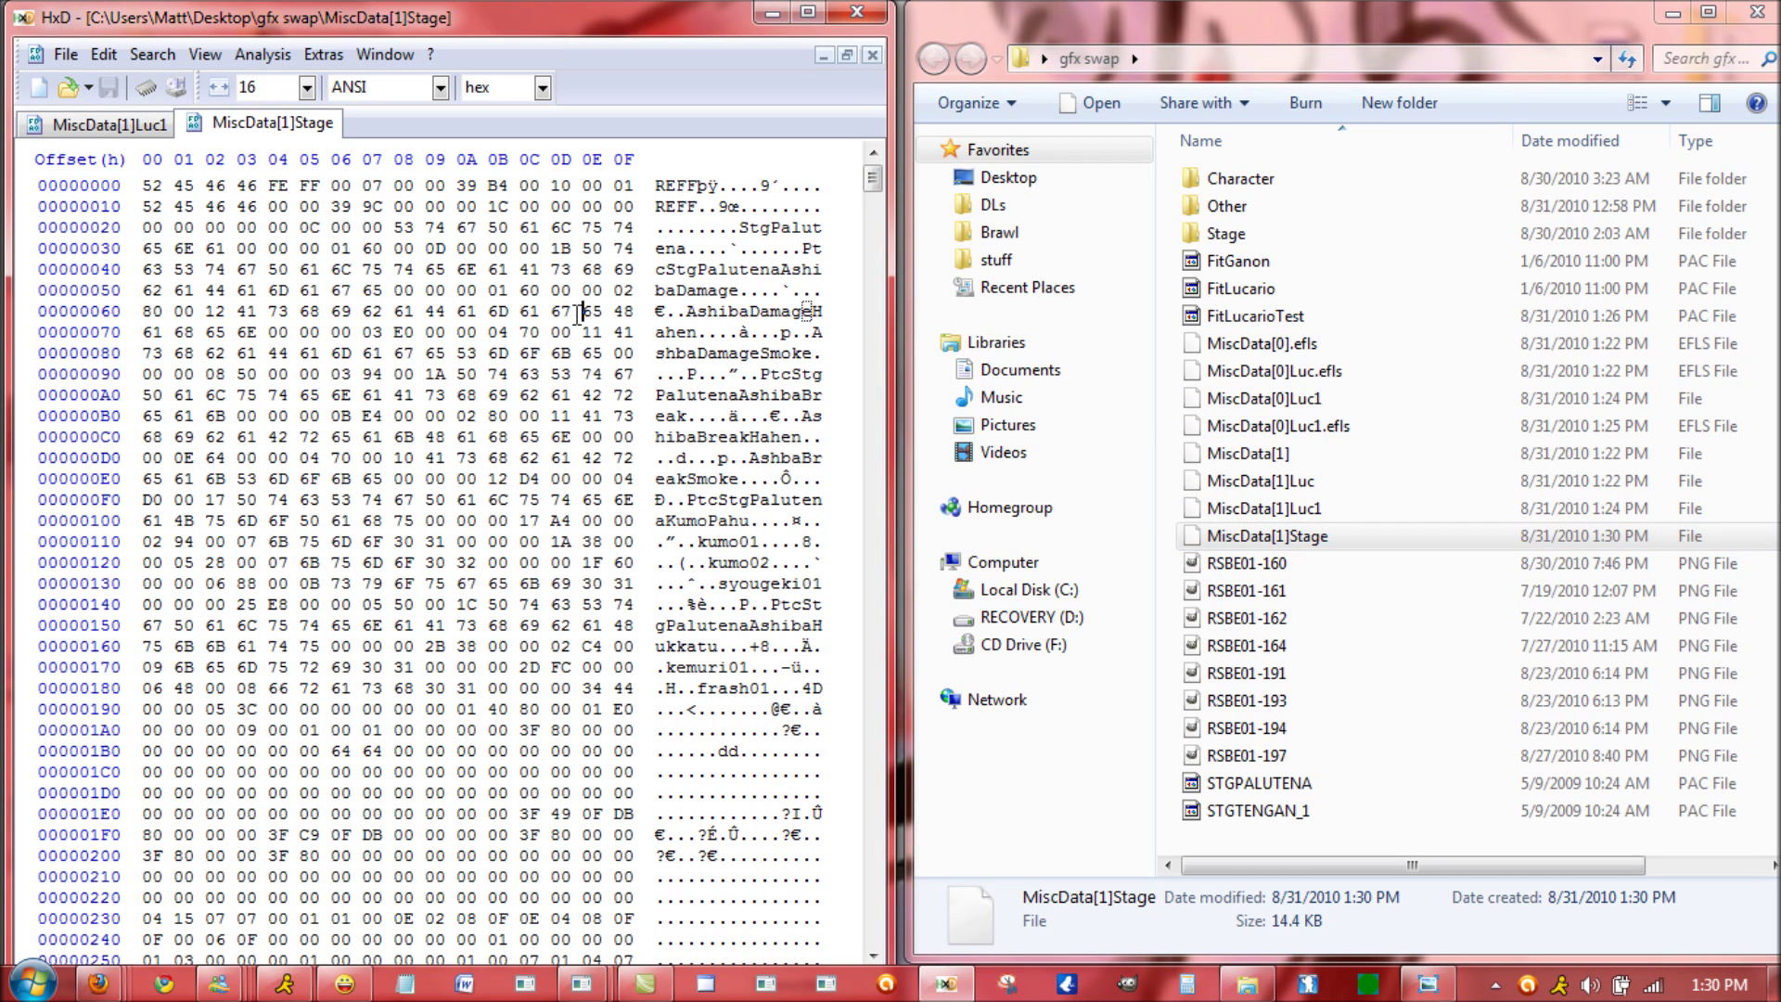
pyautogui.moveTo(552, 297); pyautogui.dragTo(436, 311)
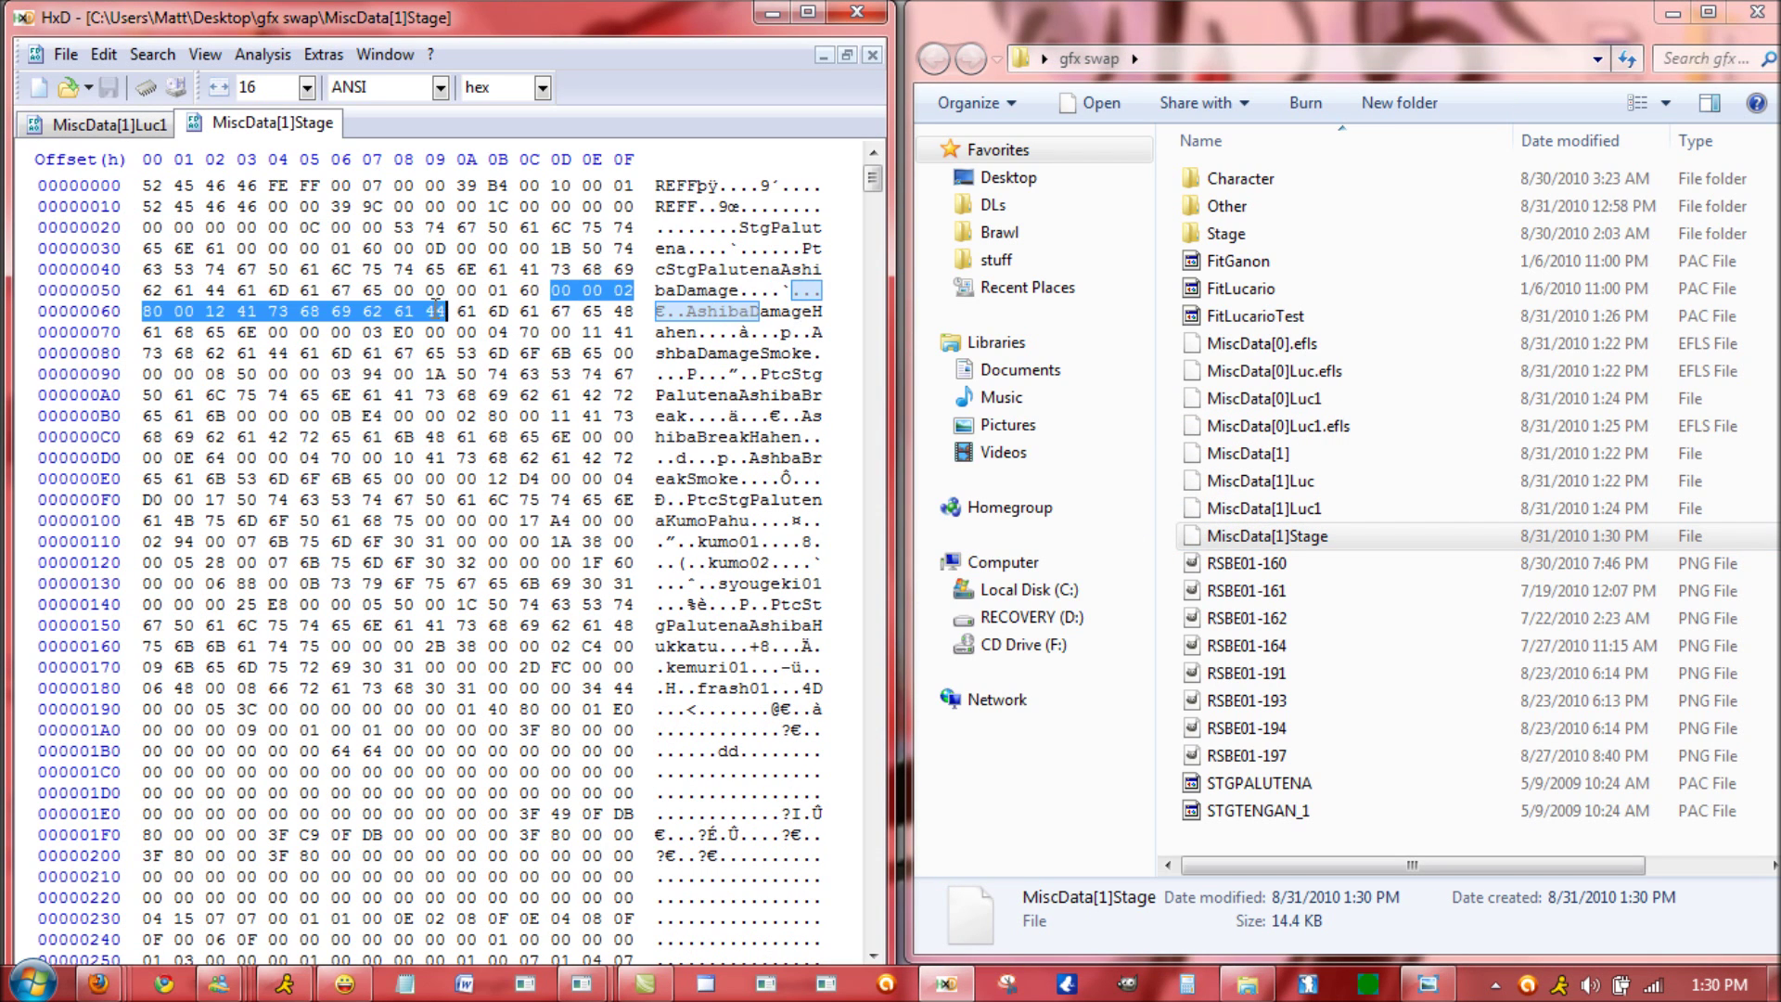
pyautogui.click(451, 287)
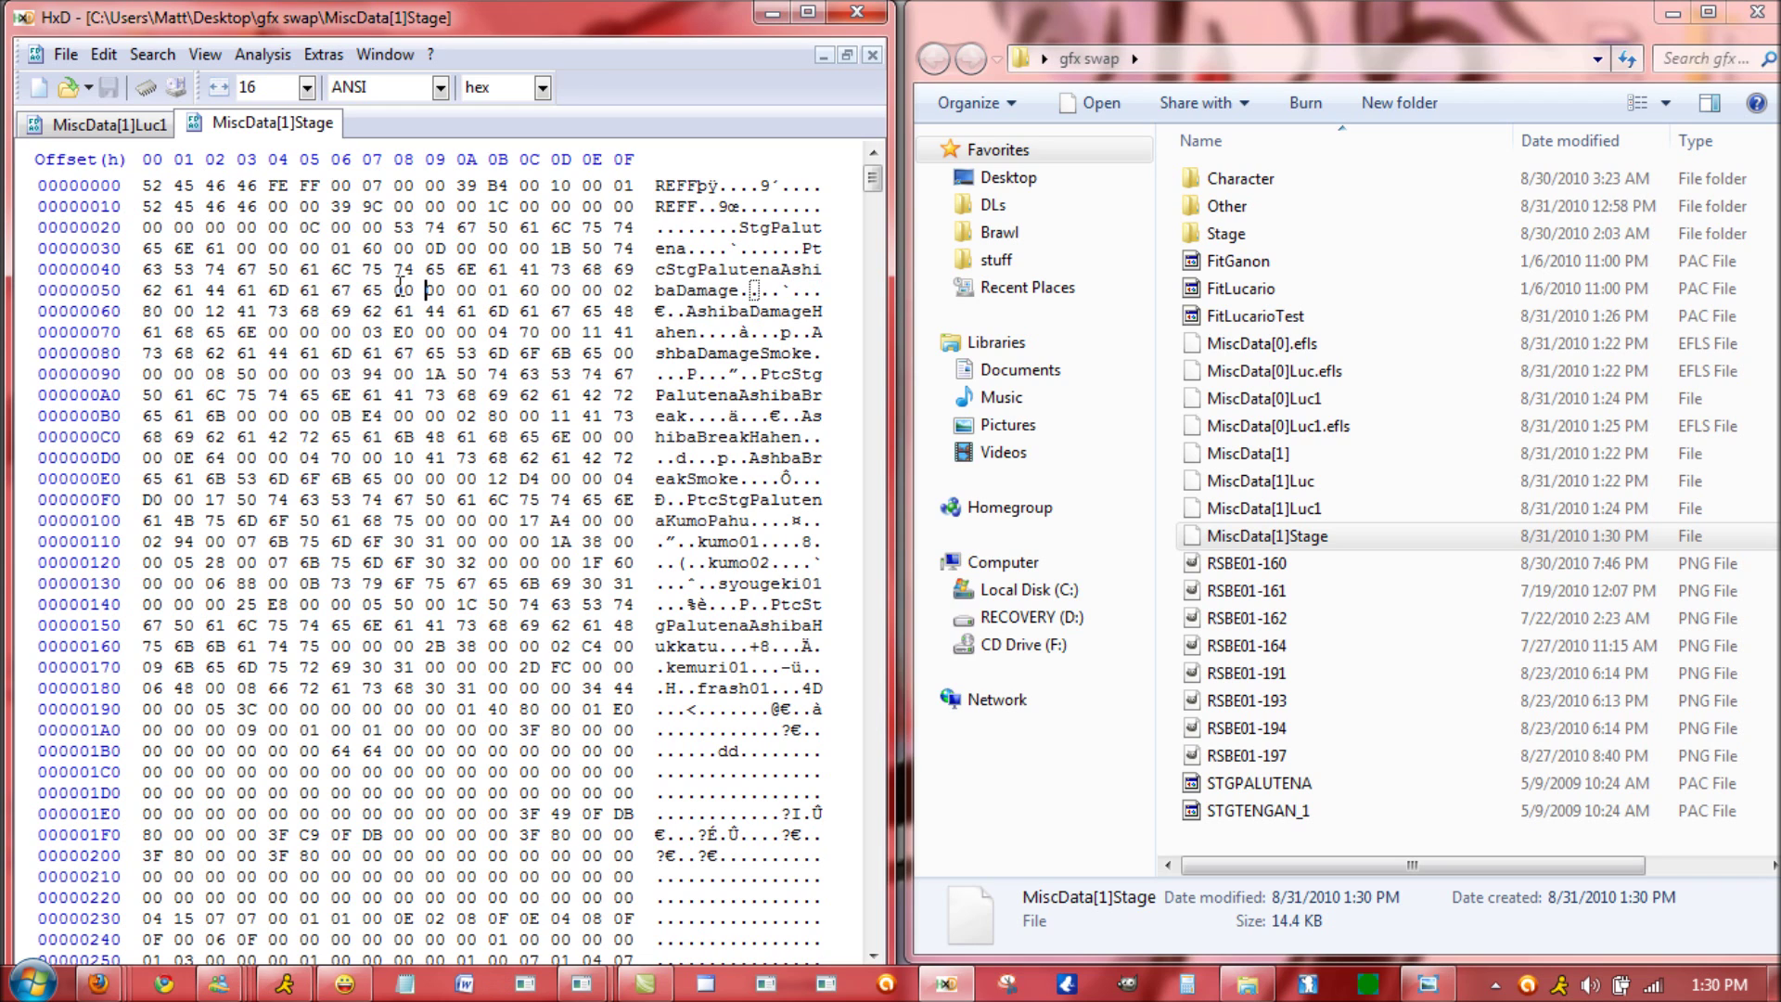
pyautogui.rightClick(286, 130)
pyautogui.click(306, 141)
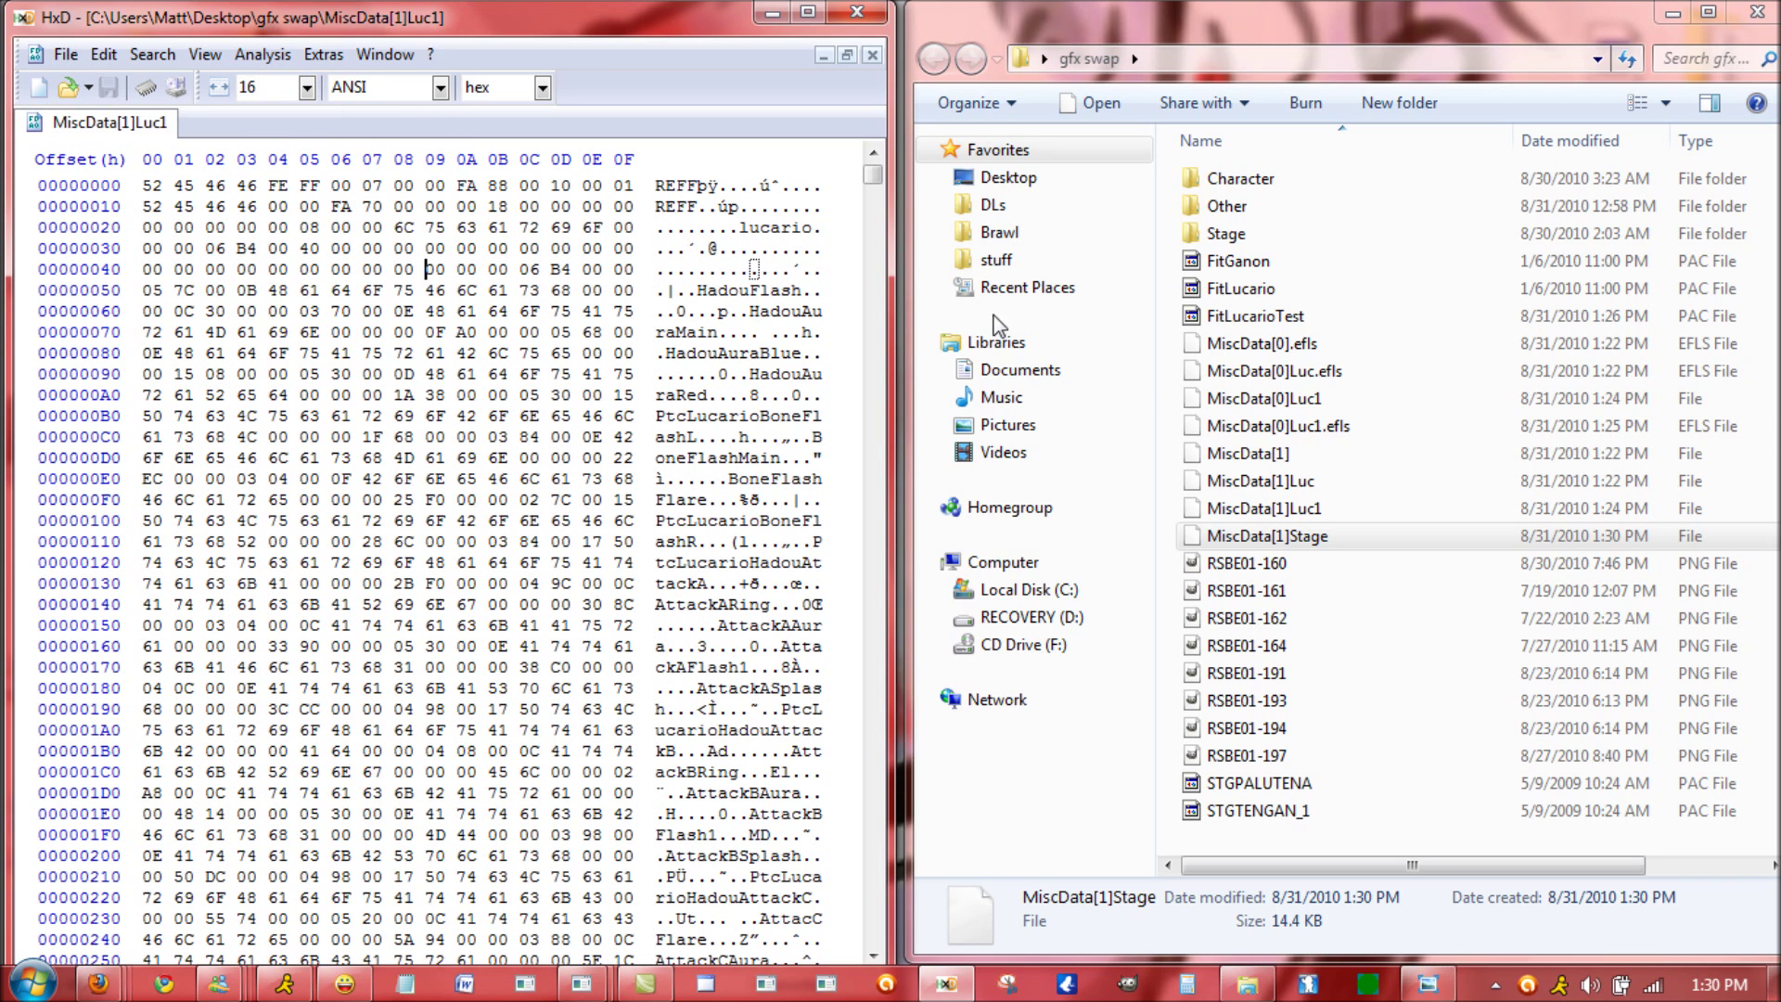
# - Open STGTENGAN_1 in BrawlBox and export MiscData[1] of ef_StgTengan as MiscData[1]Stage, replacing the existing file
pyautogui.click(1258, 811)
pyautogui.press('Return')
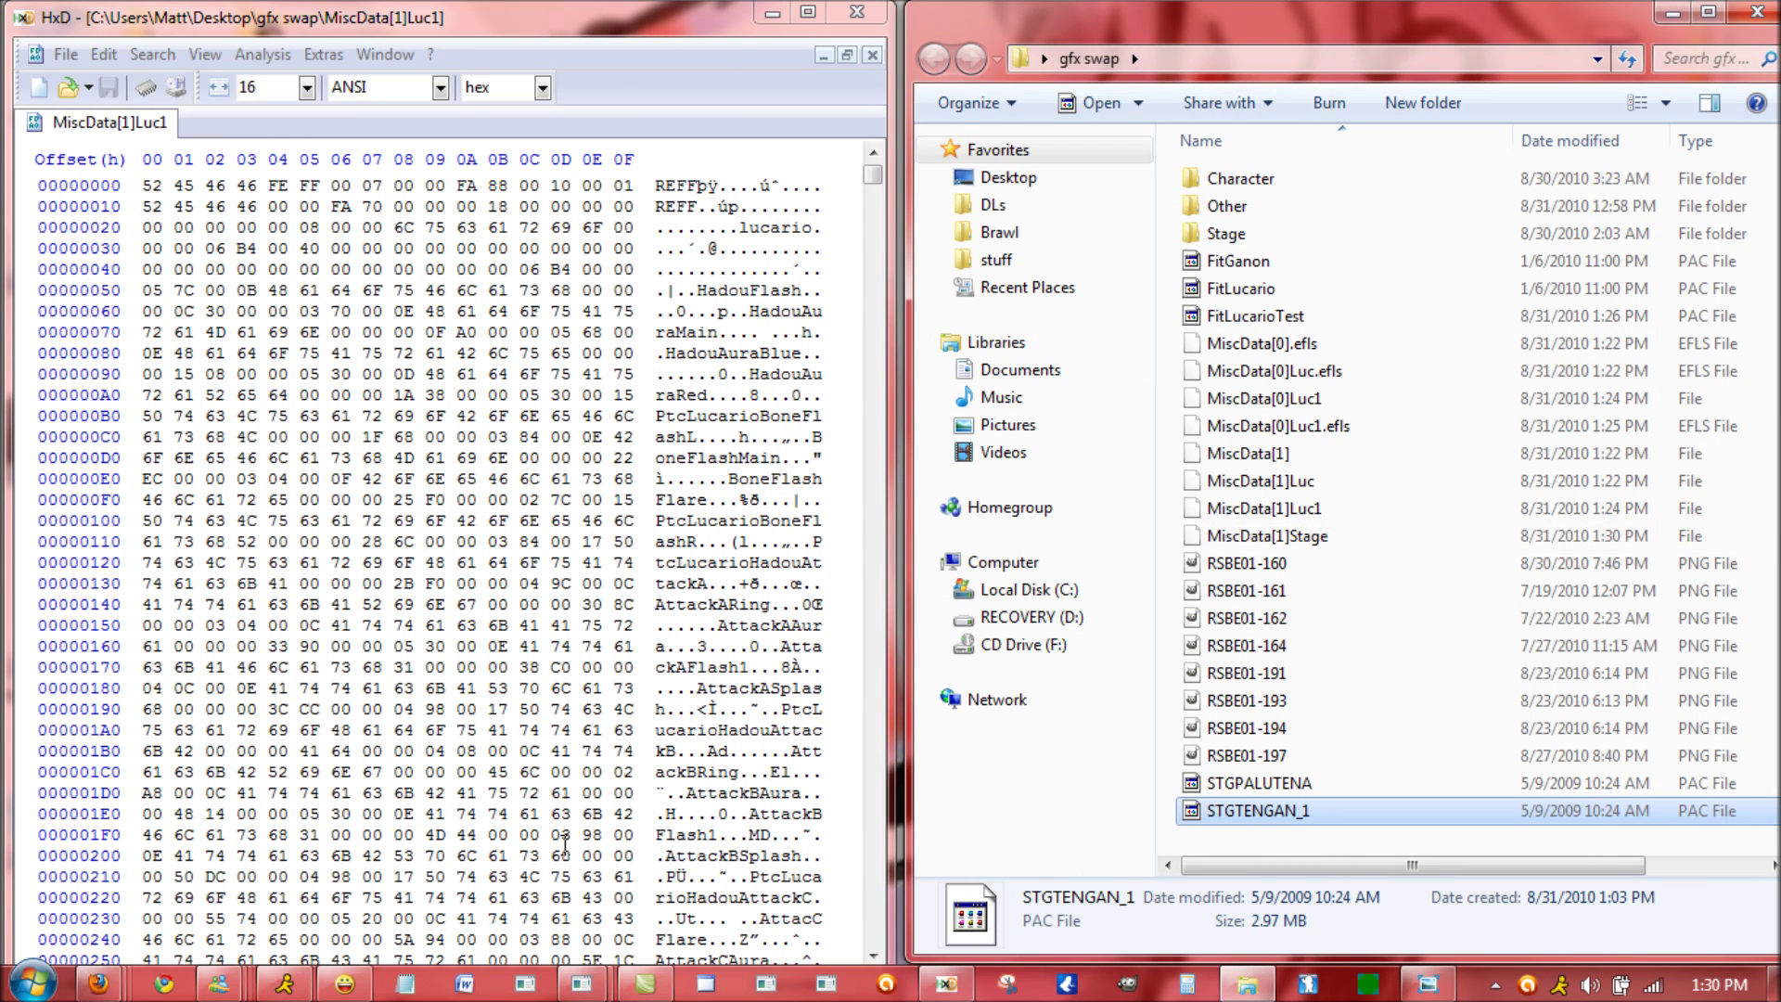
pyautogui.click(189, 313)
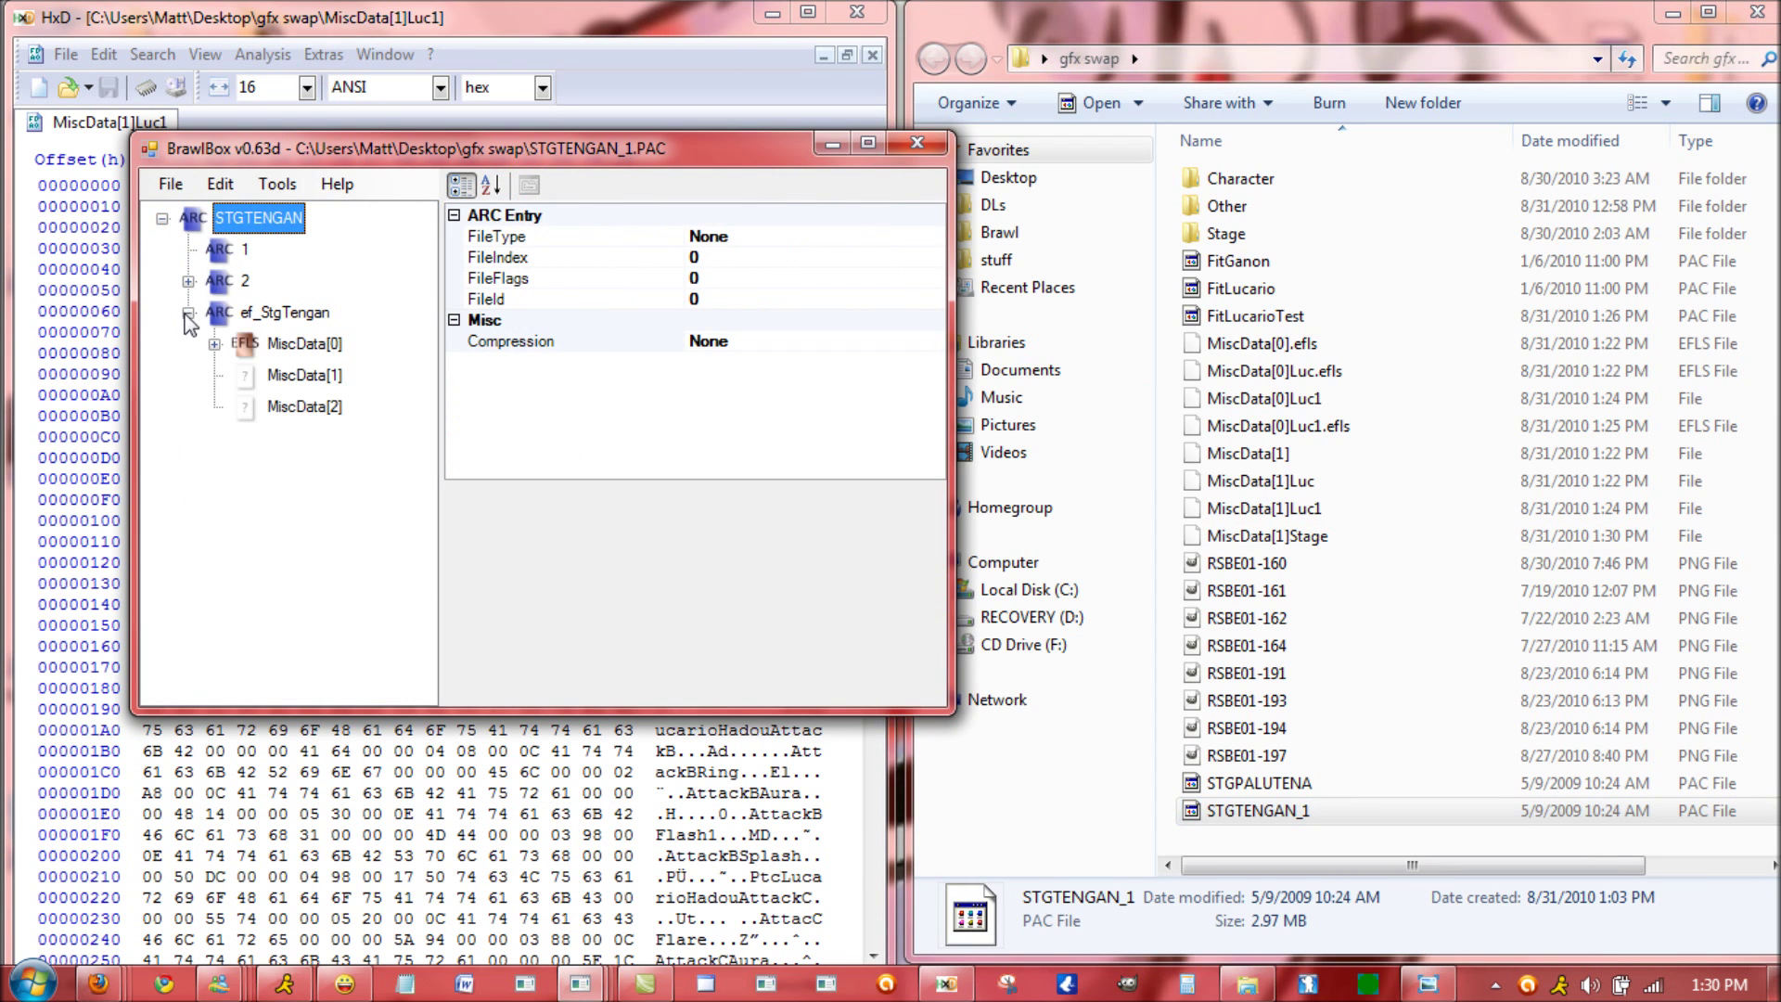
pyautogui.rightClick(274, 374)
pyautogui.click(315, 401)
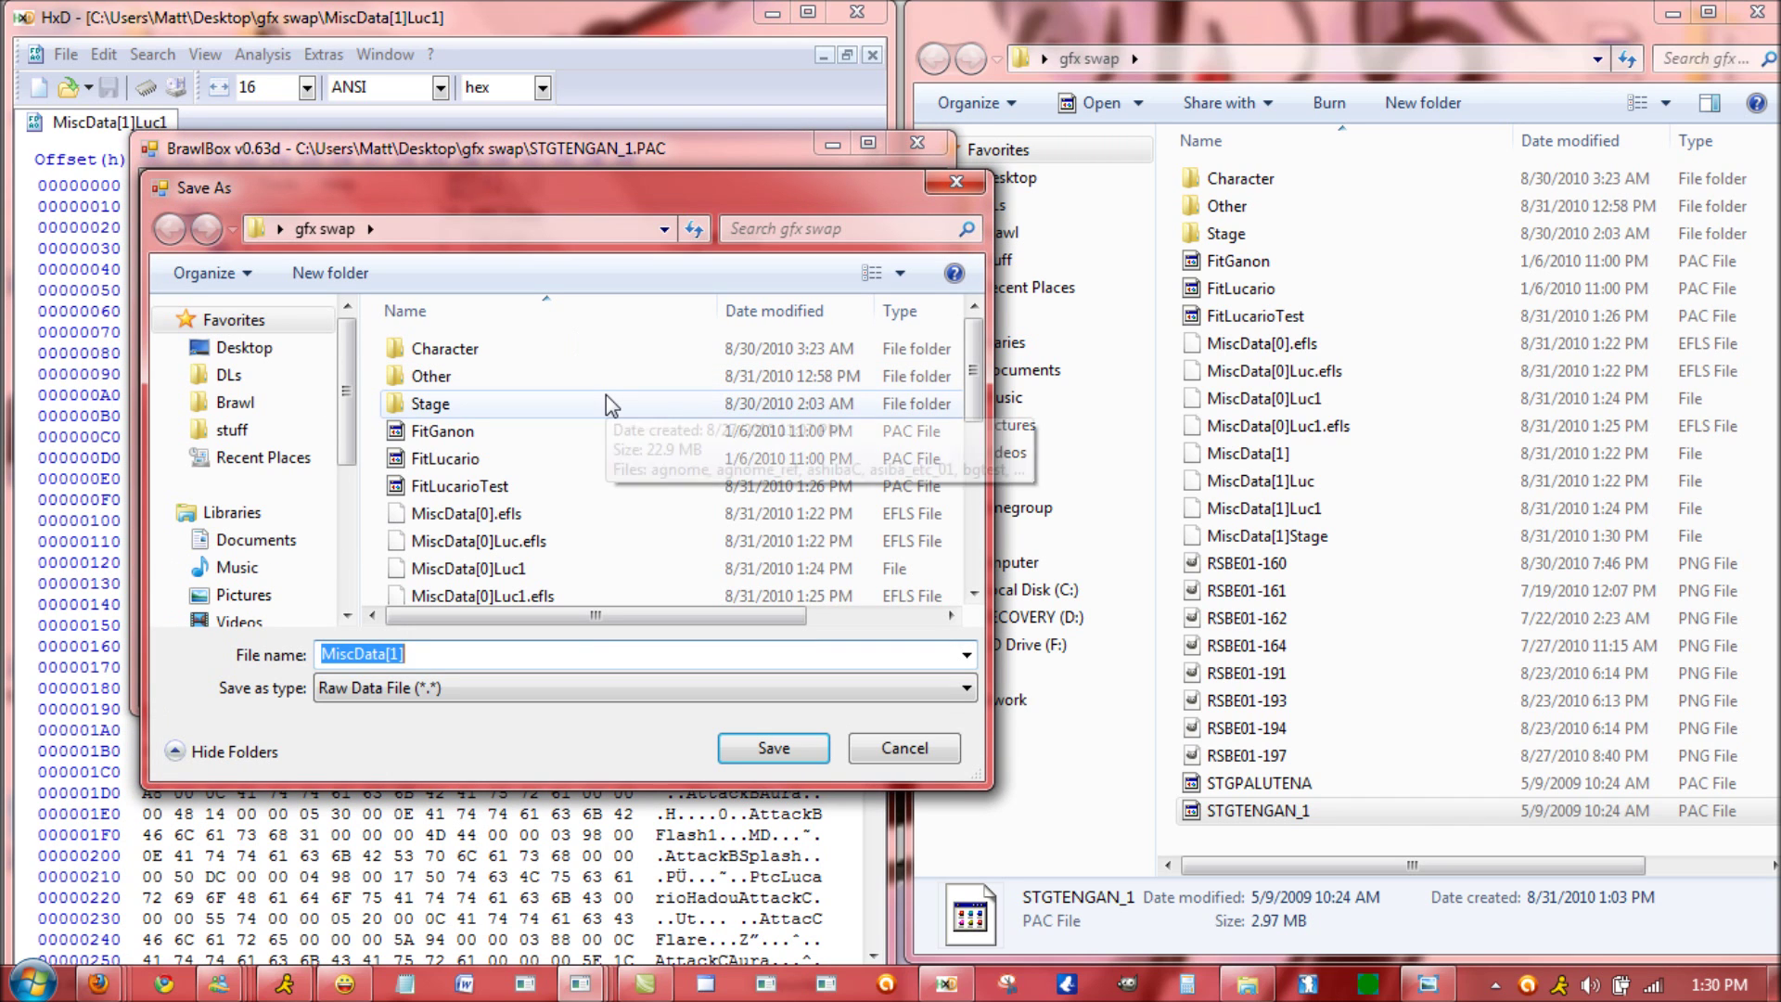
pyautogui.press('End')
pyautogui.write('Stage')
pyautogui.press('Return')
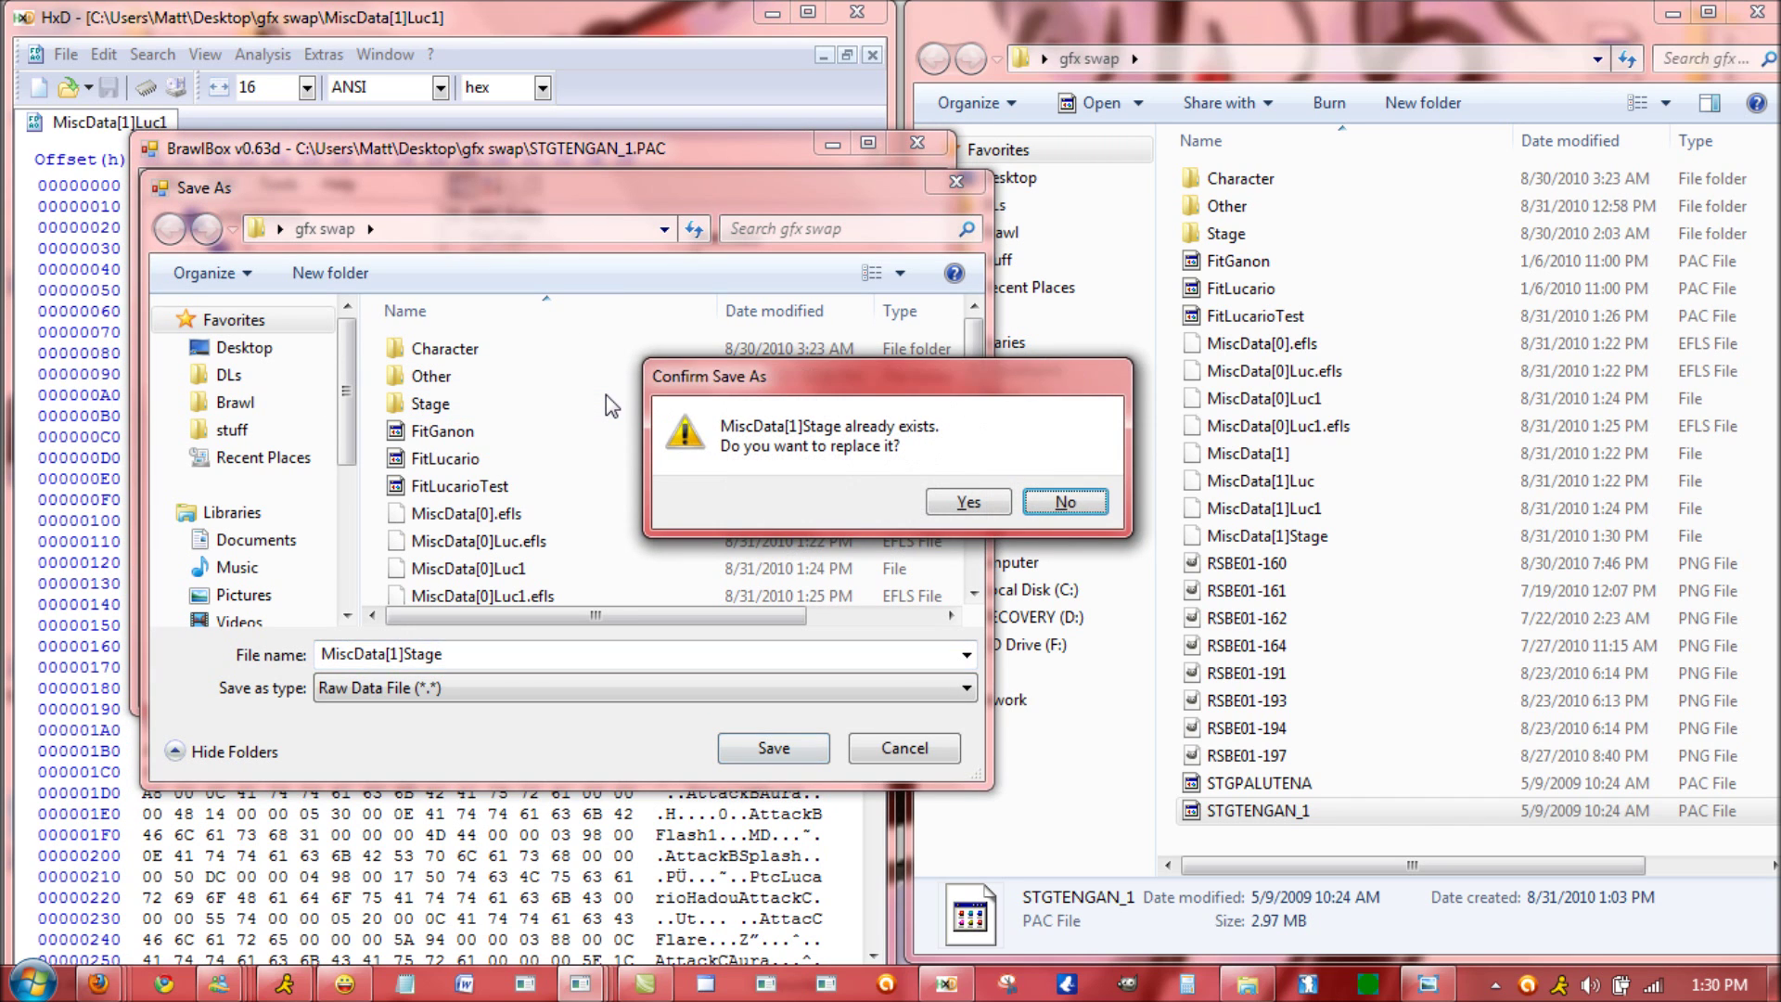
pyautogui.press('y')
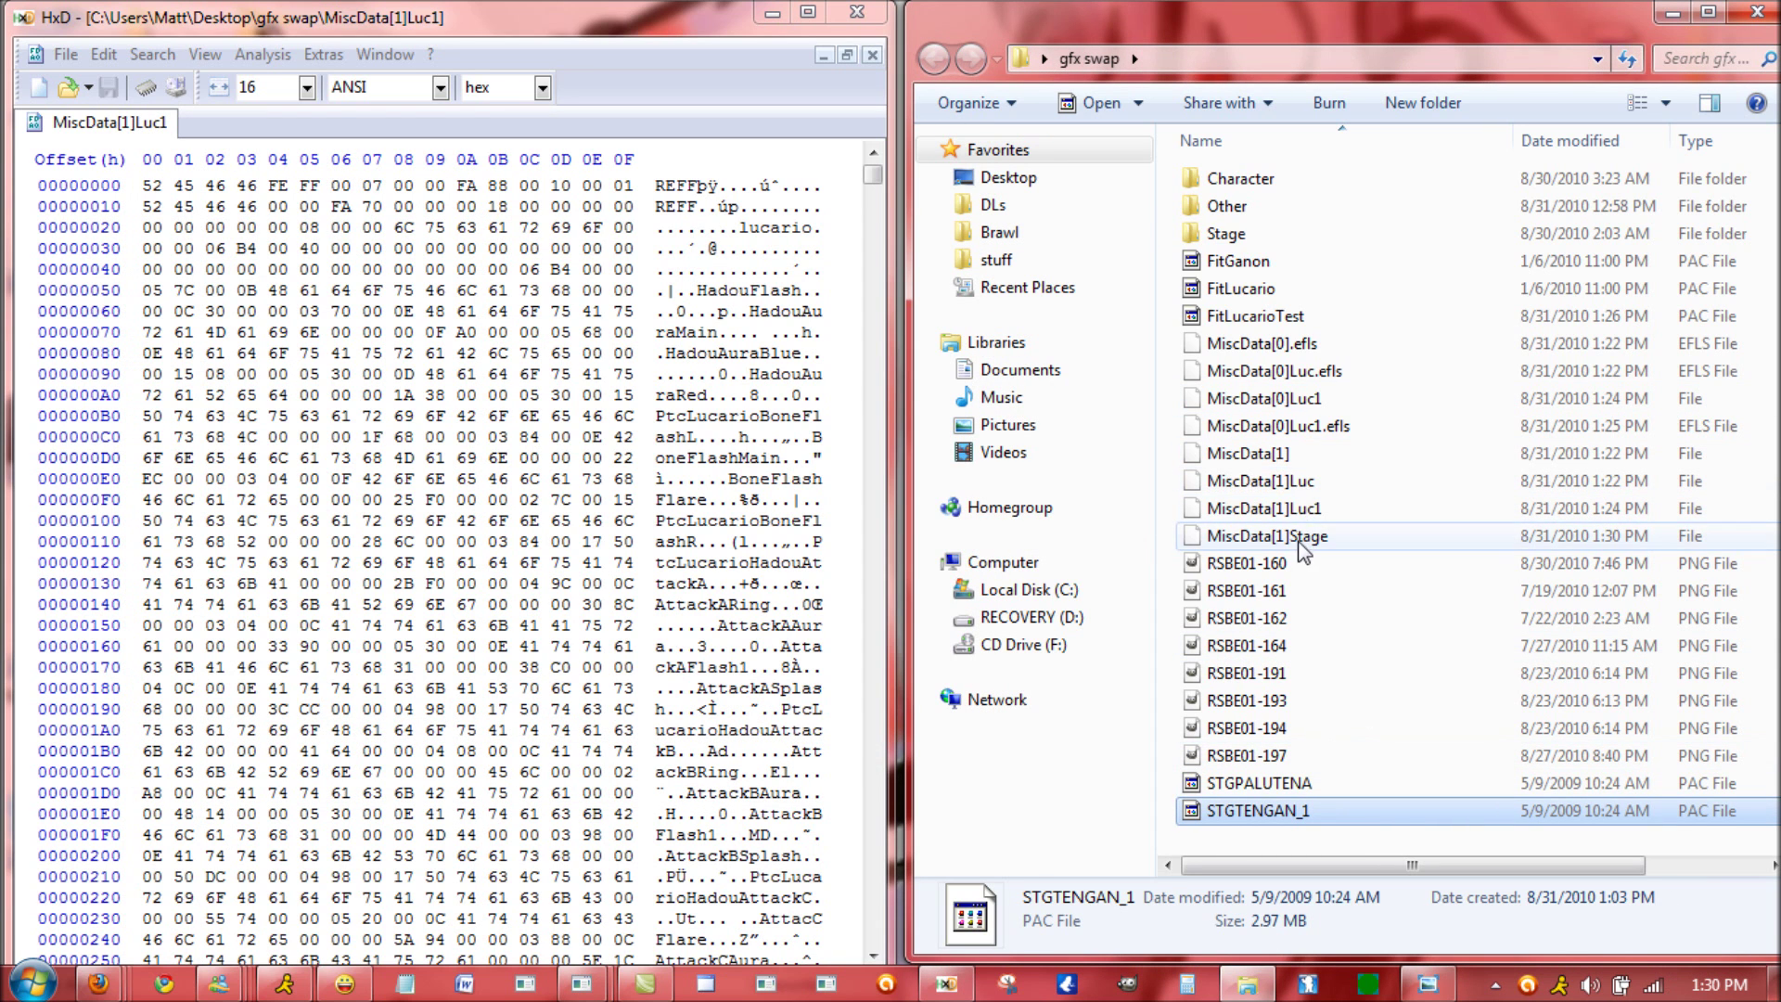
# - Open the re-exported MiscData[1]Stage in HxD and place the photo viewer beside it, showing RSBE01-191
pyautogui.moveTo(1267, 536); pyautogui.dragTo(337, 275)
pyautogui.moveTo(477, 312); pyautogui.dragTo(470, 292)
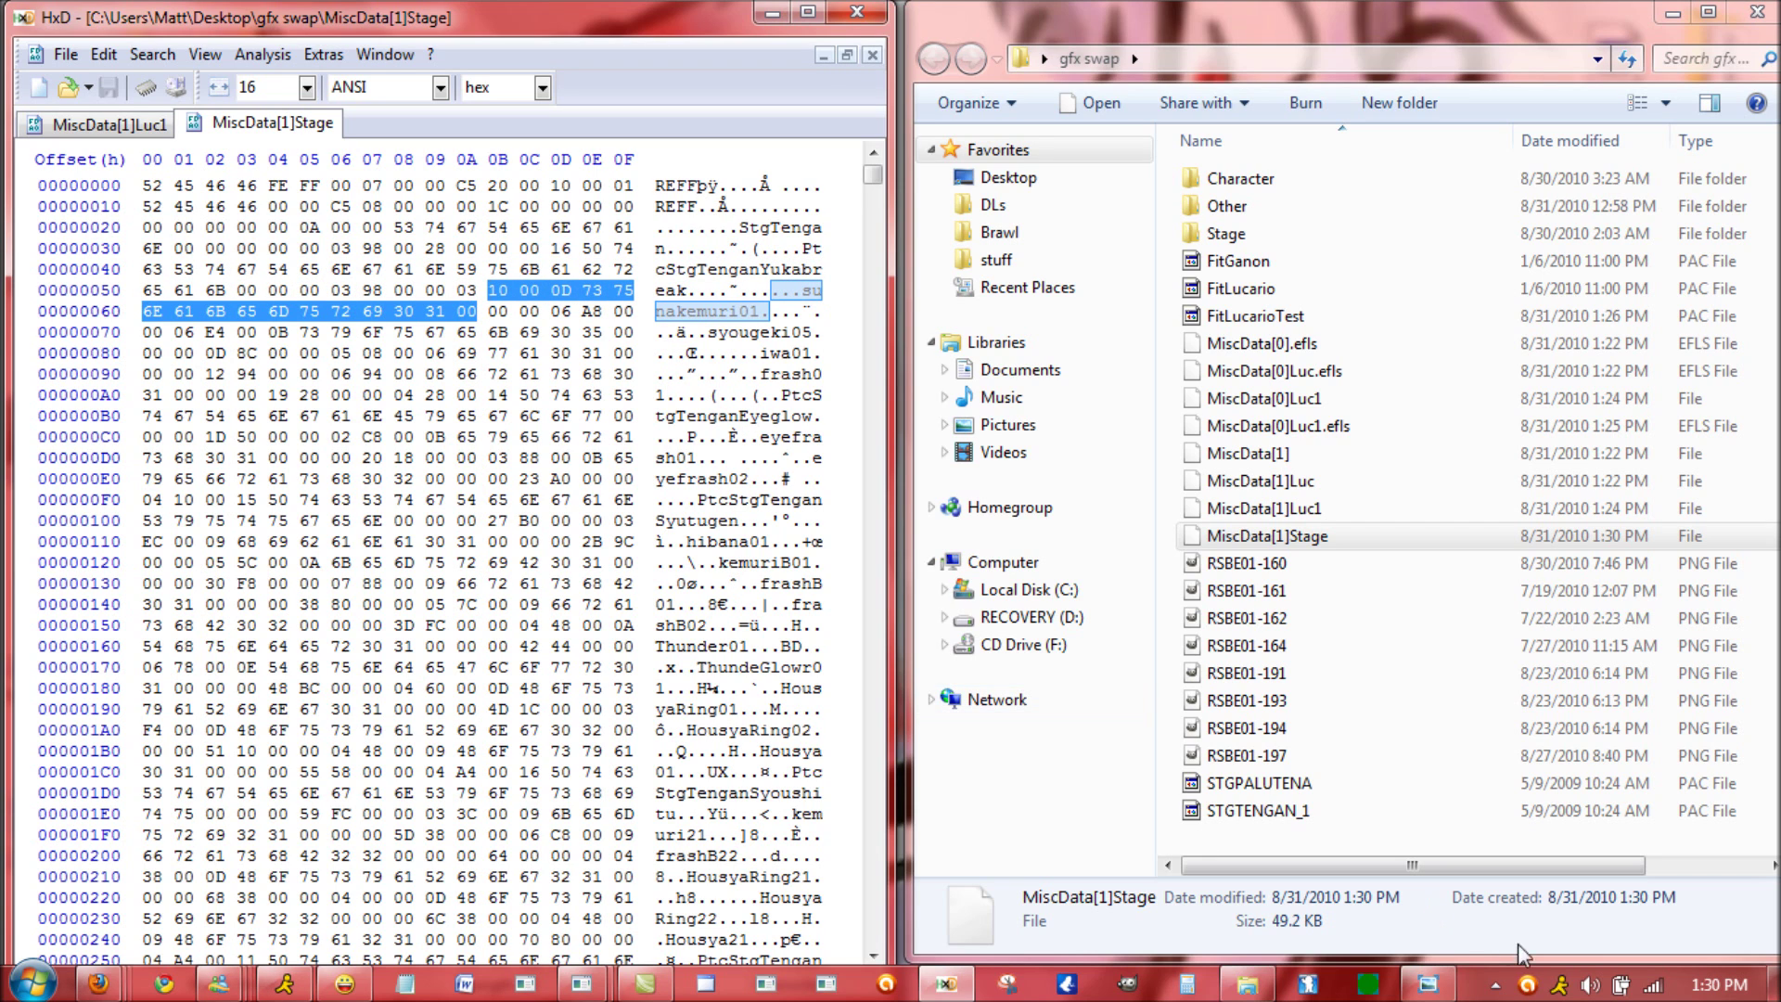
pyautogui.click(1428, 983)
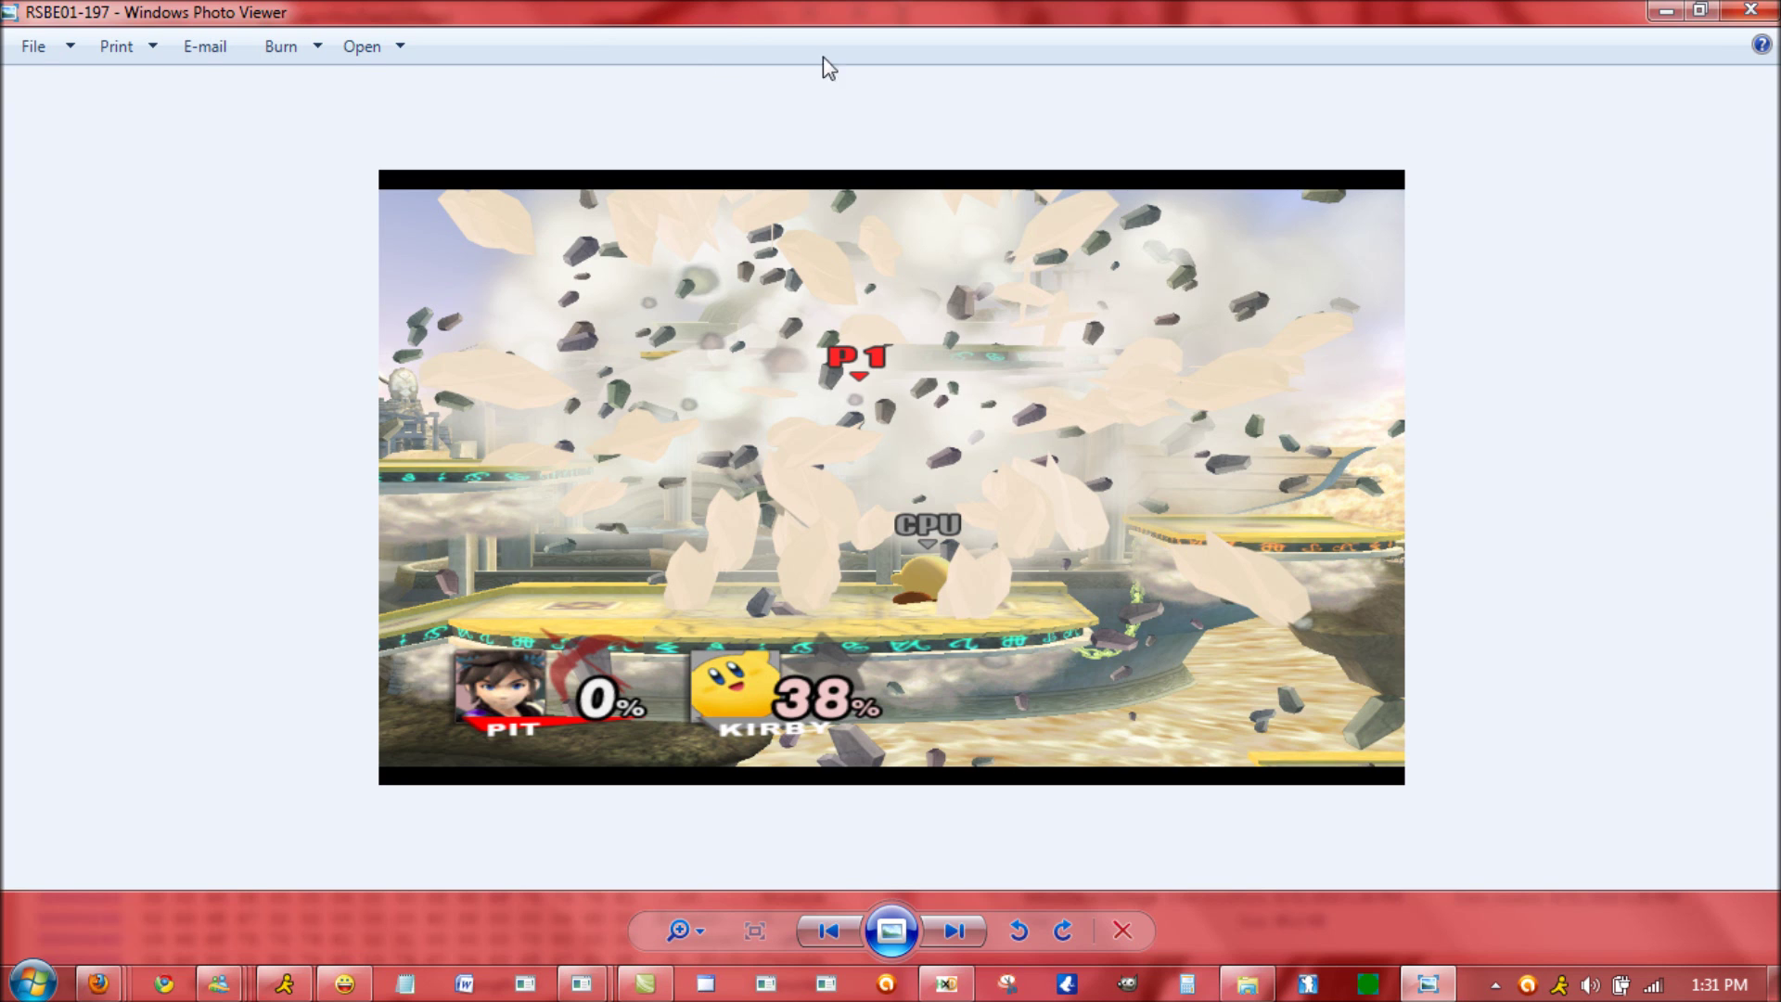
pyautogui.press('super+Right')
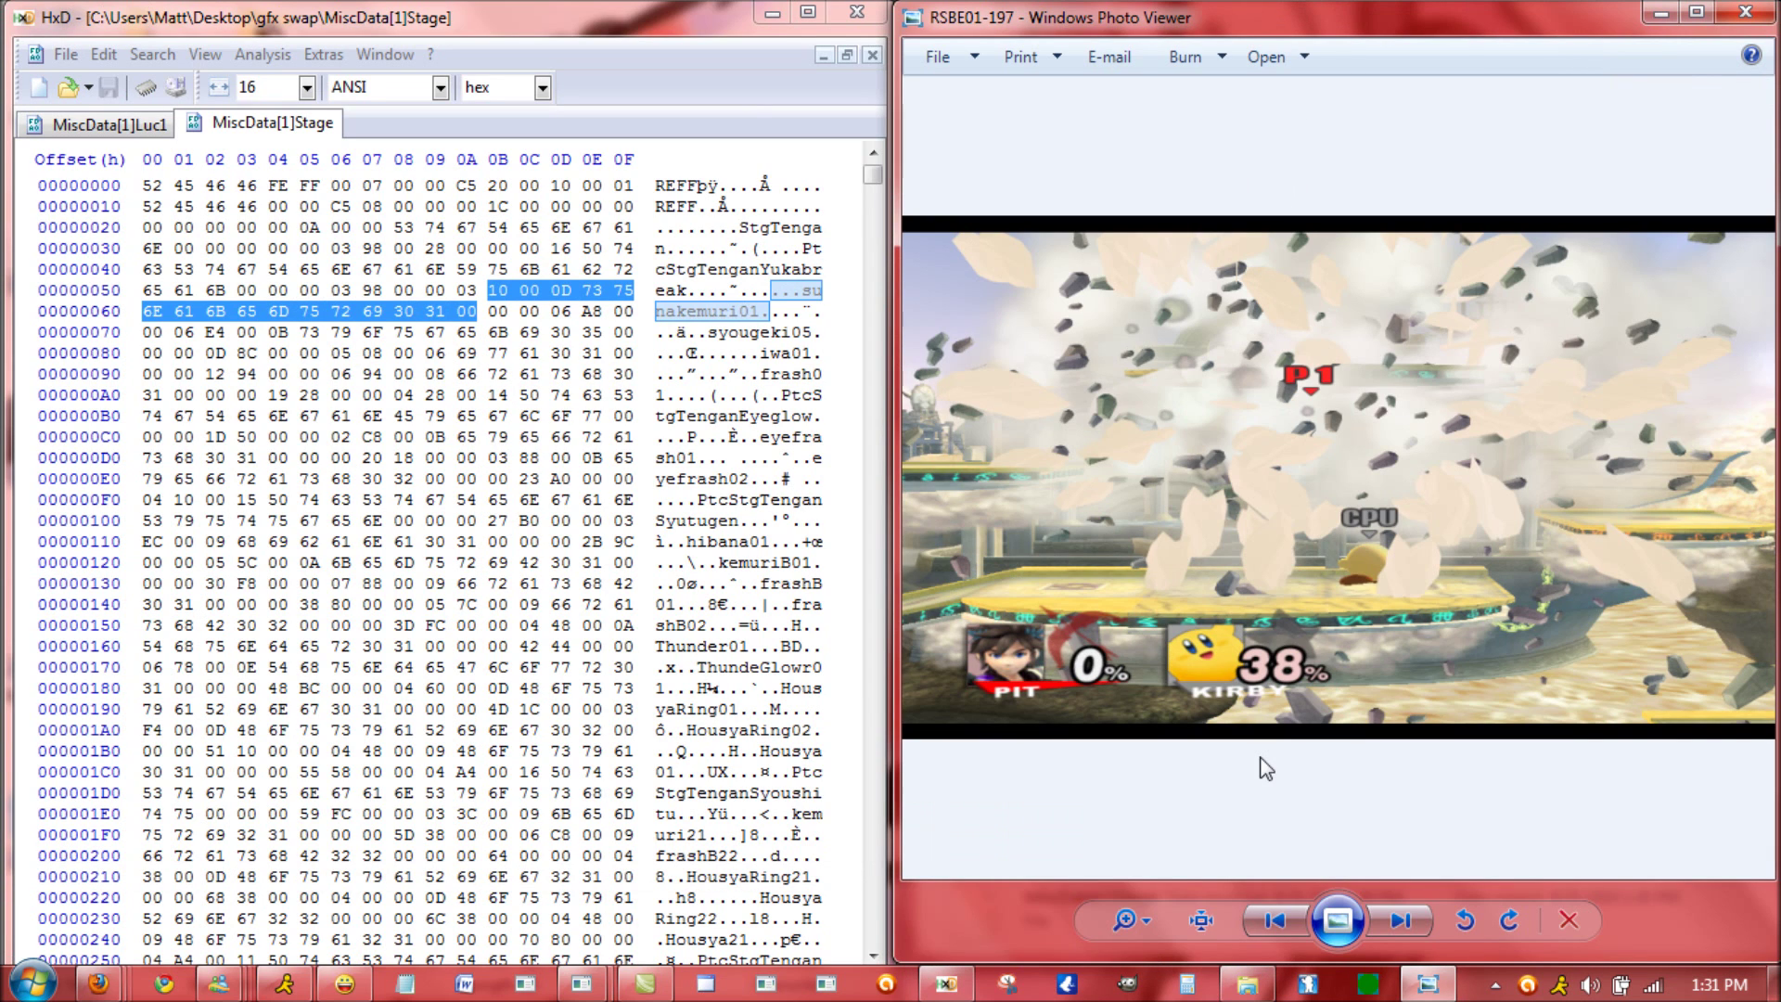
pyautogui.click(1291, 913)
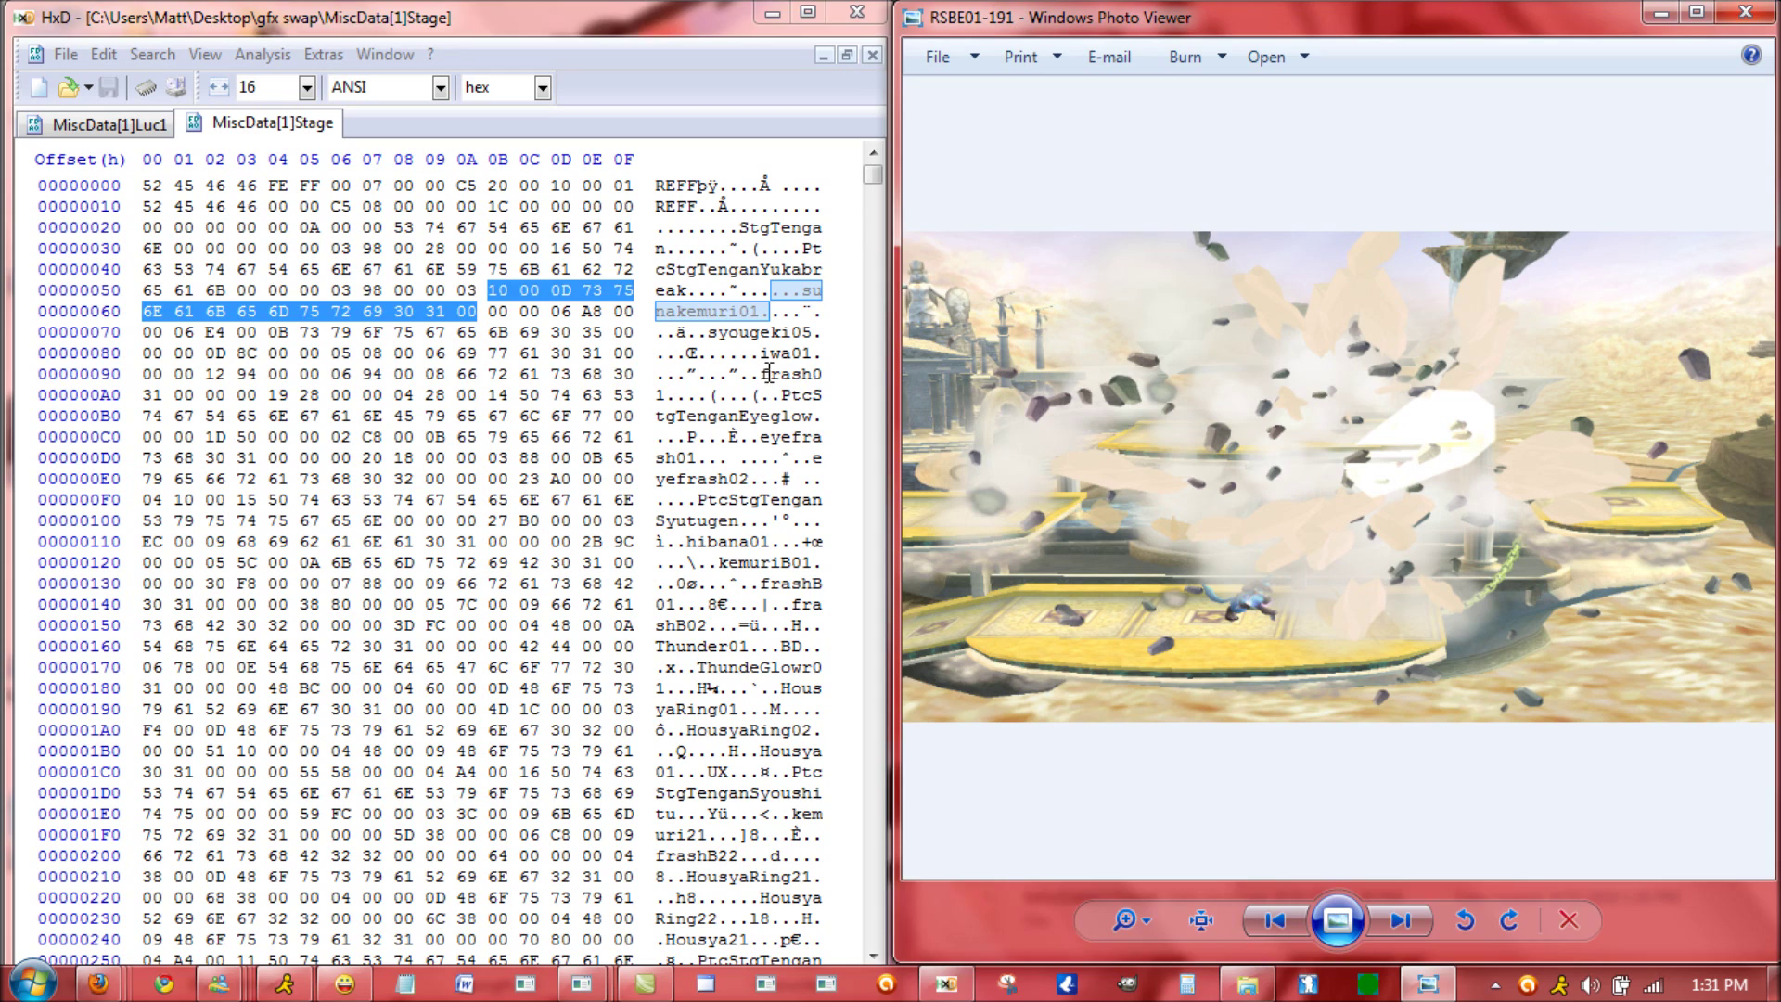
# - Compare the frash01, iwa01, syougeki05 and sunakemuri01 names under PtcStgTenganYukabreak with the screenshot
pyautogui.moveTo(761, 374); pyautogui.dragTo(825, 373)
pyautogui.click(751, 345)
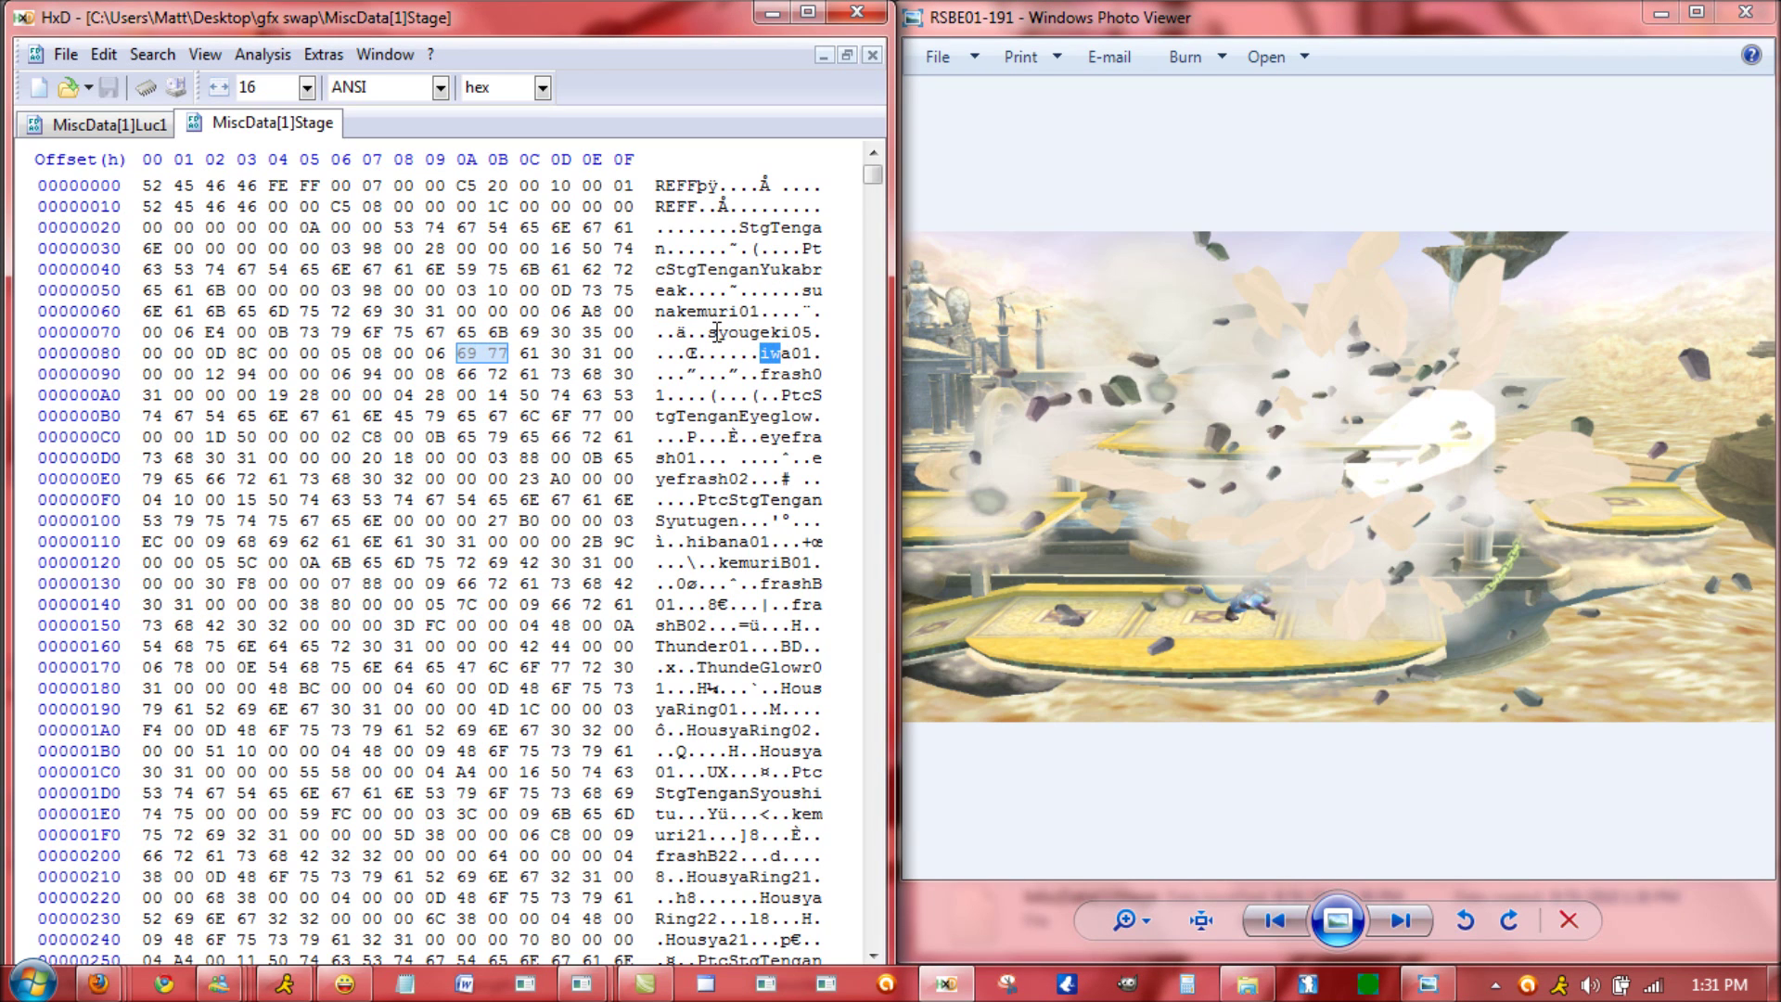
pyautogui.moveTo(711, 332); pyautogui.dragTo(777, 298)
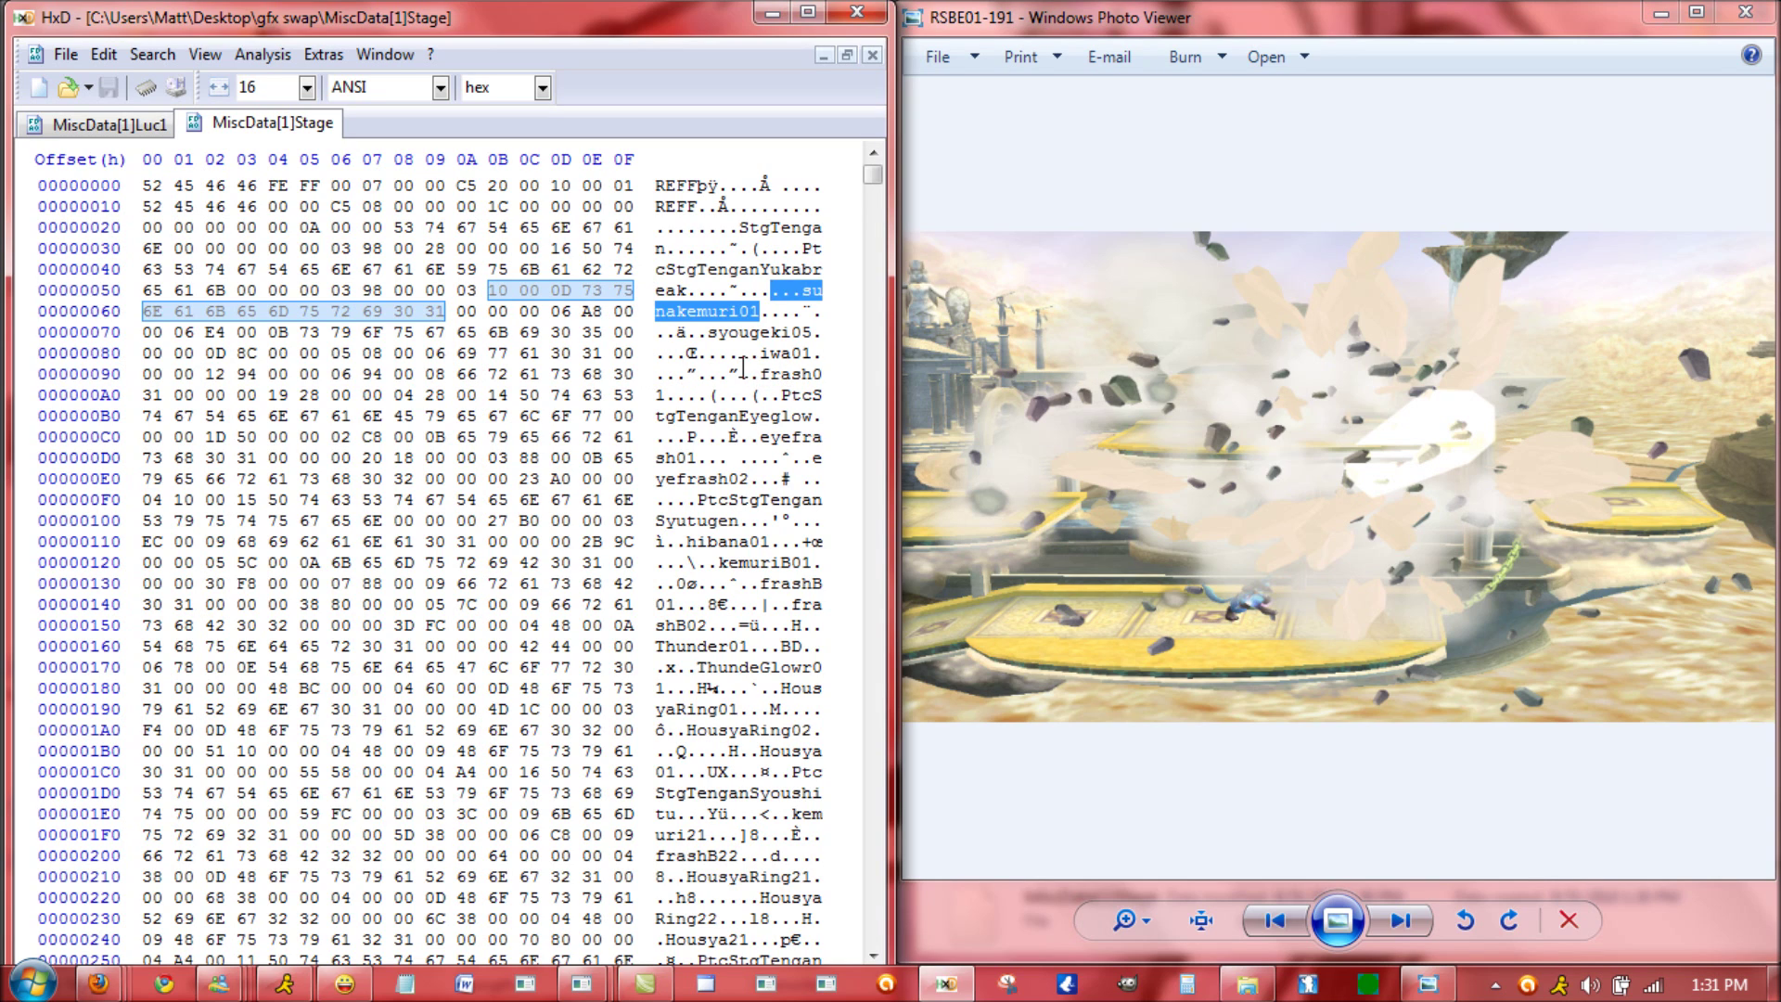
# - Fill the frash01 name bytes at offsets 9A to A0 with 00 and save MiscData[1]Stage
pyautogui.moveTo(466, 373); pyautogui.dragTo(165, 397)
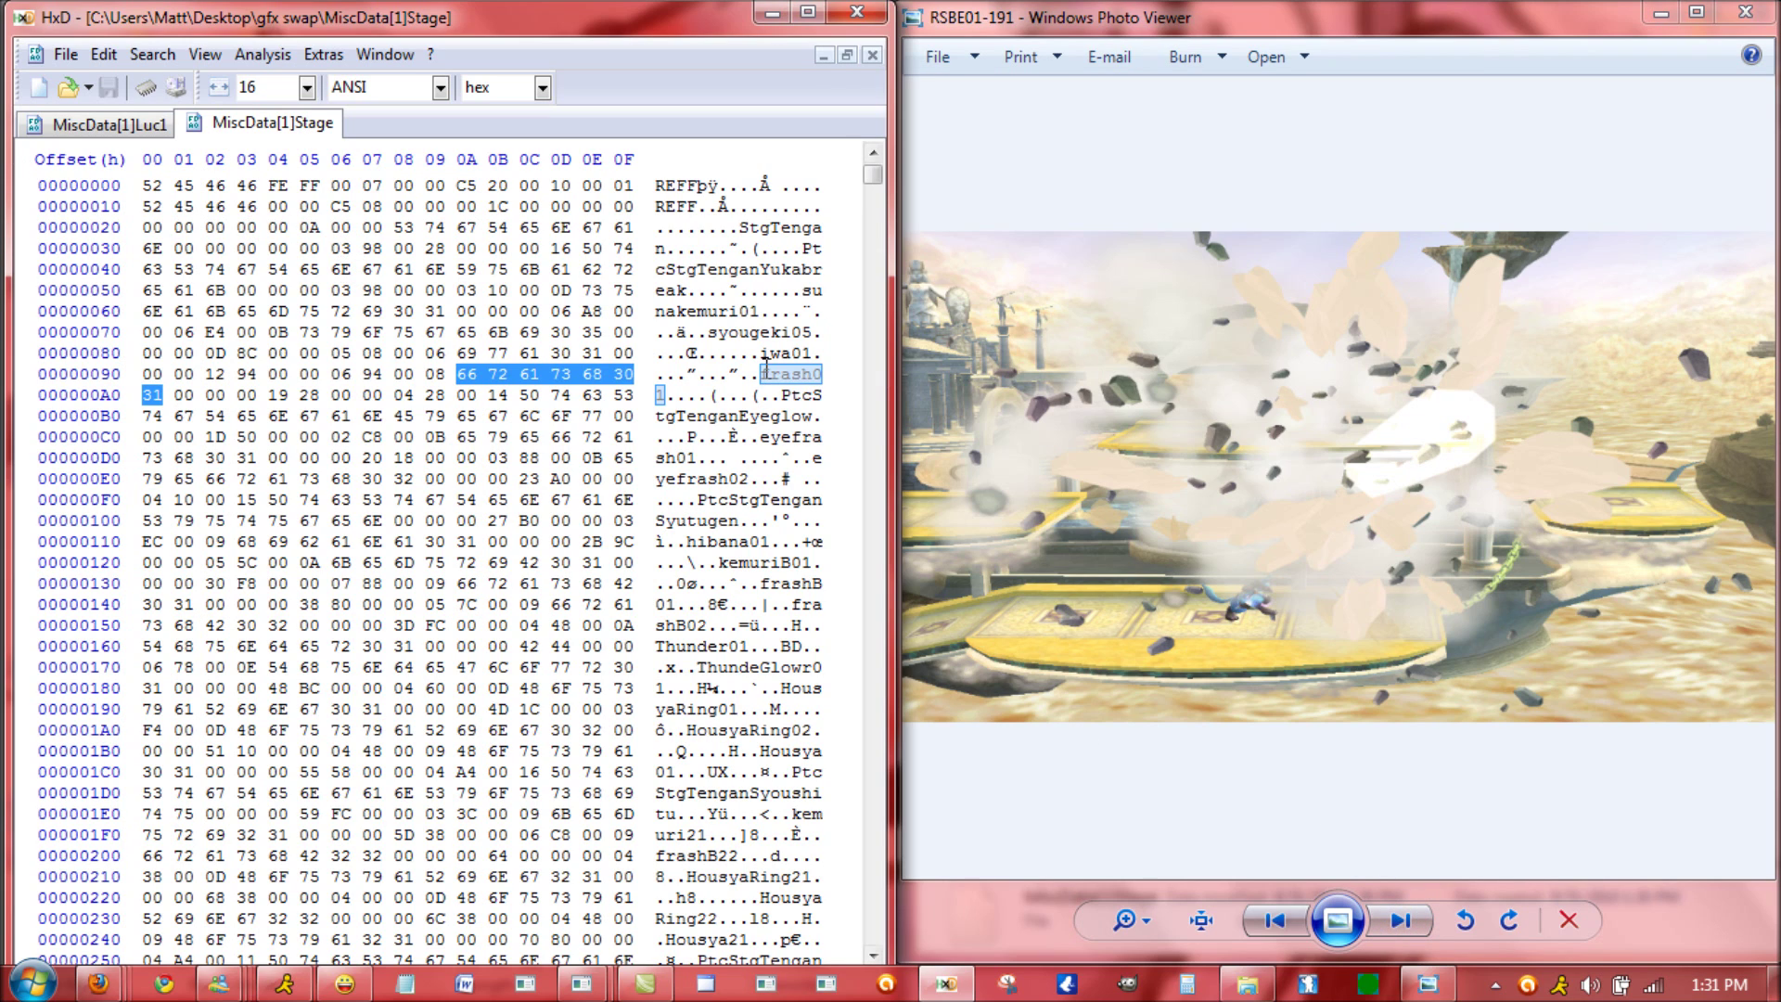
pyautogui.rightClick(531, 380)
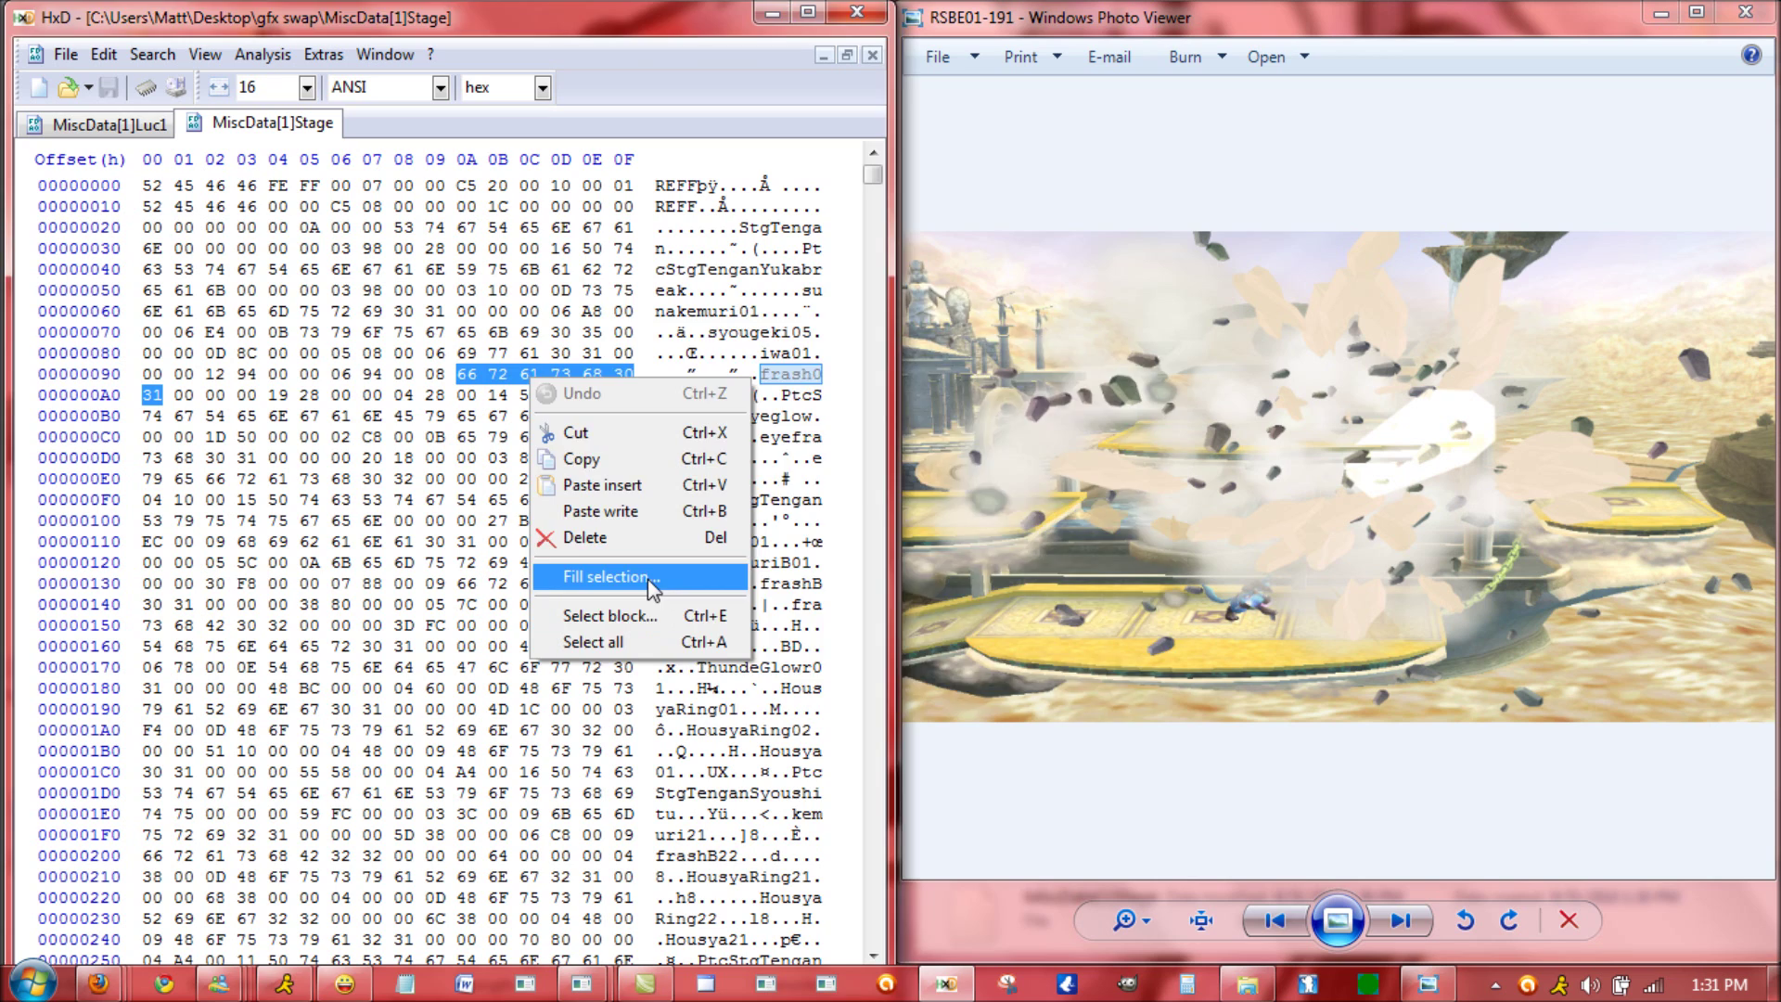
pyautogui.click(640, 580)
pyautogui.press('Return')
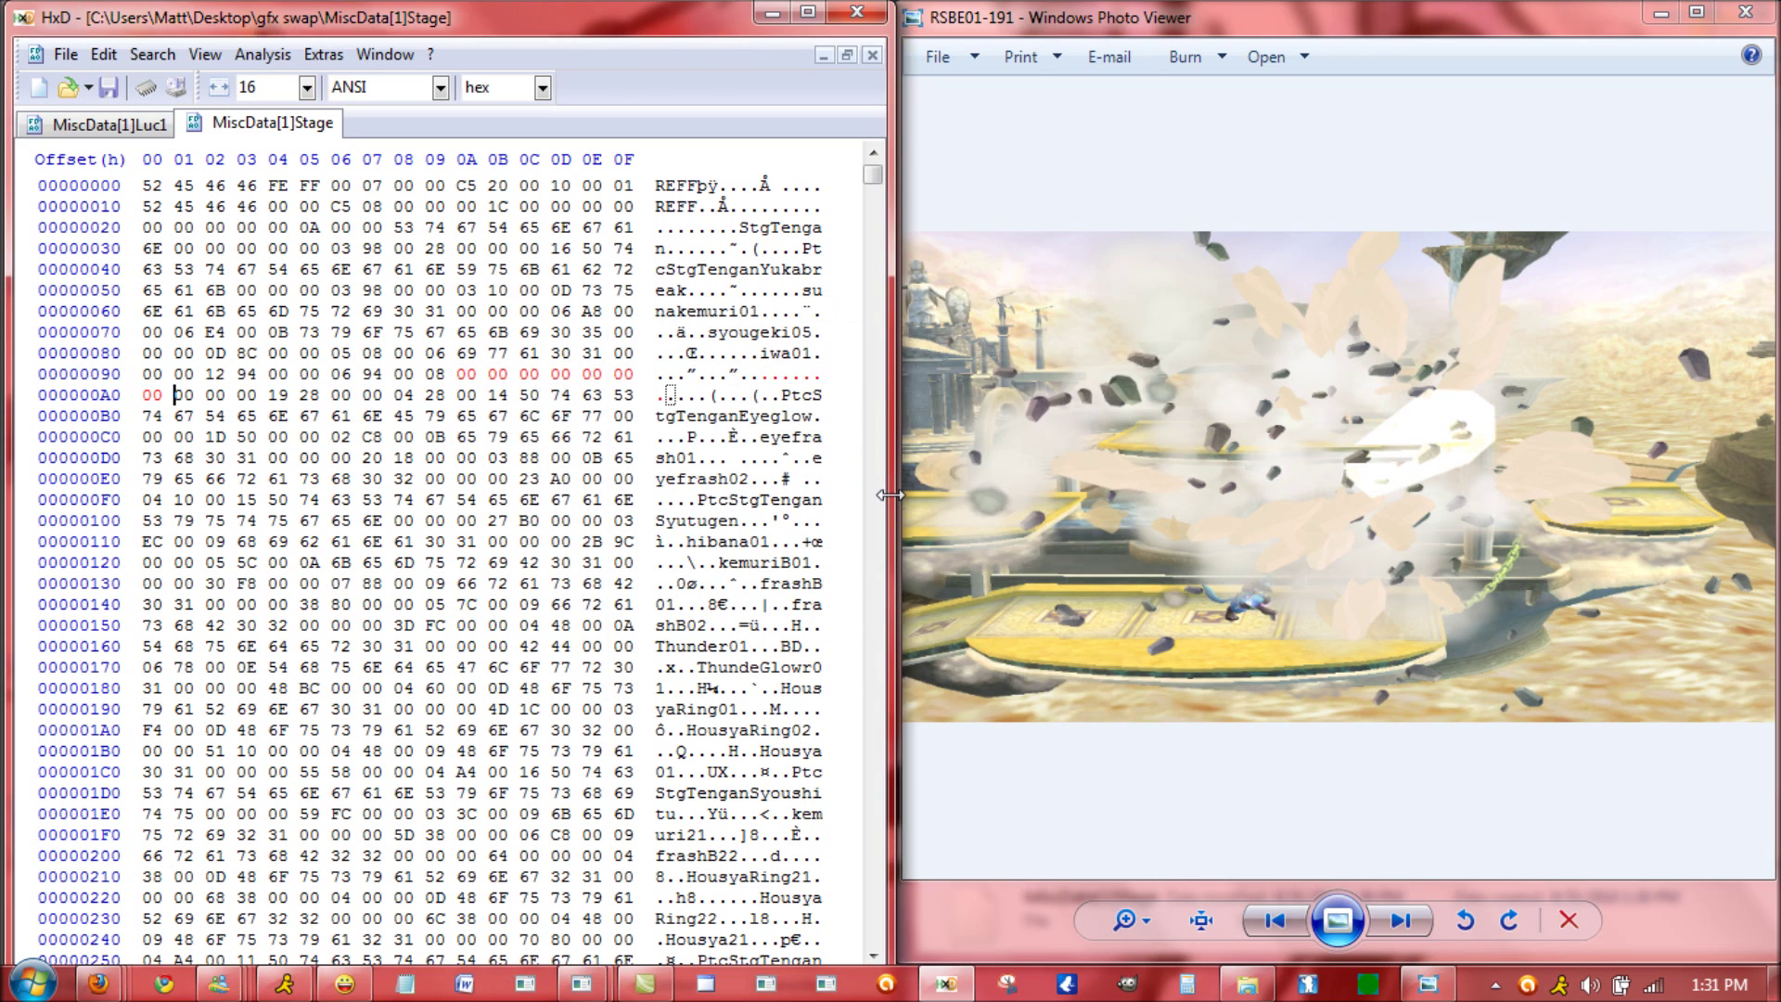
pyautogui.click(109, 86)
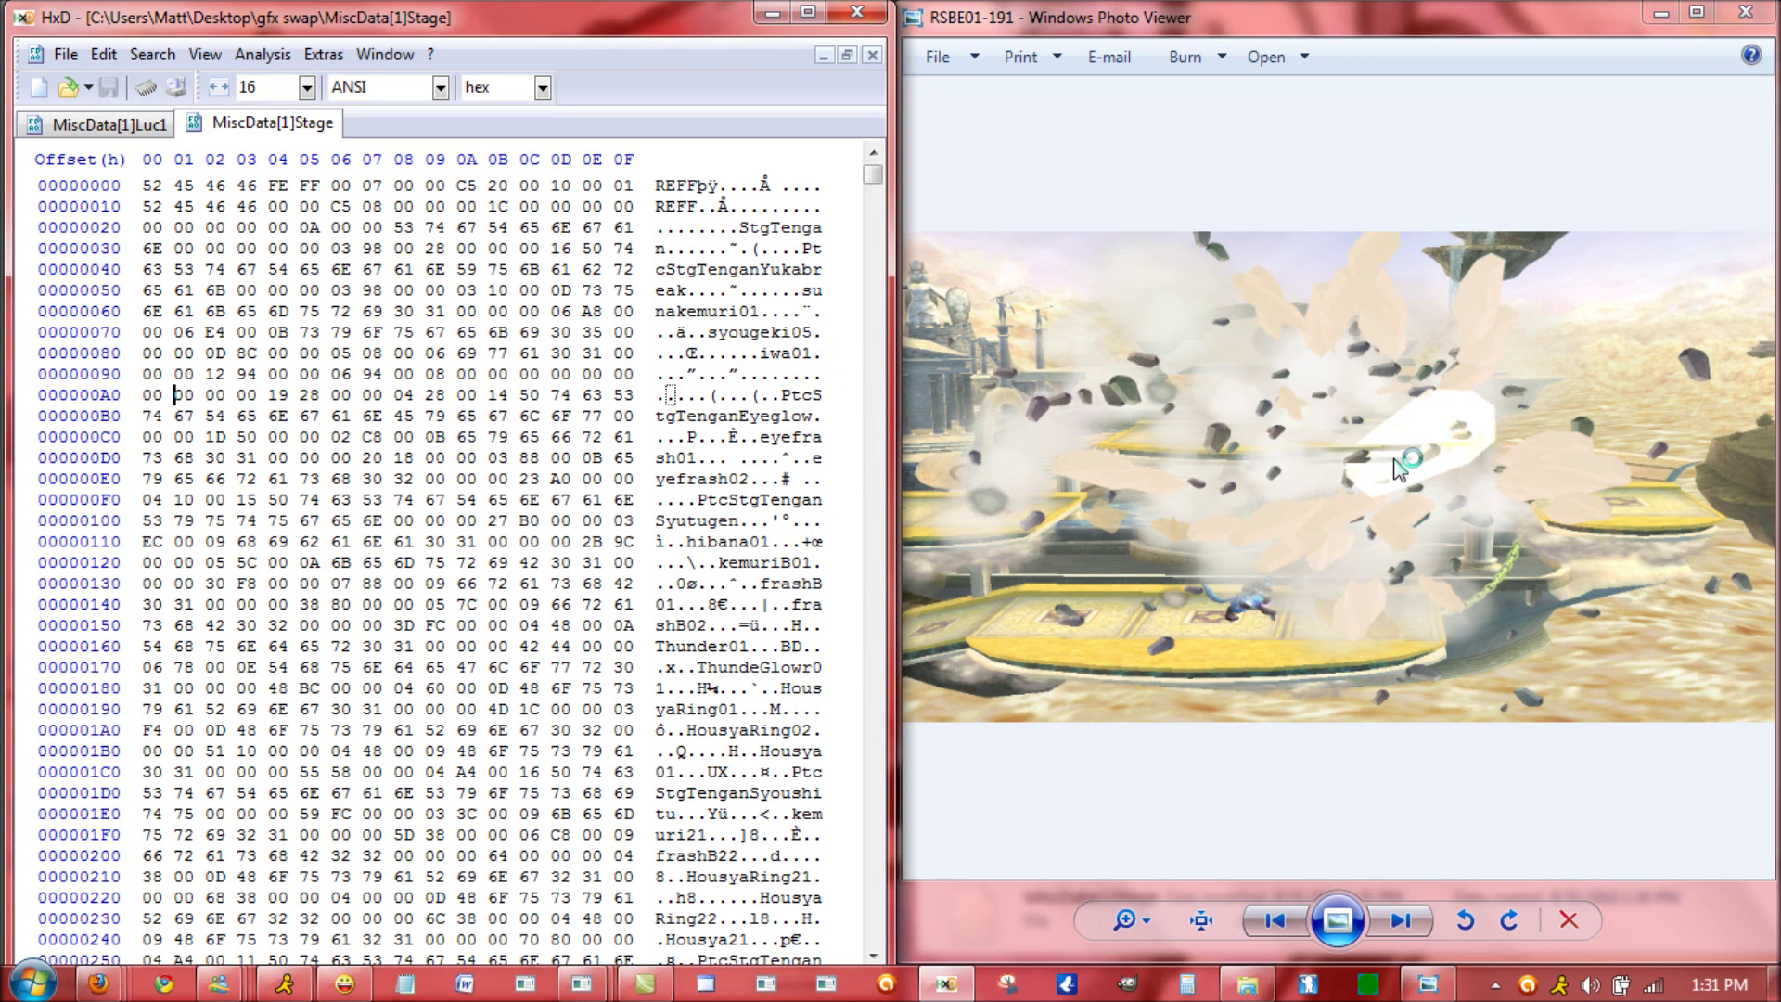
# - Browse the effect screenshots from RSBE01-191 forward to RSBE01-197 and go back to RSBE01-194
pyautogui.click(1449, 790)
pyautogui.press('Right')
pyautogui.press('Right')
pyautogui.press('Right')
pyautogui.press('Right')
pyautogui.press('Right')
pyautogui.press('Right')
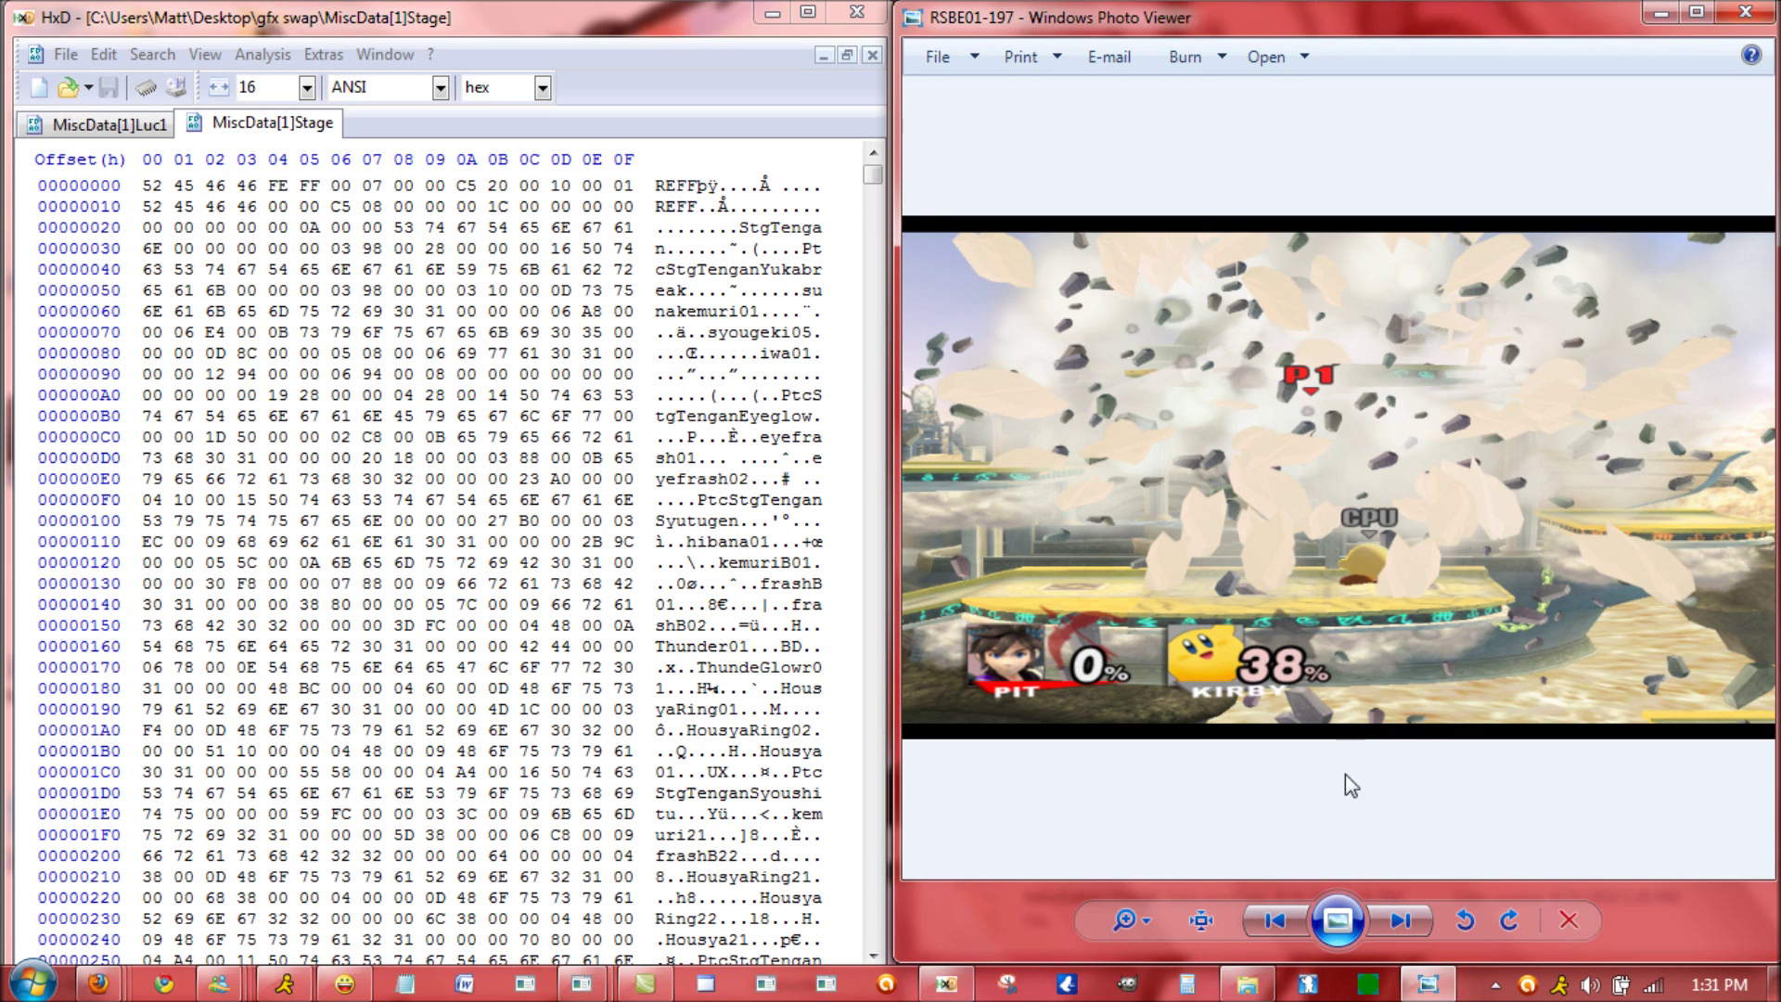
pyautogui.click(1281, 914)
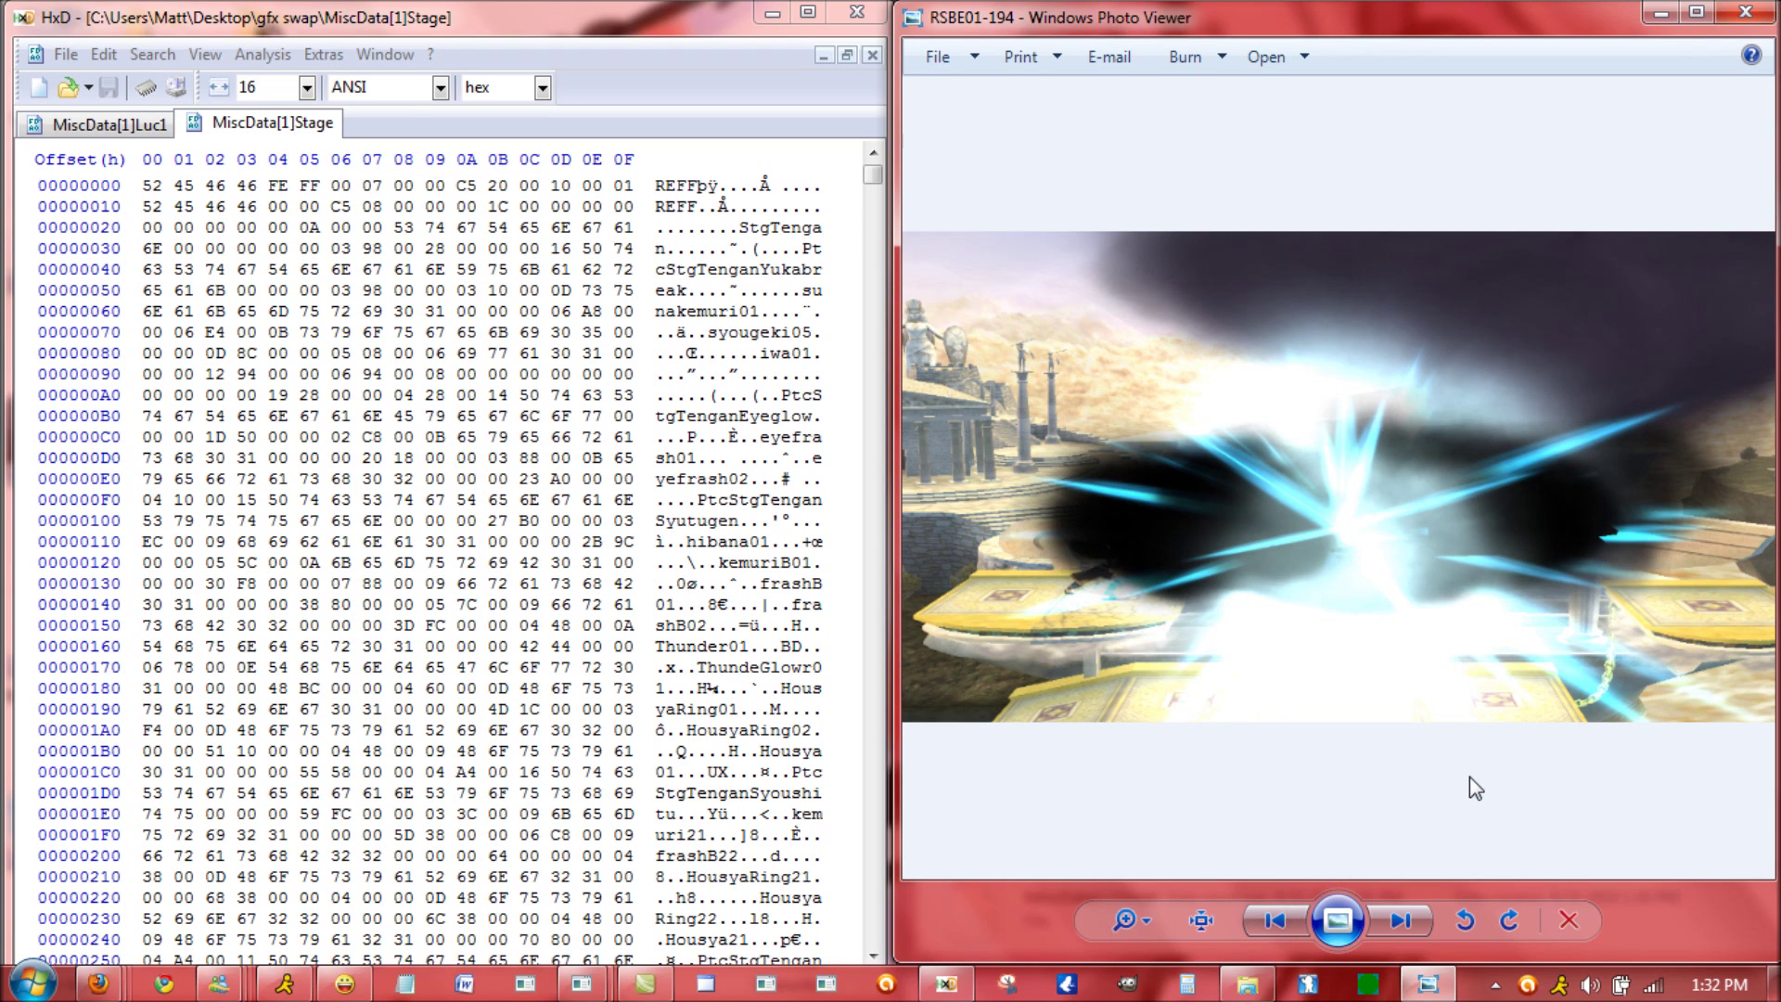
# - Close MiscData[1]Stage in HxD and highlight the HadouAuraBlue and HadouAuraMain names in MiscData[1]Luc1
pyautogui.rightClick(293, 128)
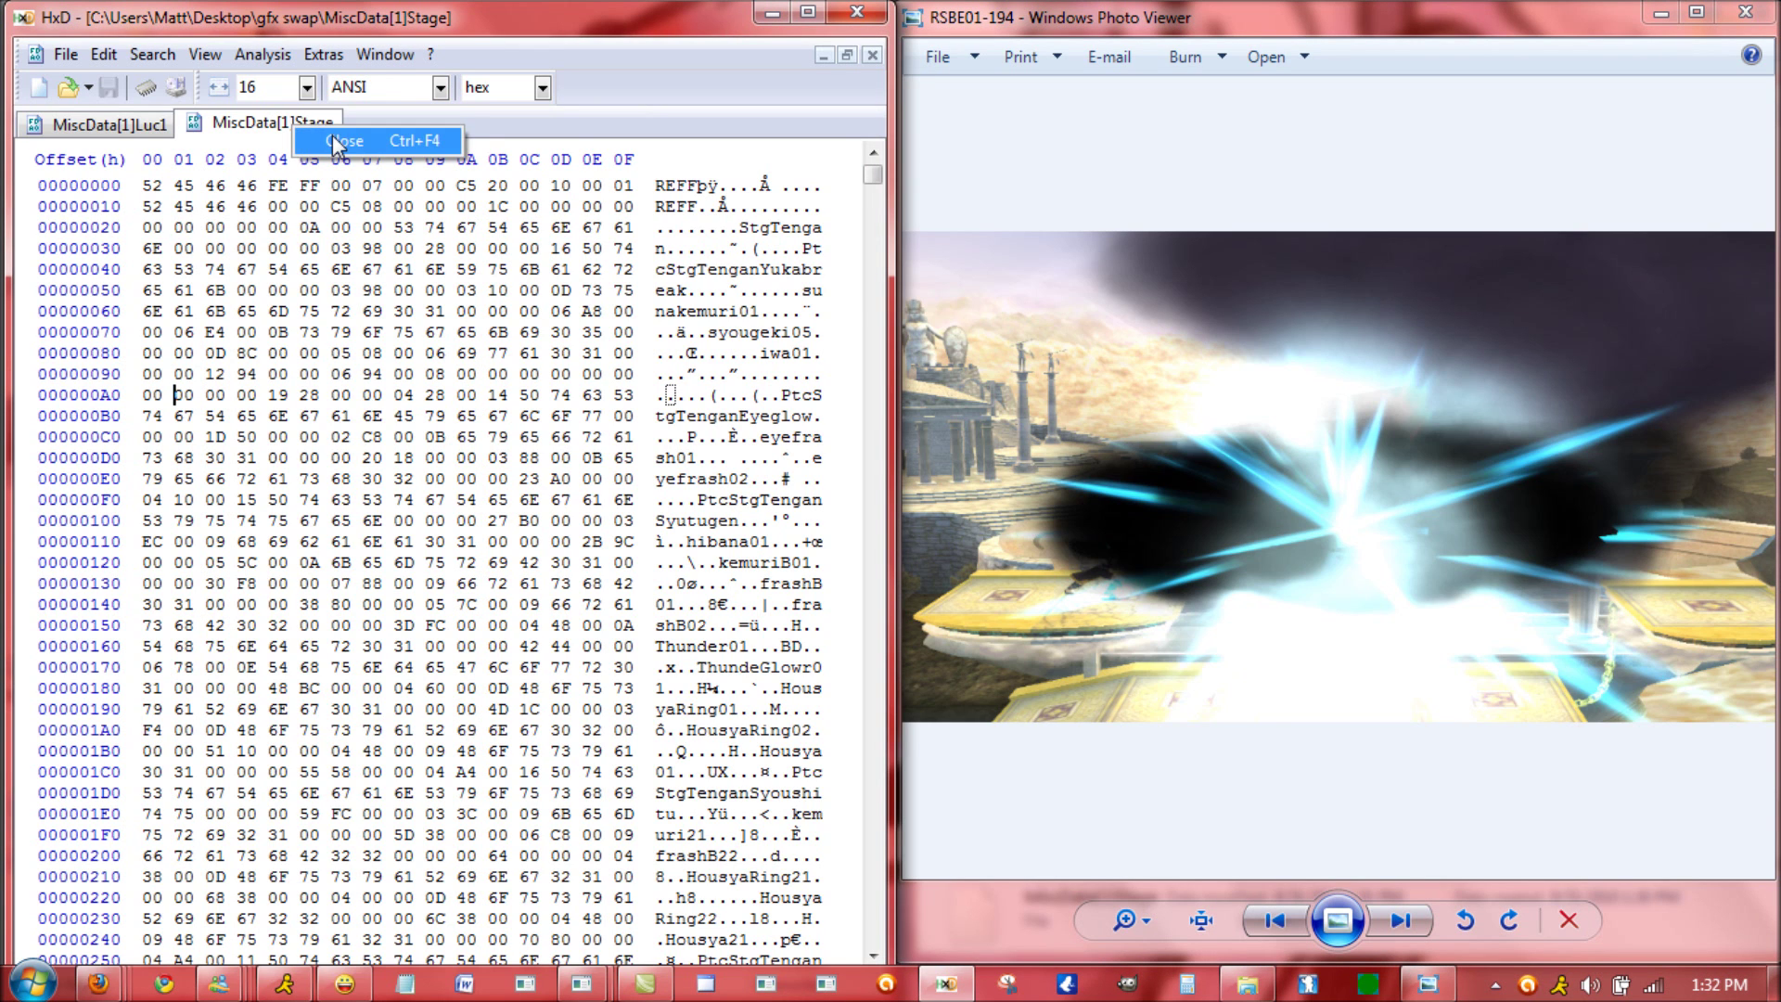
pyautogui.click(334, 141)
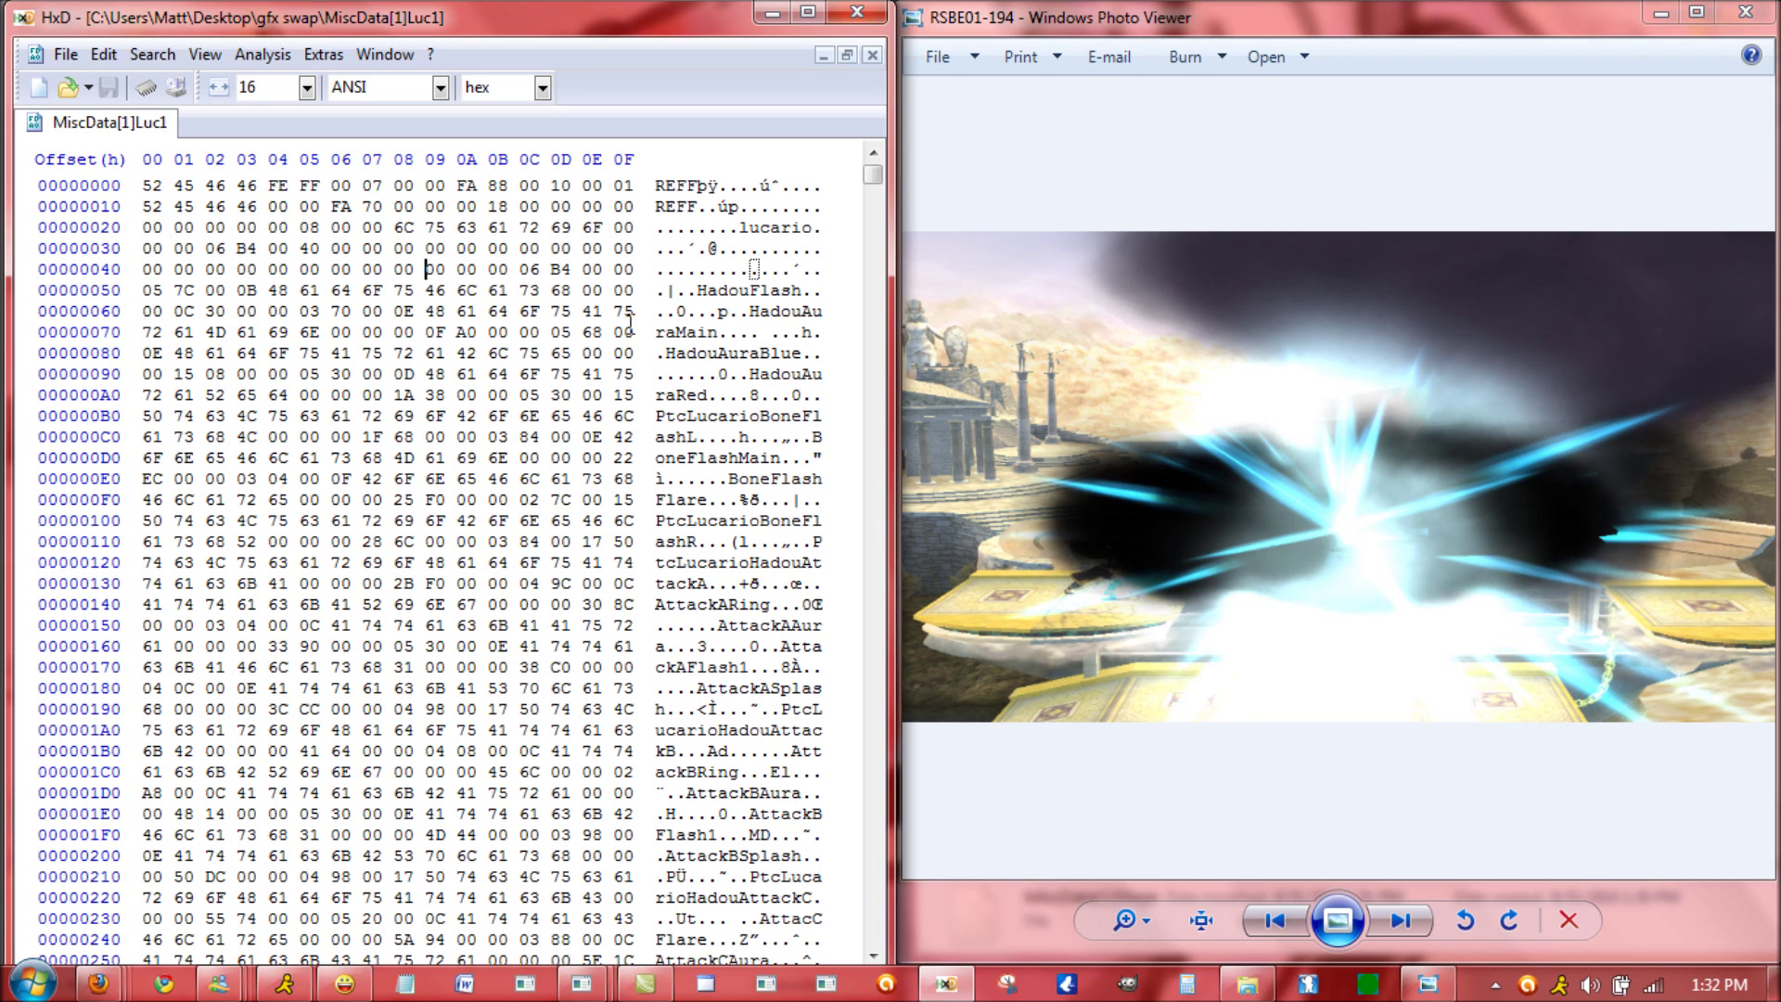
pyautogui.doubleClick(528, 353)
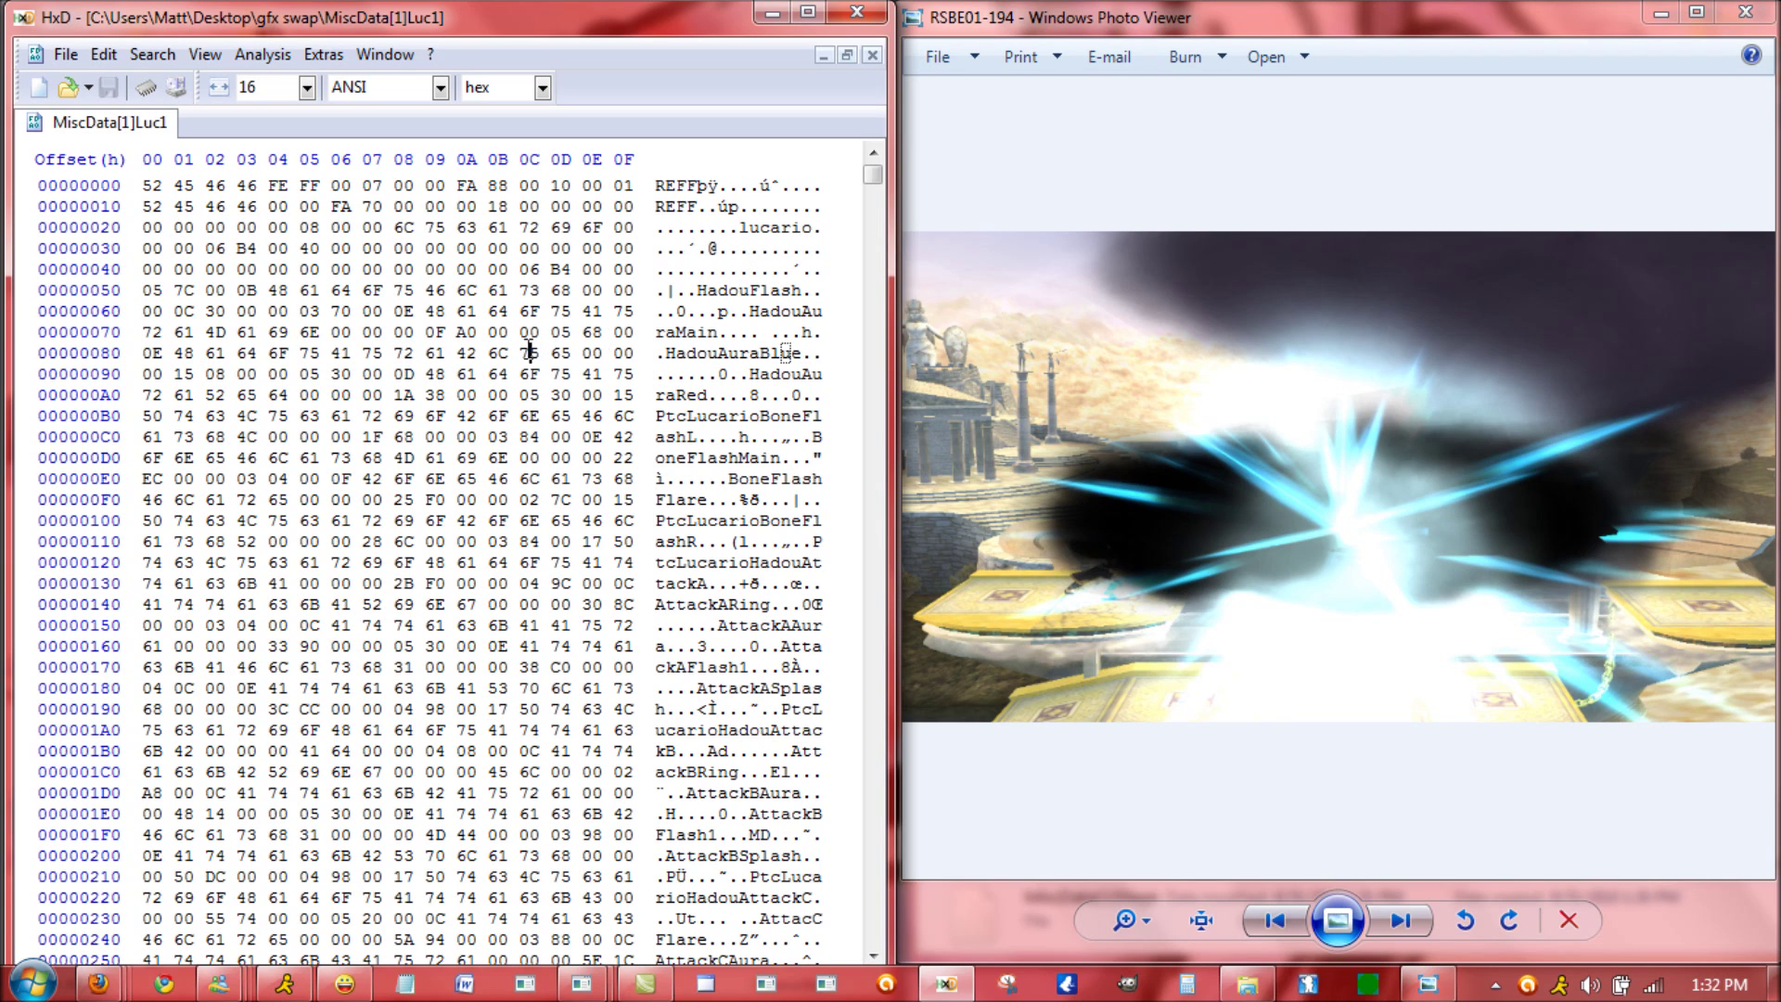
pyautogui.click(167, 353)
pyautogui.moveTo(173, 353); pyautogui.dragTo(575, 351)
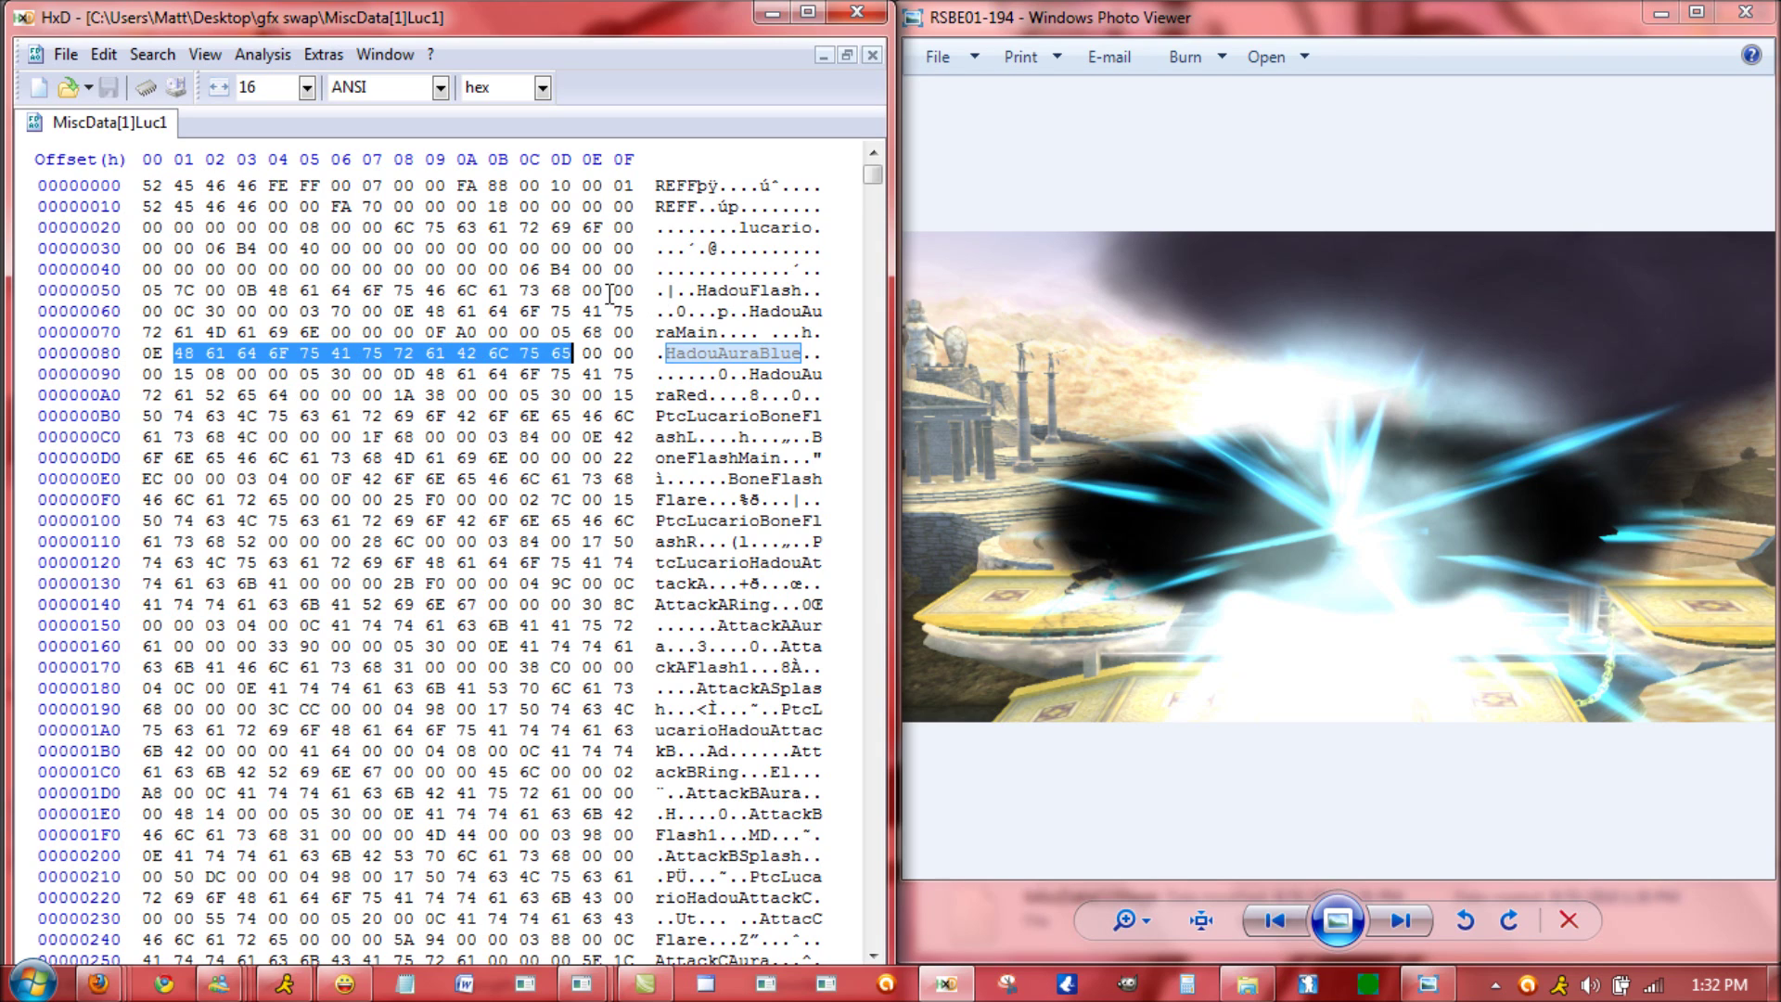
pyautogui.moveTo(749, 311); pyautogui.dragTo(721, 333)
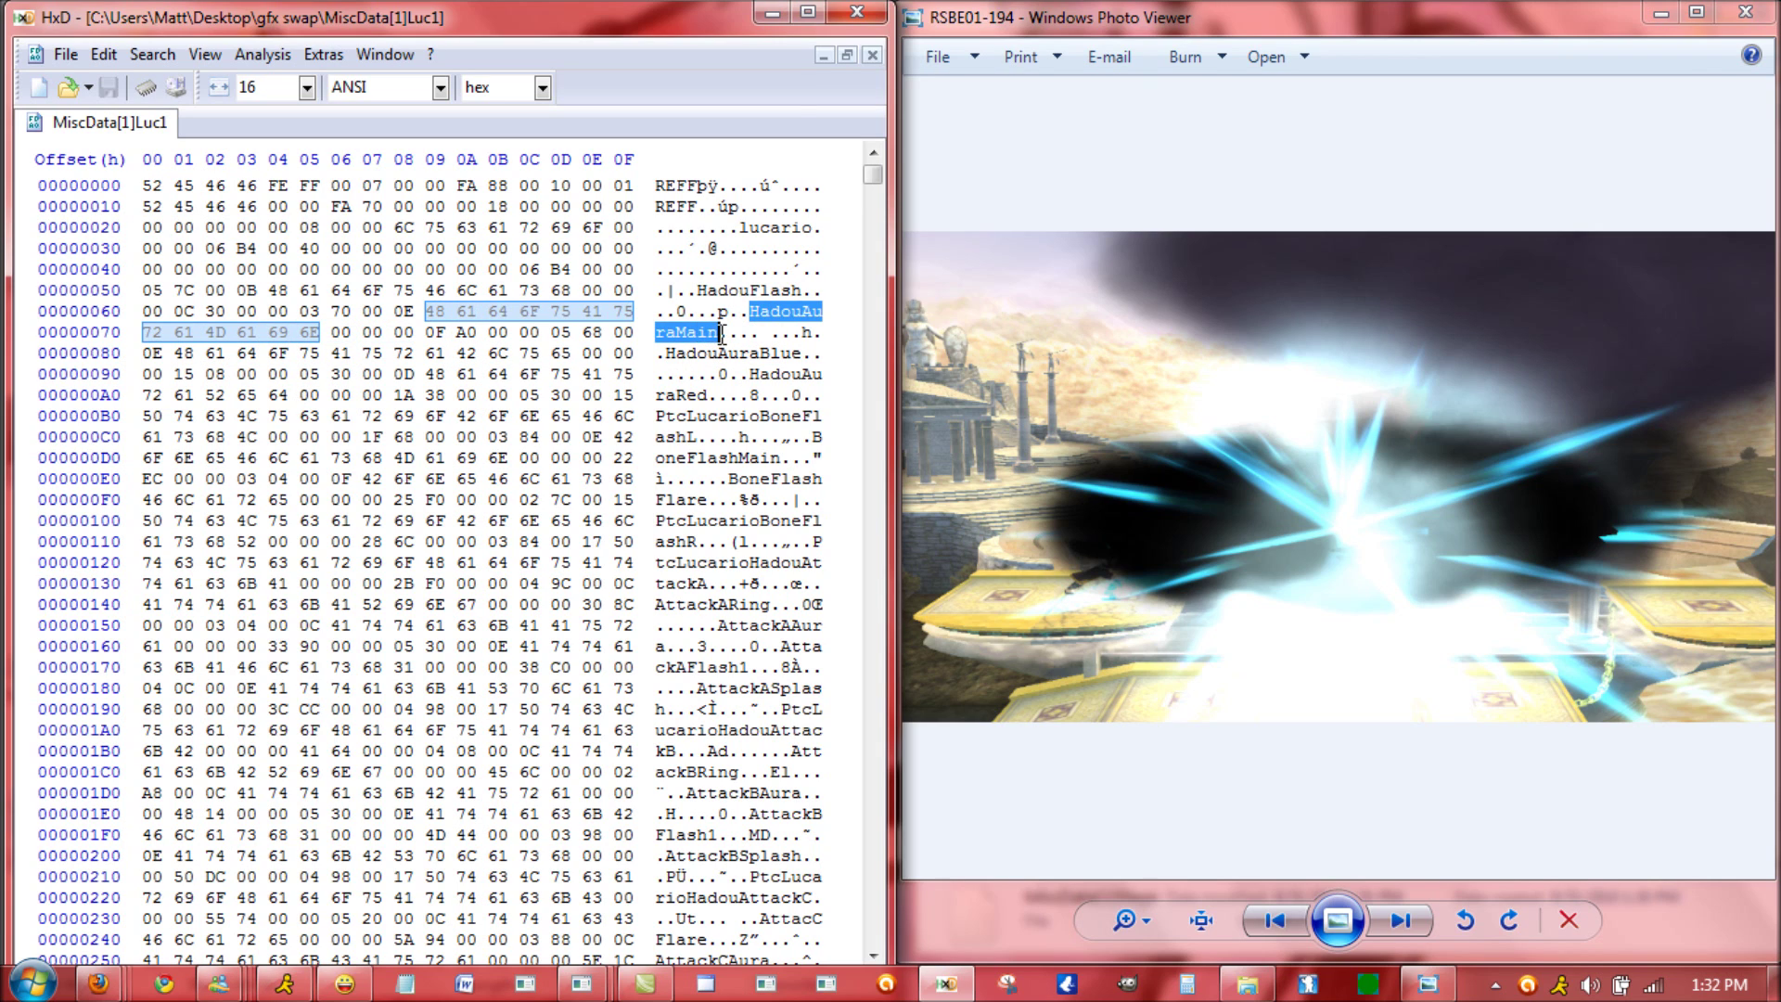
# - Minimize HxD, browse to Dolphin's x64 > User > ScreenShots folder and preview the RSBE01-195 image
pyautogui.click(771, 12)
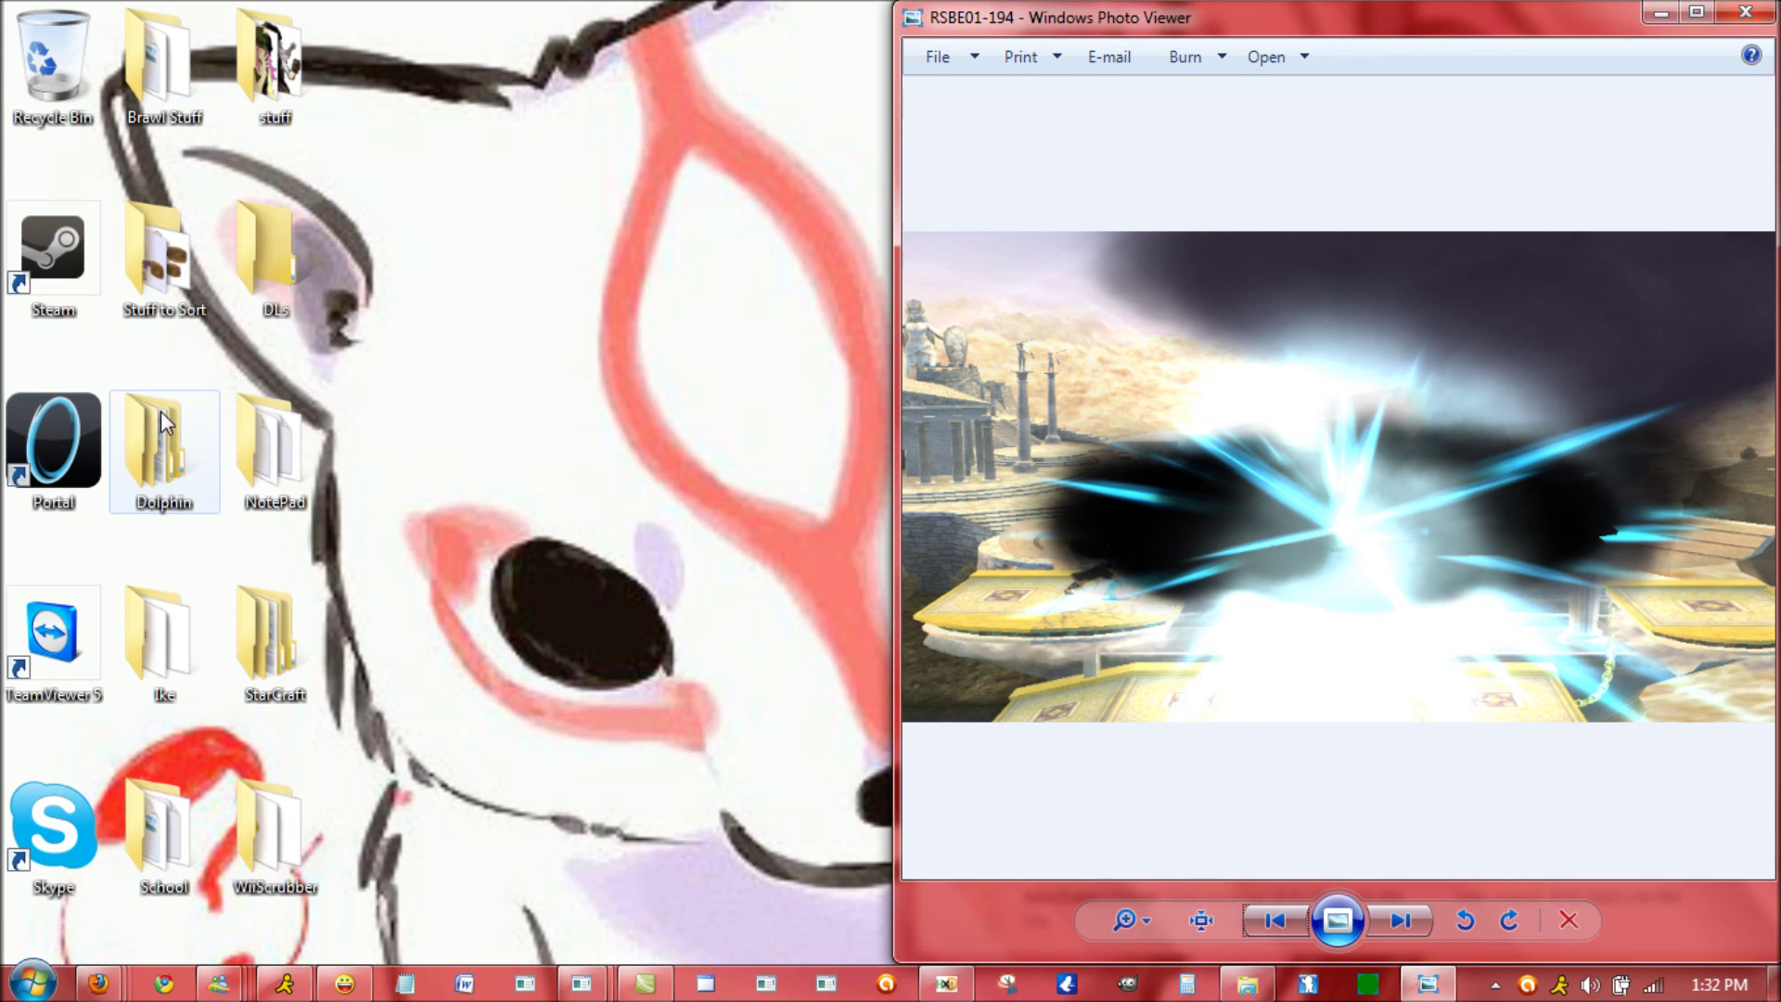
pyautogui.doubleClick(168, 447)
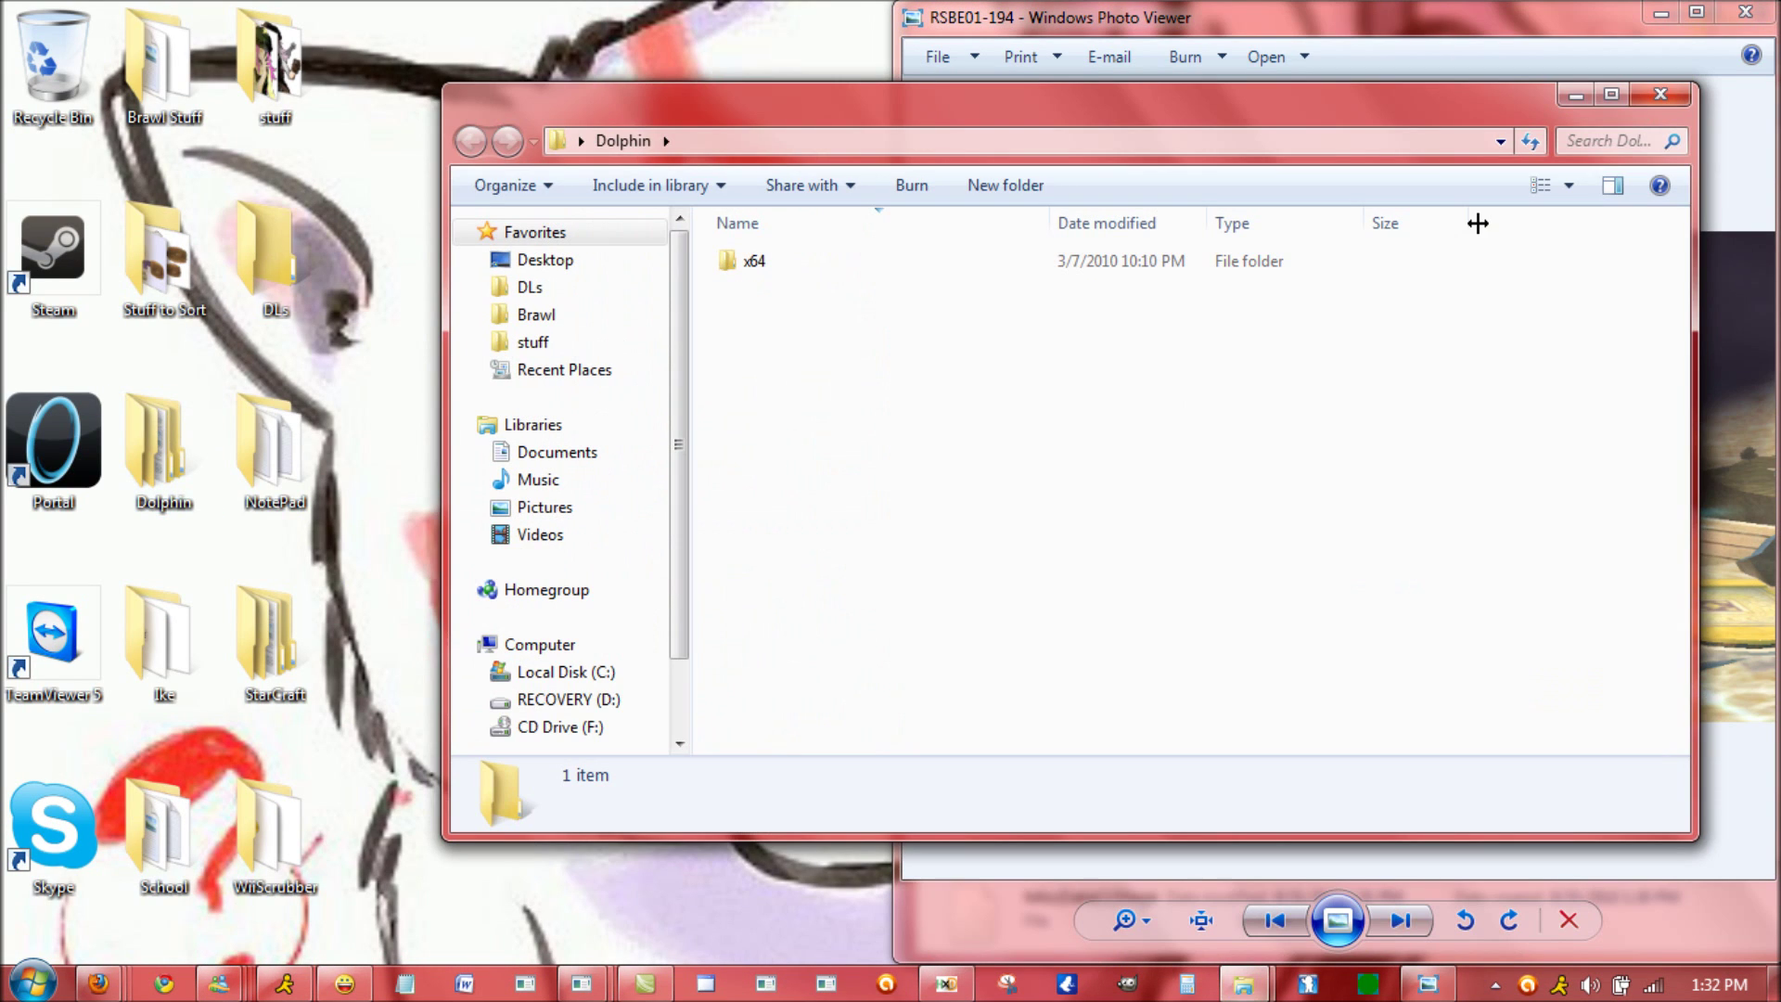
pyautogui.doubleClick(812, 262)
pyautogui.doubleClick(775, 316)
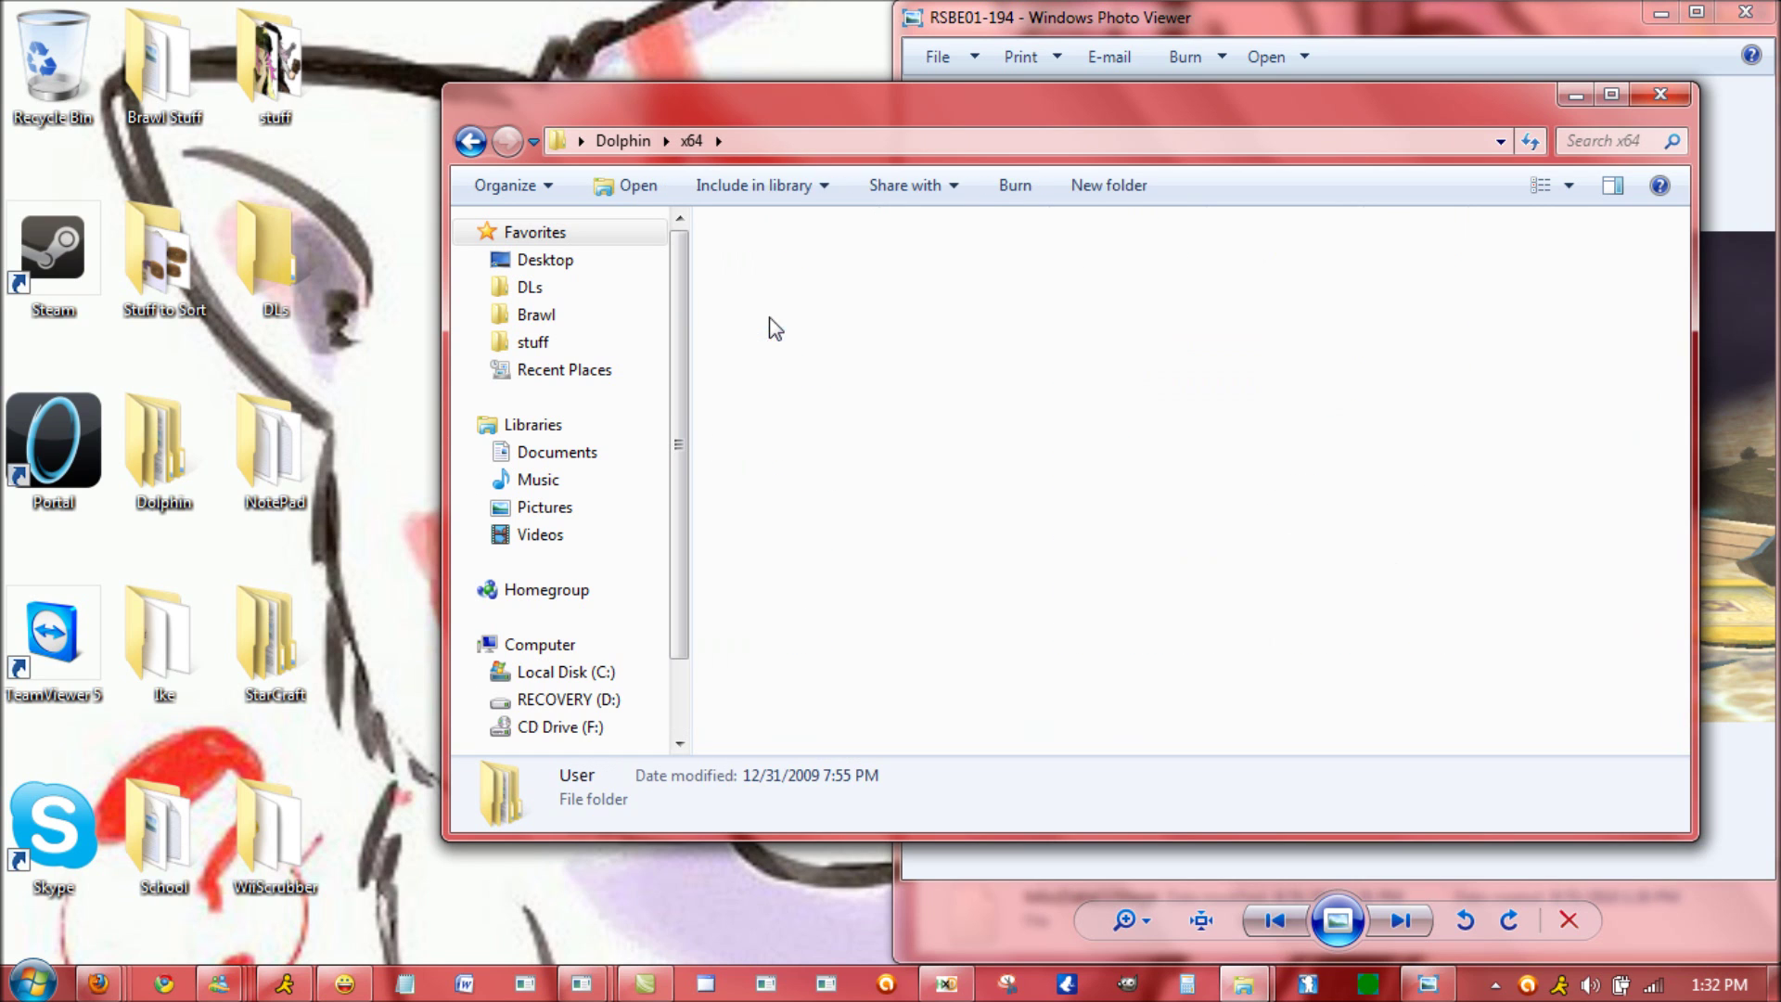
pyautogui.doubleClick(828, 519)
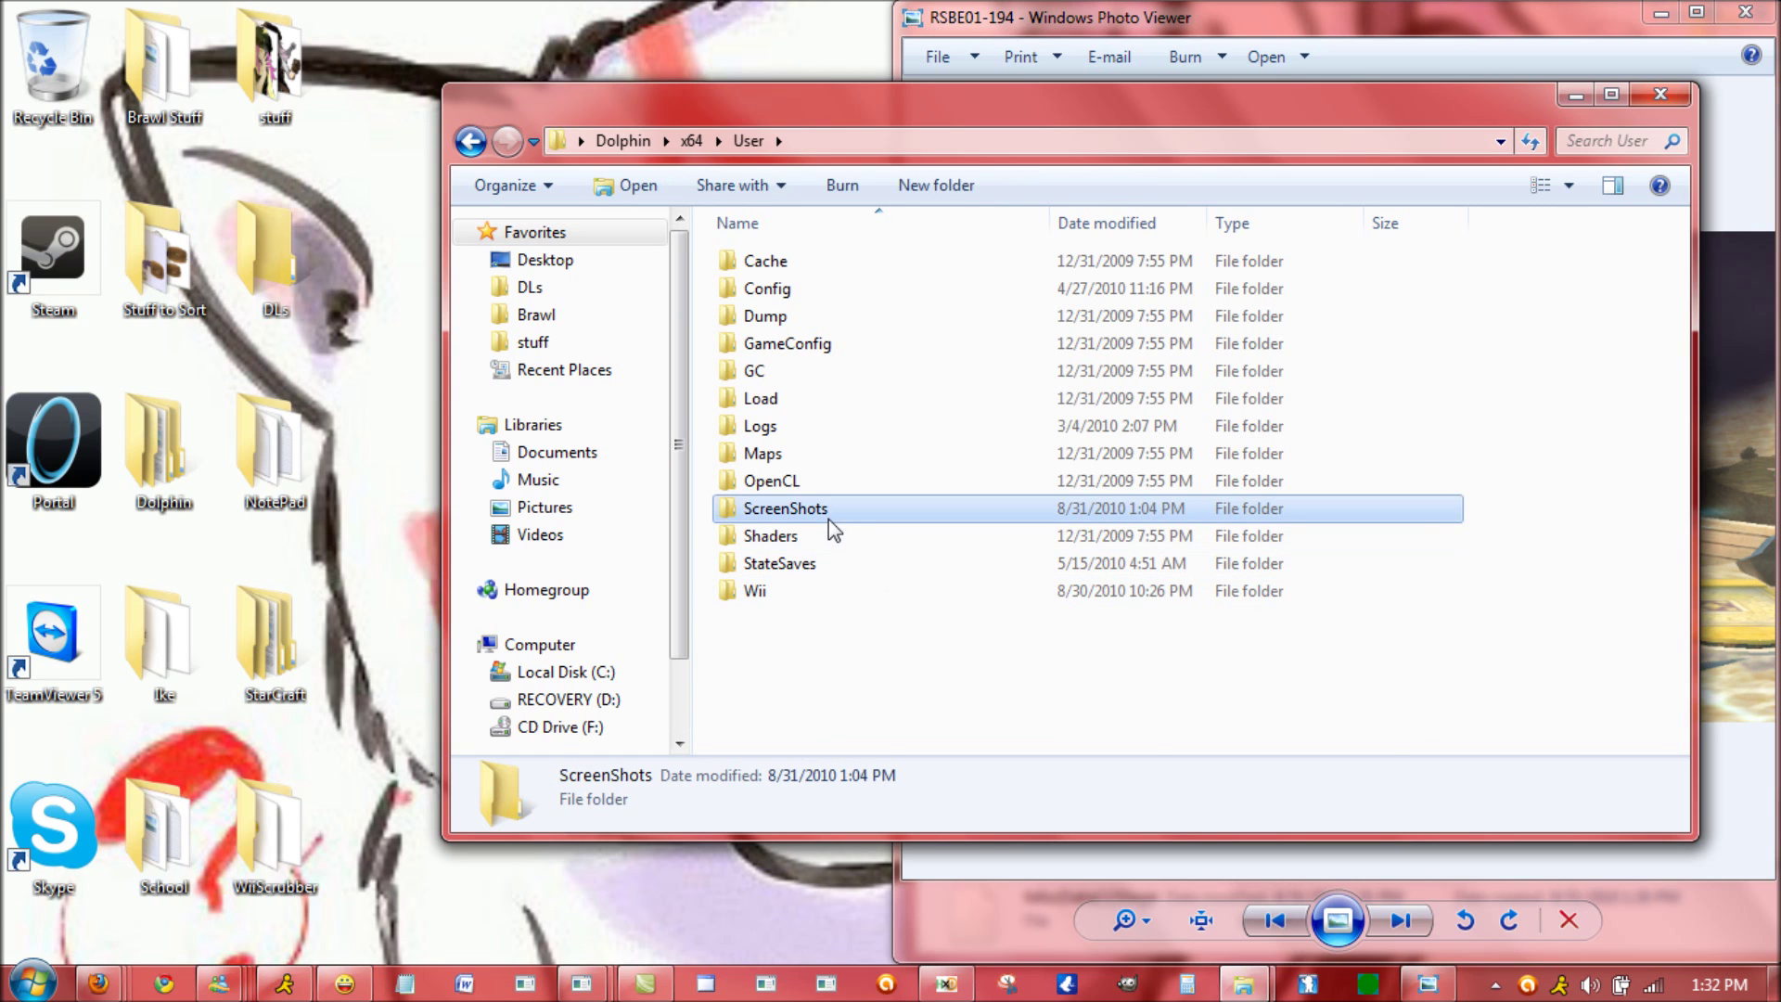
pyautogui.moveTo(1677, 260); pyautogui.dragTo(1701, 699)
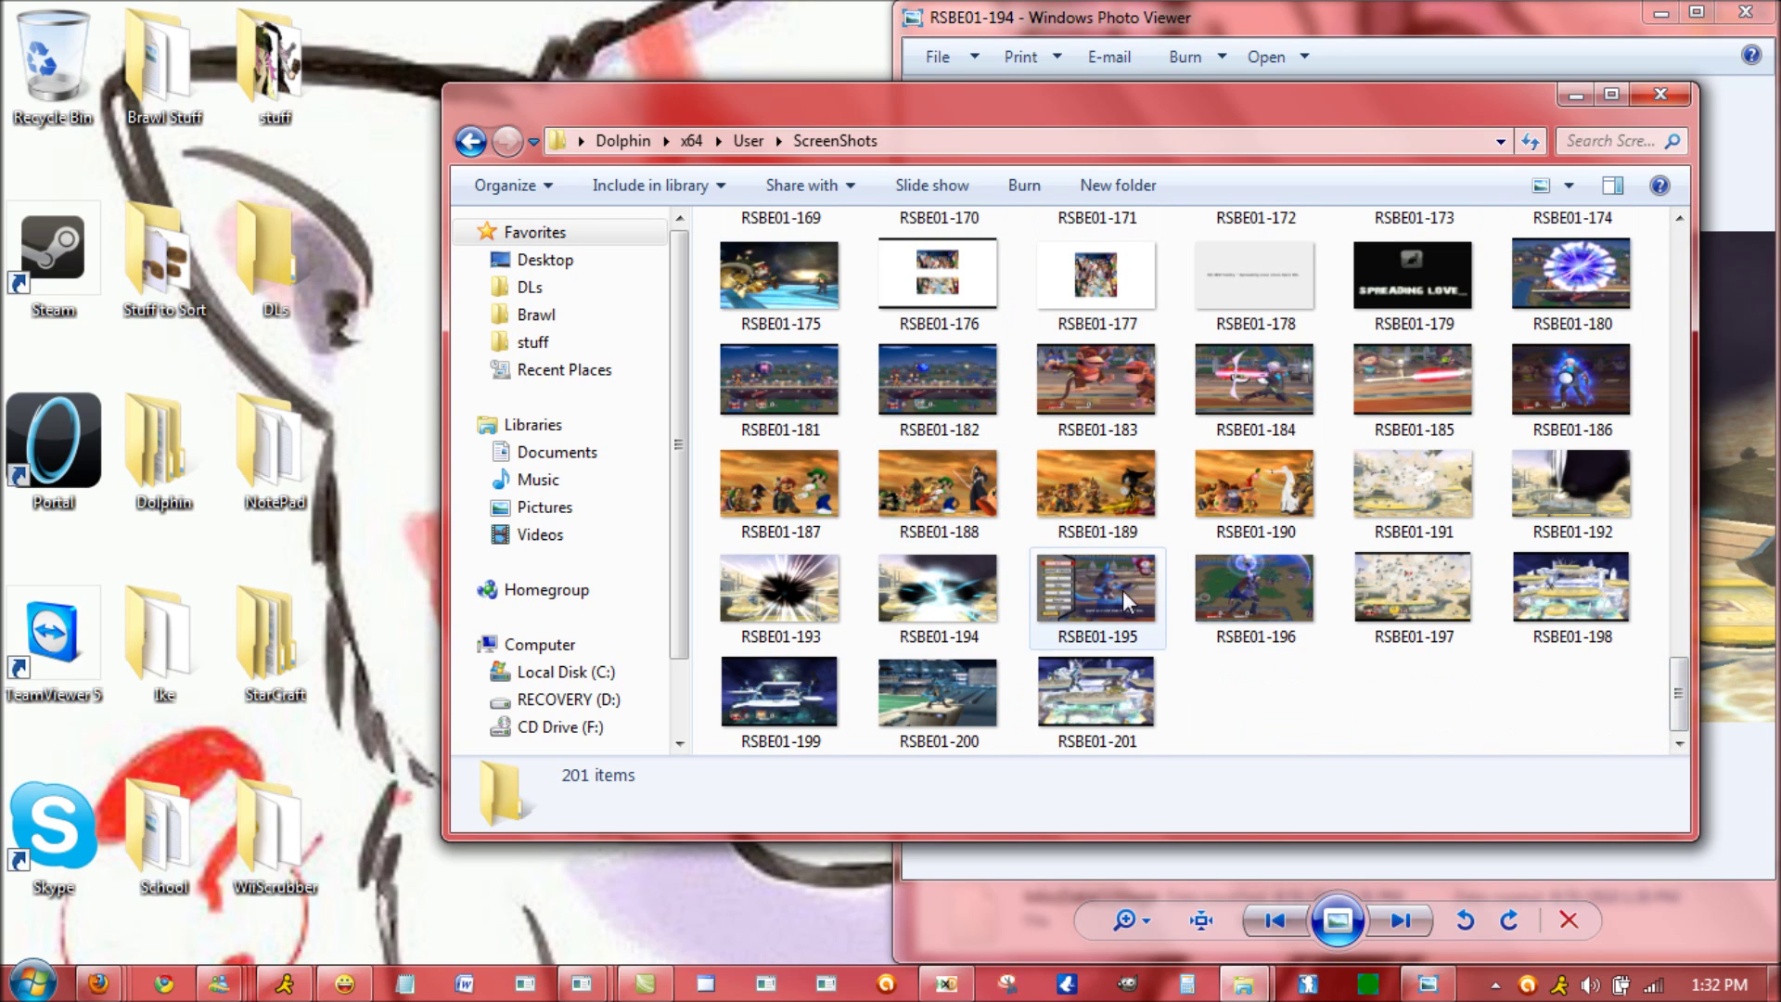
pyautogui.rightClick(1046, 586)
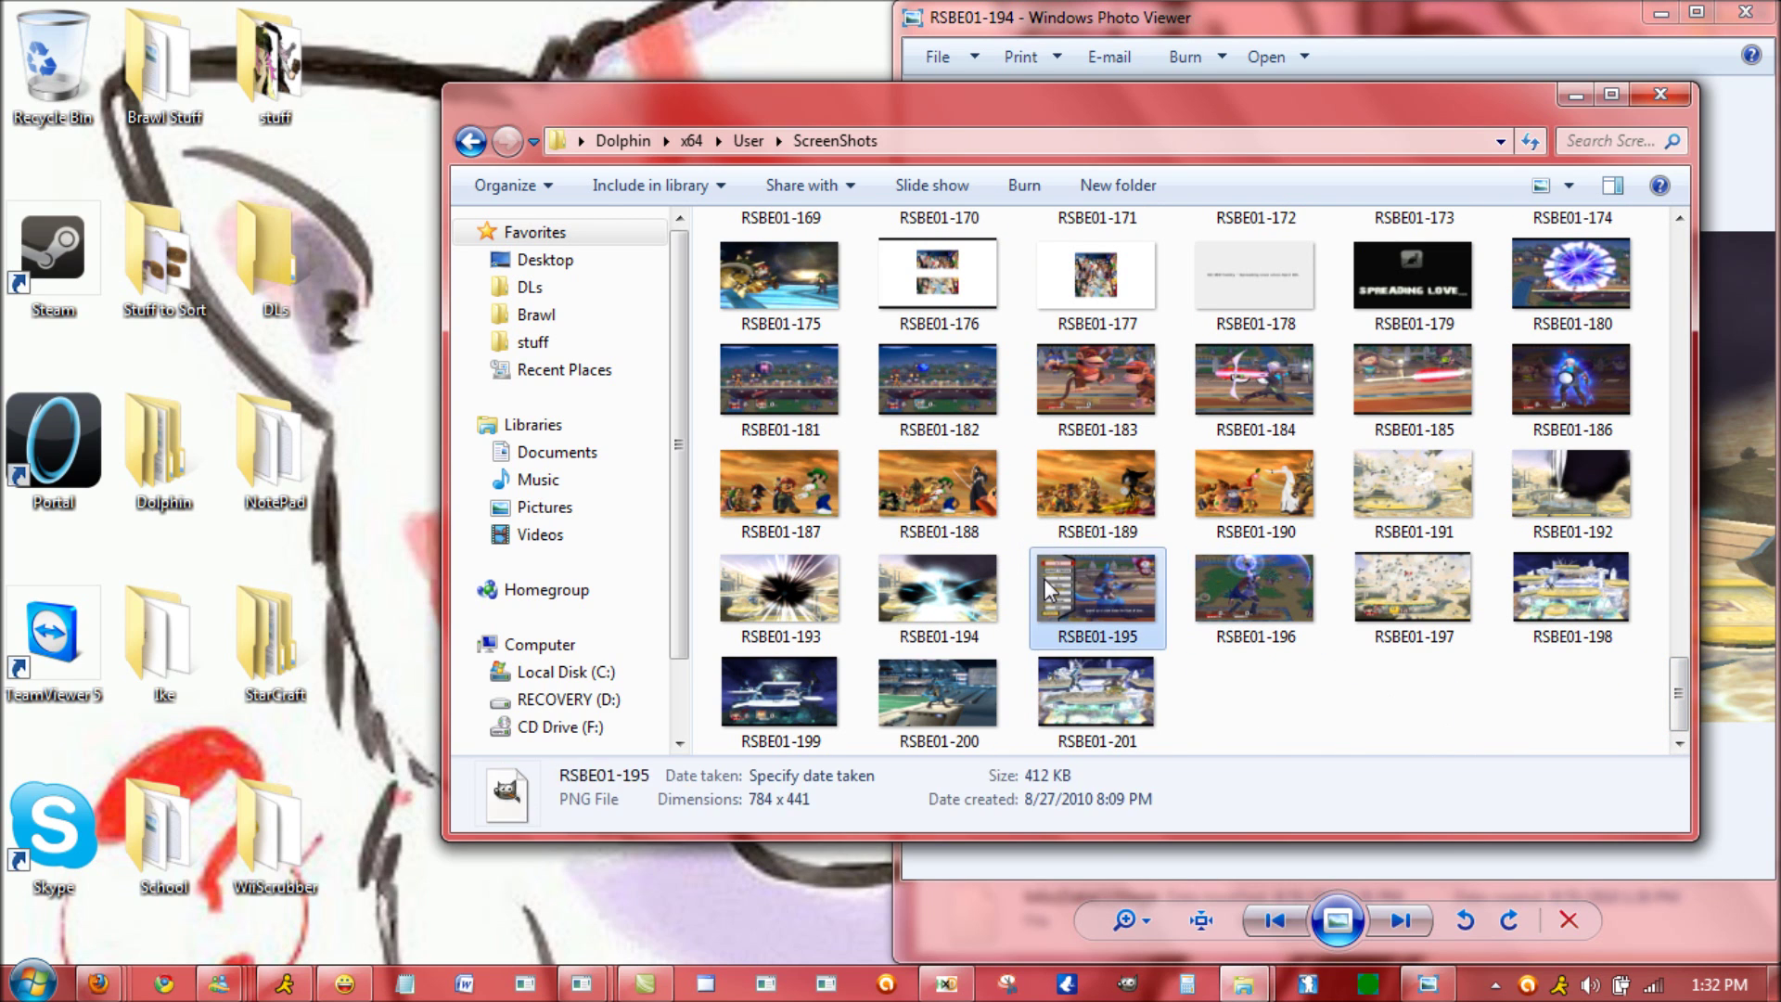
pyautogui.click(1195, 377)
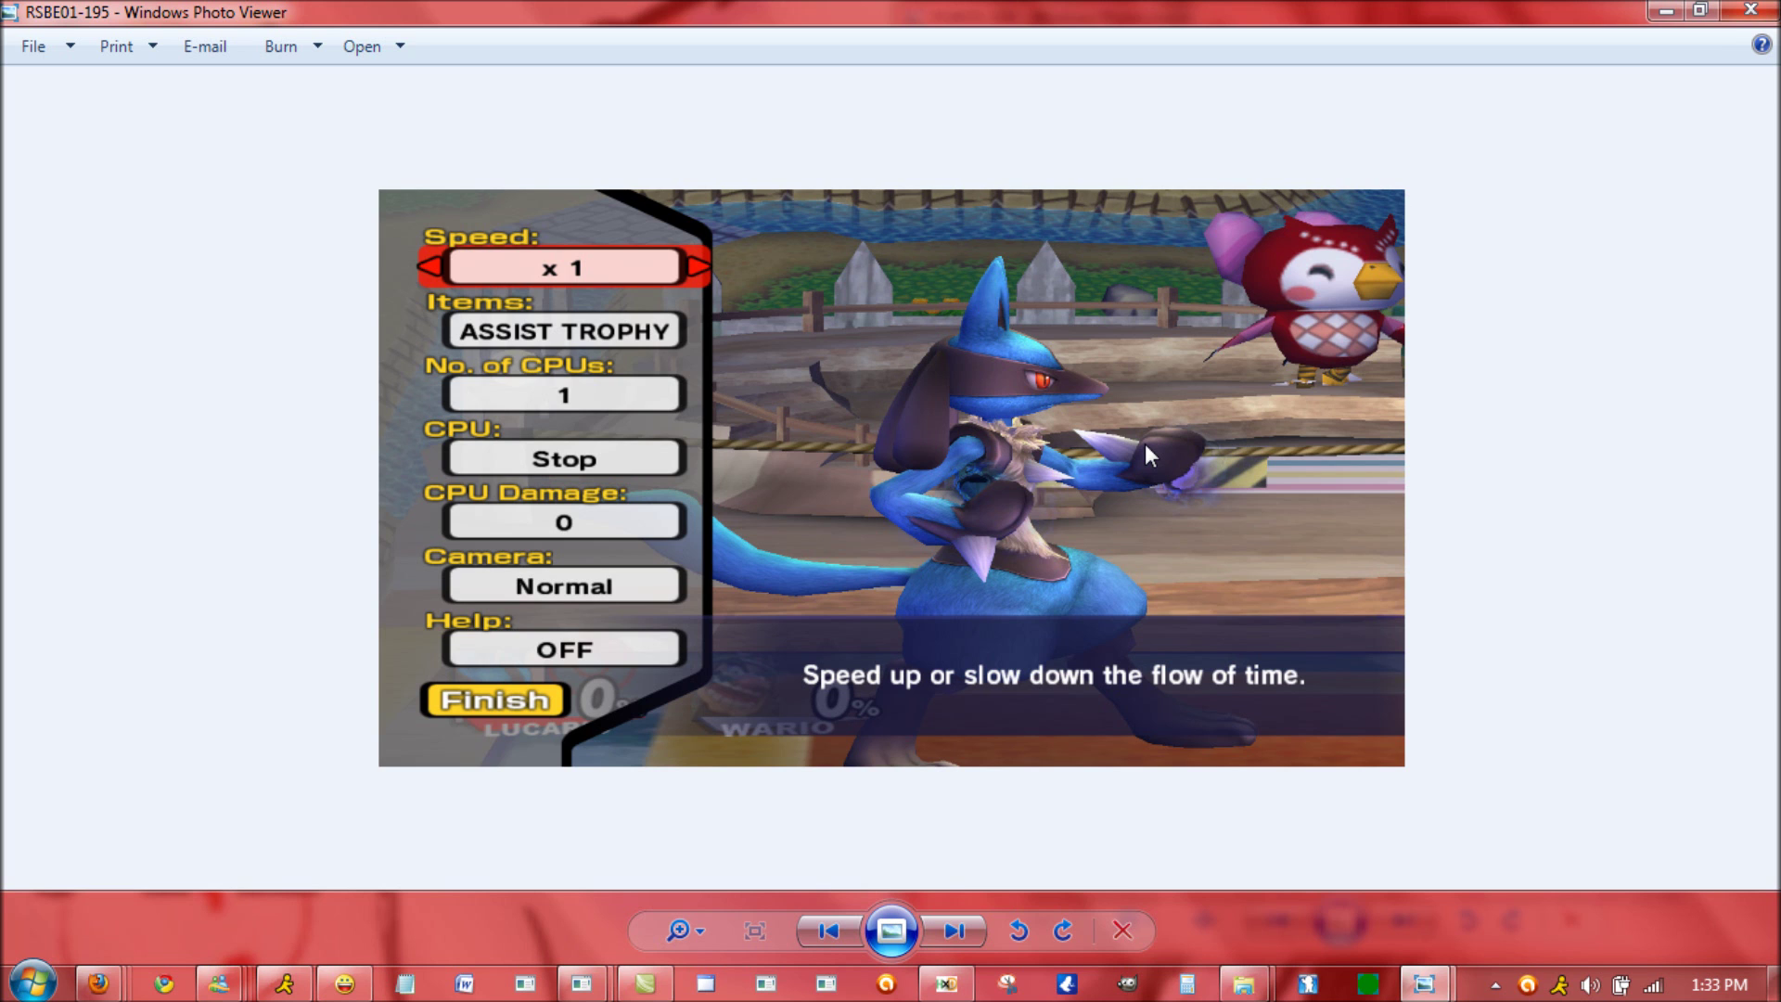
# - Close and reopen the RSBE01-195 preview to view the effect at Lucario's hand, and close the preview and the ScreenShots folder
pyautogui.click(1751, 11)
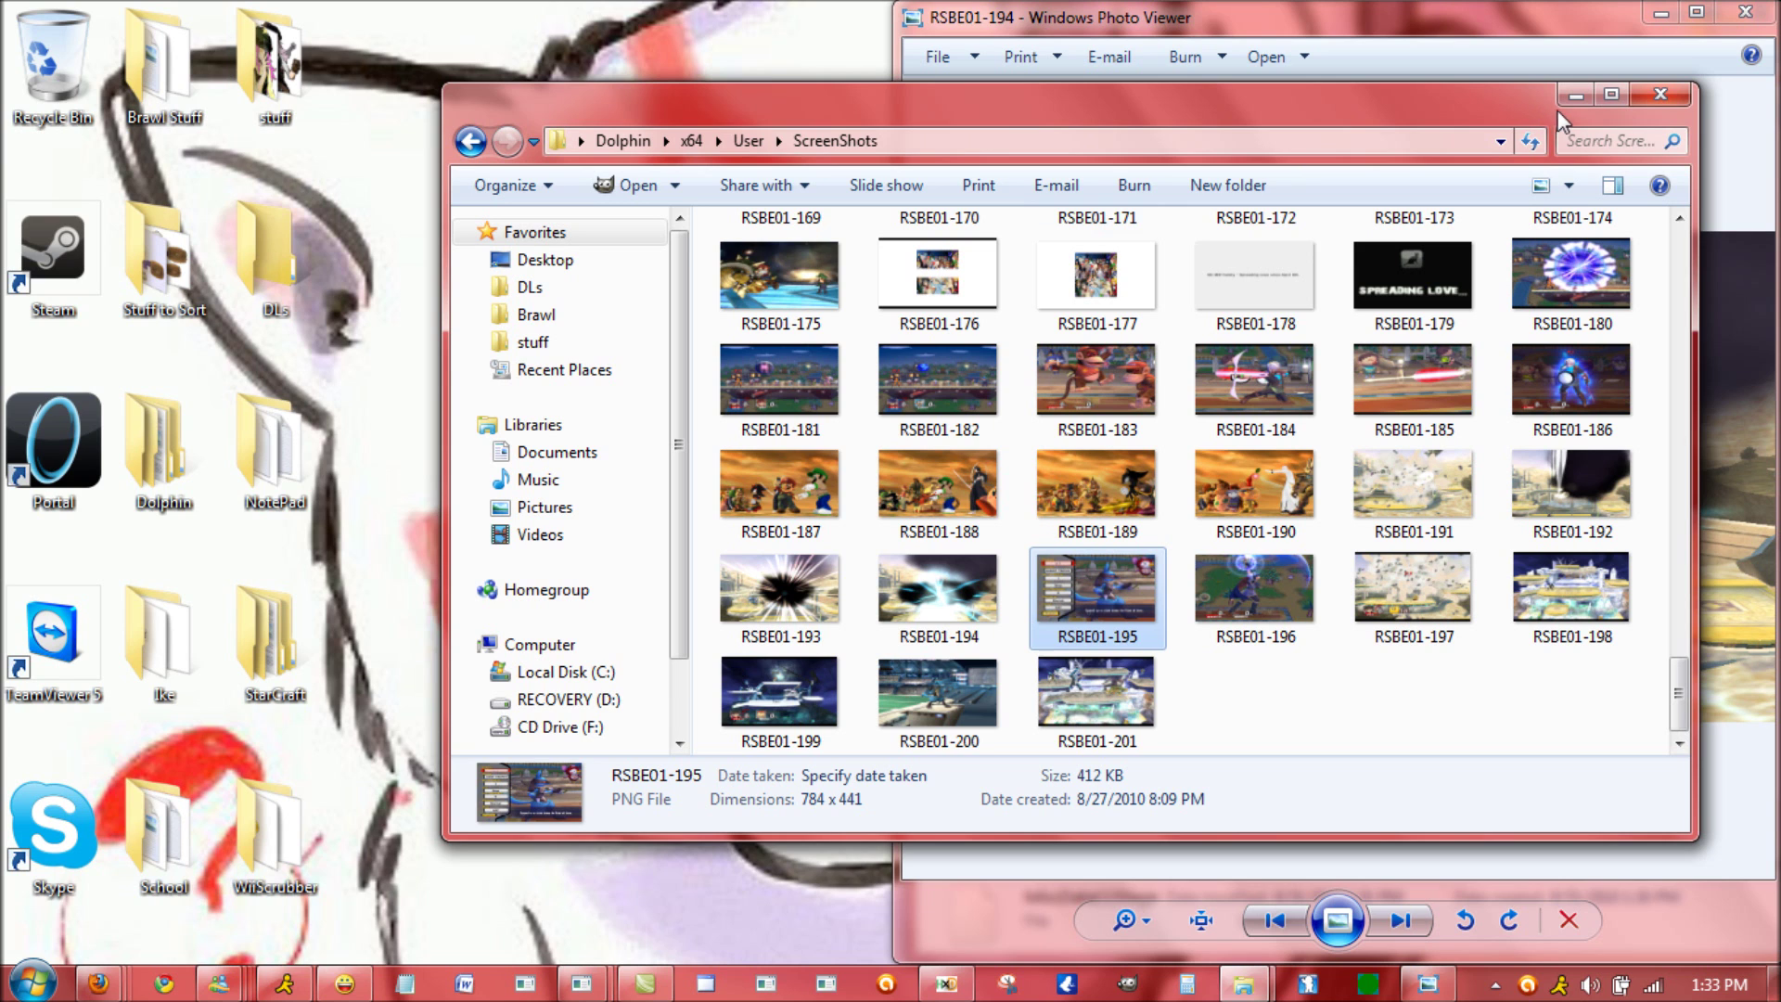
pyautogui.rightClick(1100, 582)
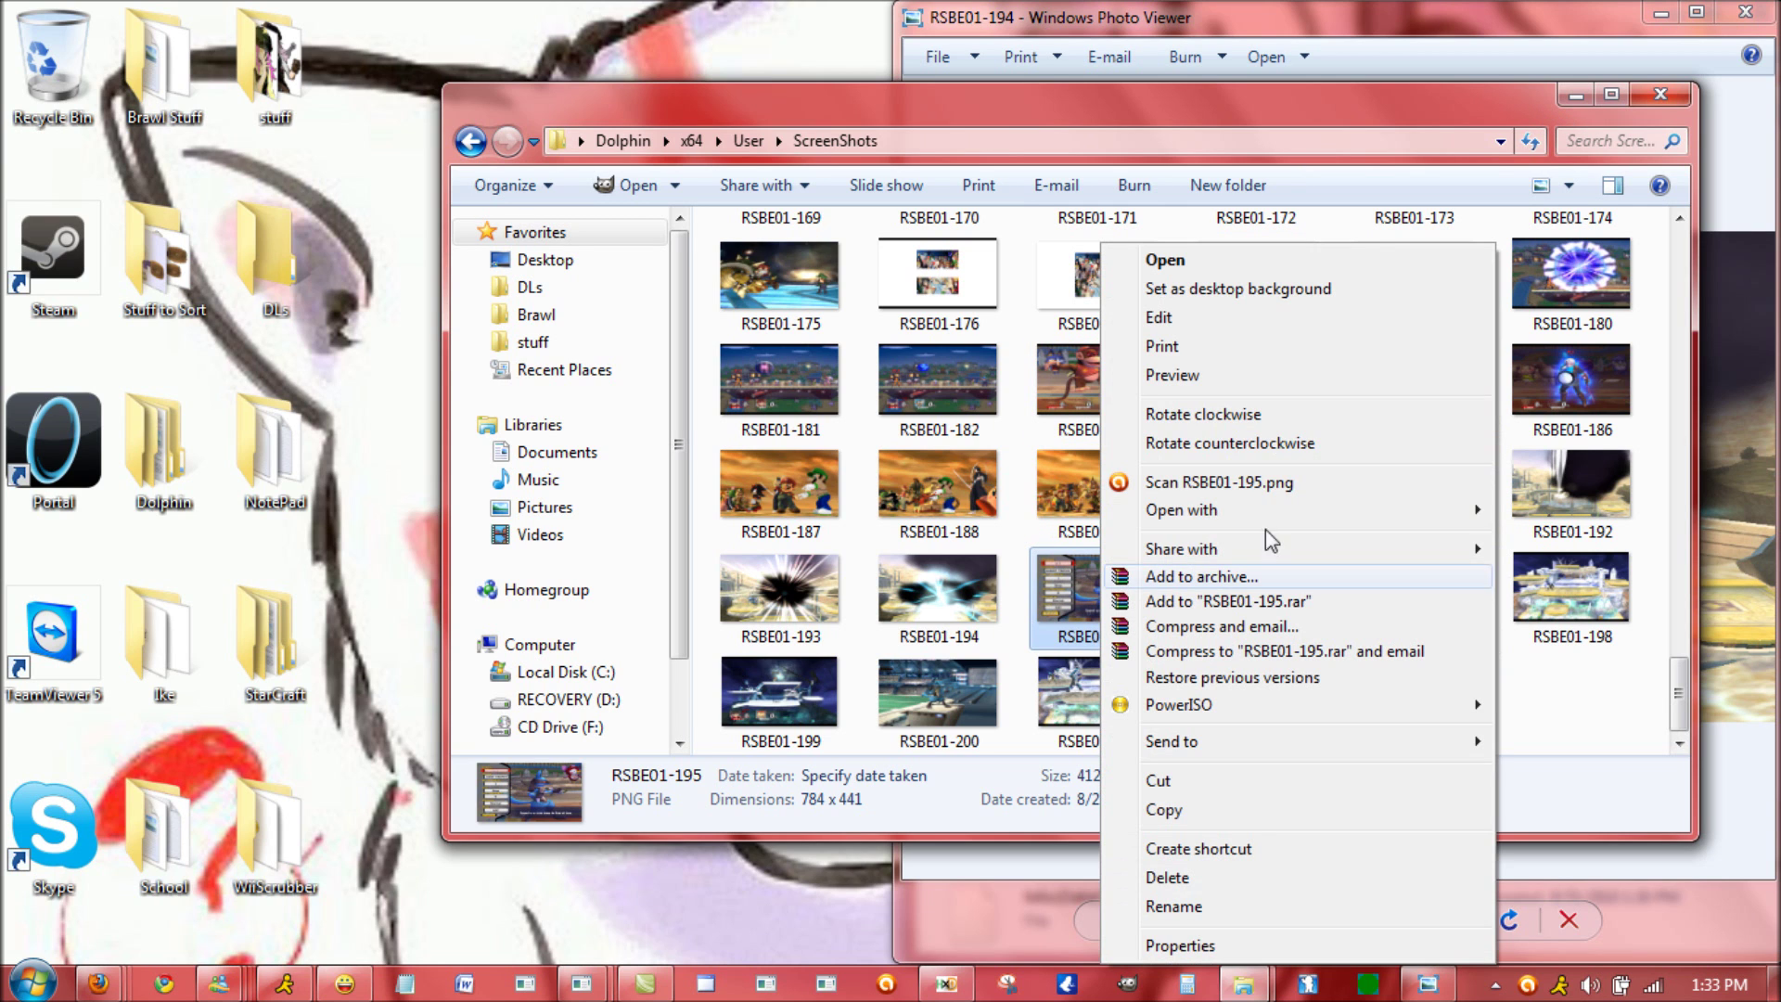
pyautogui.click(1278, 375)
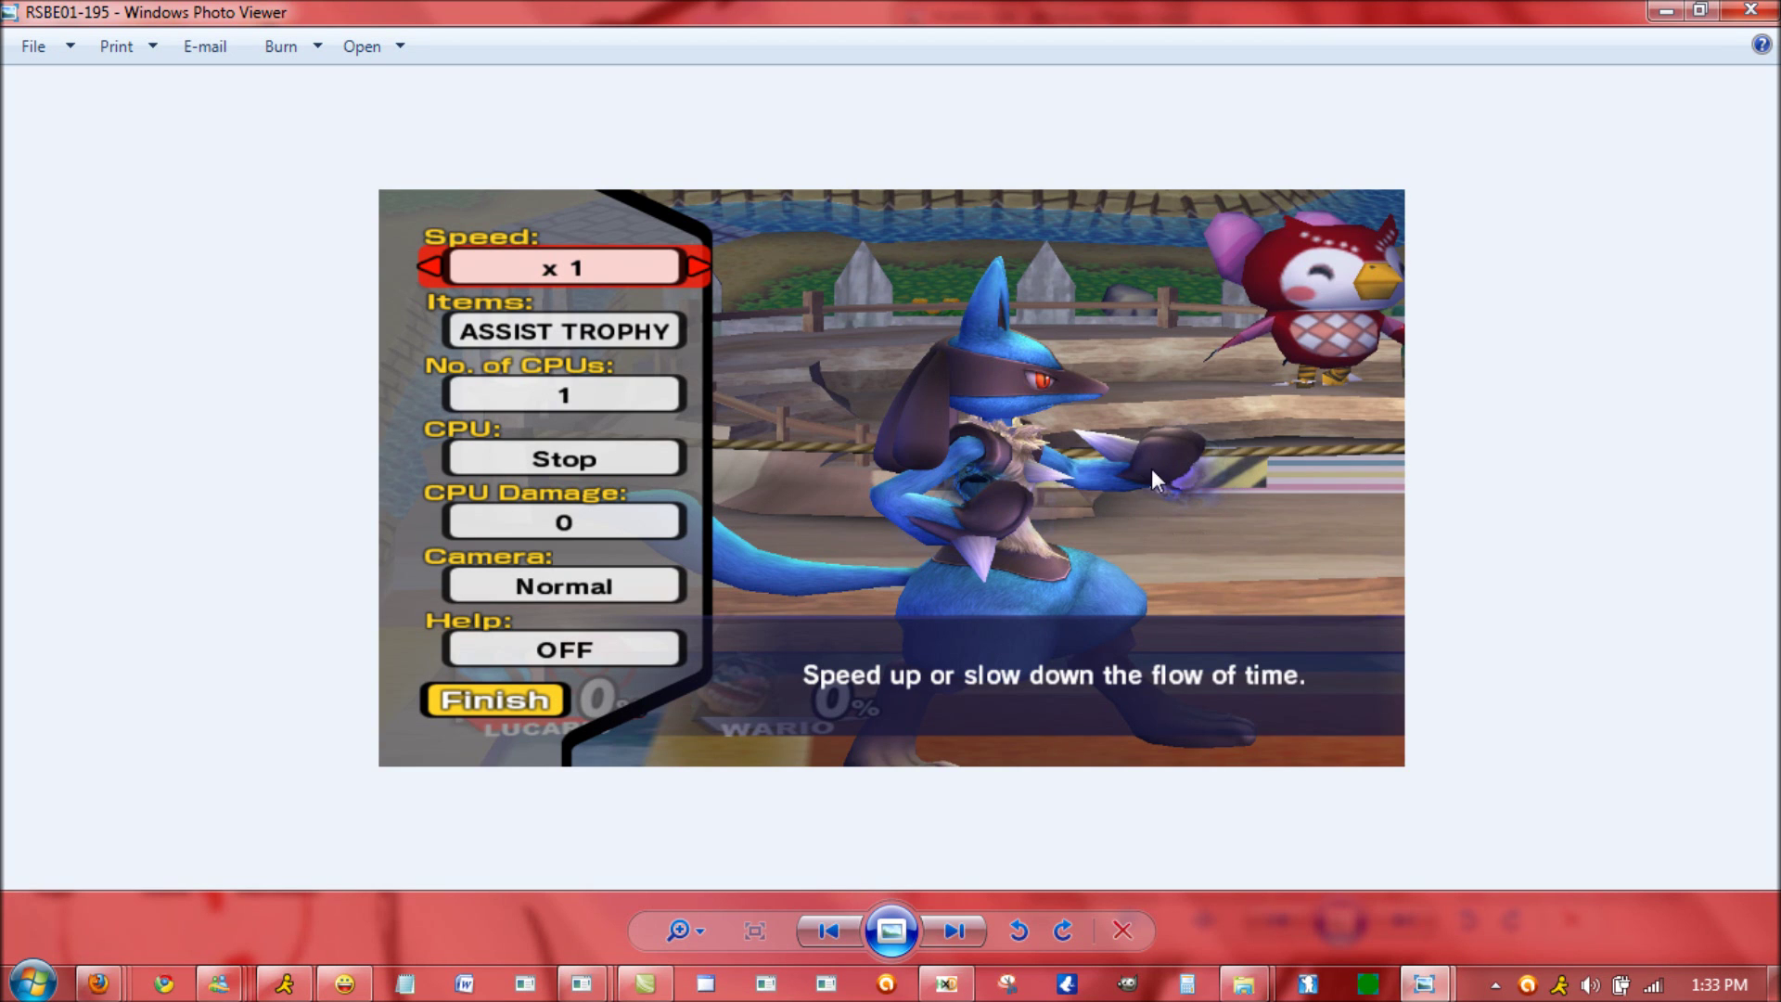
pyautogui.click(1750, 9)
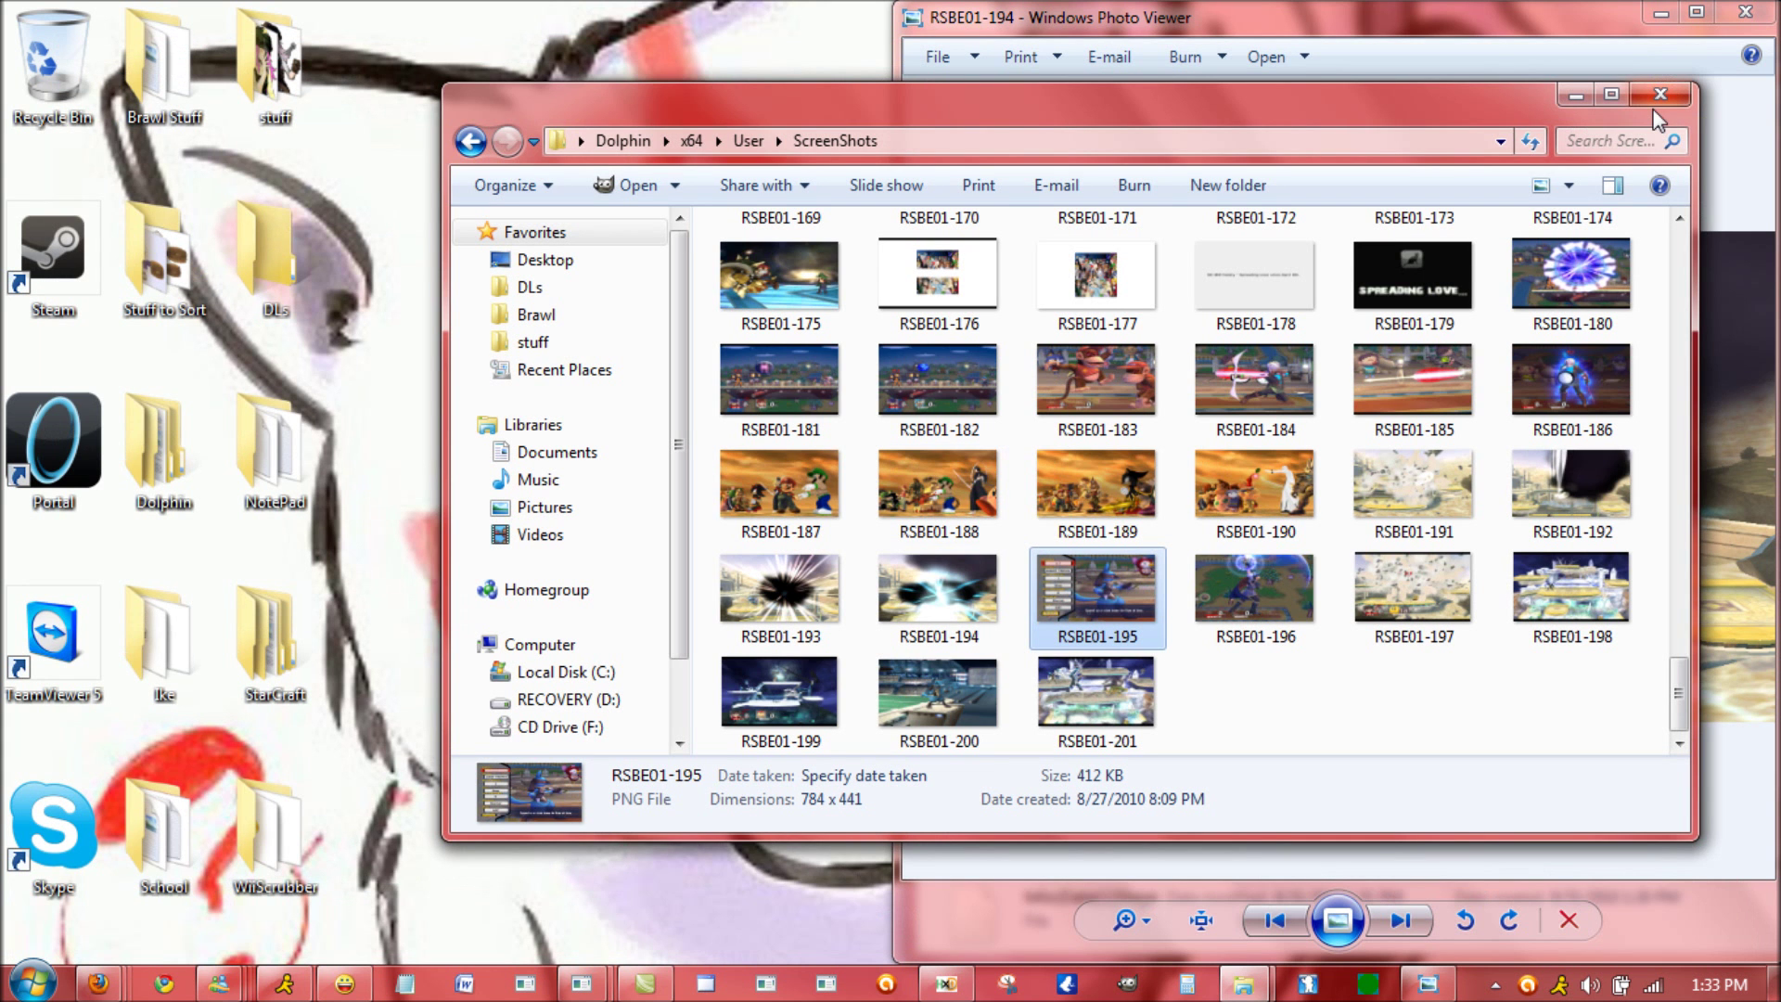
pyautogui.click(1646, 98)
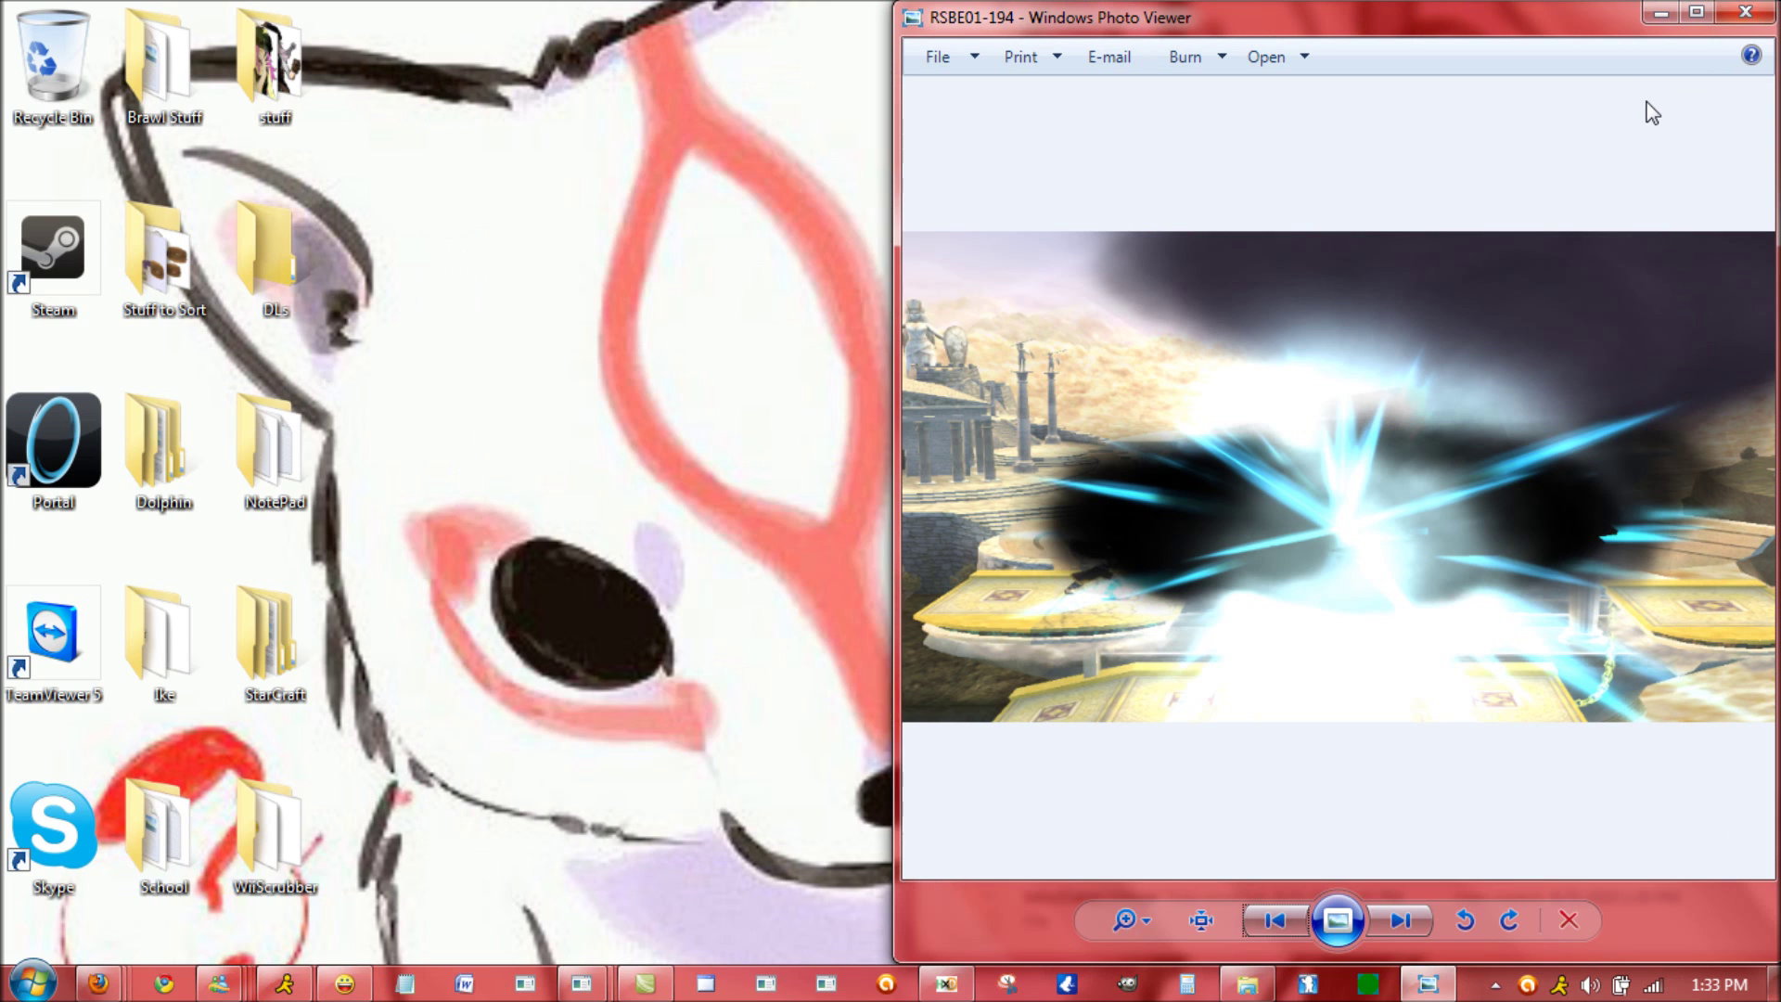
# - Leaf through the gfx swap screenshots, including RSBE01-160, 194, 193, 164 and 191, and close the photo viewer
pyautogui.click(1407, 923)
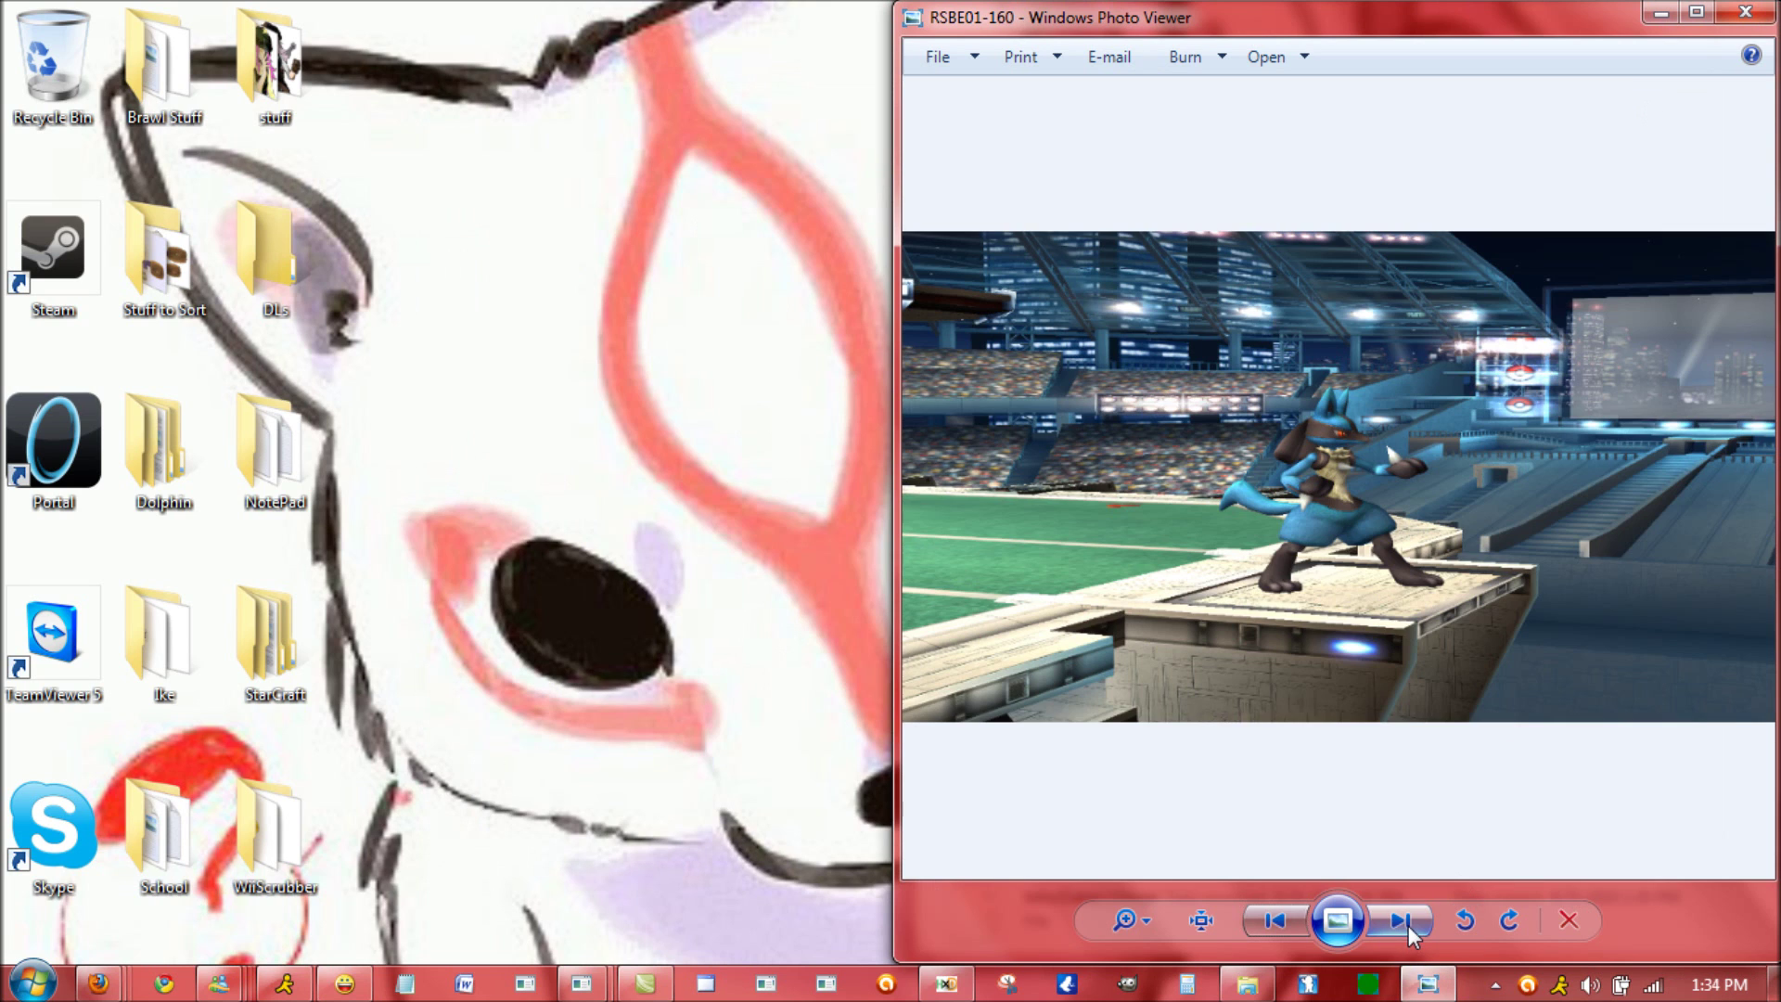
pyautogui.click(1277, 922)
pyautogui.click(1274, 922)
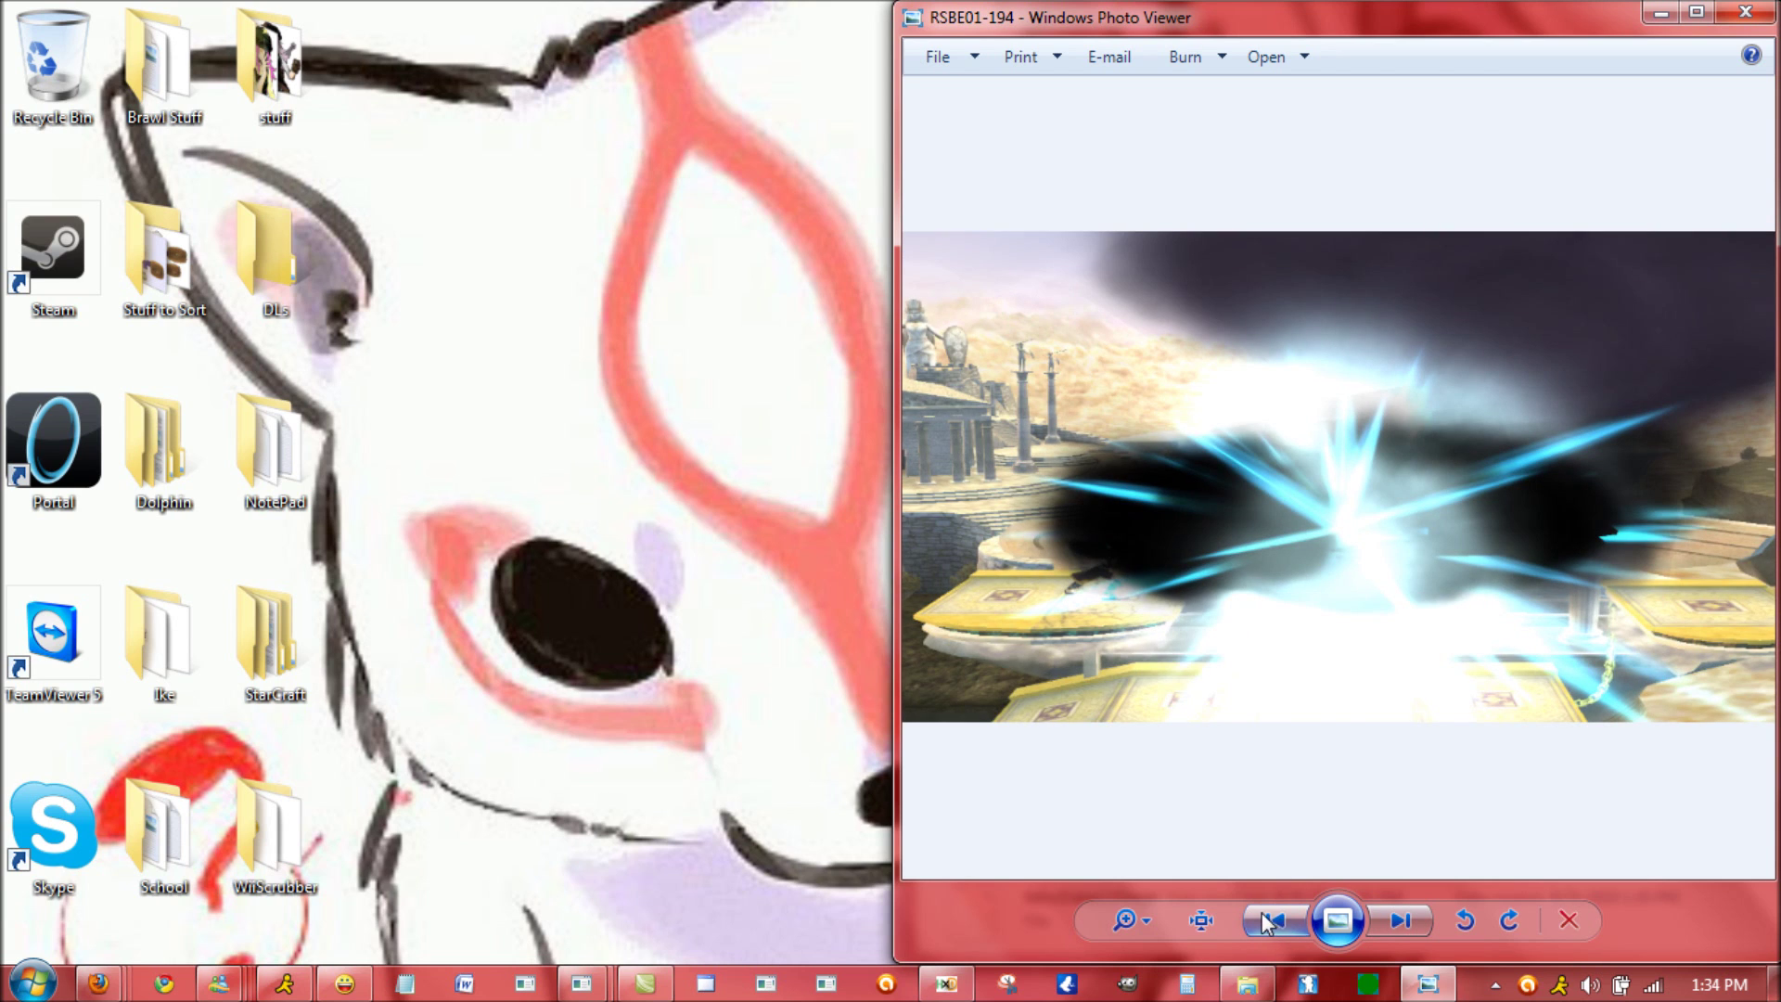
pyautogui.click(1272, 920)
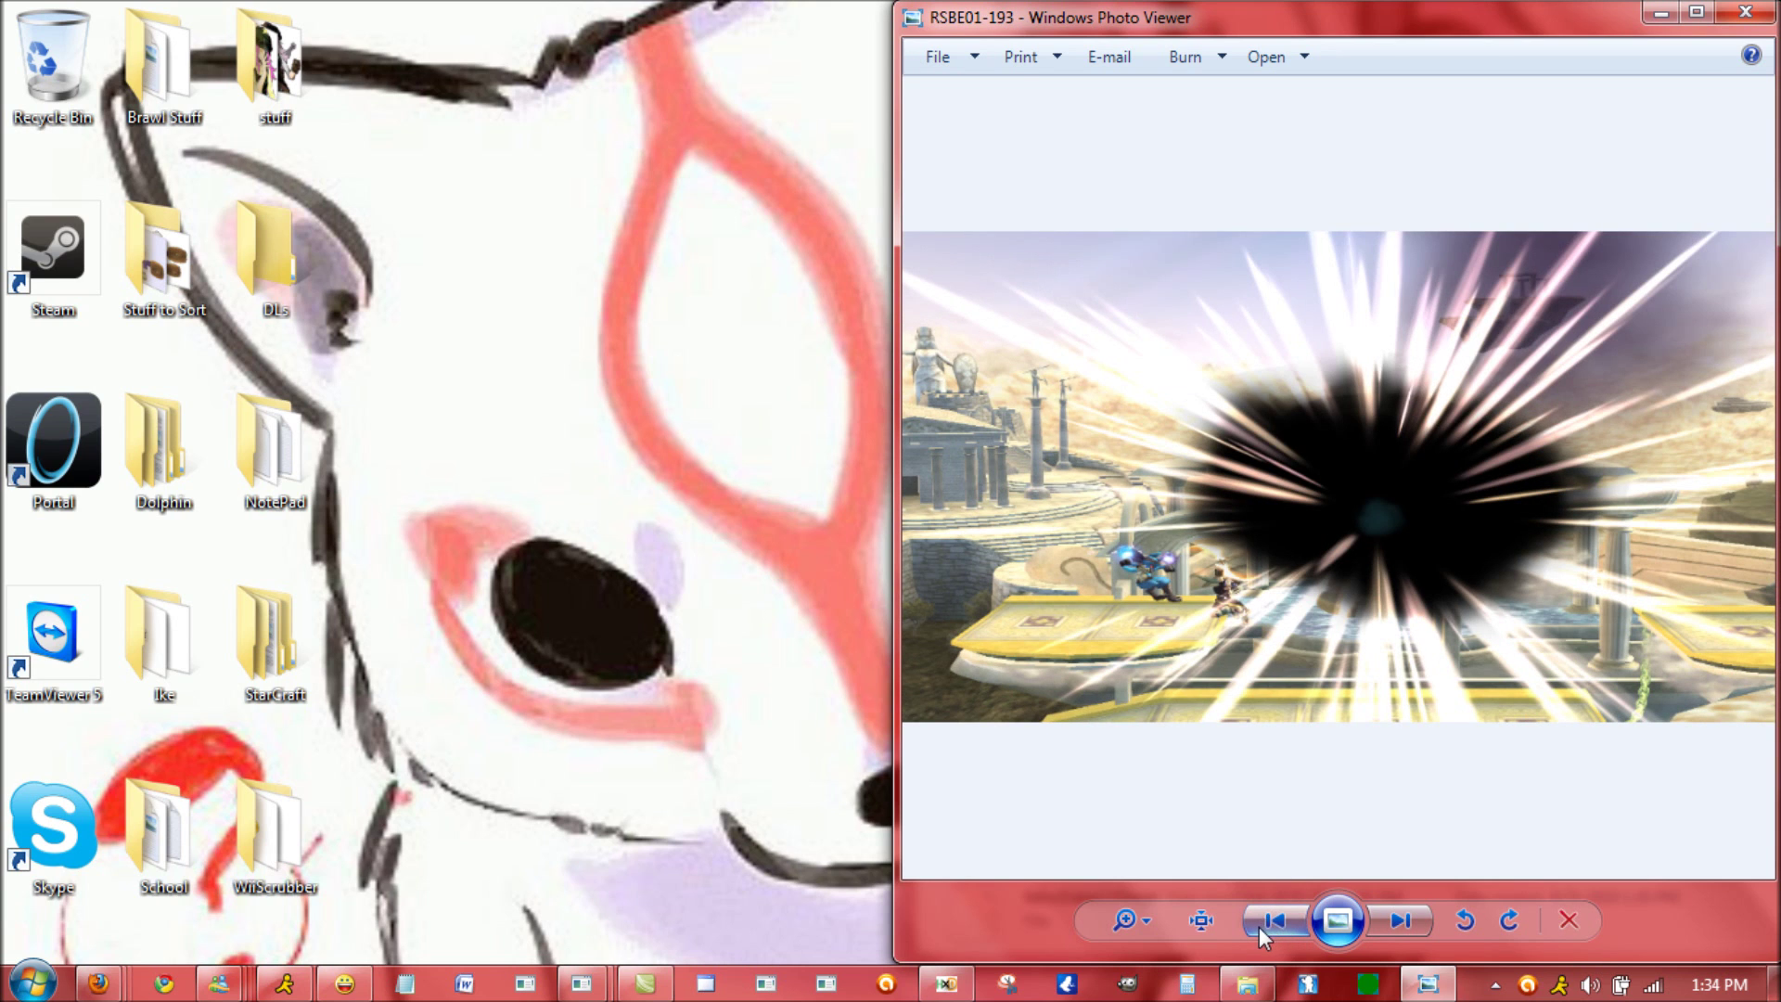
pyautogui.click(1267, 921)
pyautogui.click(1267, 919)
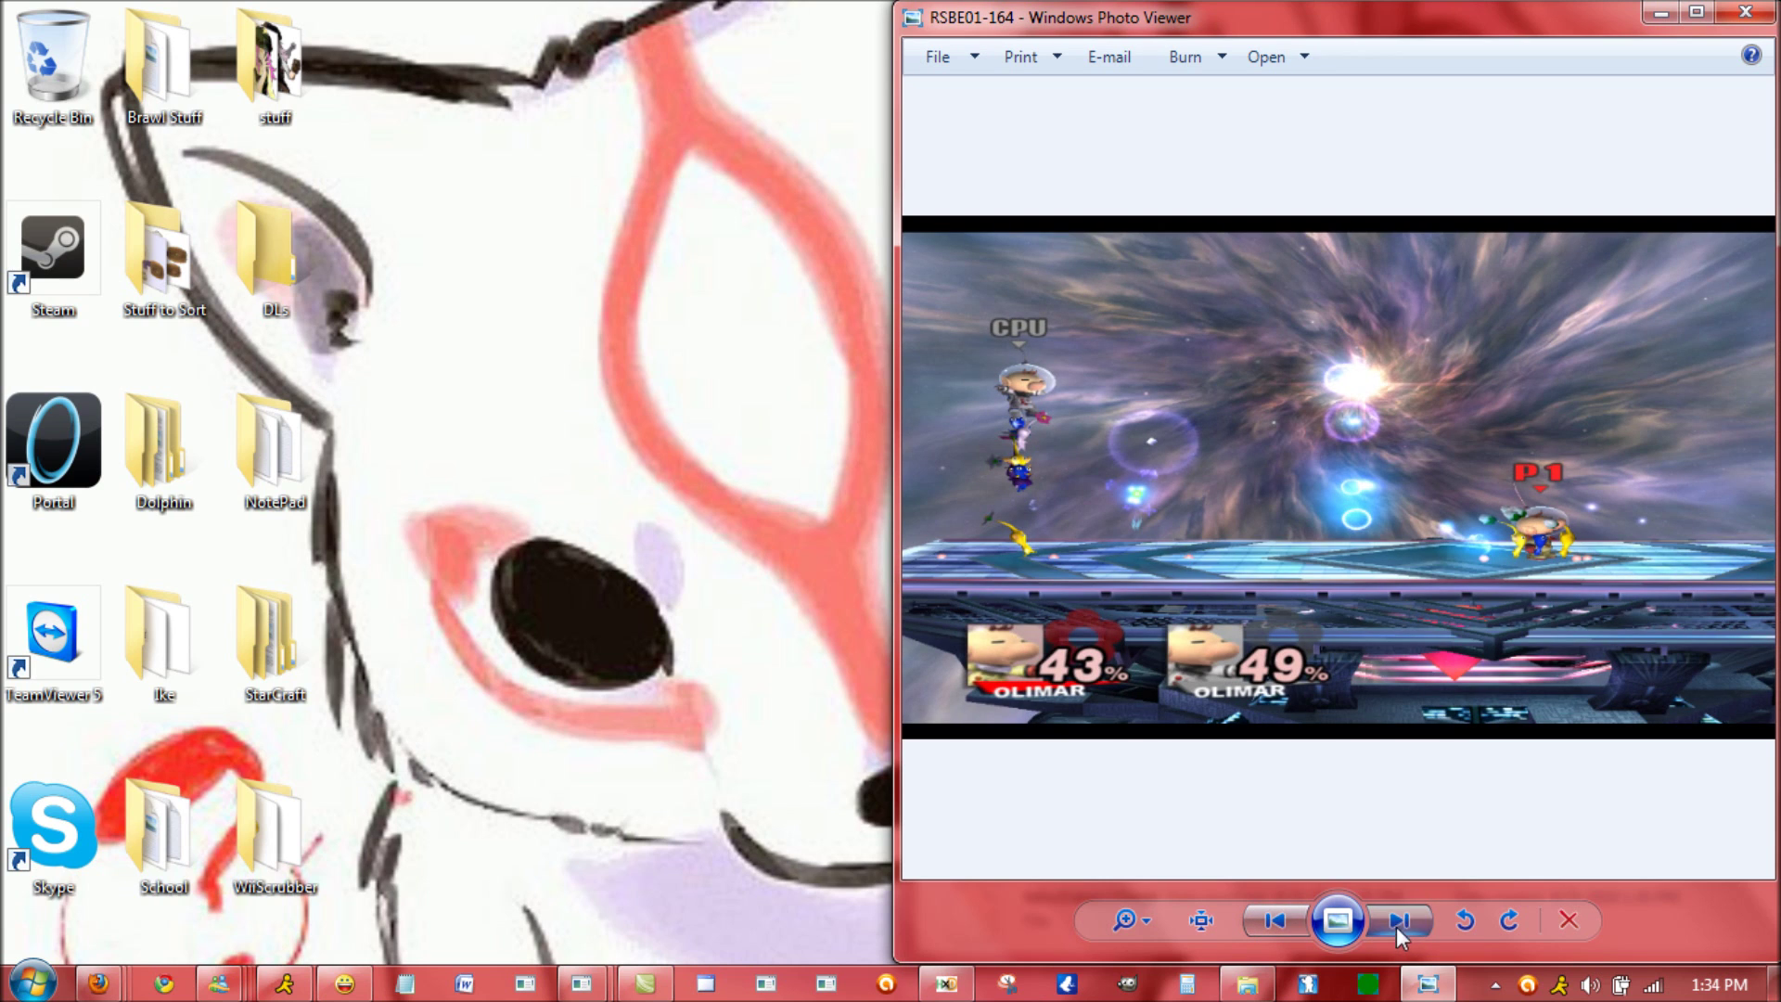
pyautogui.click(1398, 928)
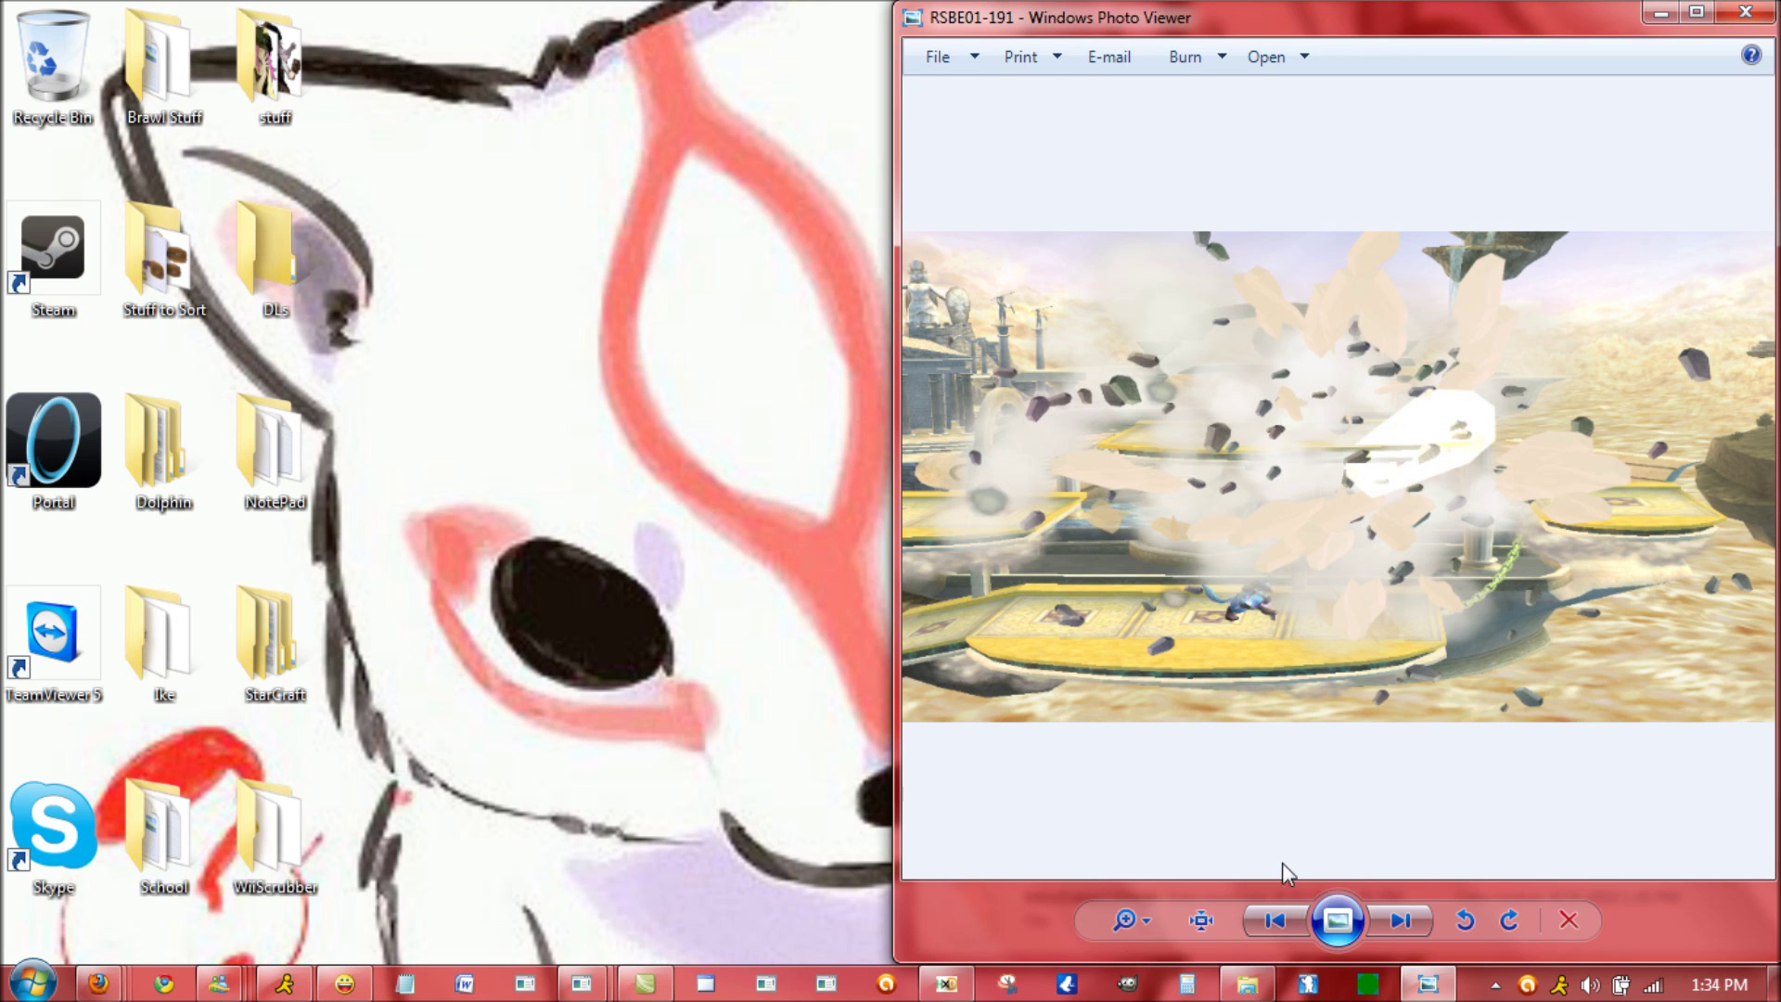
pyautogui.click(1743, 13)
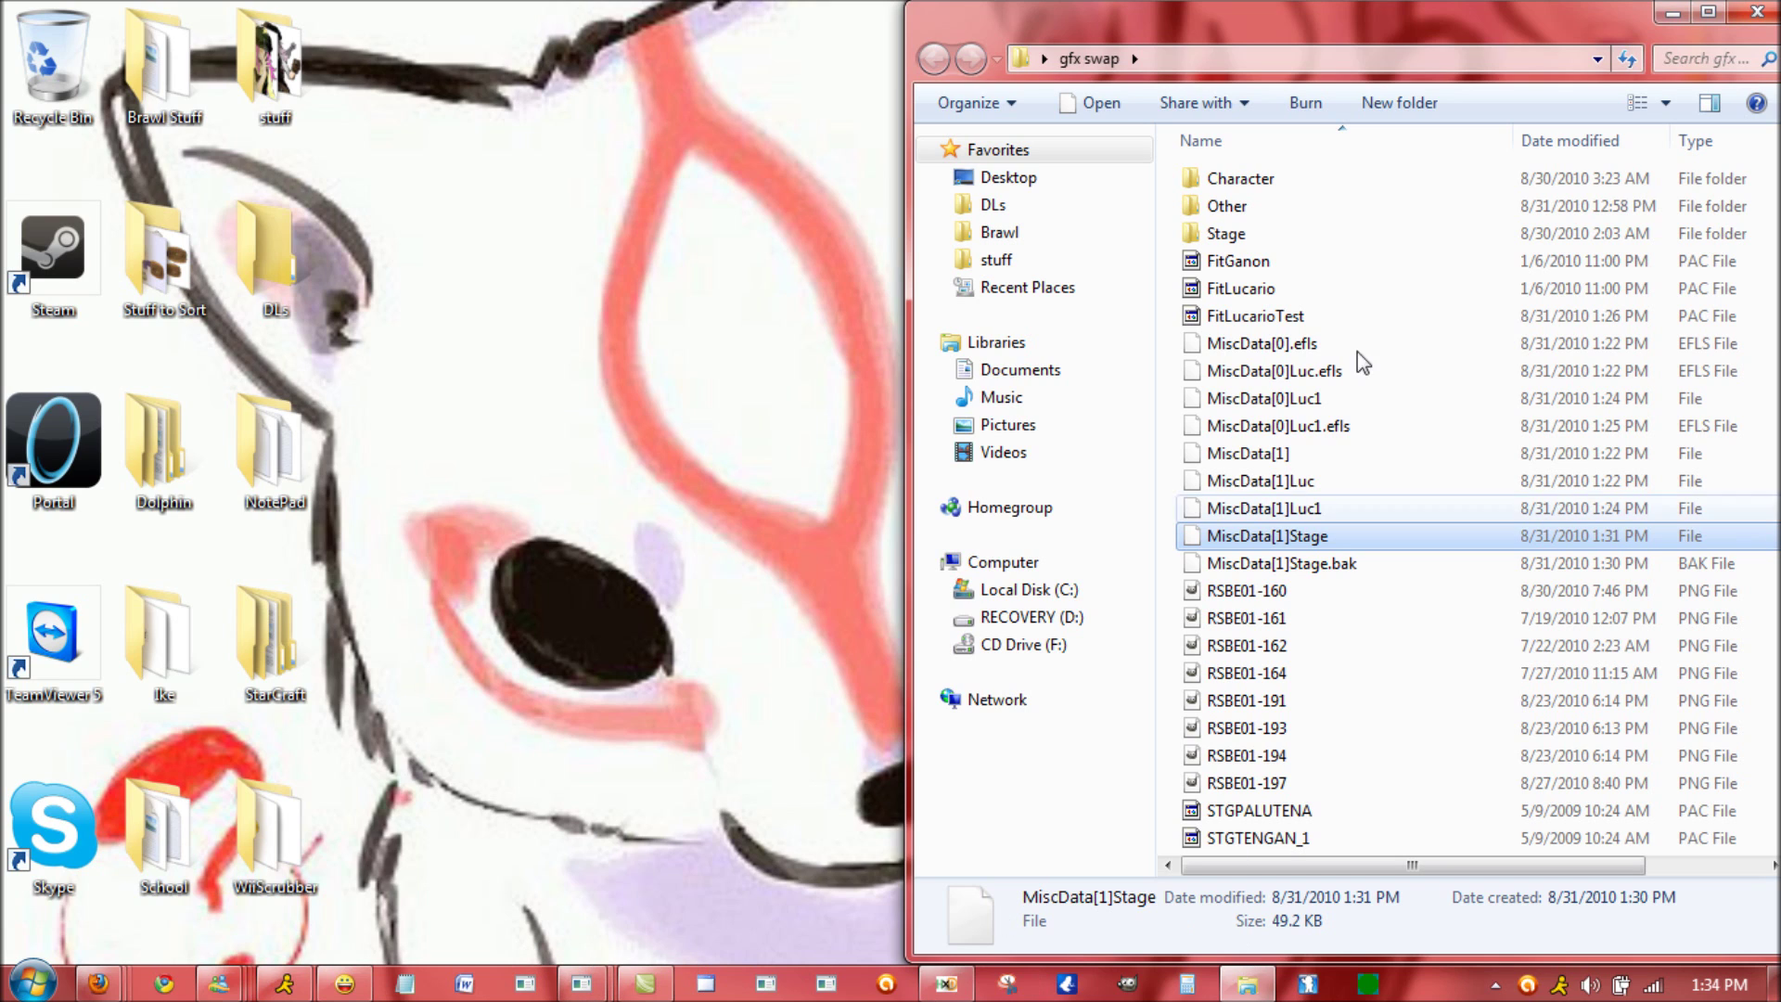
# - Open FitLucario in BrawlBox, expand ef_lucario and select its MiscData[2] entry
pyautogui.click(1288, 291)
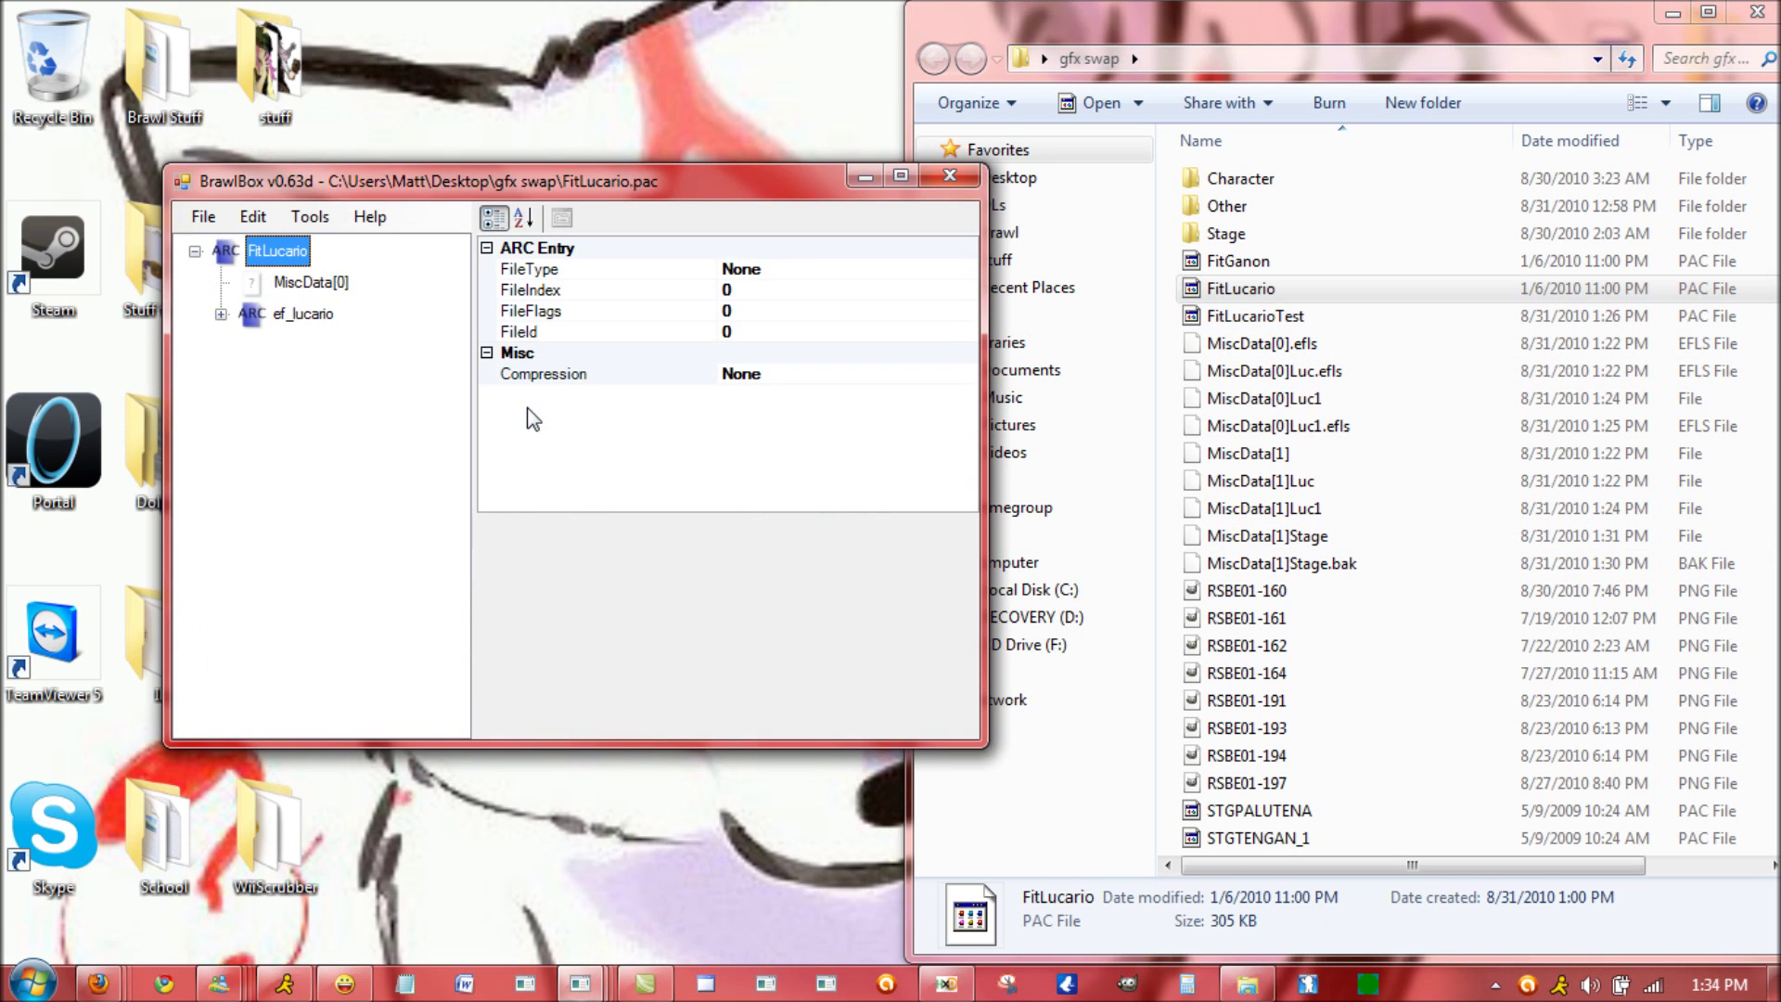
pyautogui.click(220, 314)
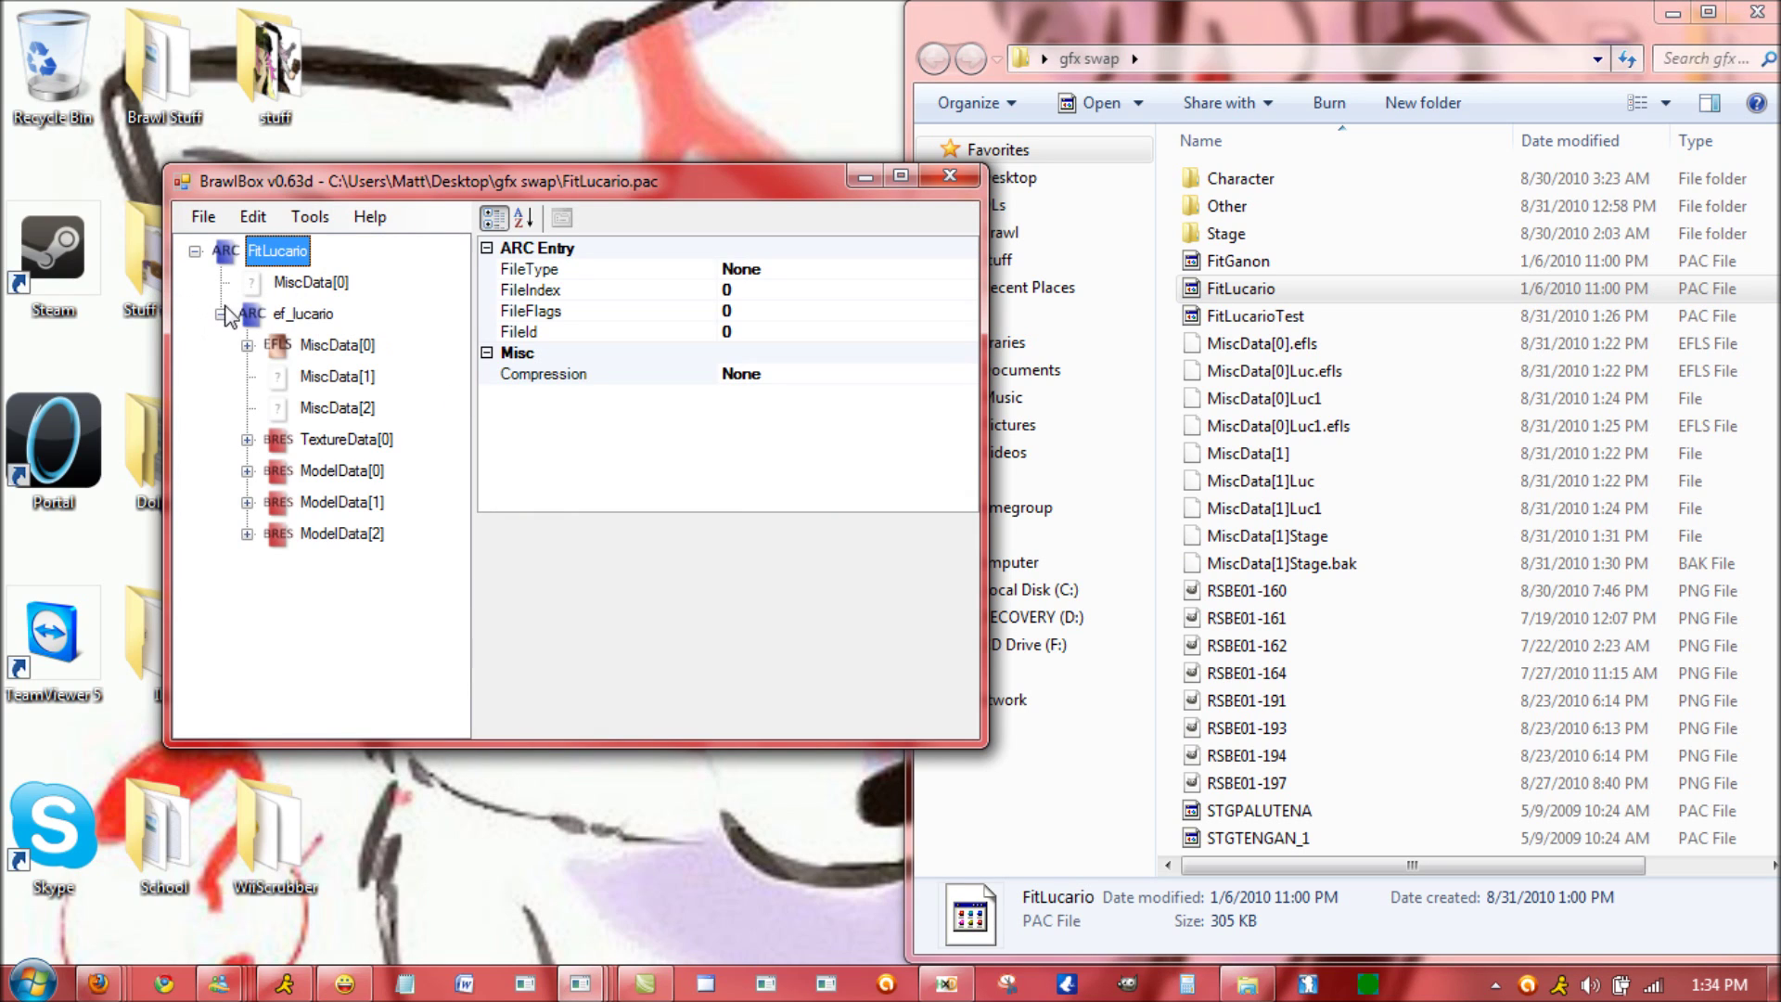
pyautogui.click(337, 406)
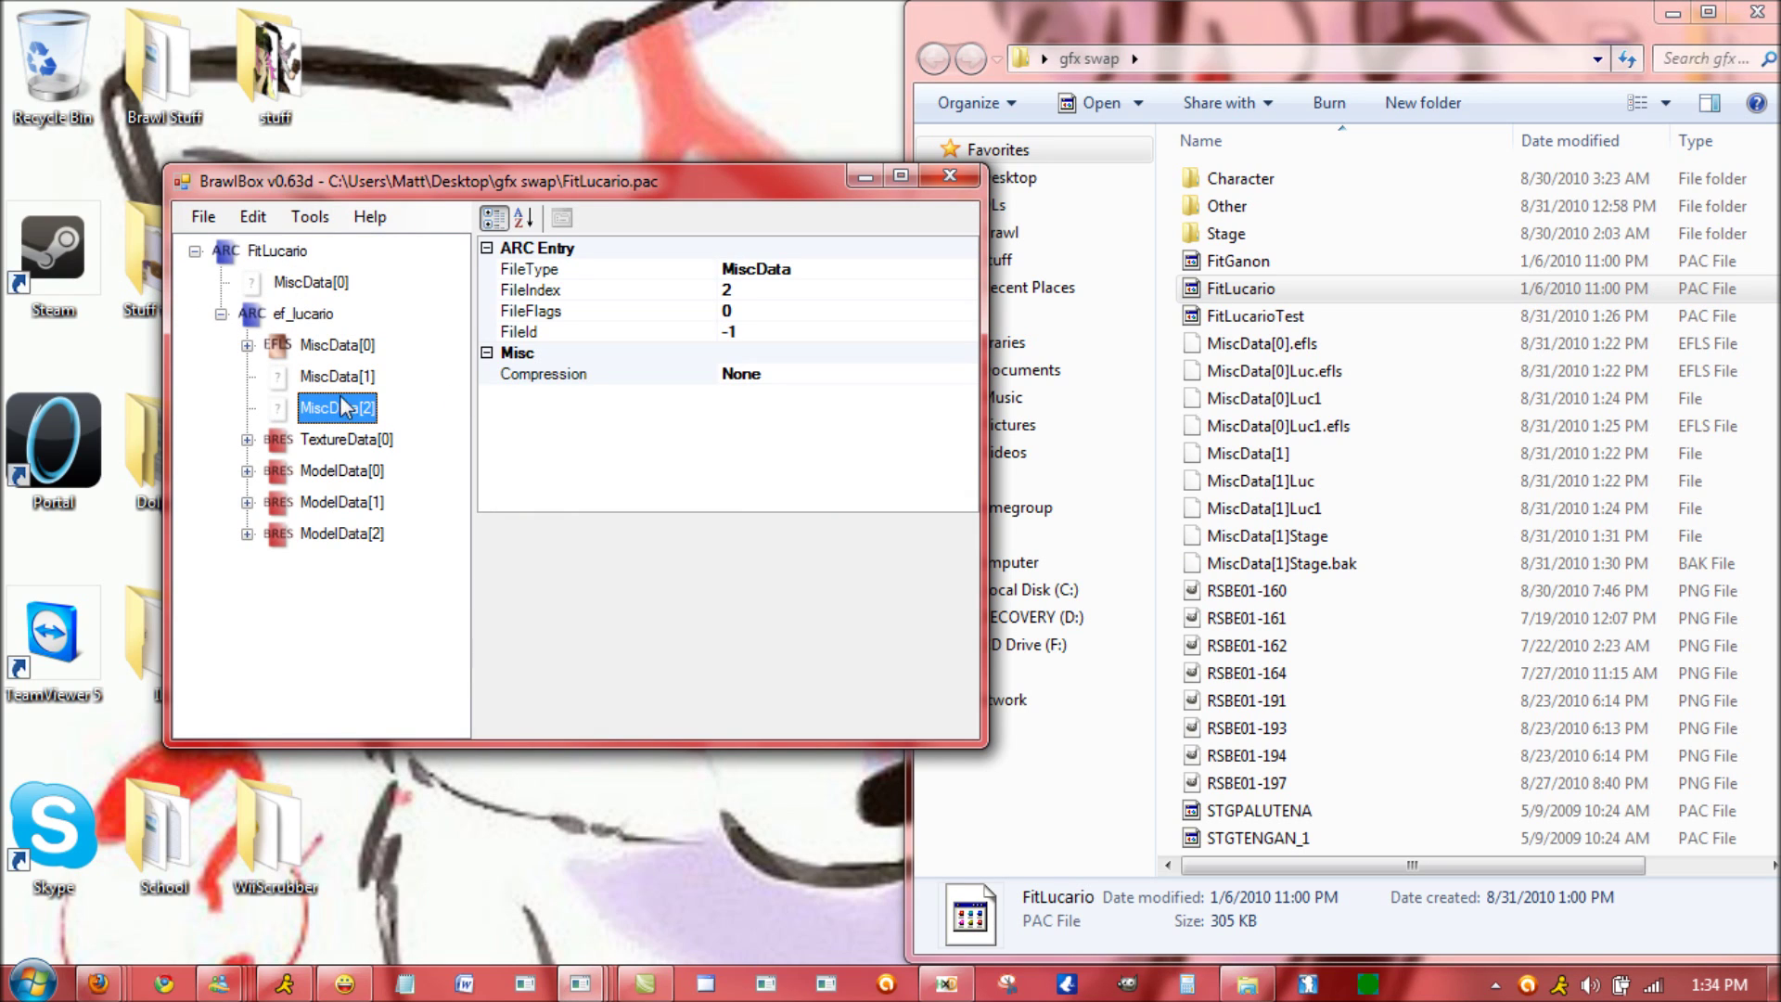